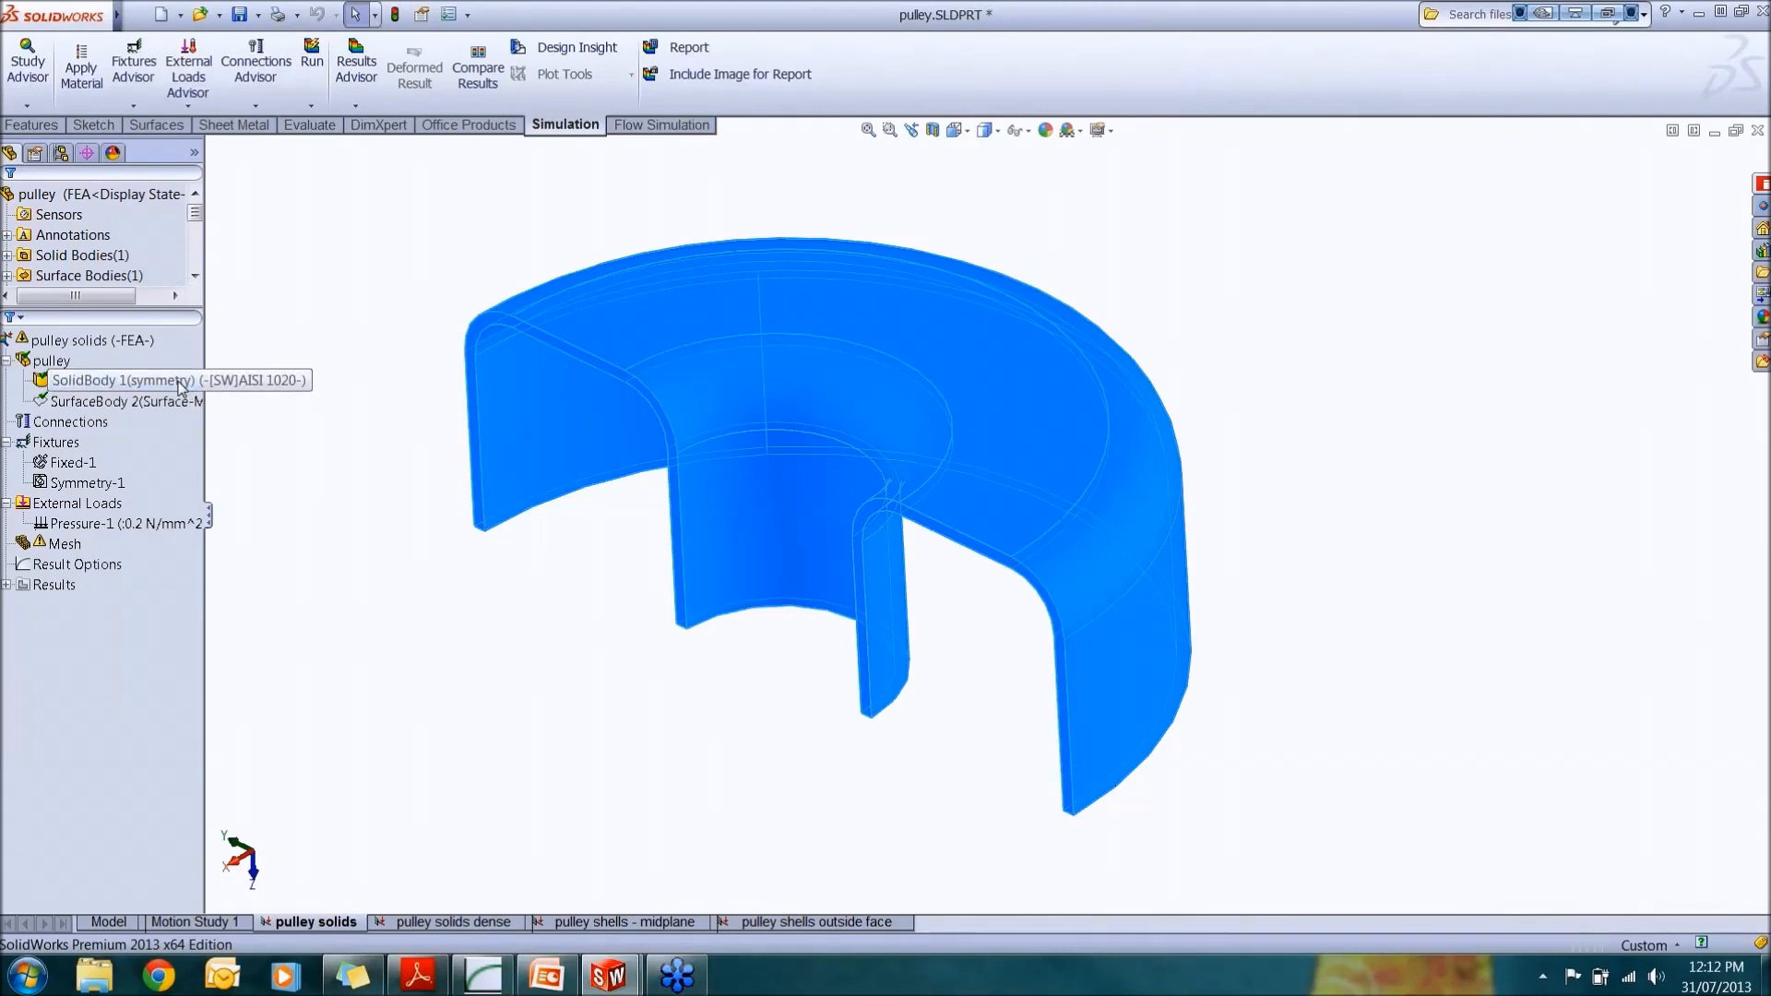
Step: Review the study's fixed fixture, symmetry fixture and pressure load on the pulley model
left_click(73, 462)
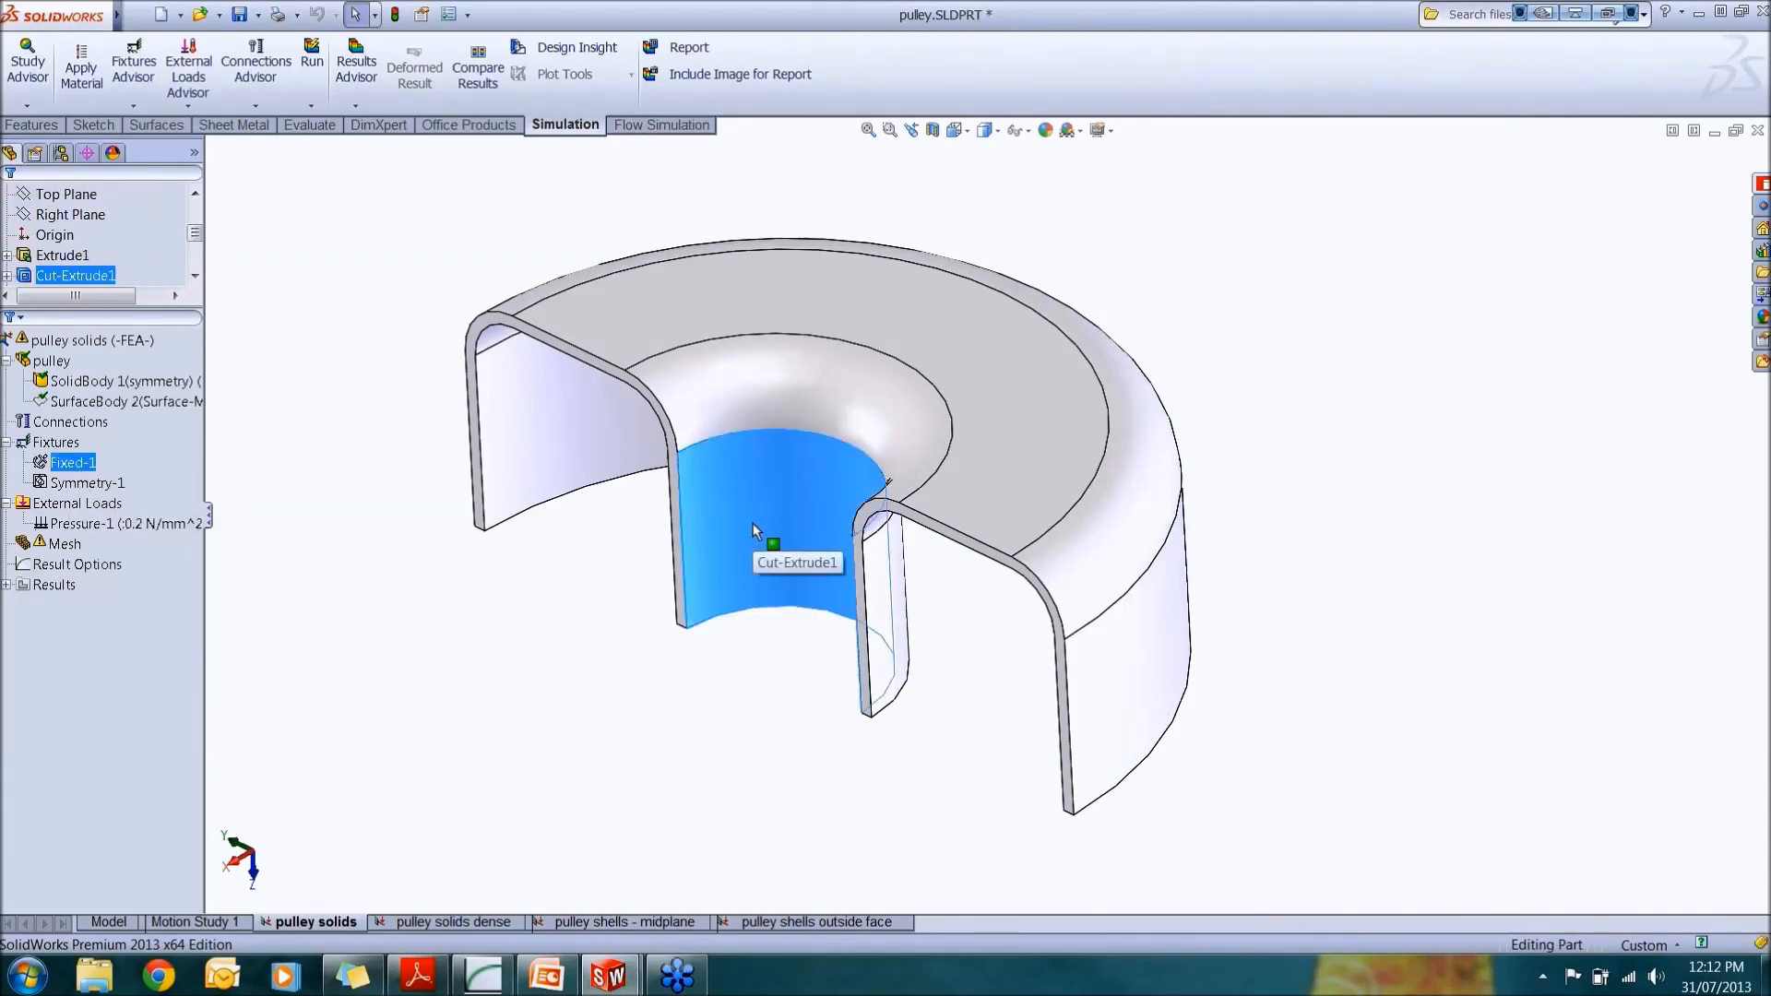
left_click(88, 483)
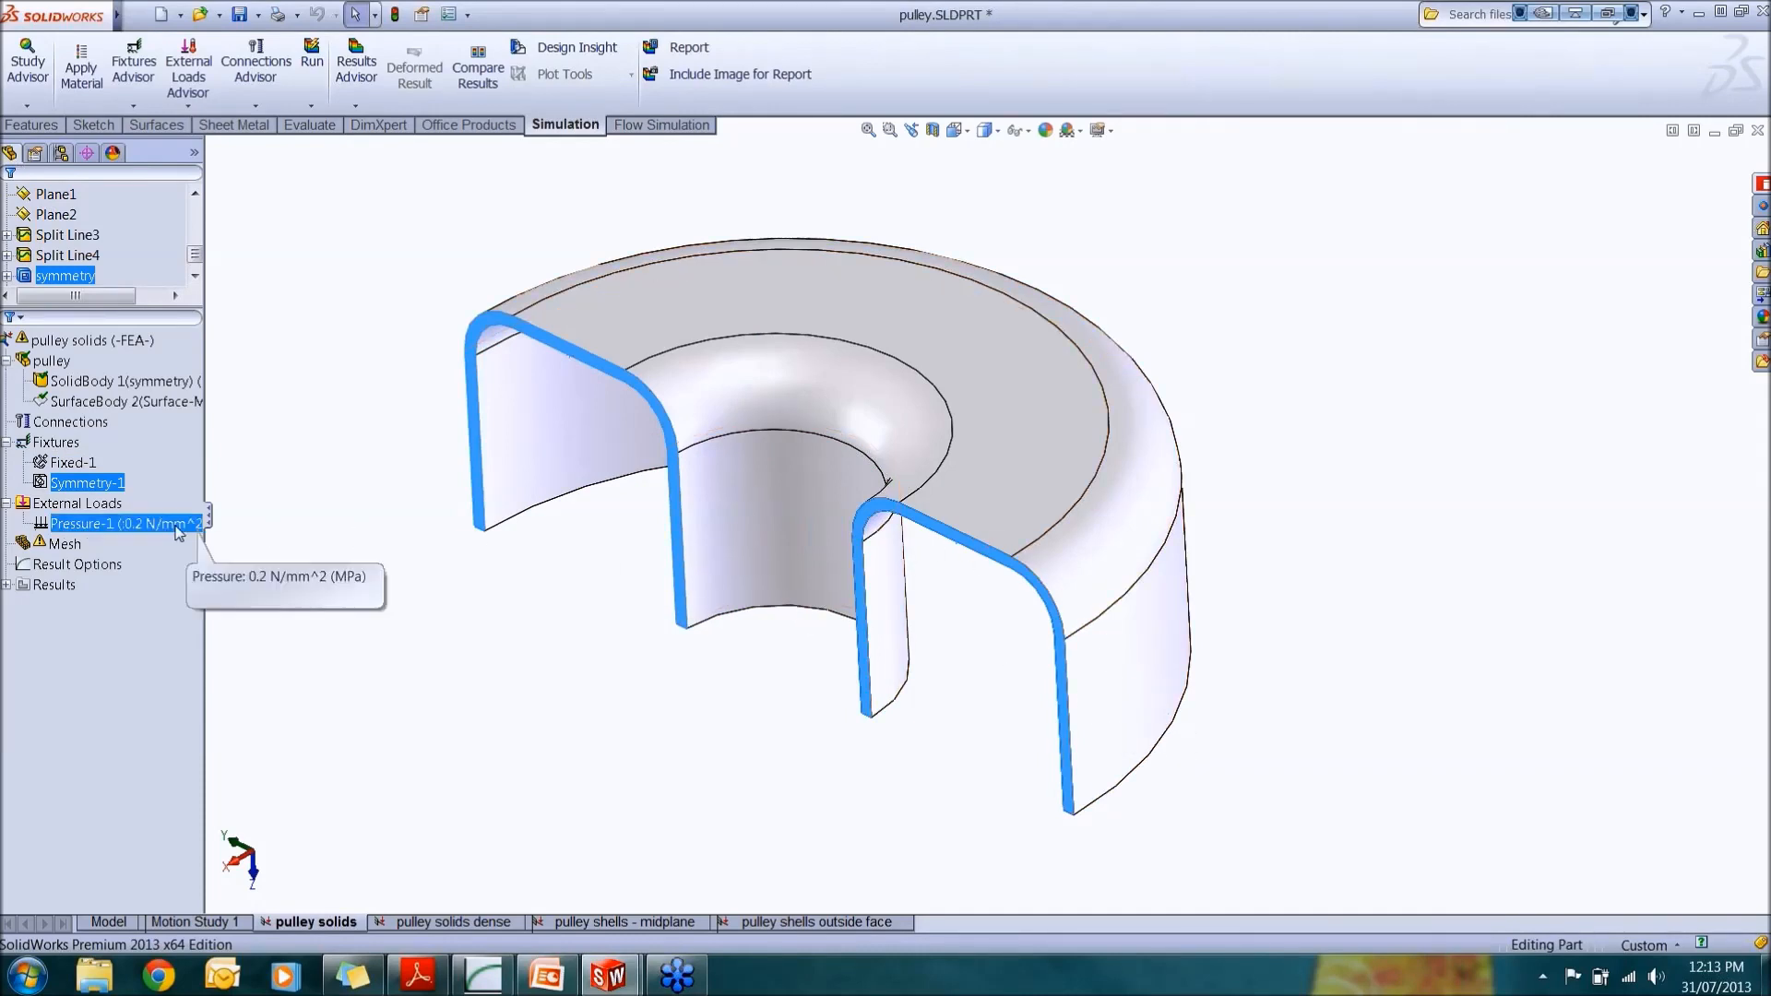
left_click(157, 523)
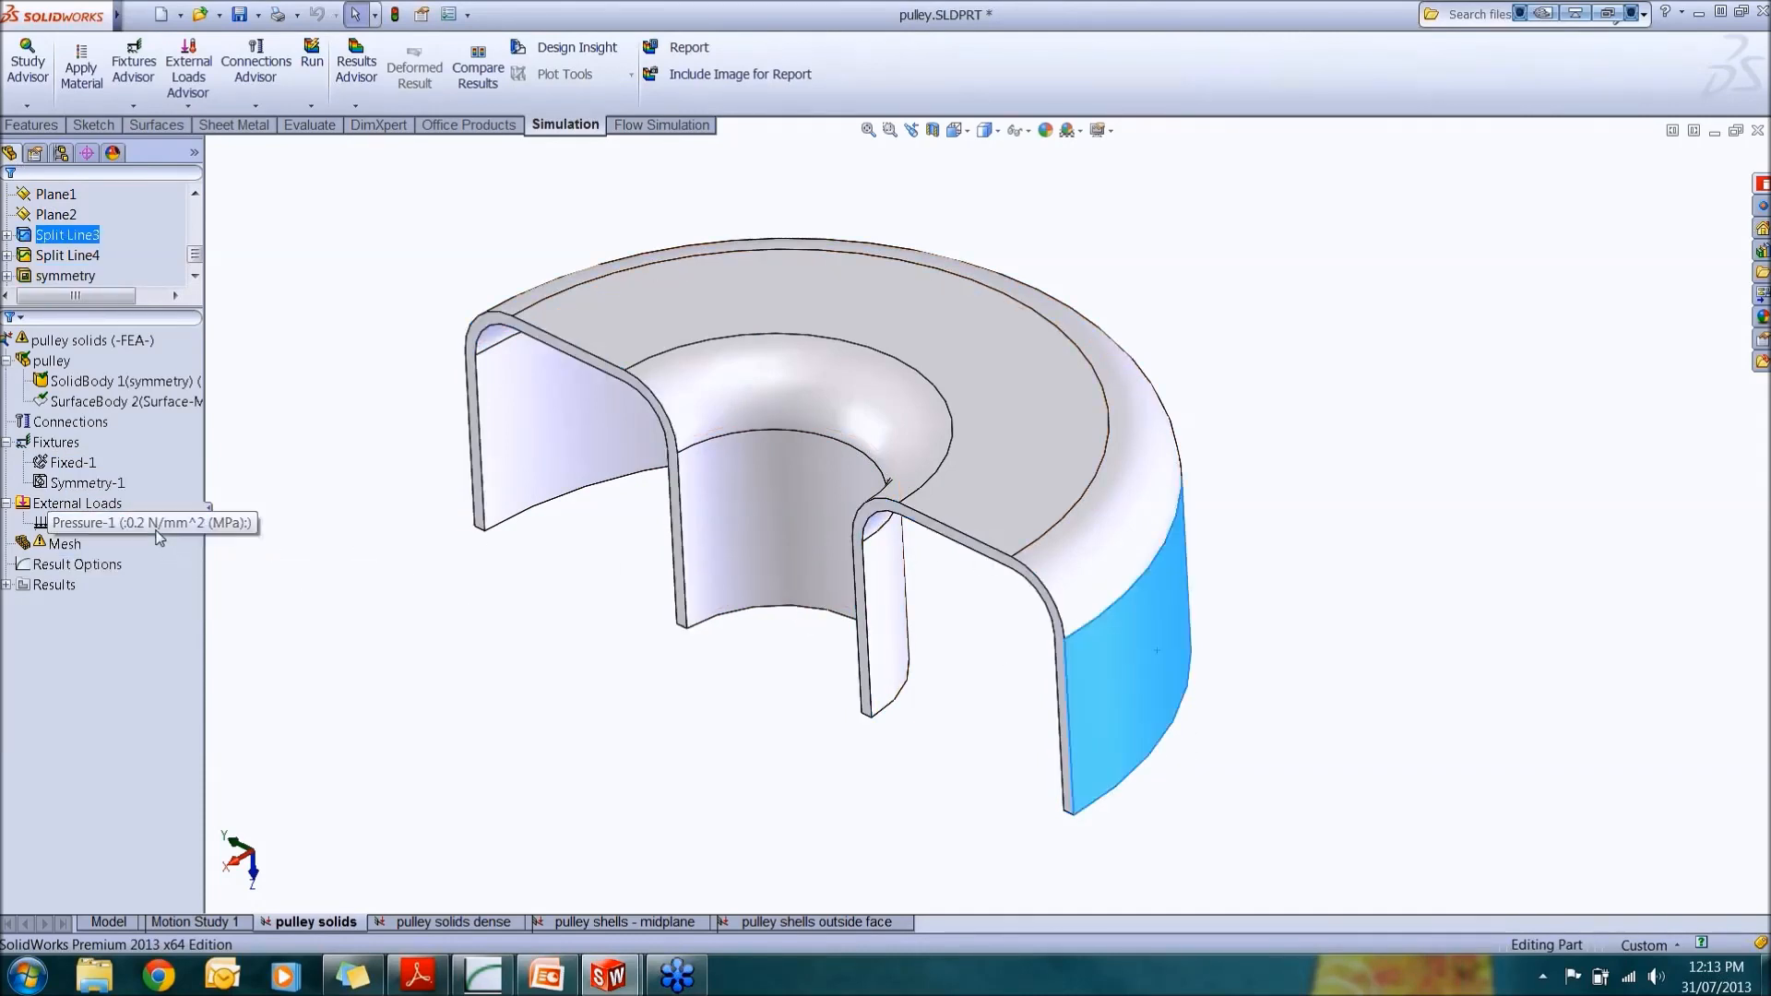
middle_click_drag(1017, 702, 1005, 636)
Step: Create a curvature-based solid mesh of the pulley at the default mesh density
left_click(111, 565)
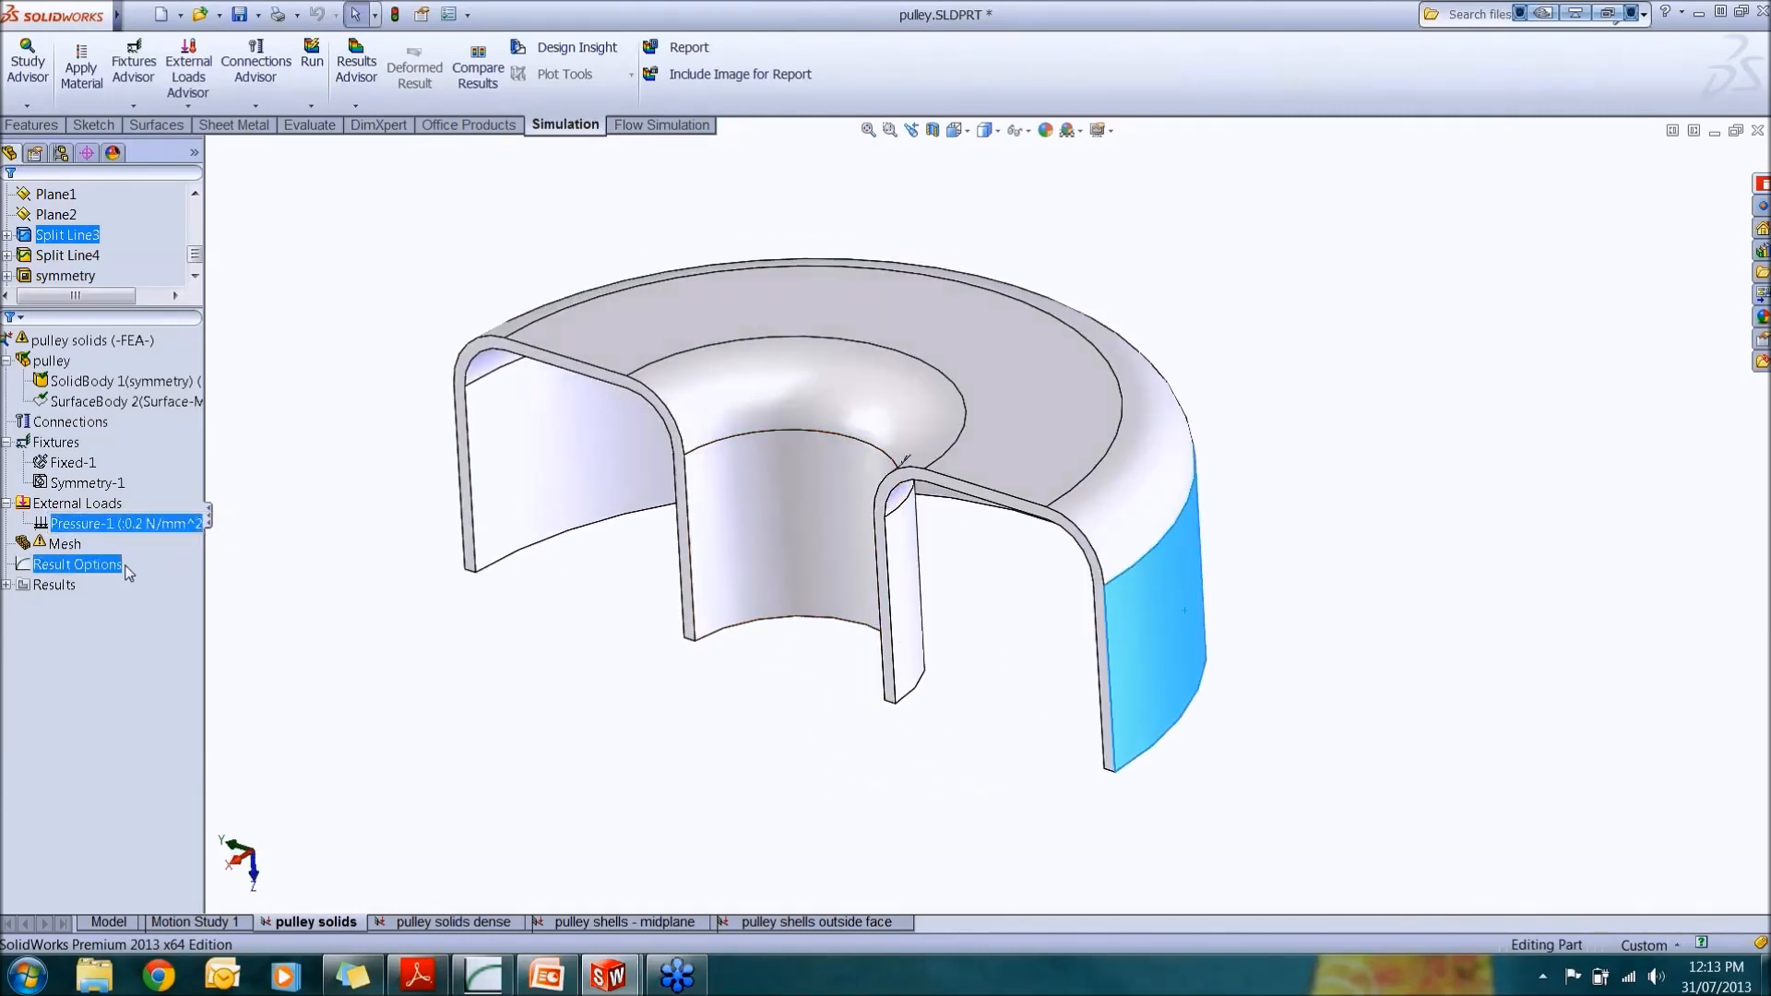
right_click(42, 541)
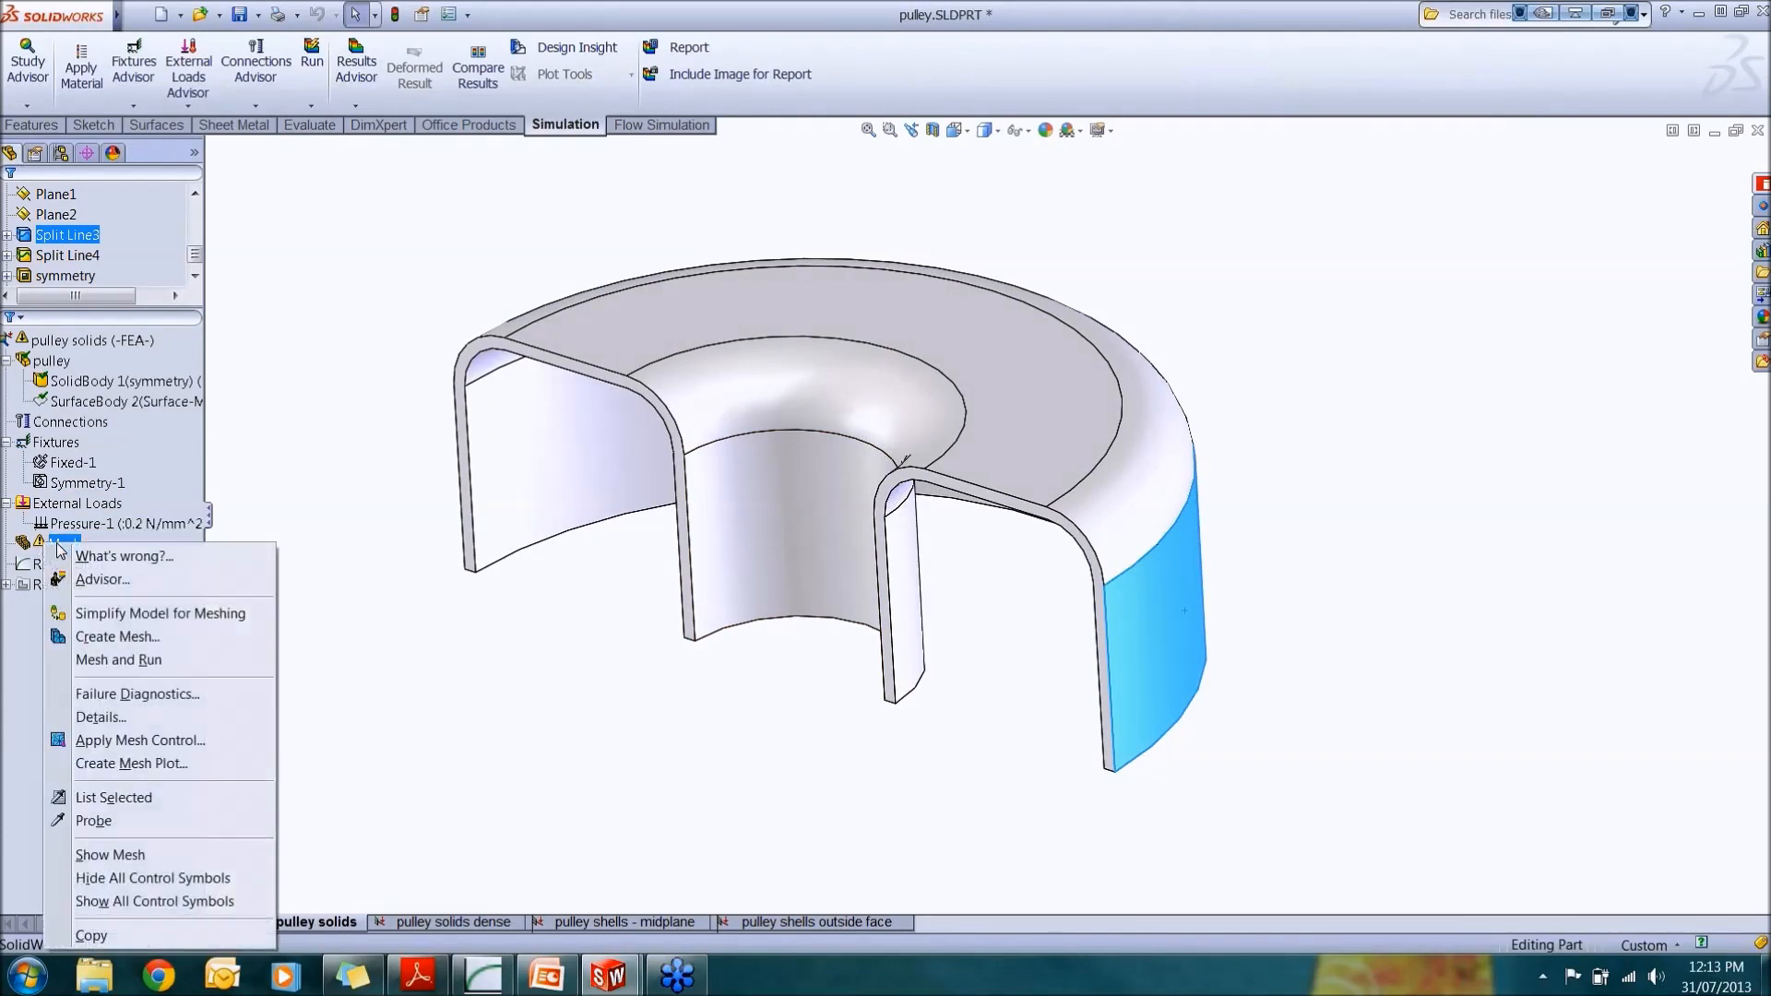
left_click(139, 645)
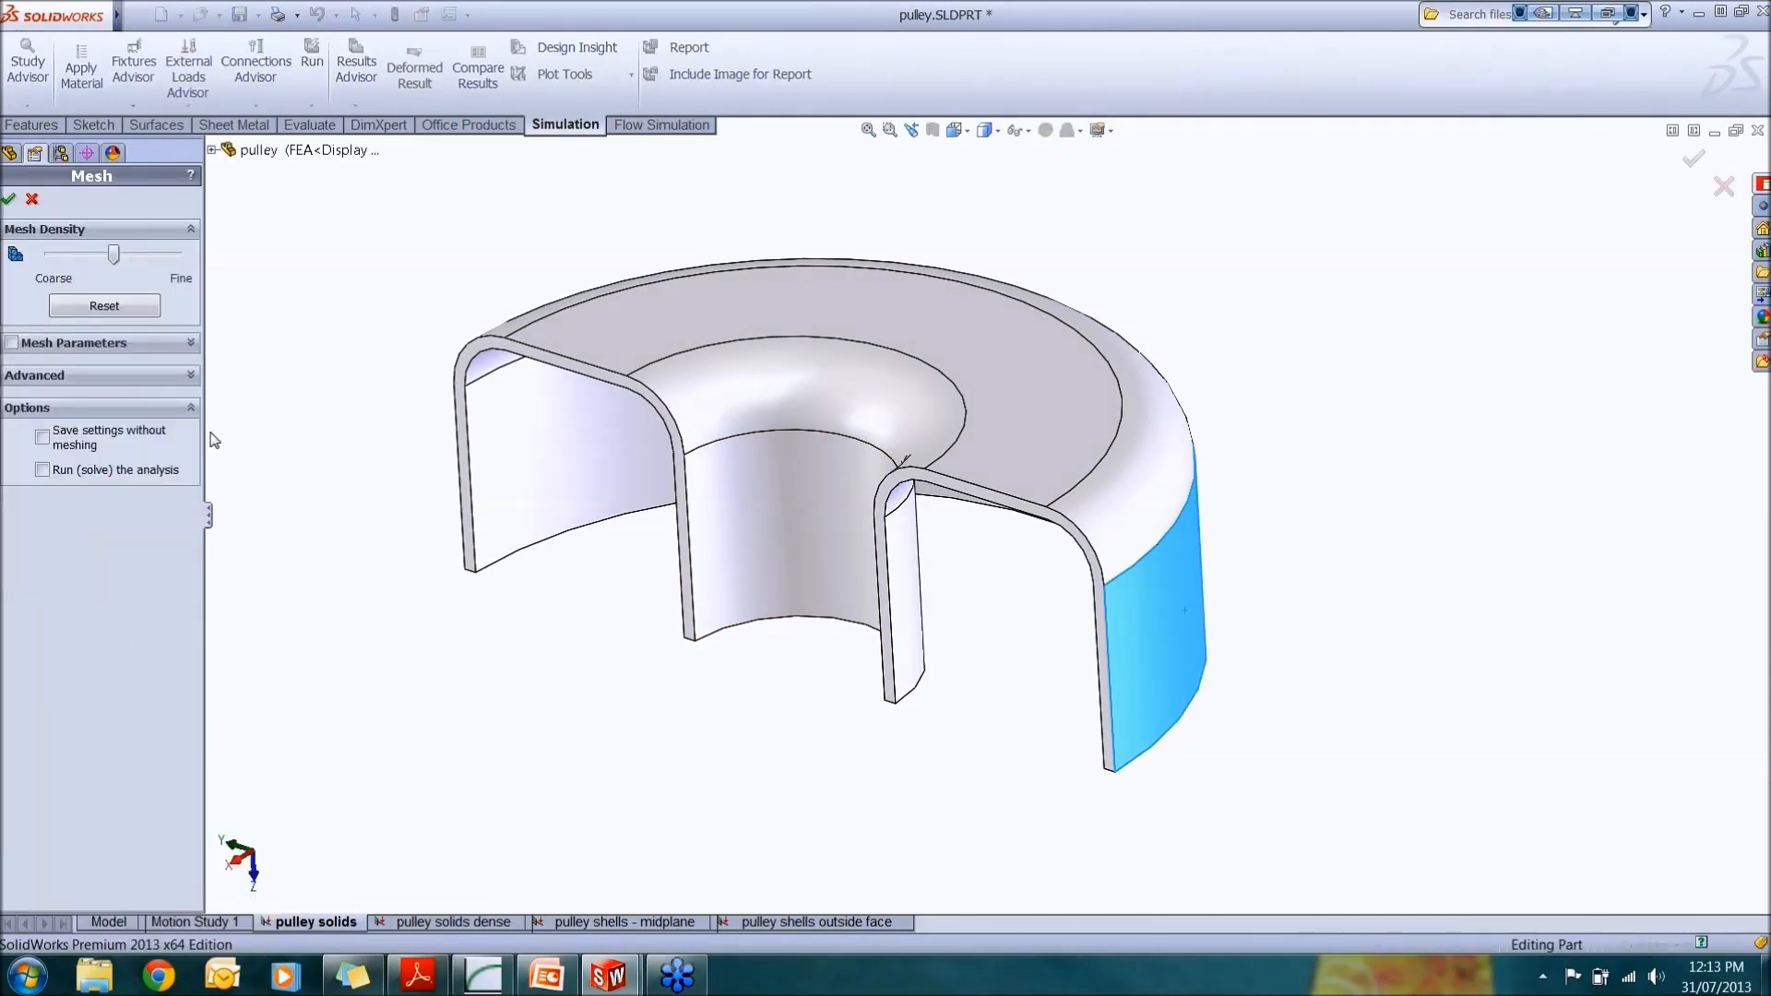
left_click(189, 345)
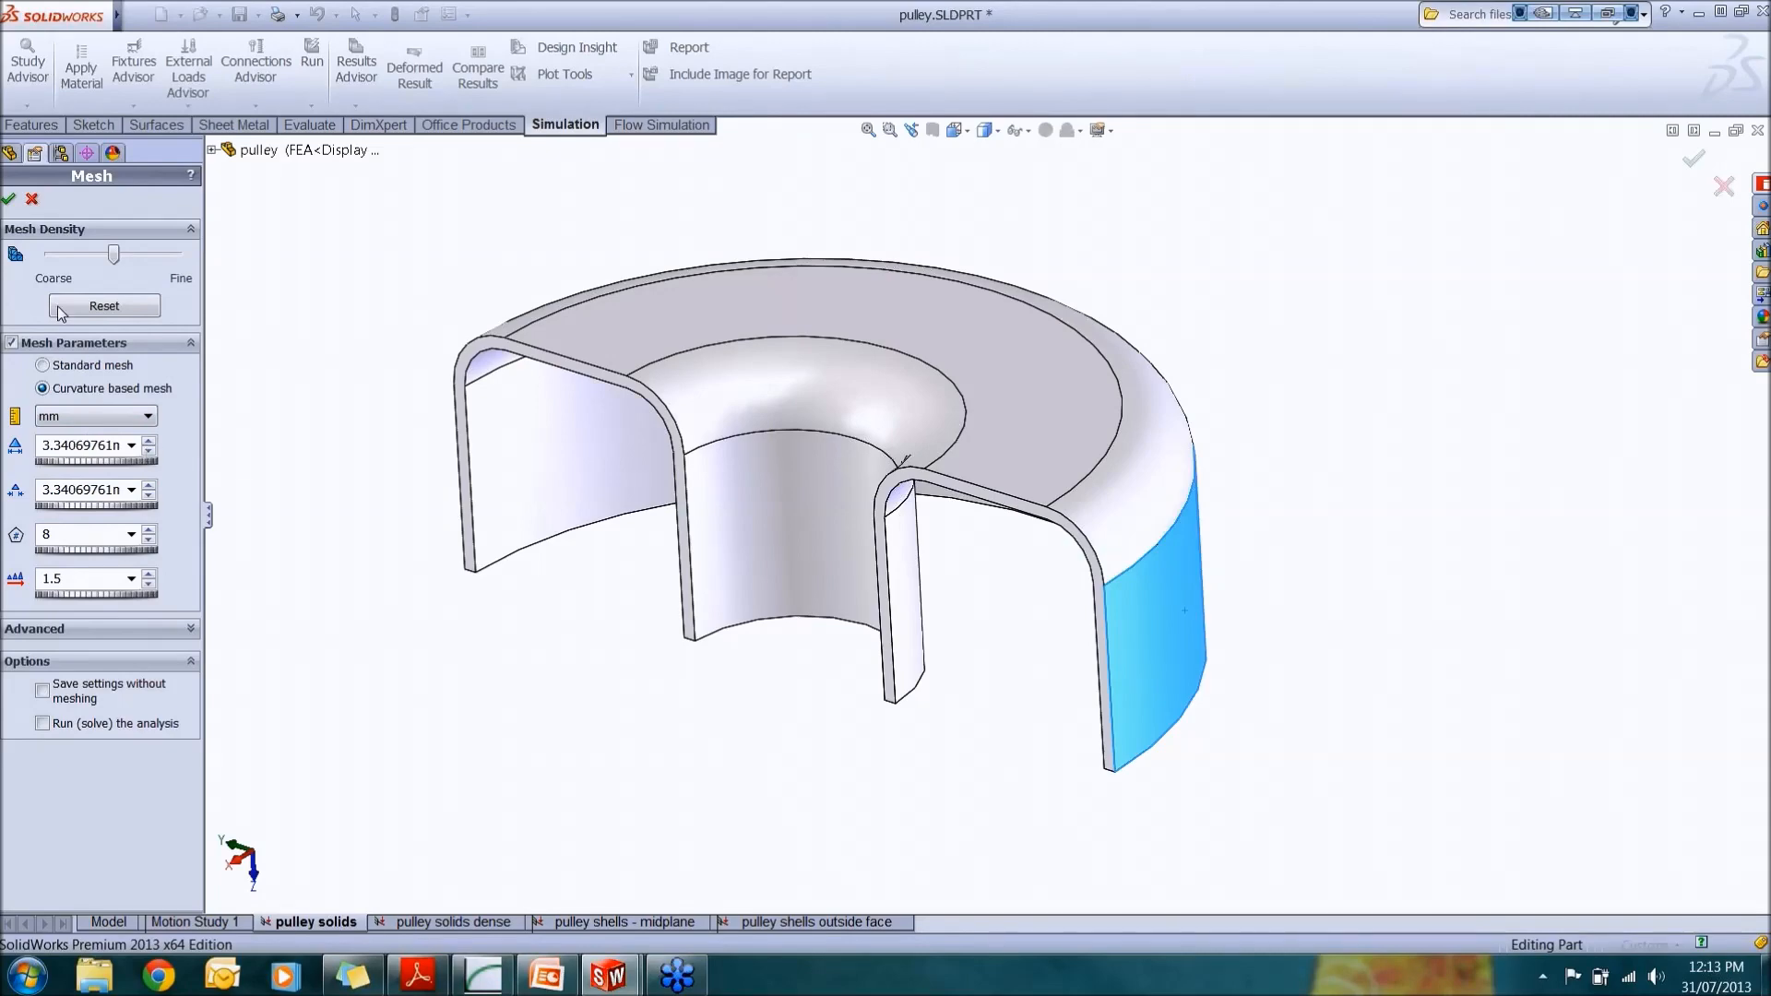
left_click(8, 198)
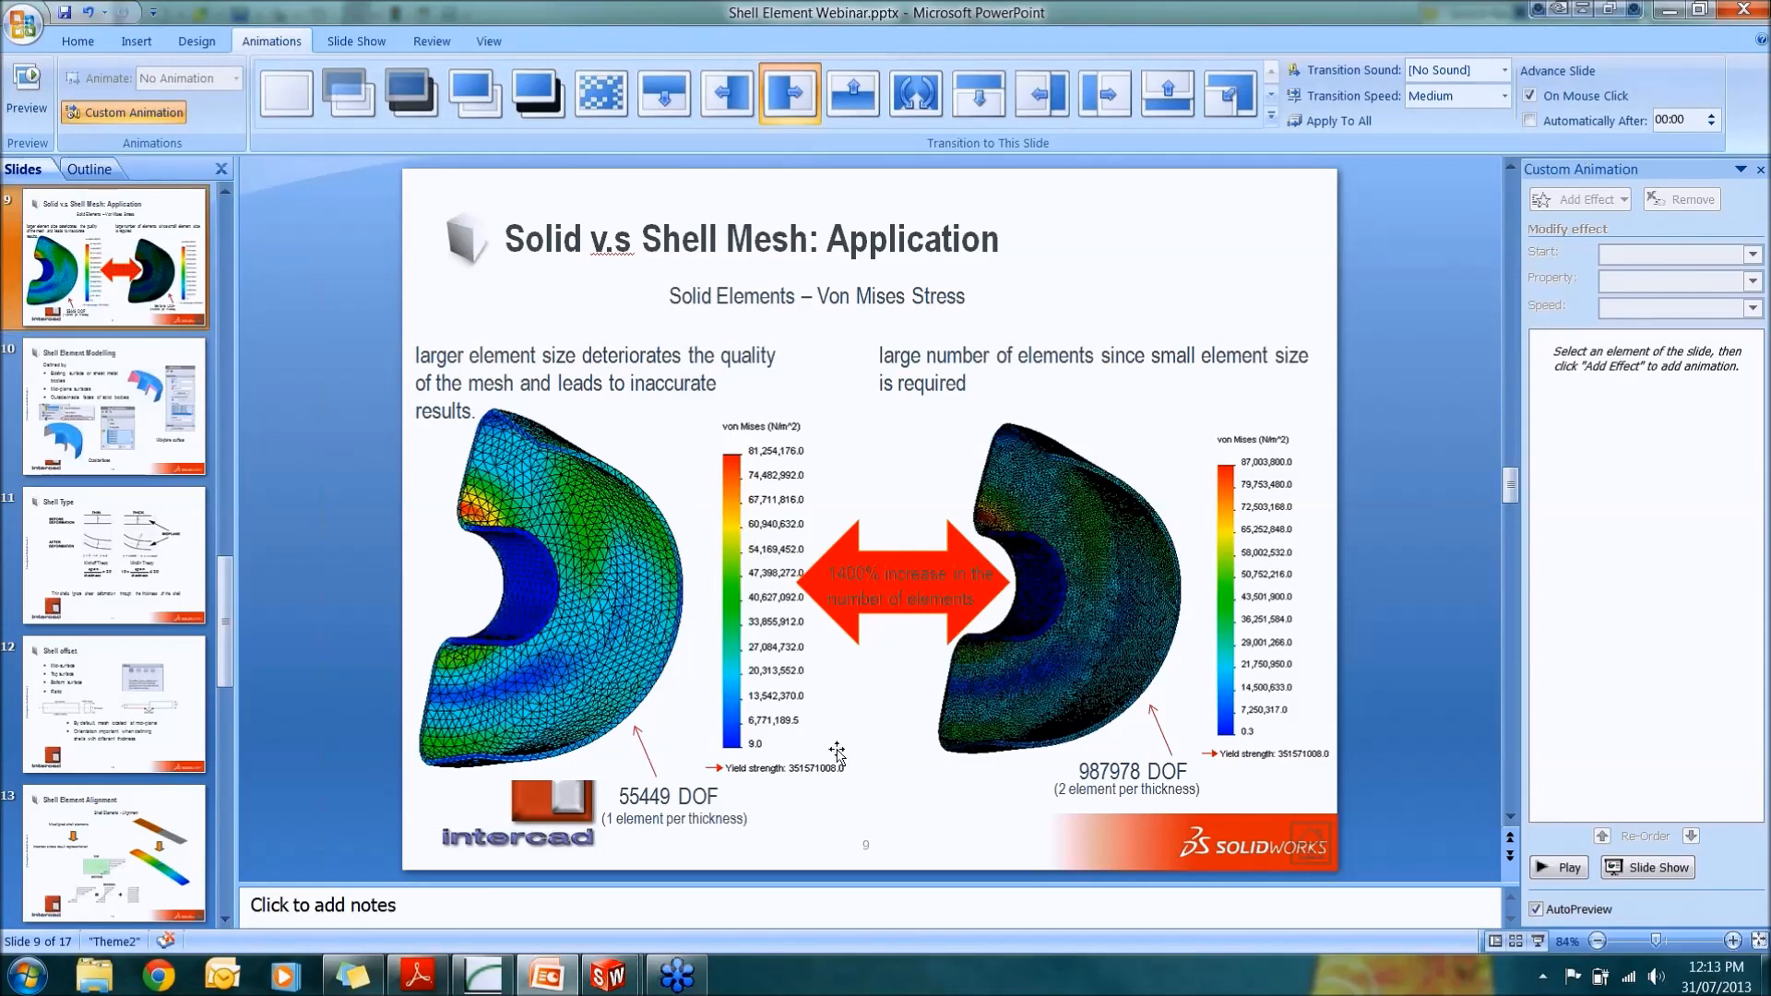
Step: Switch to the presentation and review the solid vs shell mesh application slide
mouse_move(609, 975)
left_click(713, 903)
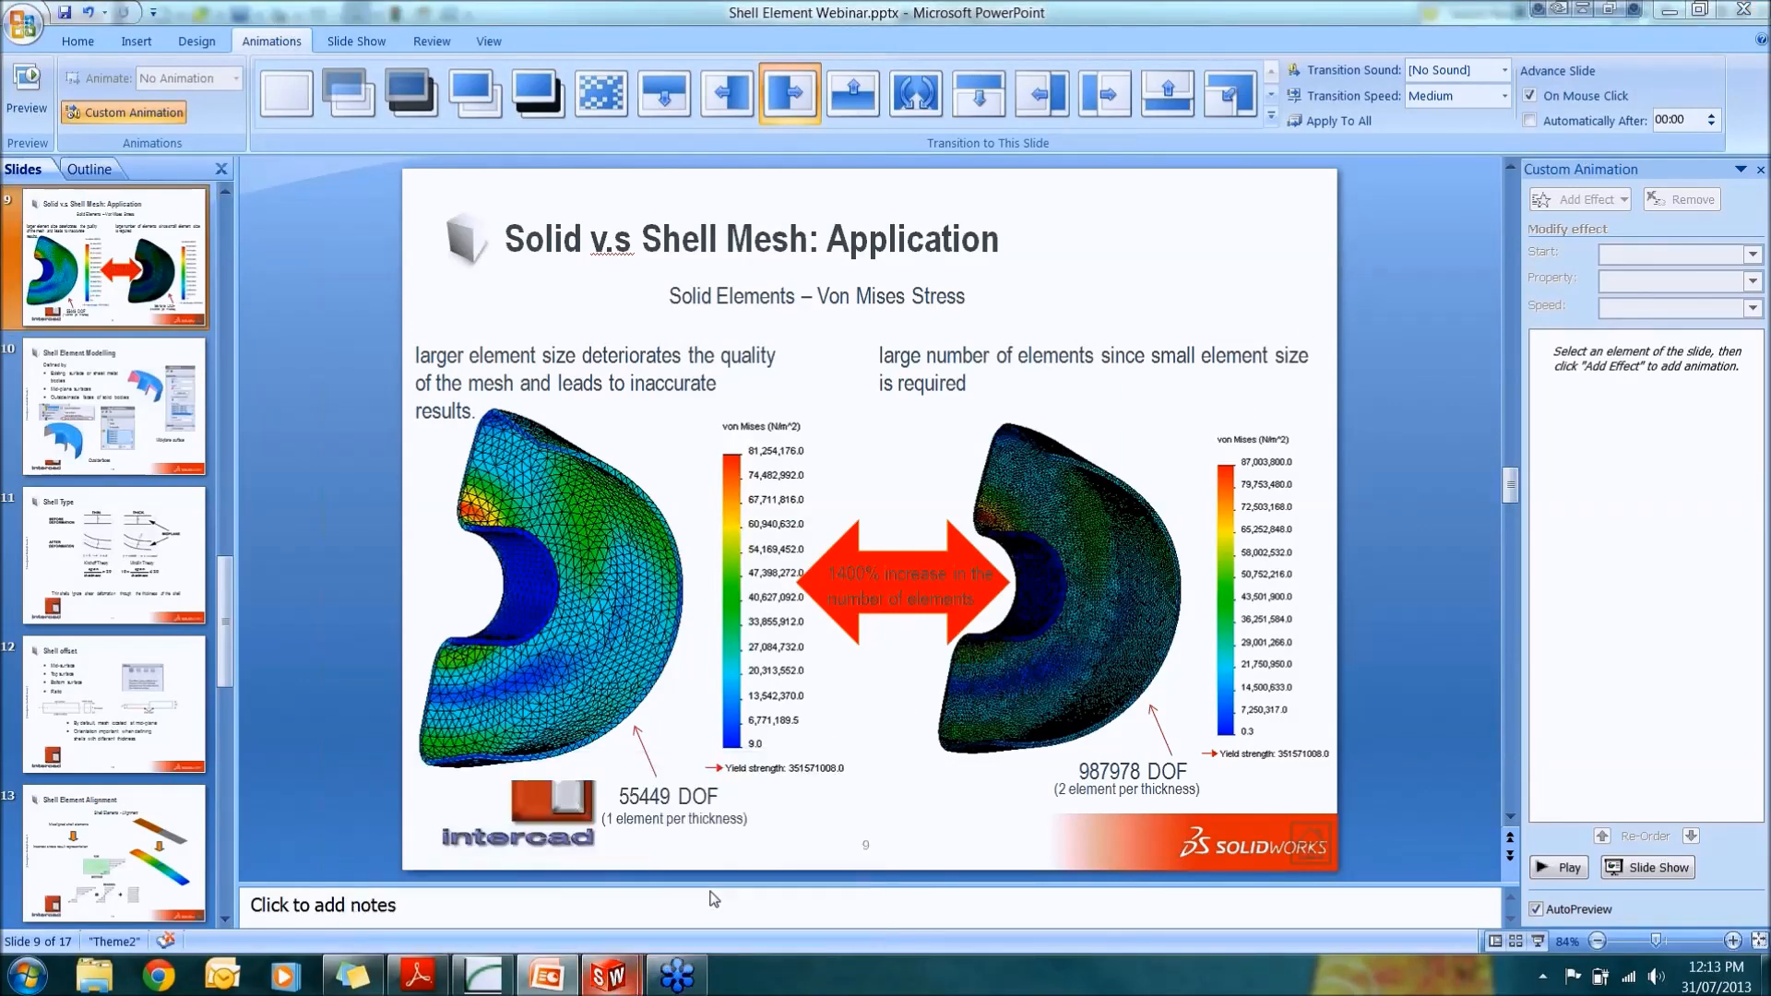
middle_click_drag(828, 605, 866, 546)
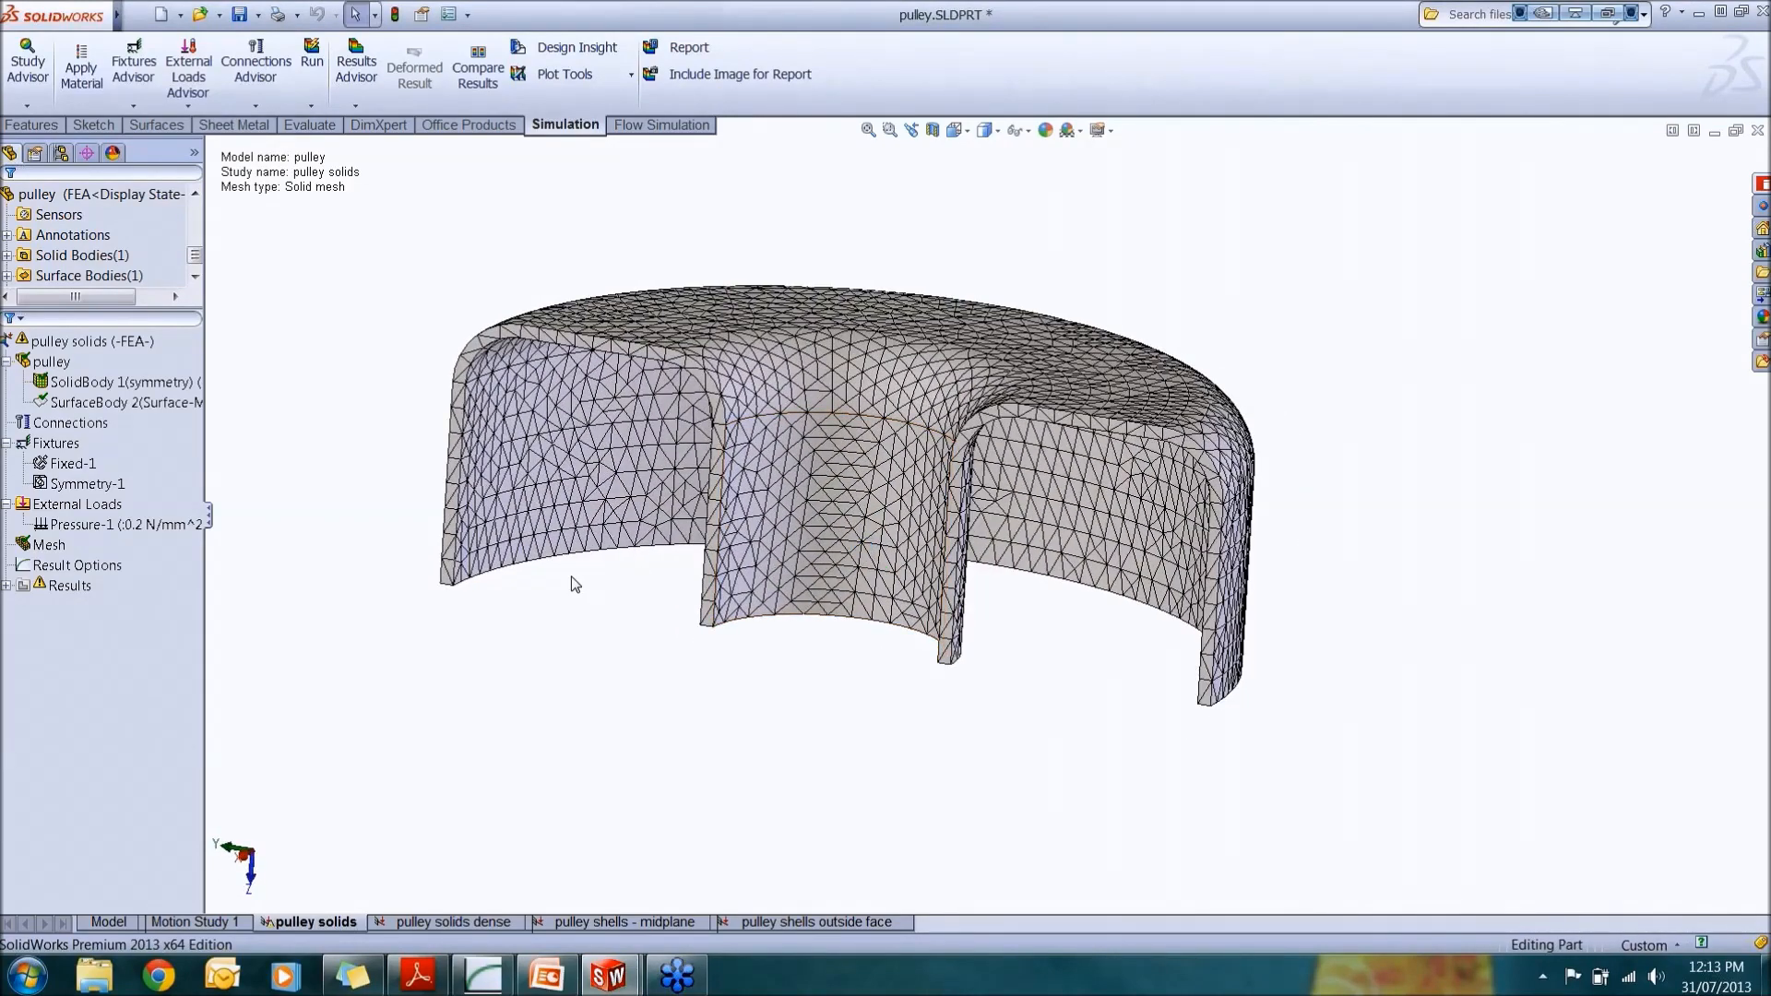
Step: Zoom in on the generated mesh to examine element sizes around the inner cut faces
scroll(553, 583, "down", 6)
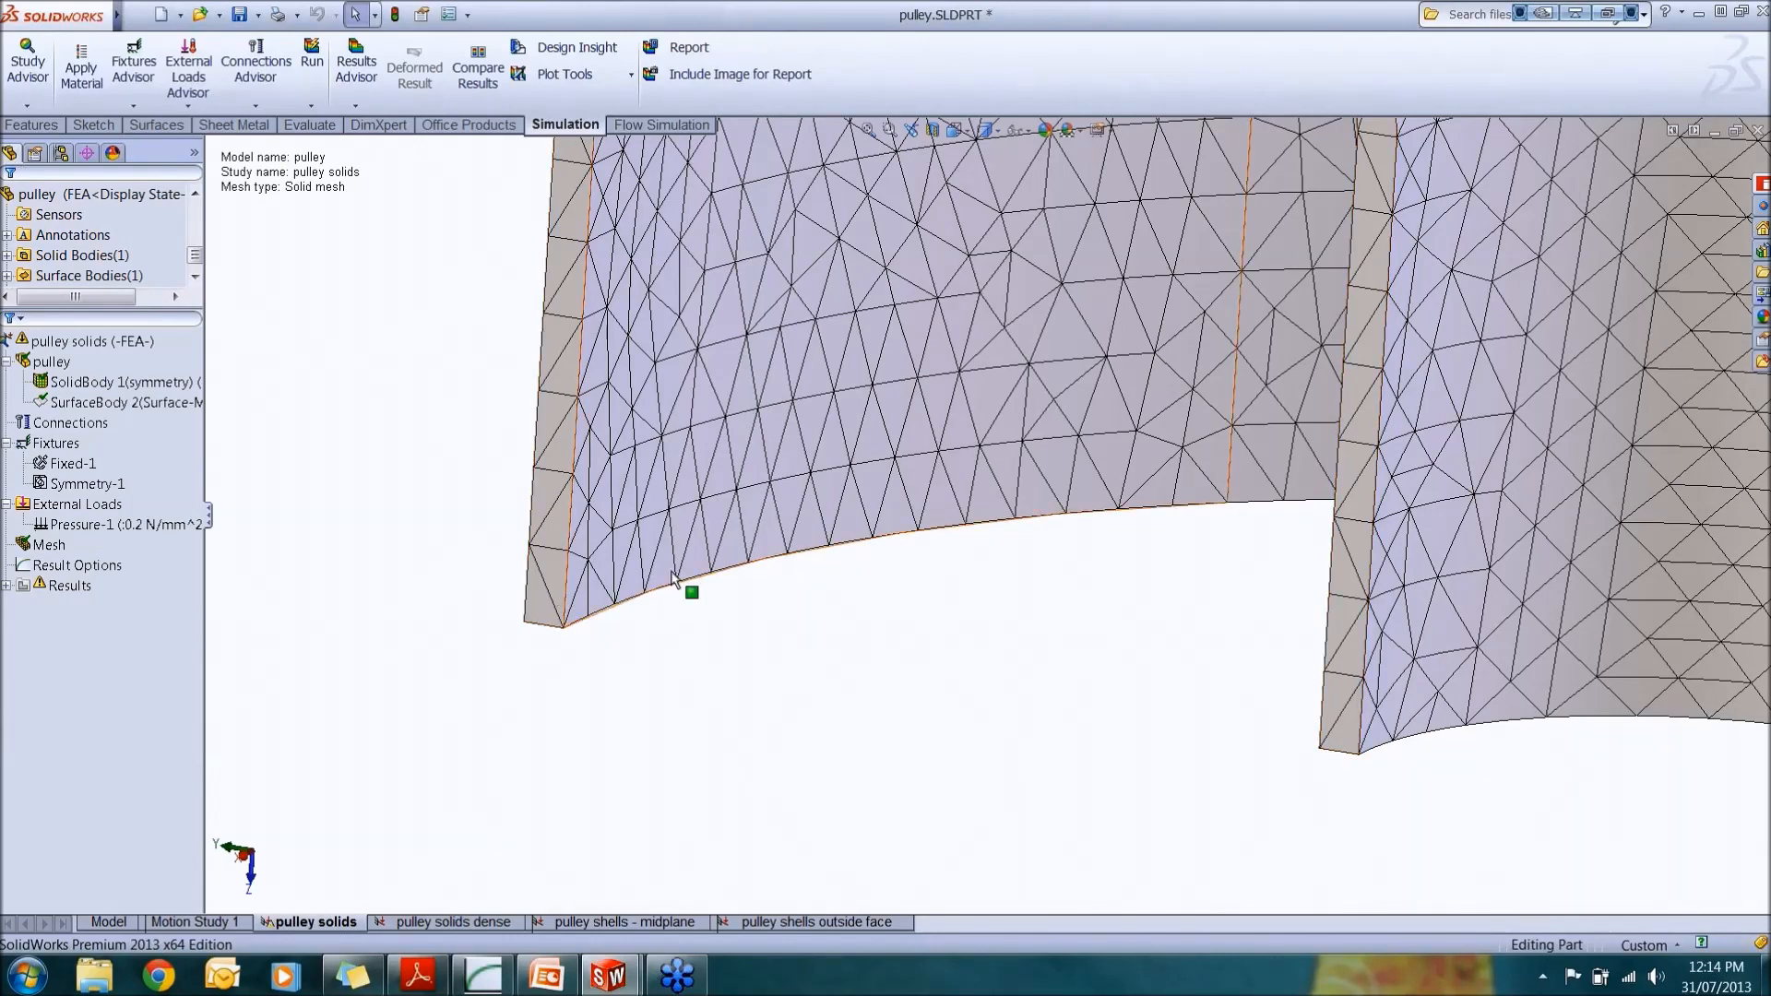
scroll(670, 565, "up", 1)
scroll(838, 486, "up", 6)
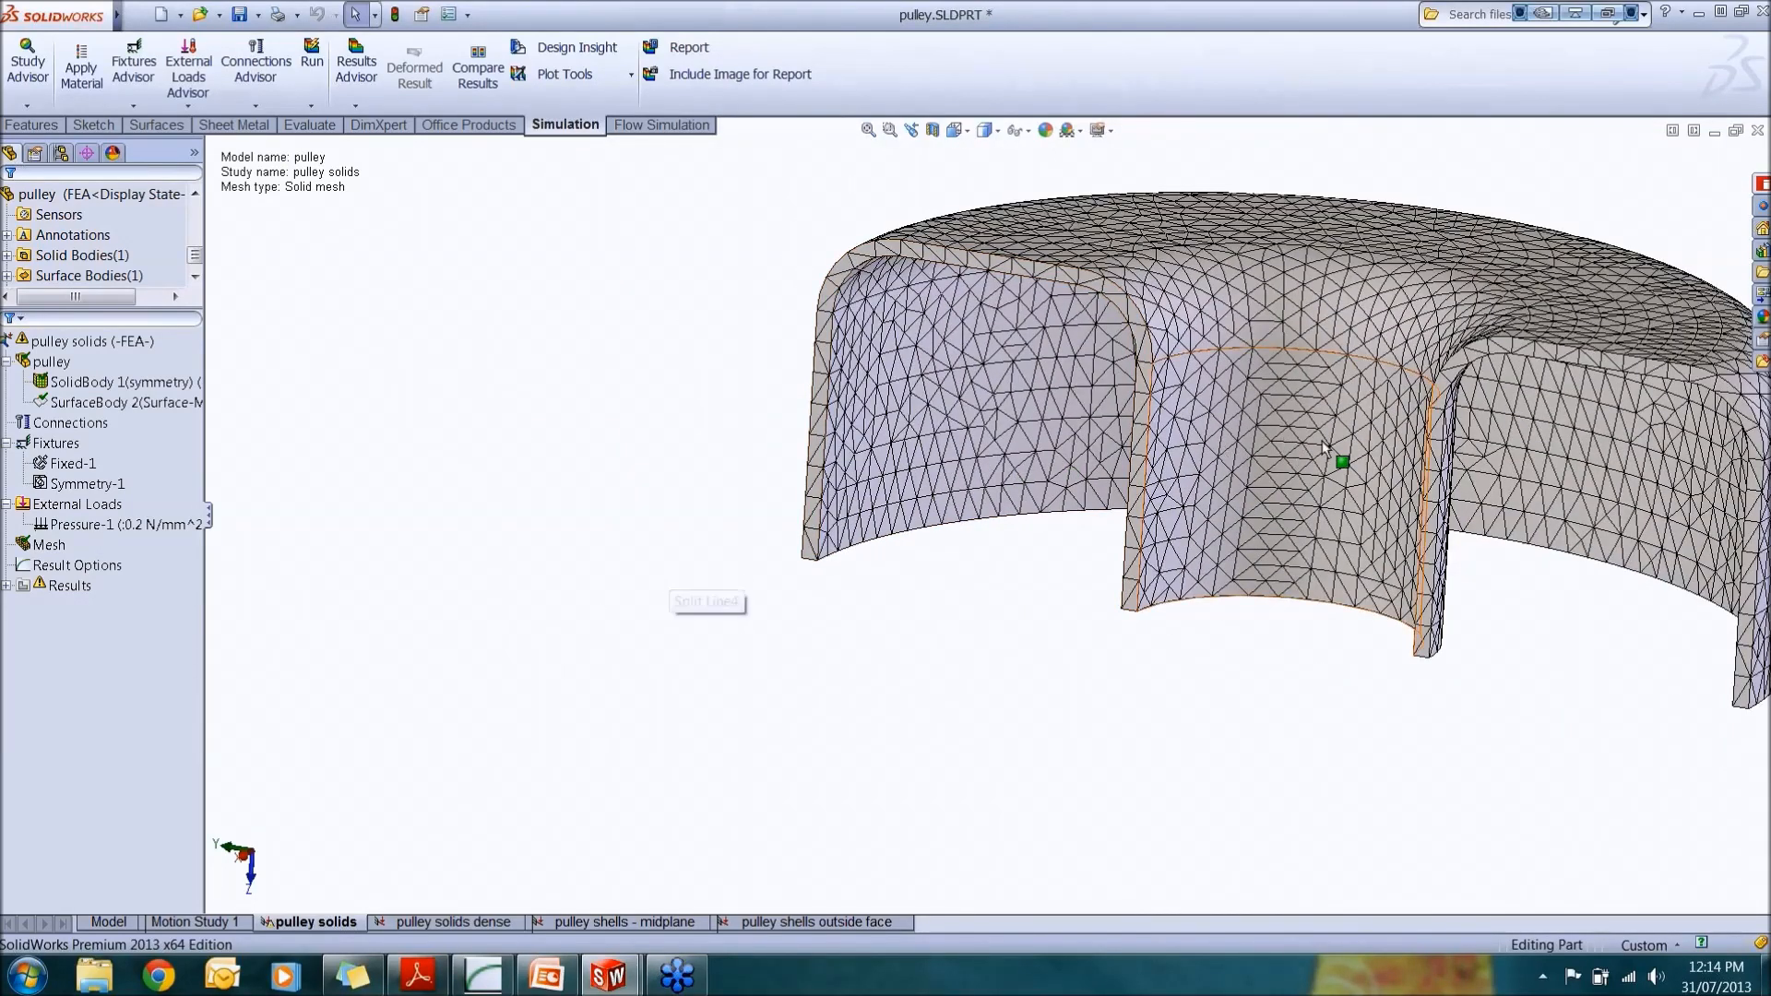
scroll(1238, 457, "down", 5)
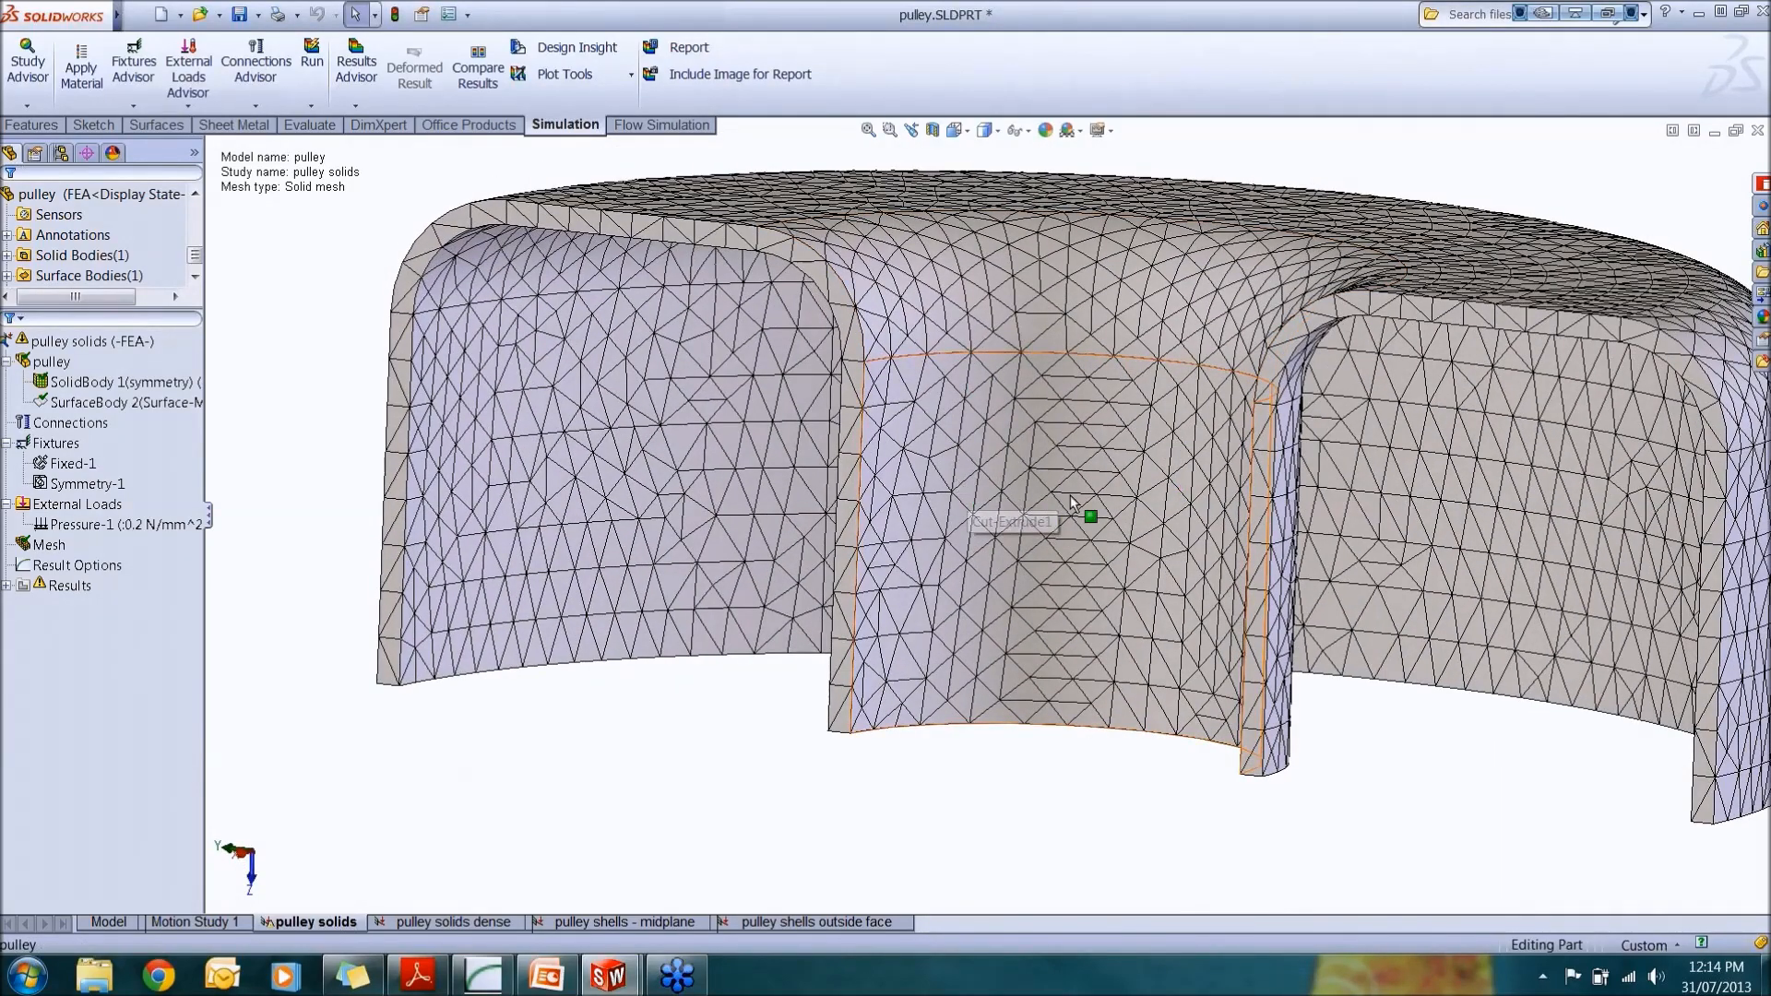
middle_click_drag(1145, 446, 1142, 565)
Step: Run the pulley solids study
scroll(1151, 417, "up", 3)
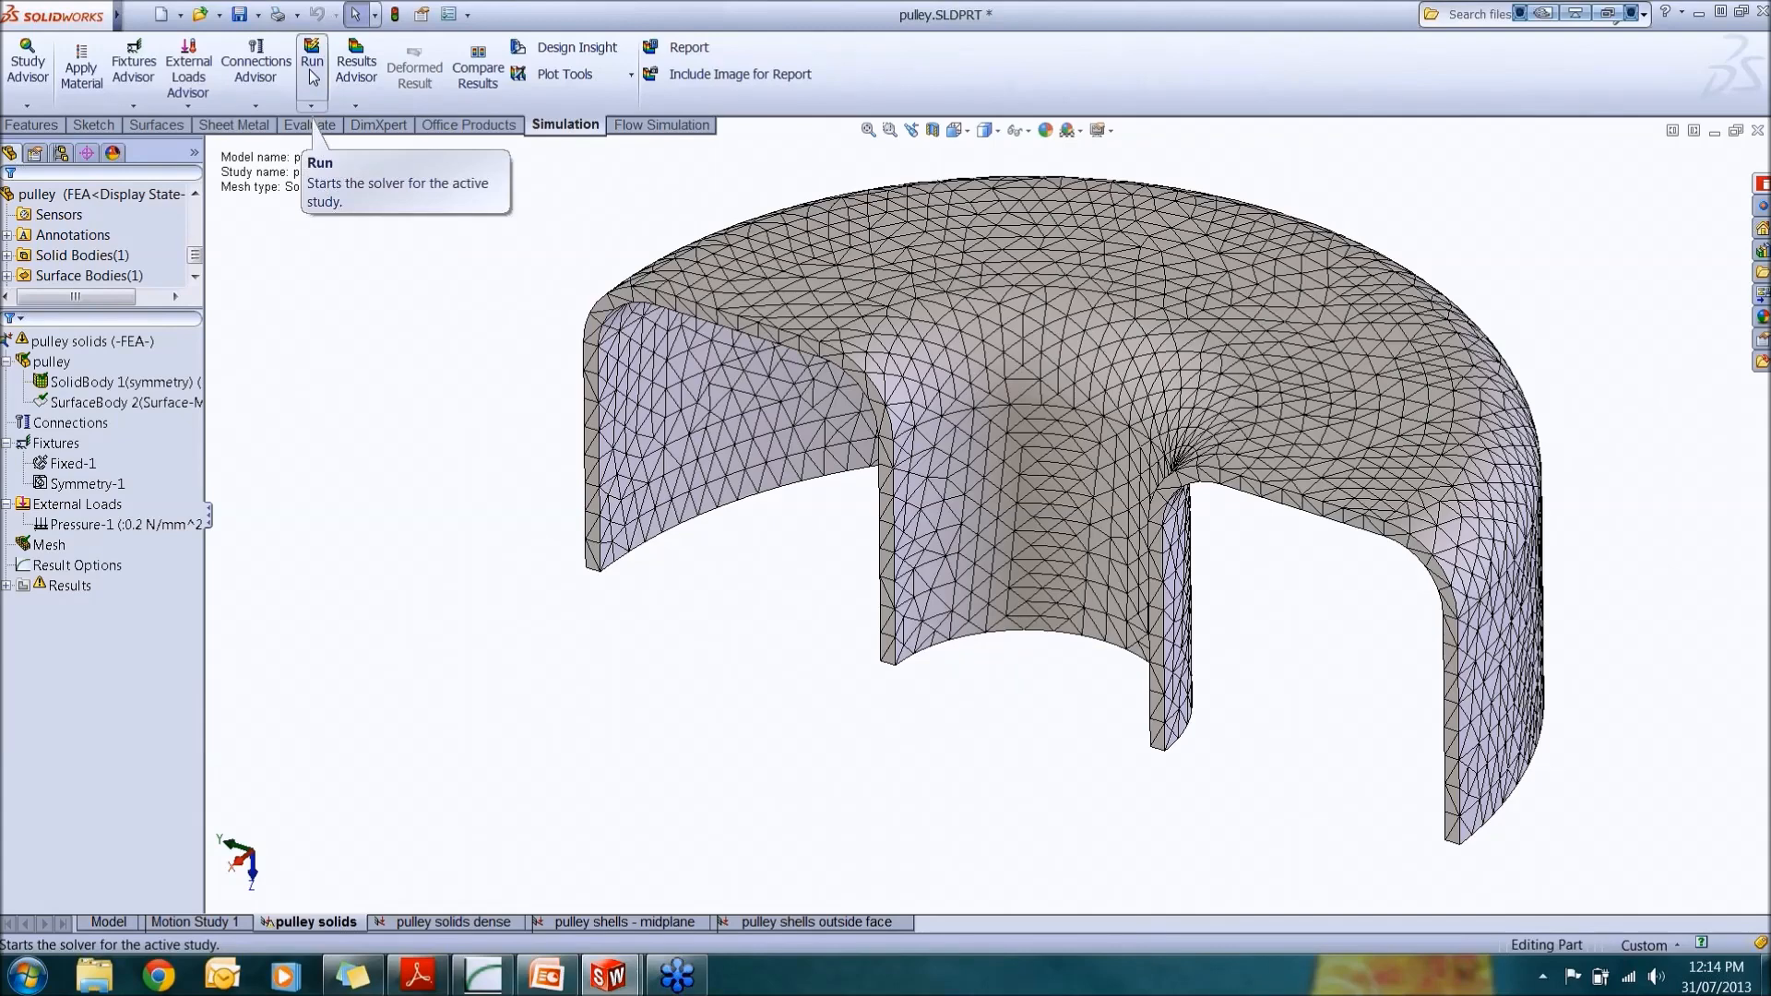
left_click(312, 74)
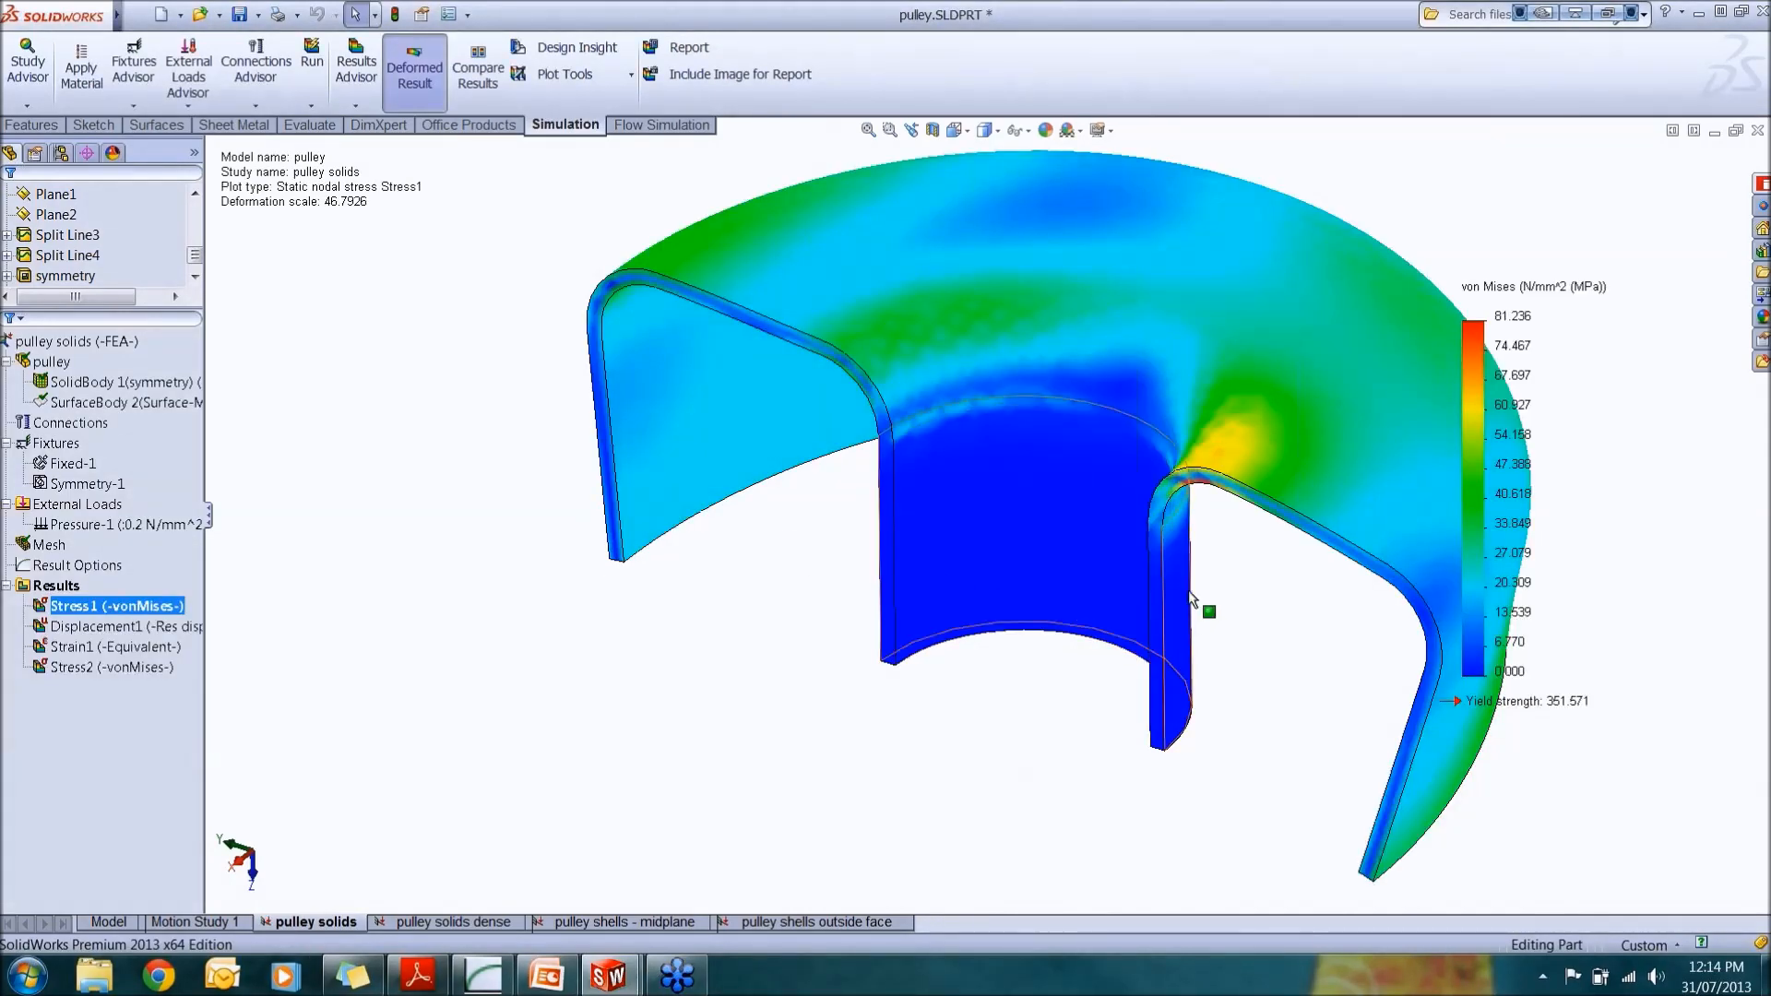
Step: Examine the von Mises stress plot around the high-stress bend at the cut edge
middle_click_drag(1190, 598, 1159, 345)
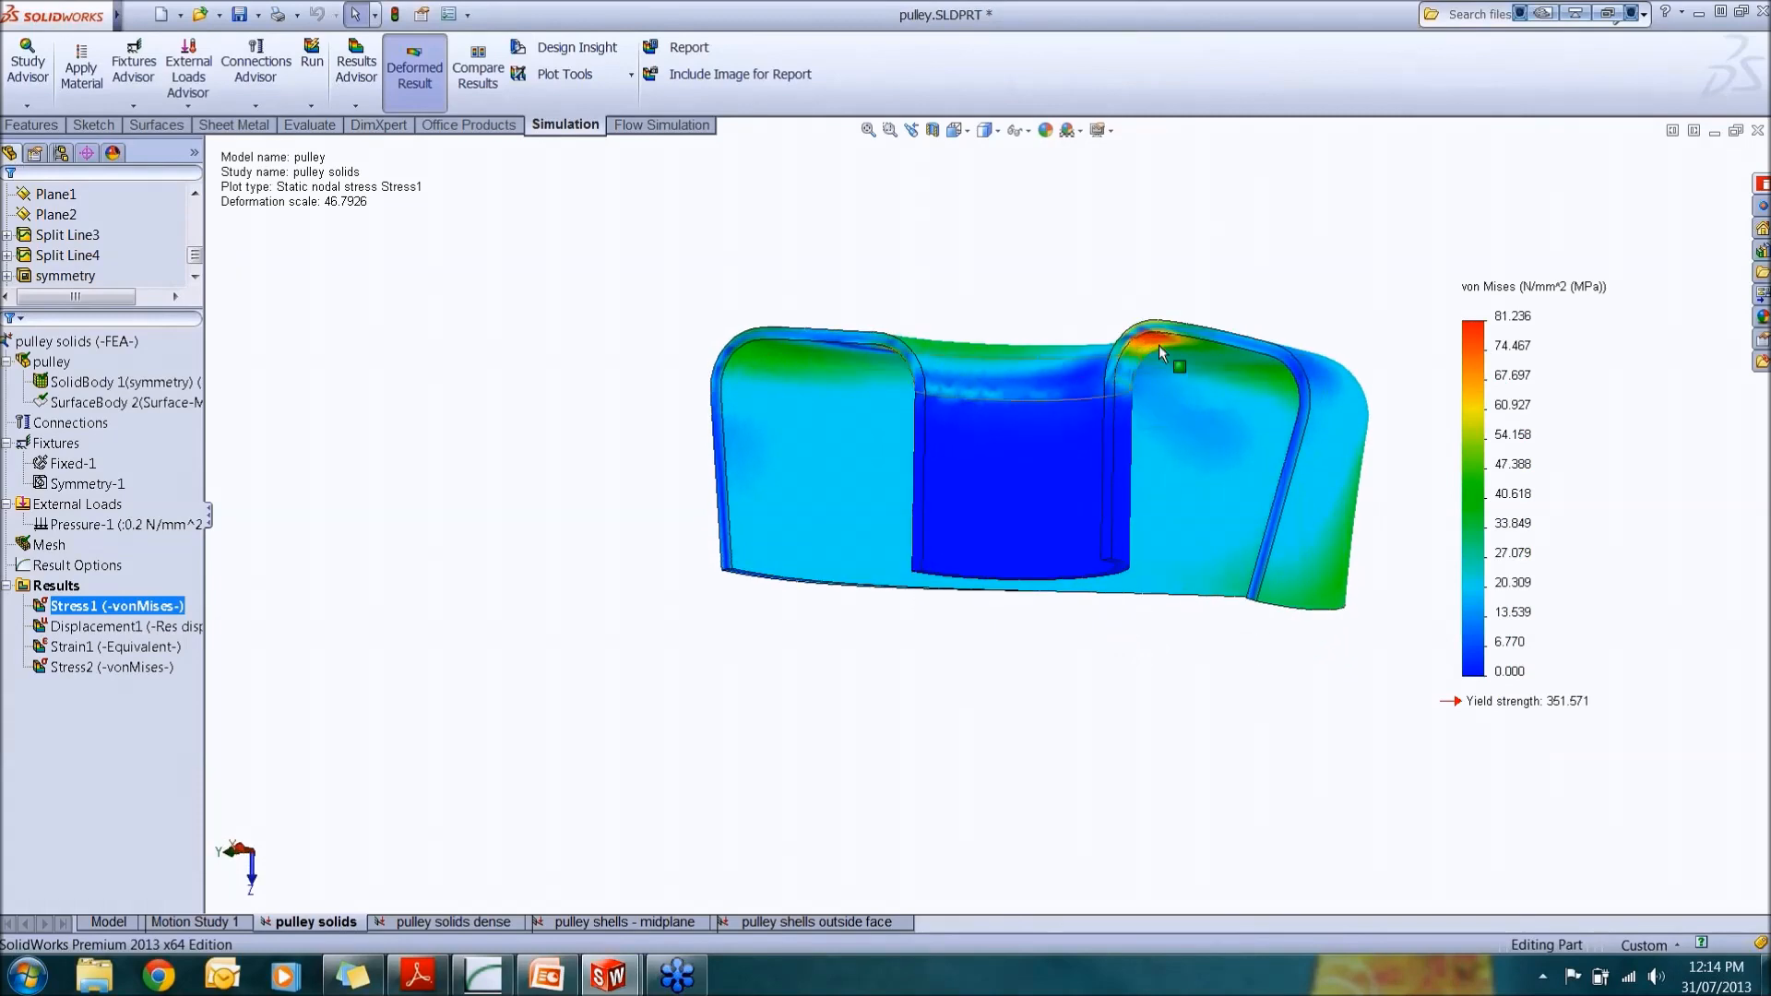
scroll(1159, 345, "down", 3)
scroll(1163, 366, "down", 2)
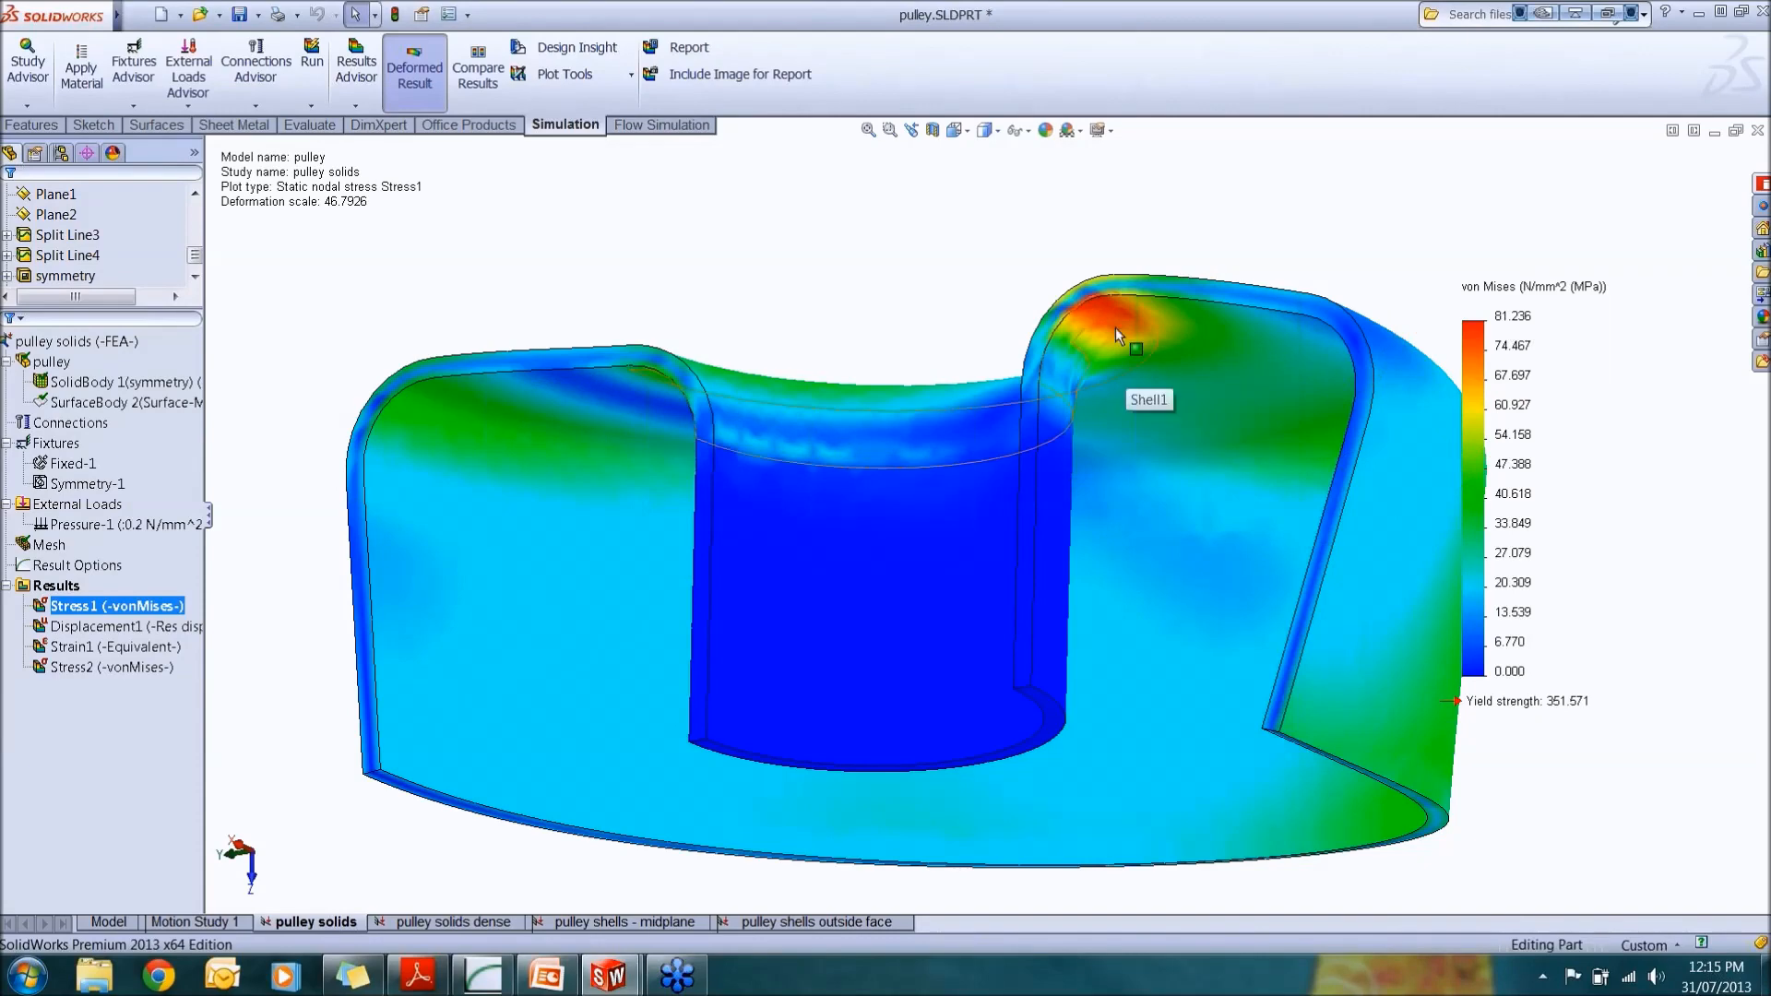
scroll(1107, 360, "down", 5)
middle_click_drag(1094, 366, 1069, 419)
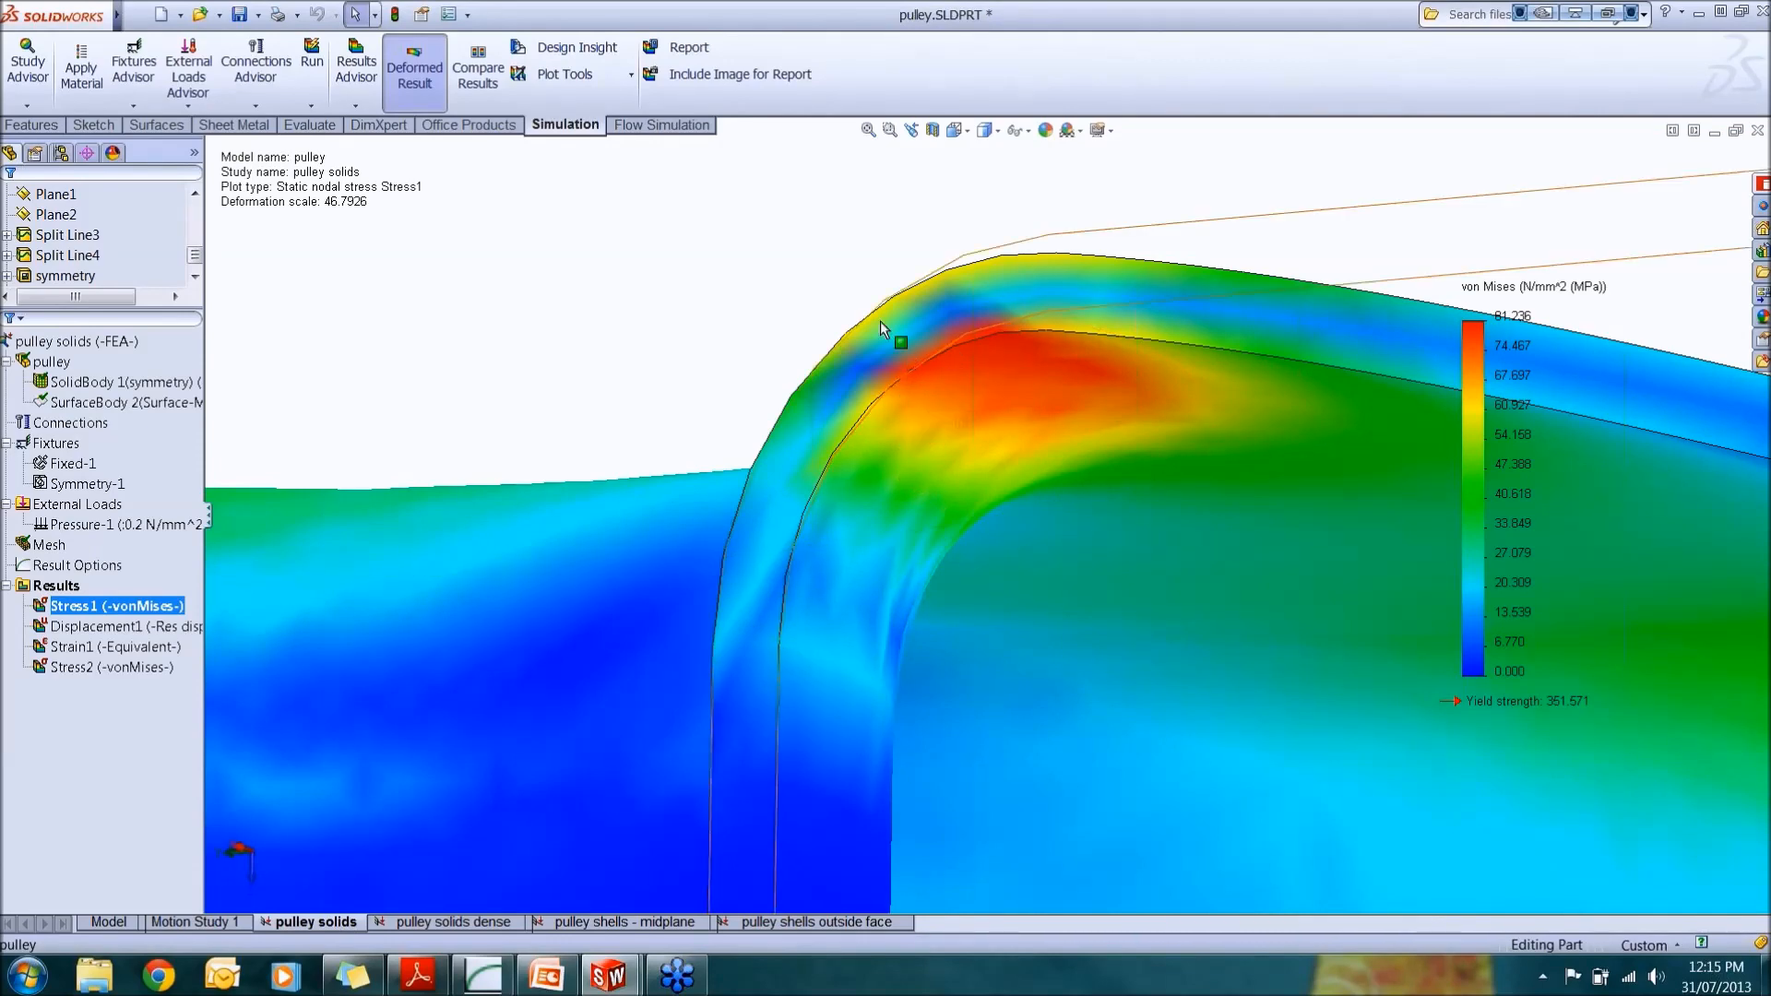
middle_click_drag(871, 308, 922, 383)
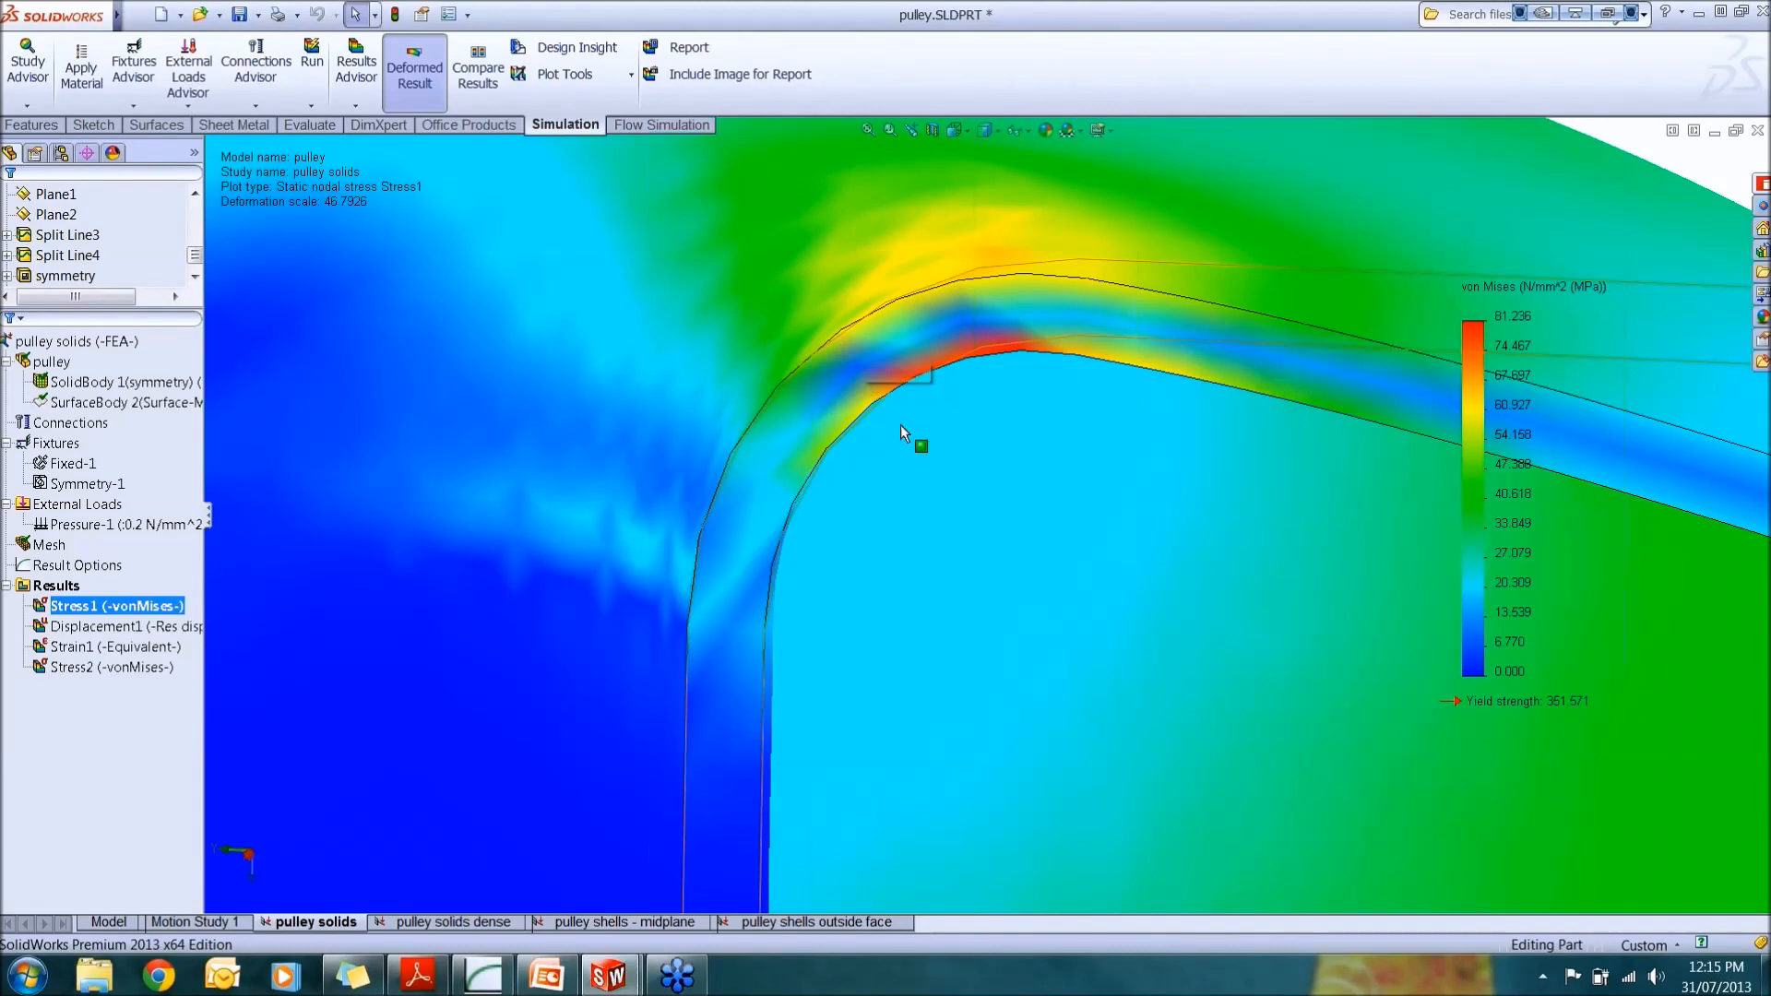
scroll(903, 428, "up", 8)
middle_click_drag(954, 464, 910, 487)
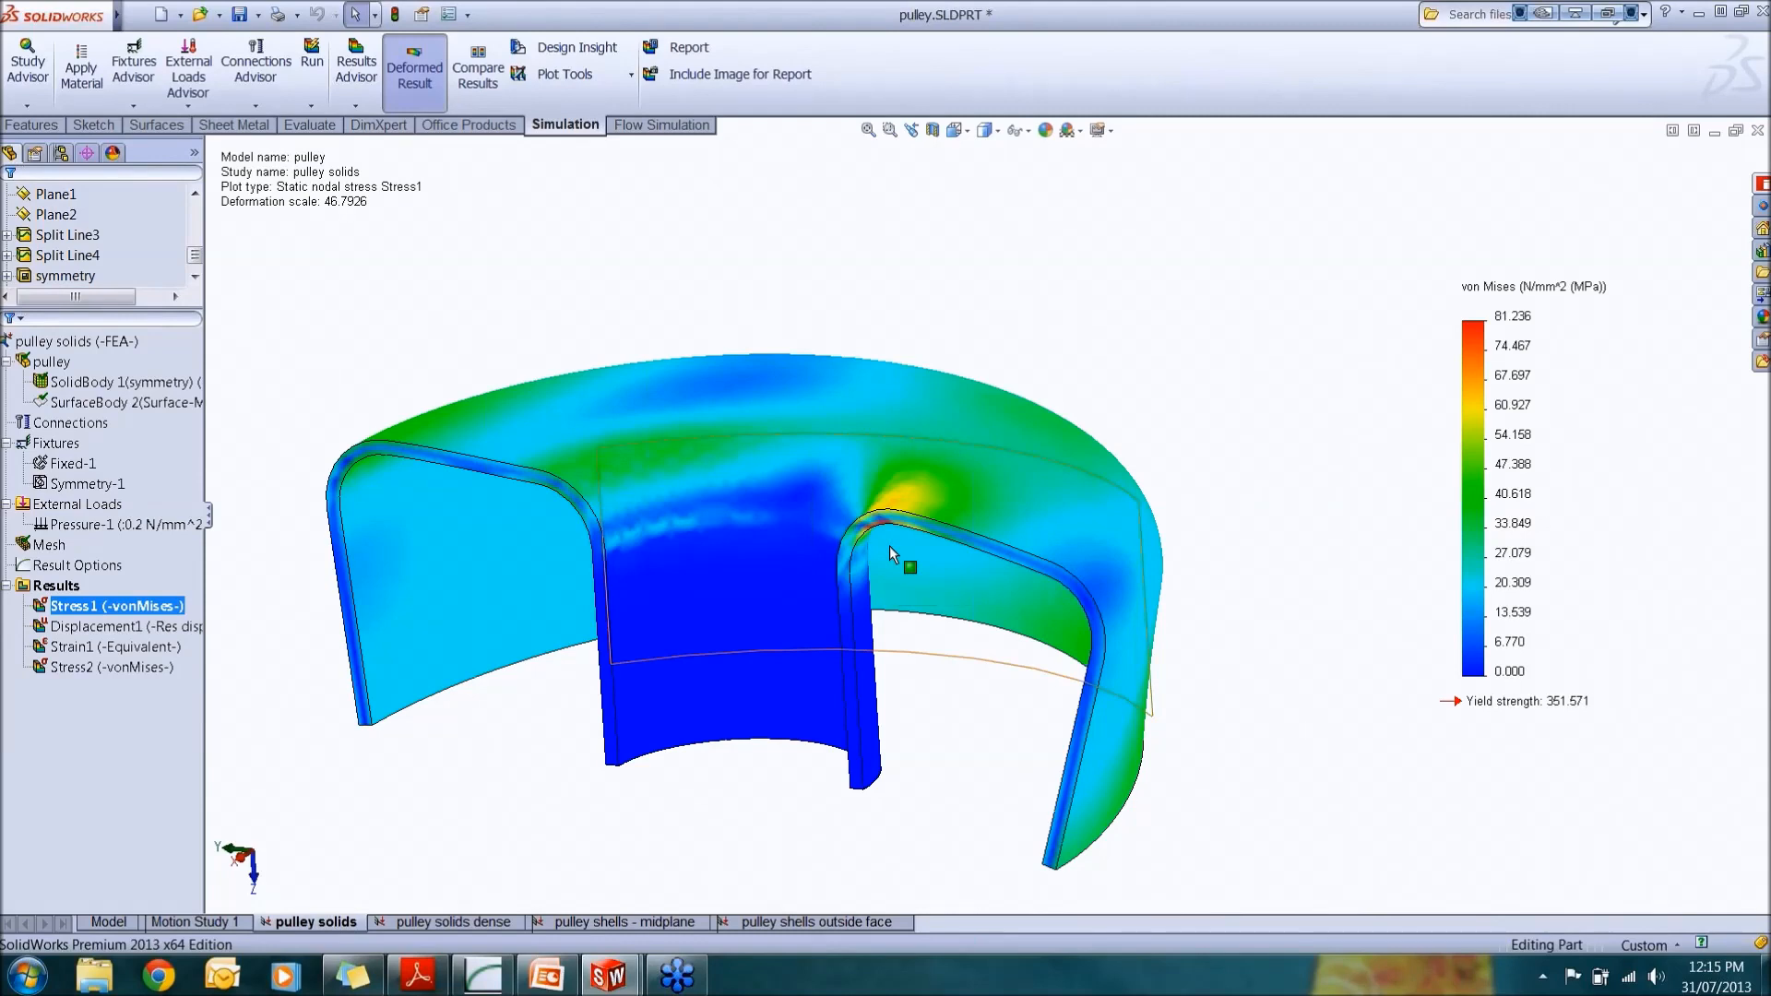
Step: Open the mesh details for the study, review them, and close the window
right_click(42, 546)
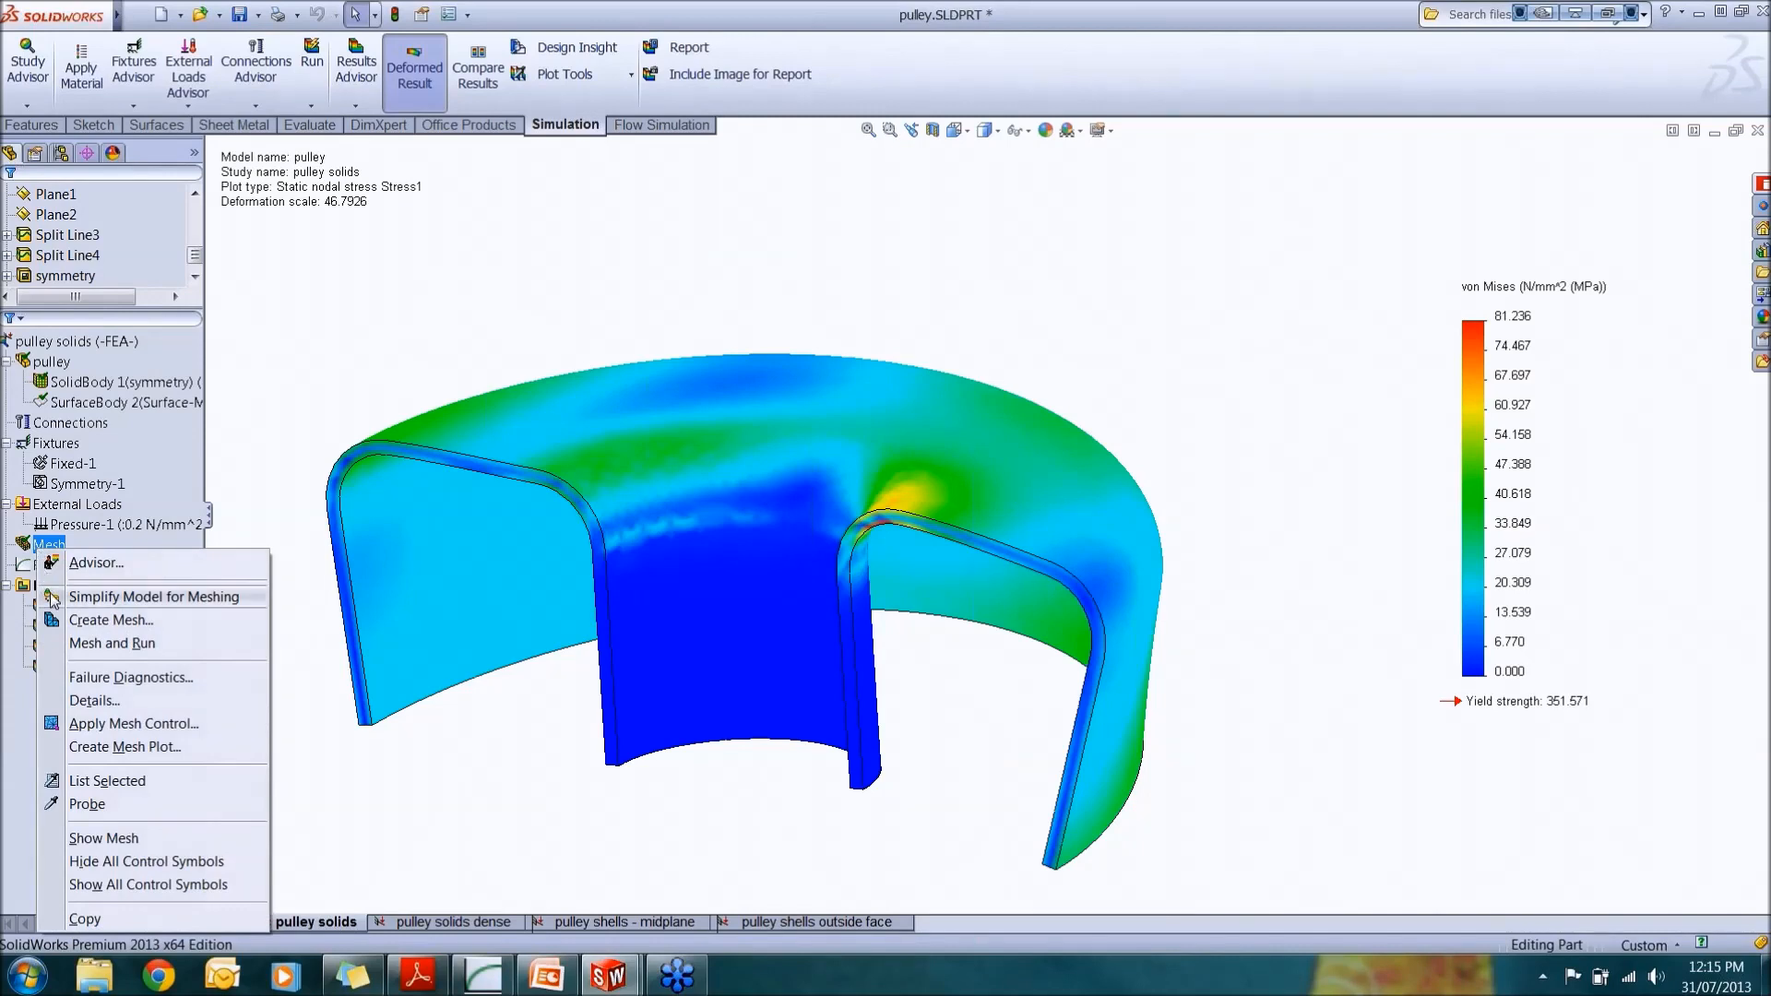
left_click(128, 703)
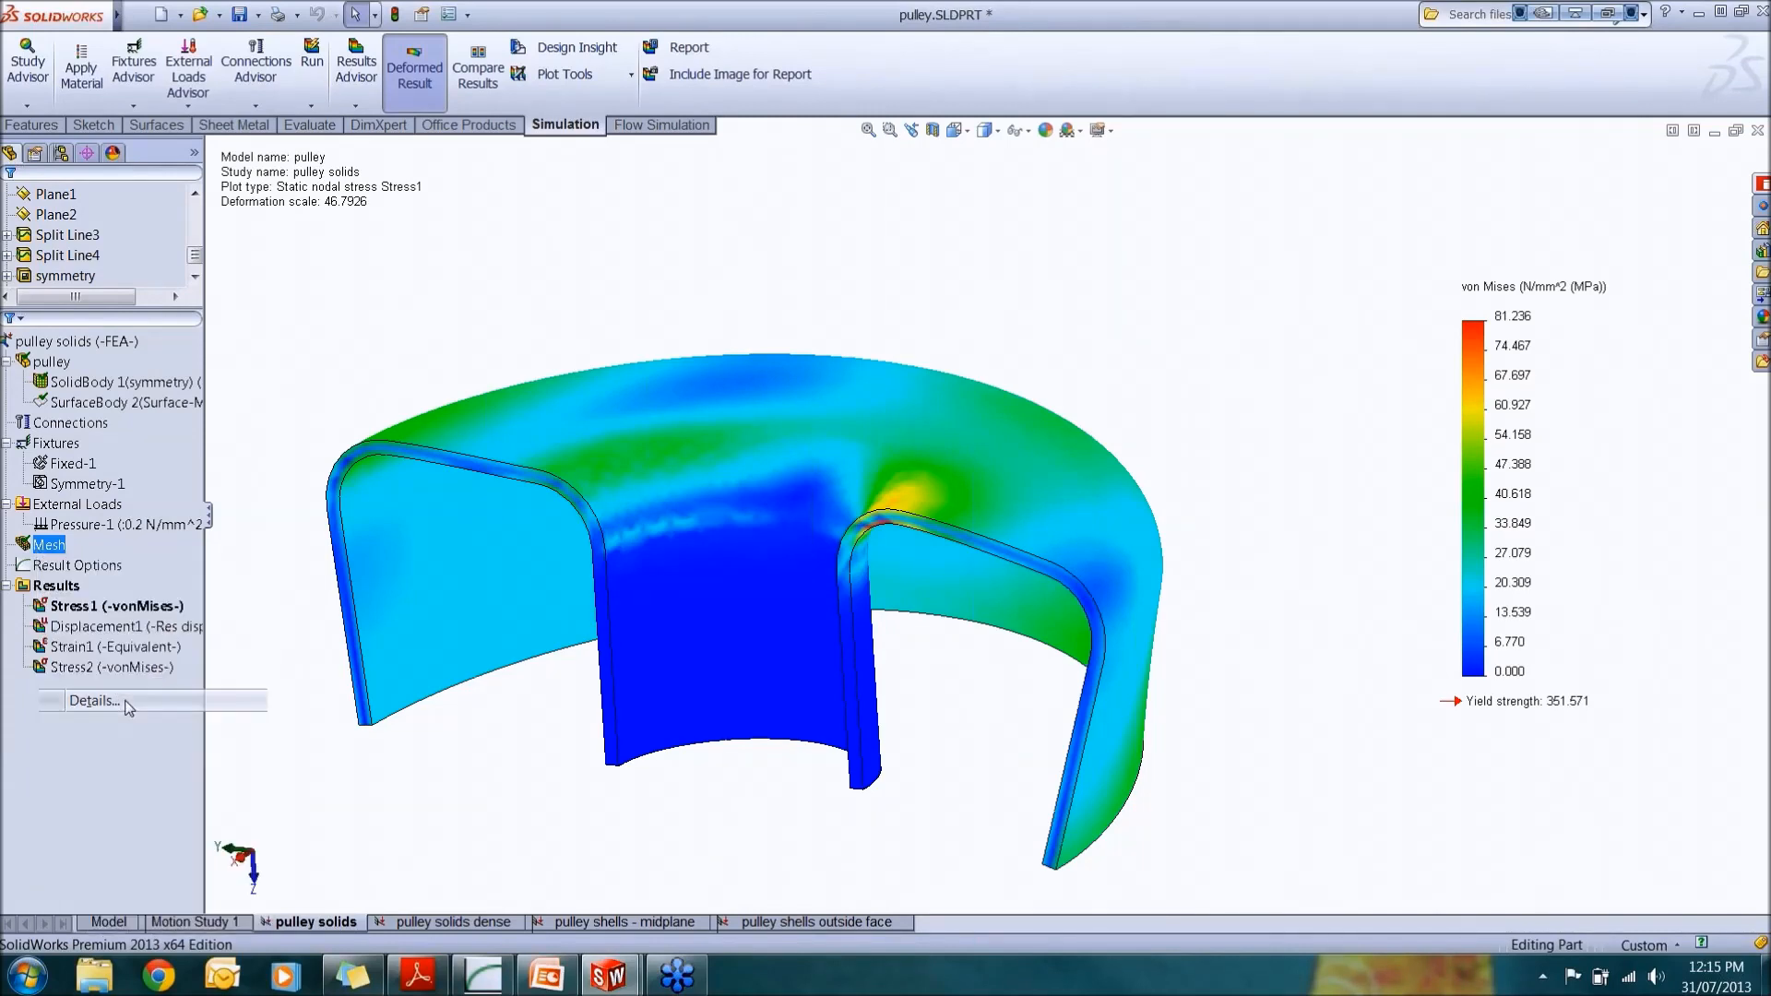
left_click_drag(420, 334, 978, 690)
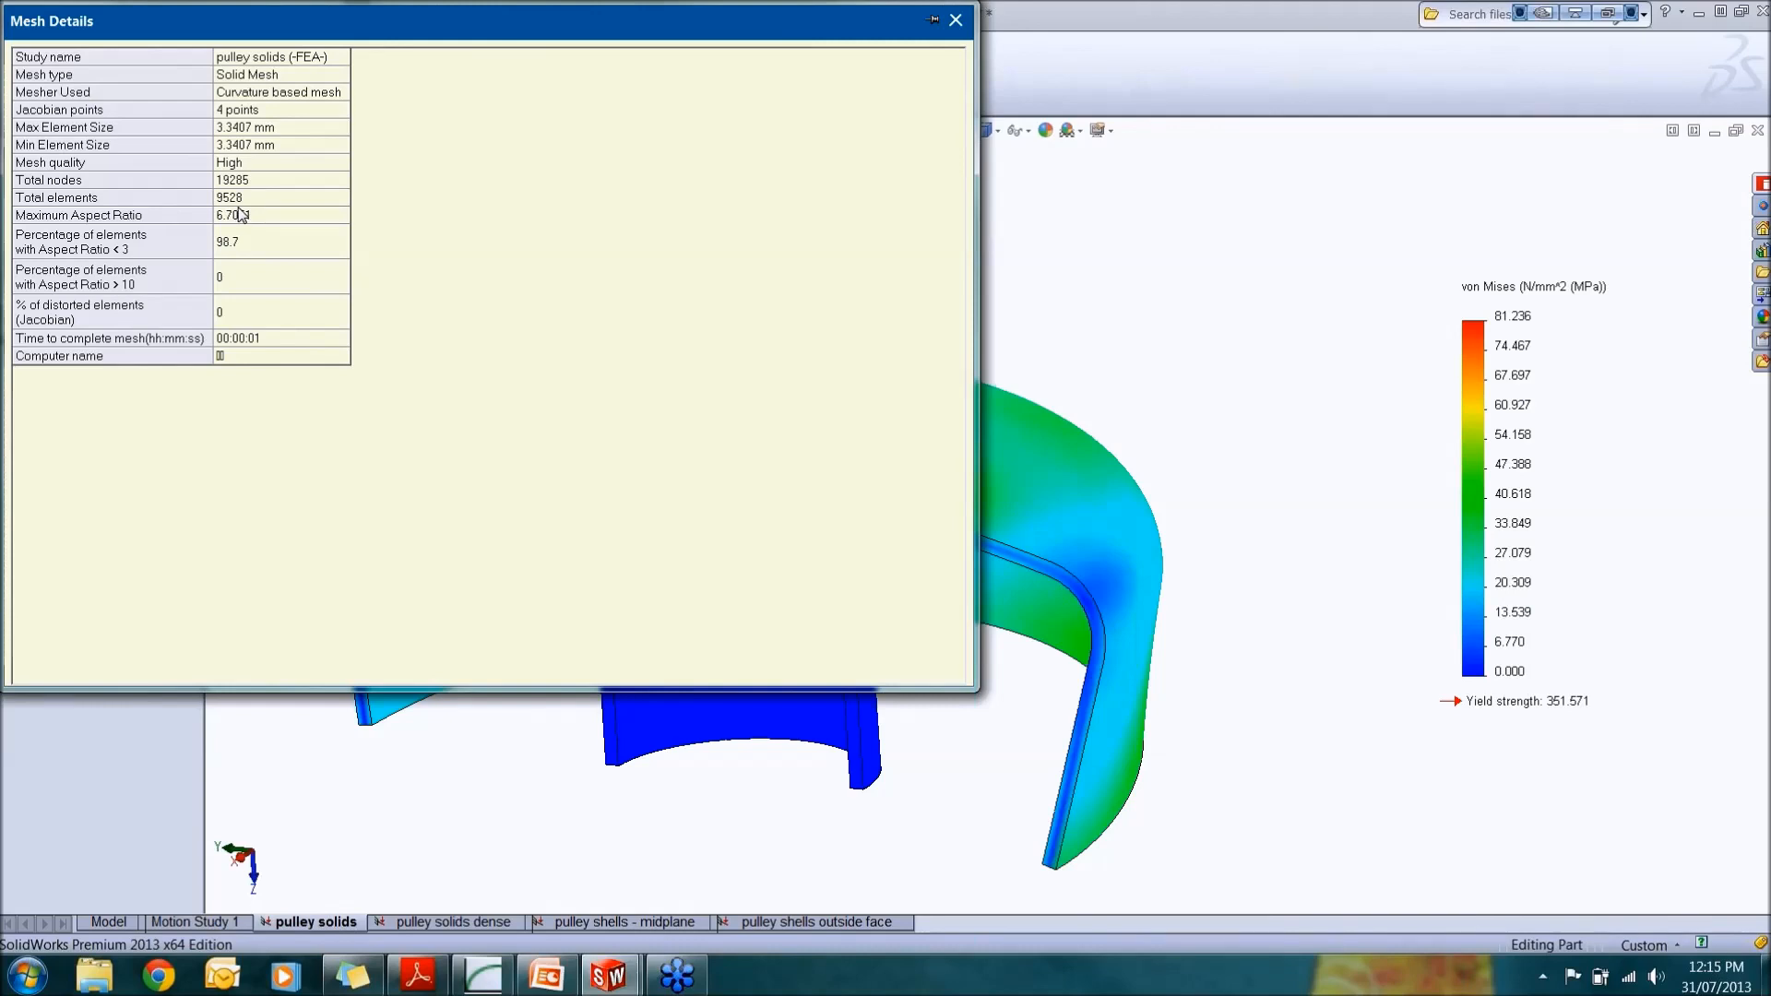
left_click(959, 22)
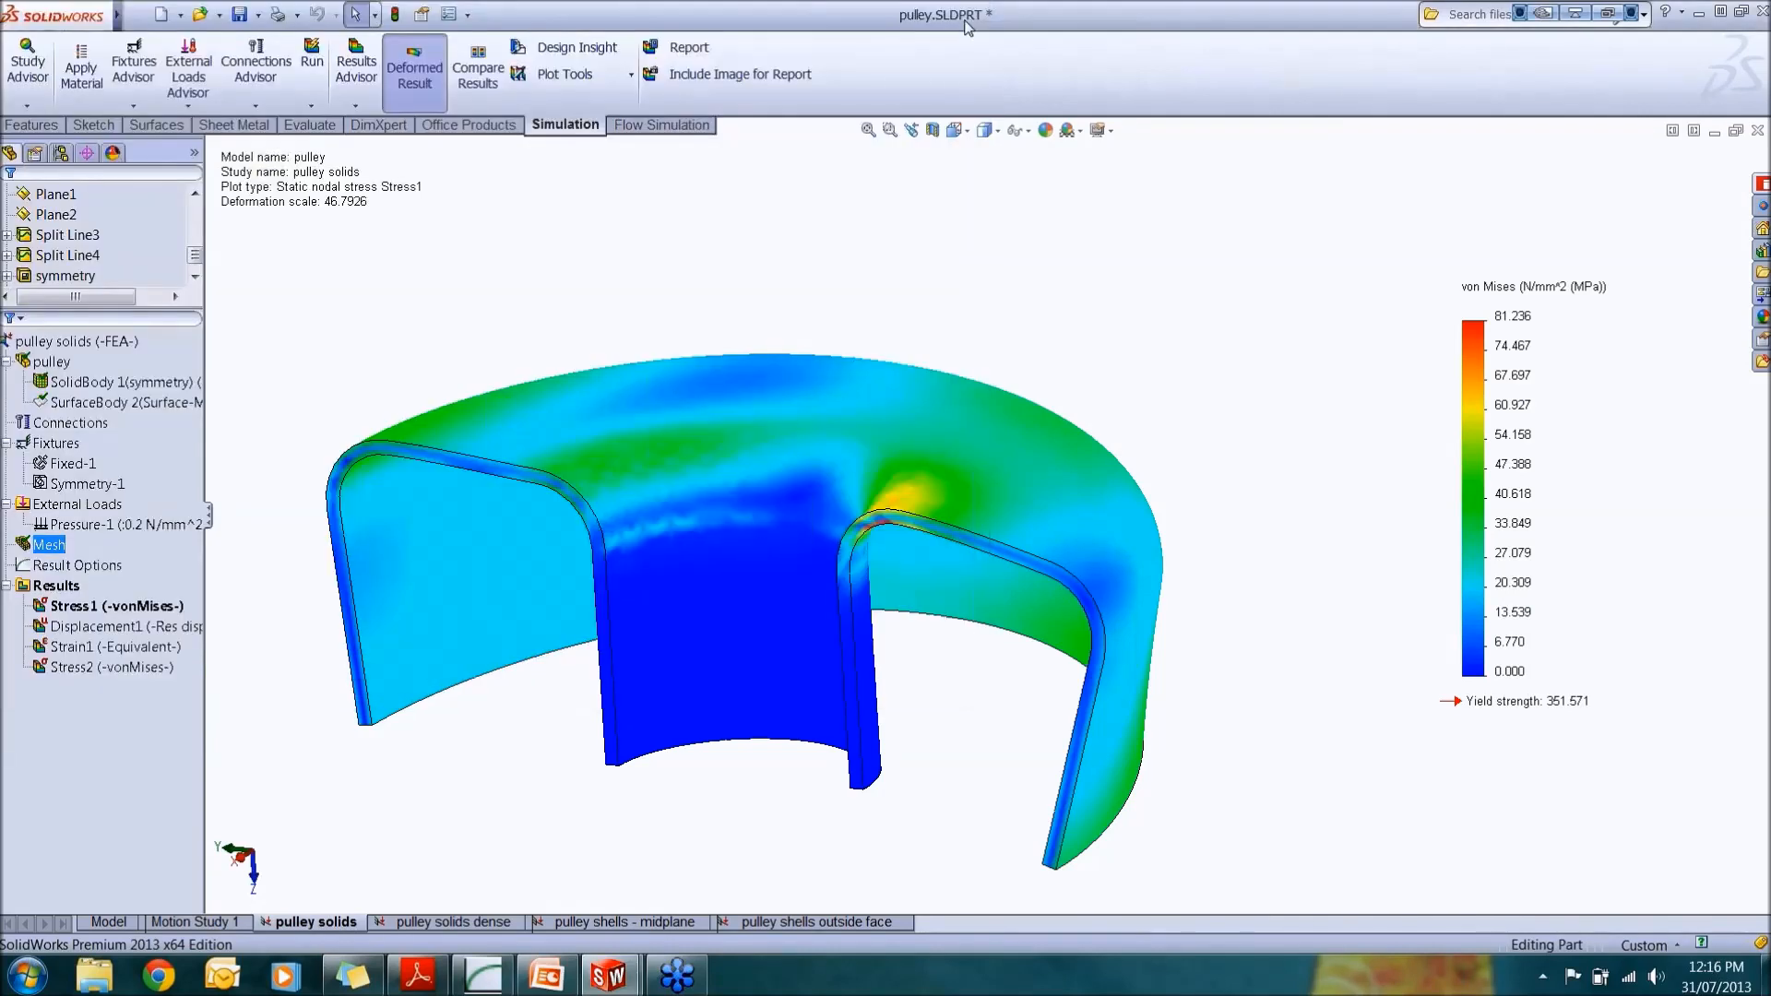
Step: In the pulley solids dense study, remesh at fine density with a 1.1 mm maximum element size
left_click(413, 923)
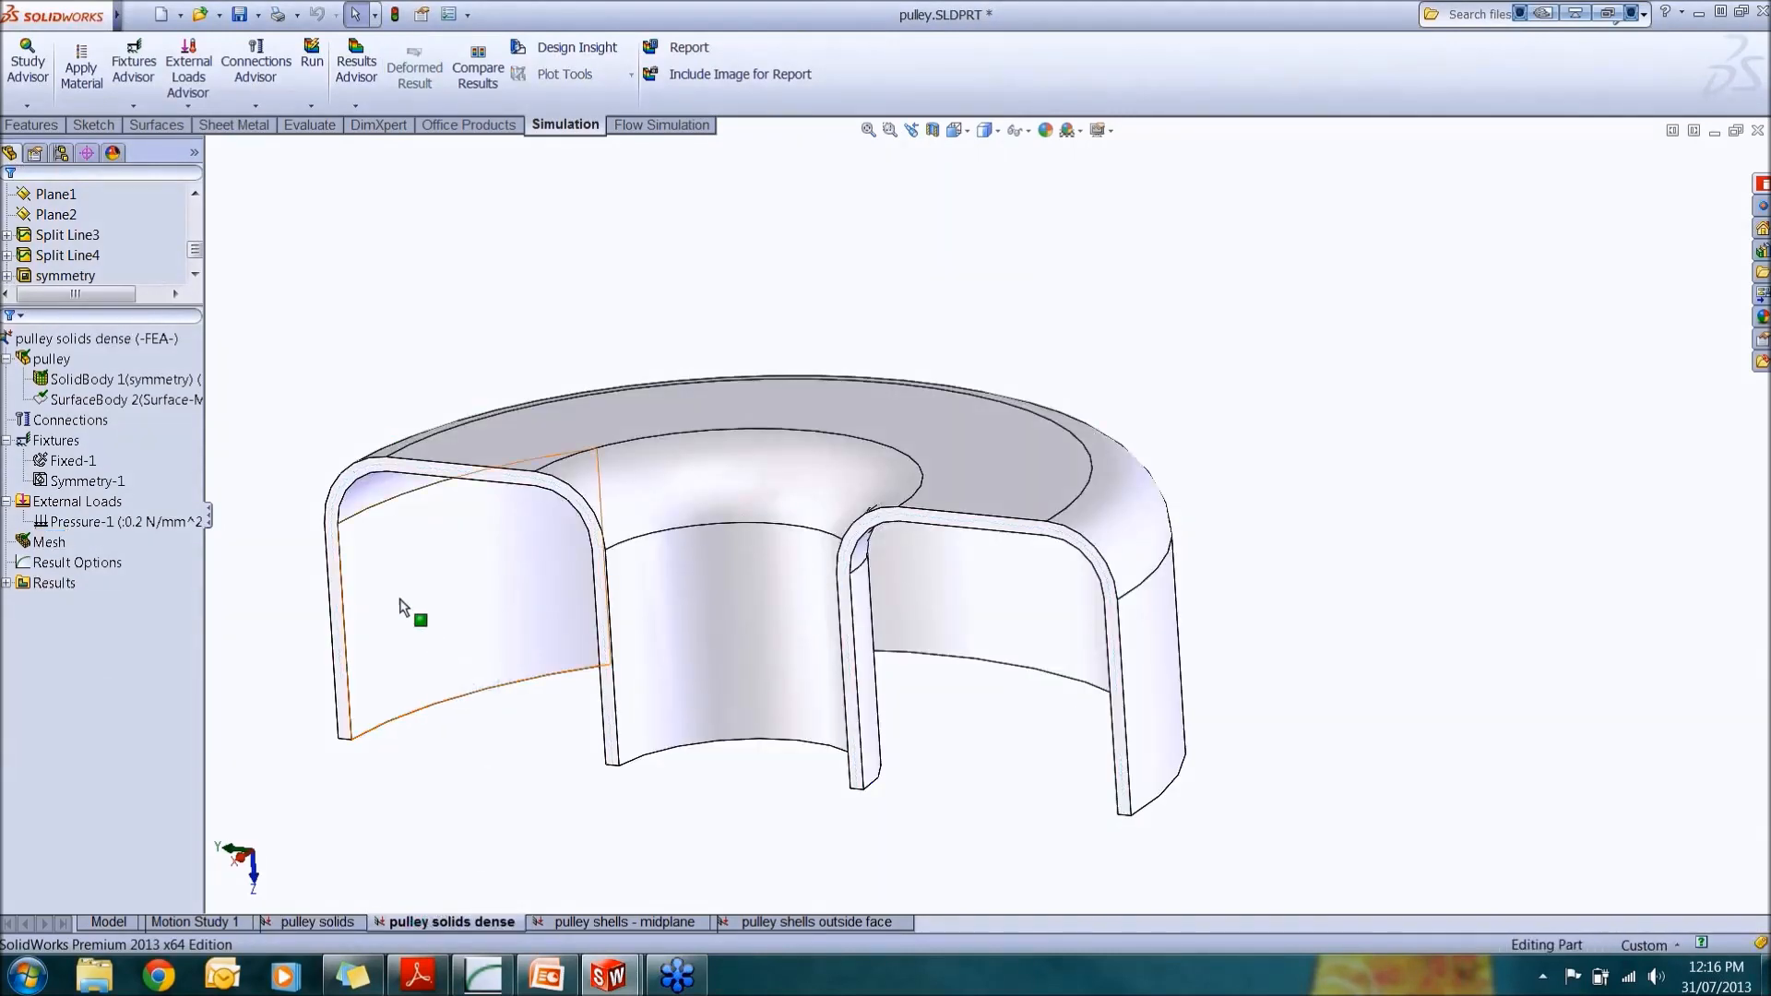
left_click(51, 543)
right_click(53, 545)
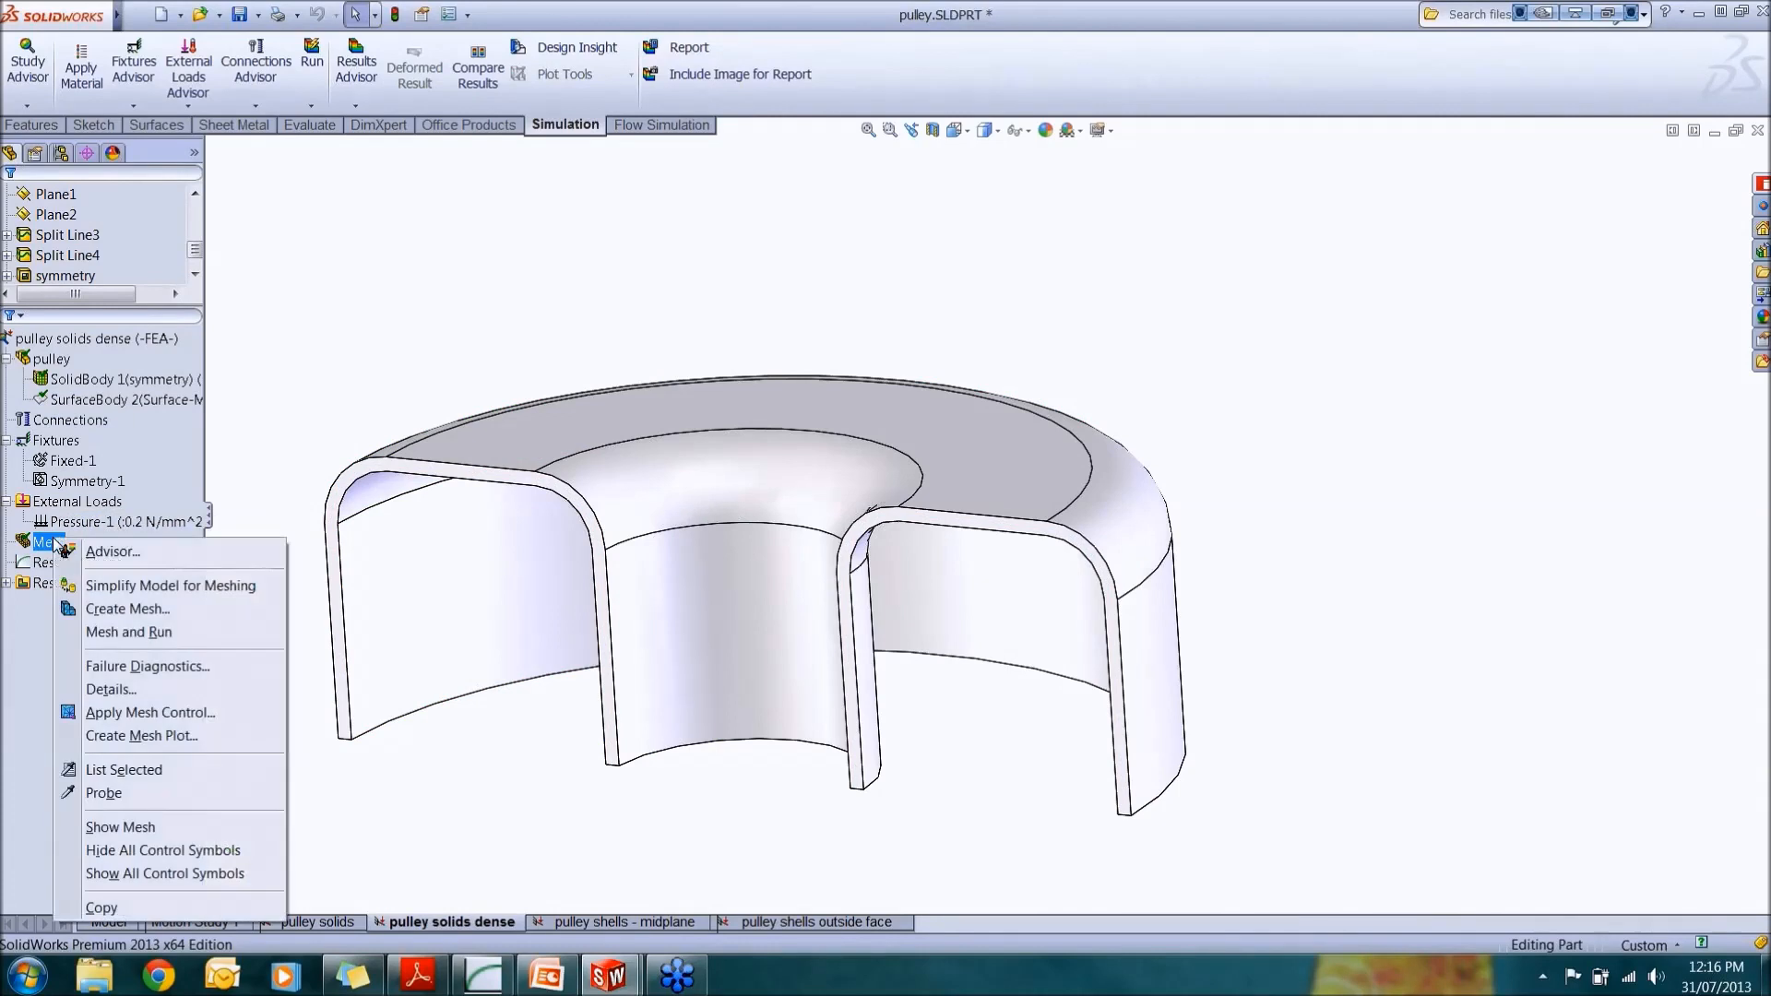
left_click(144, 605)
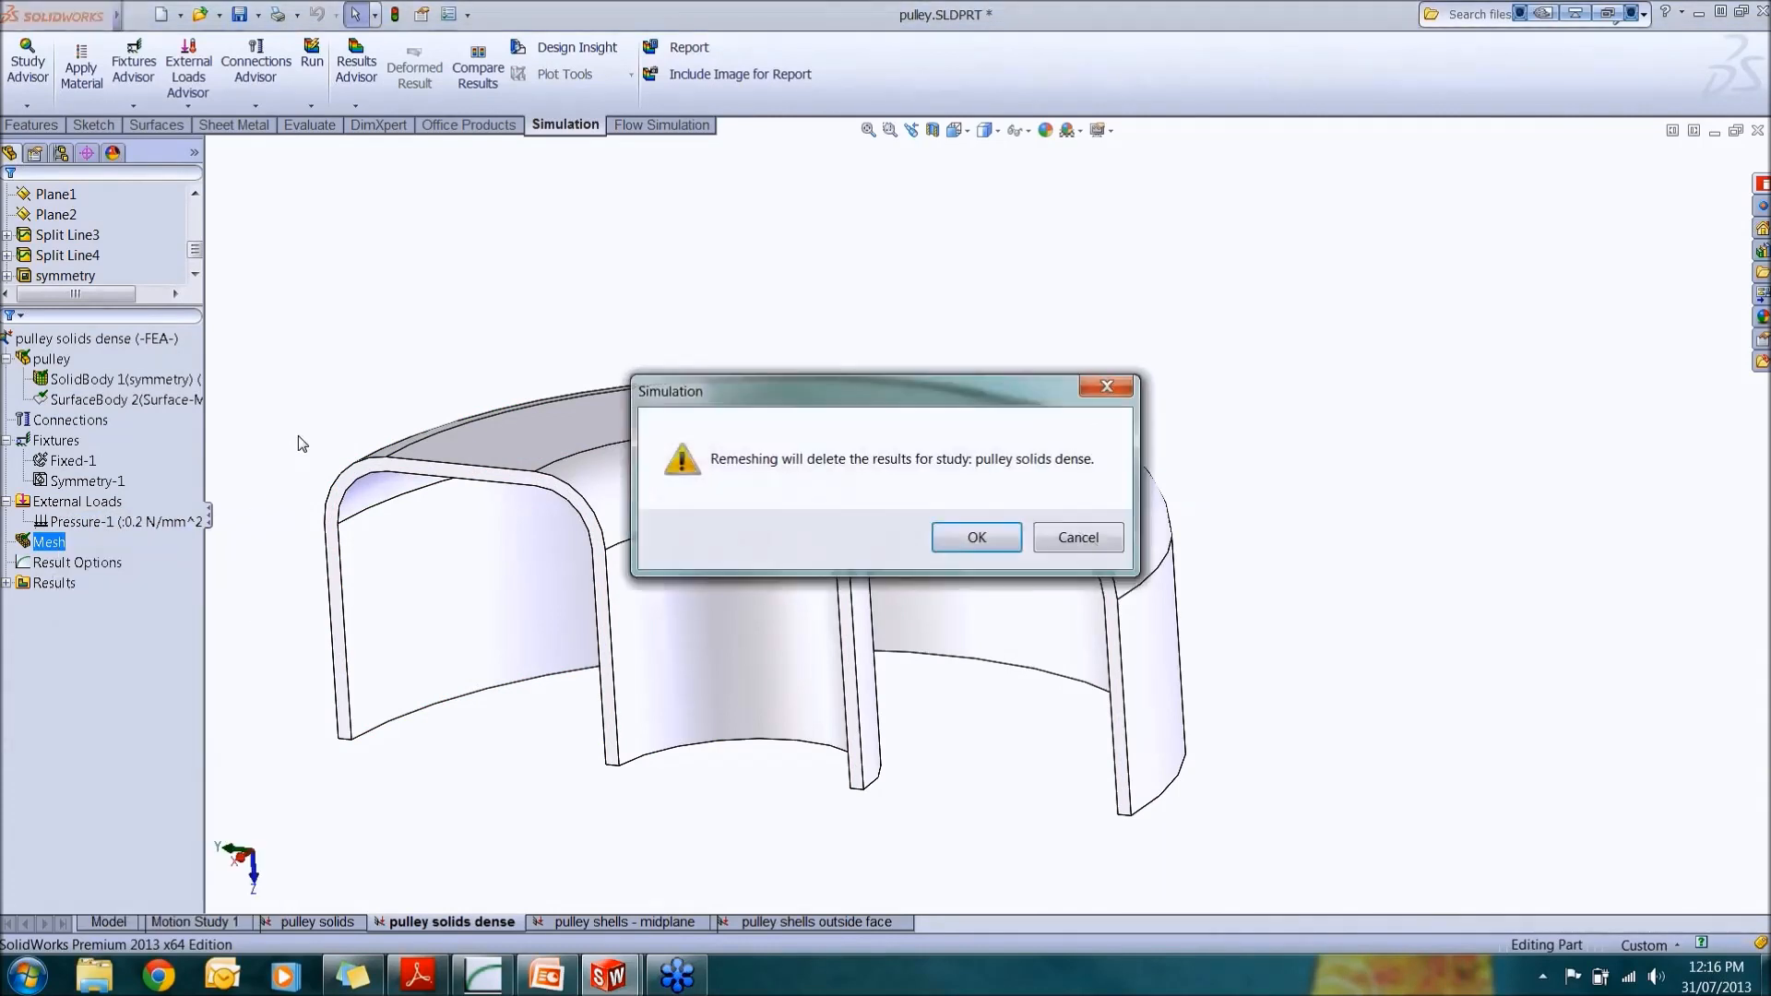
left_click(968, 548)
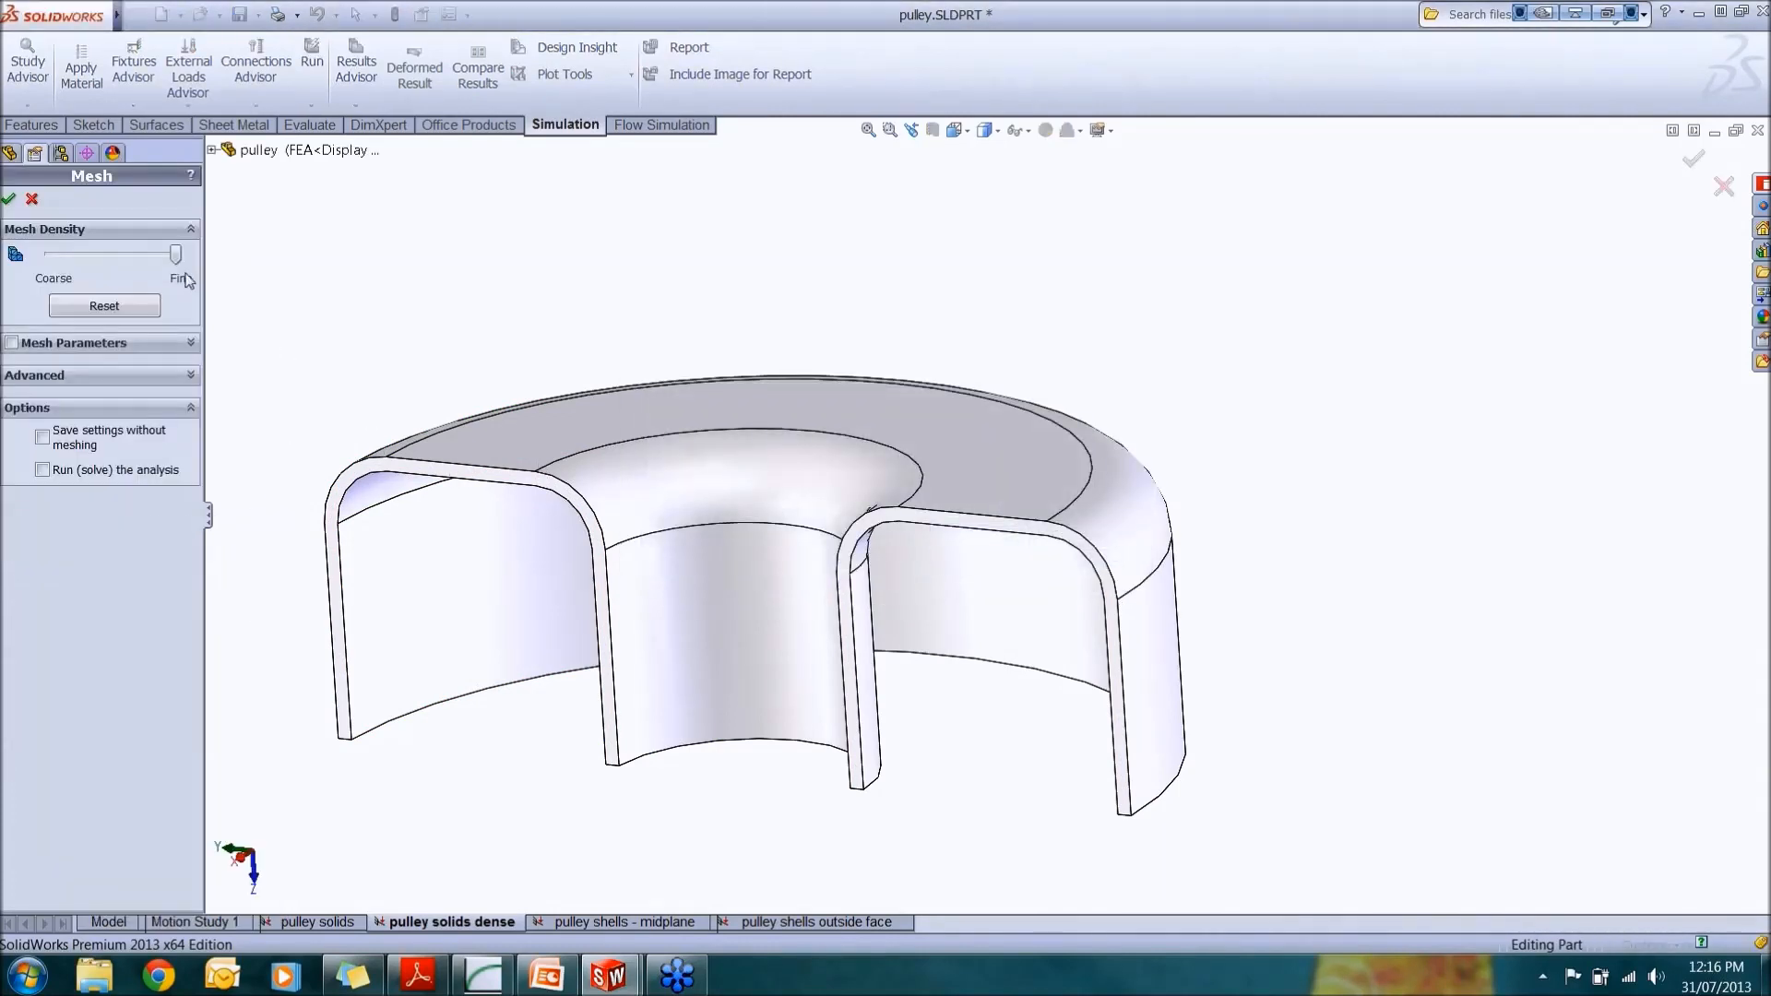
left_click(189, 344)
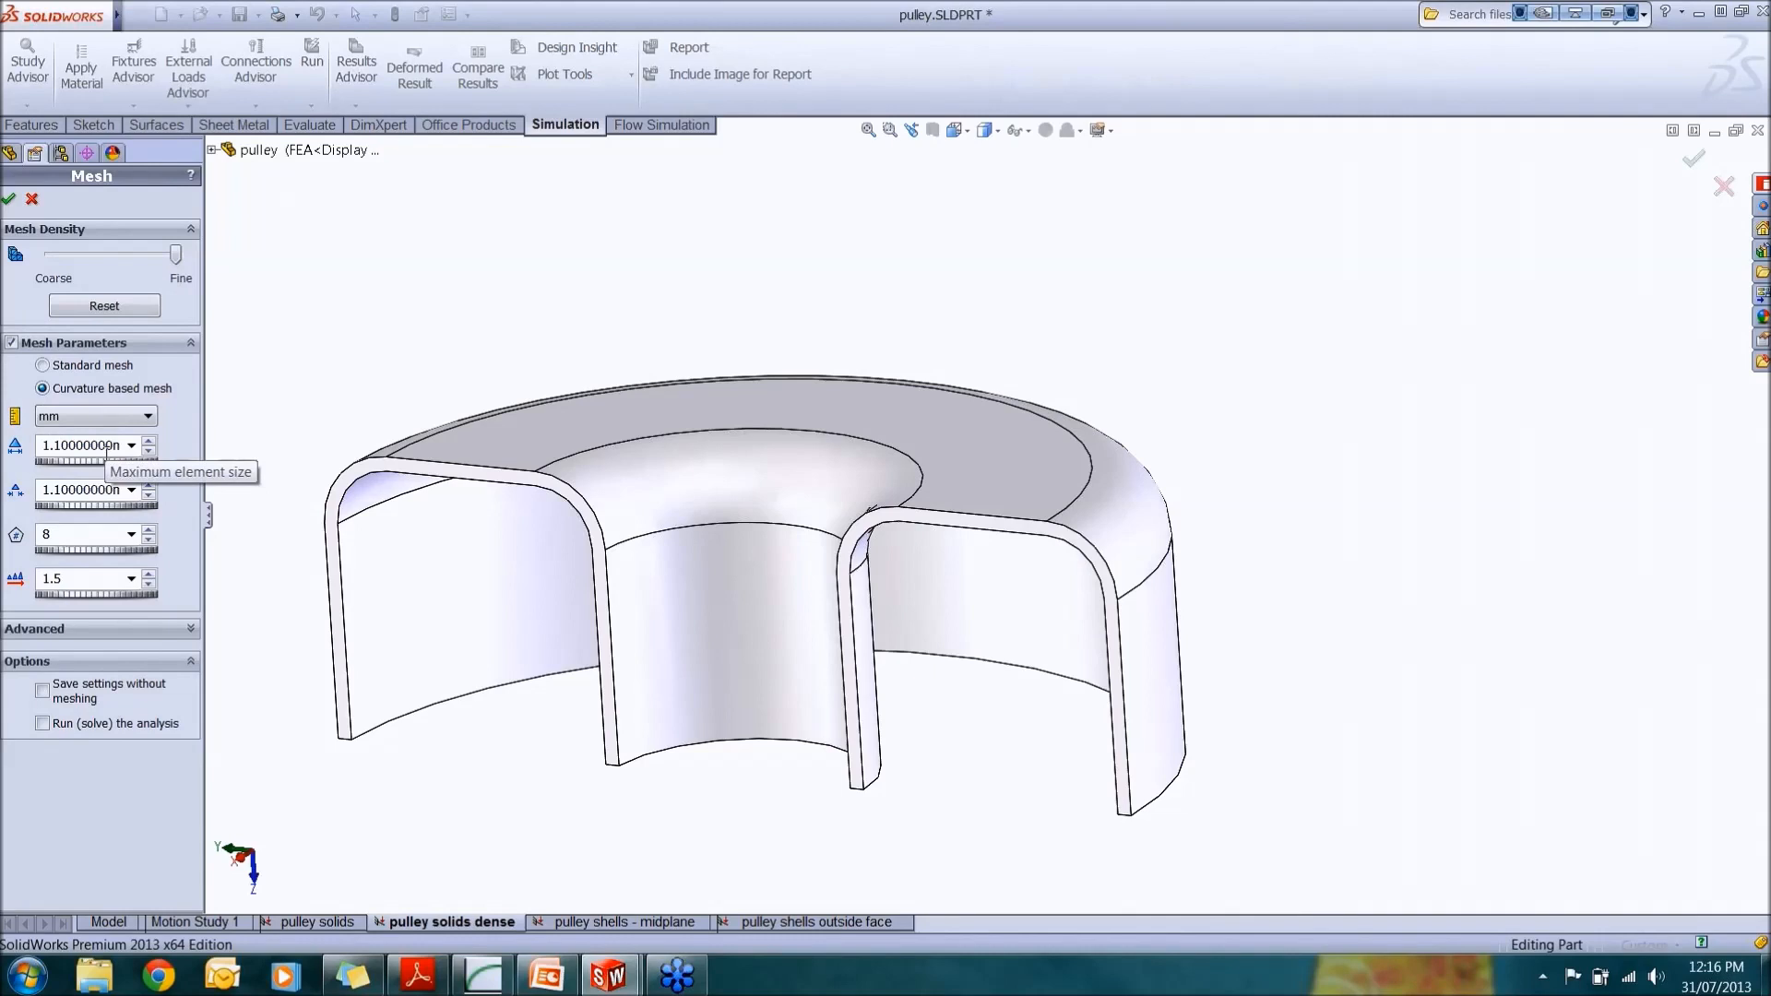
left_click(8, 199)
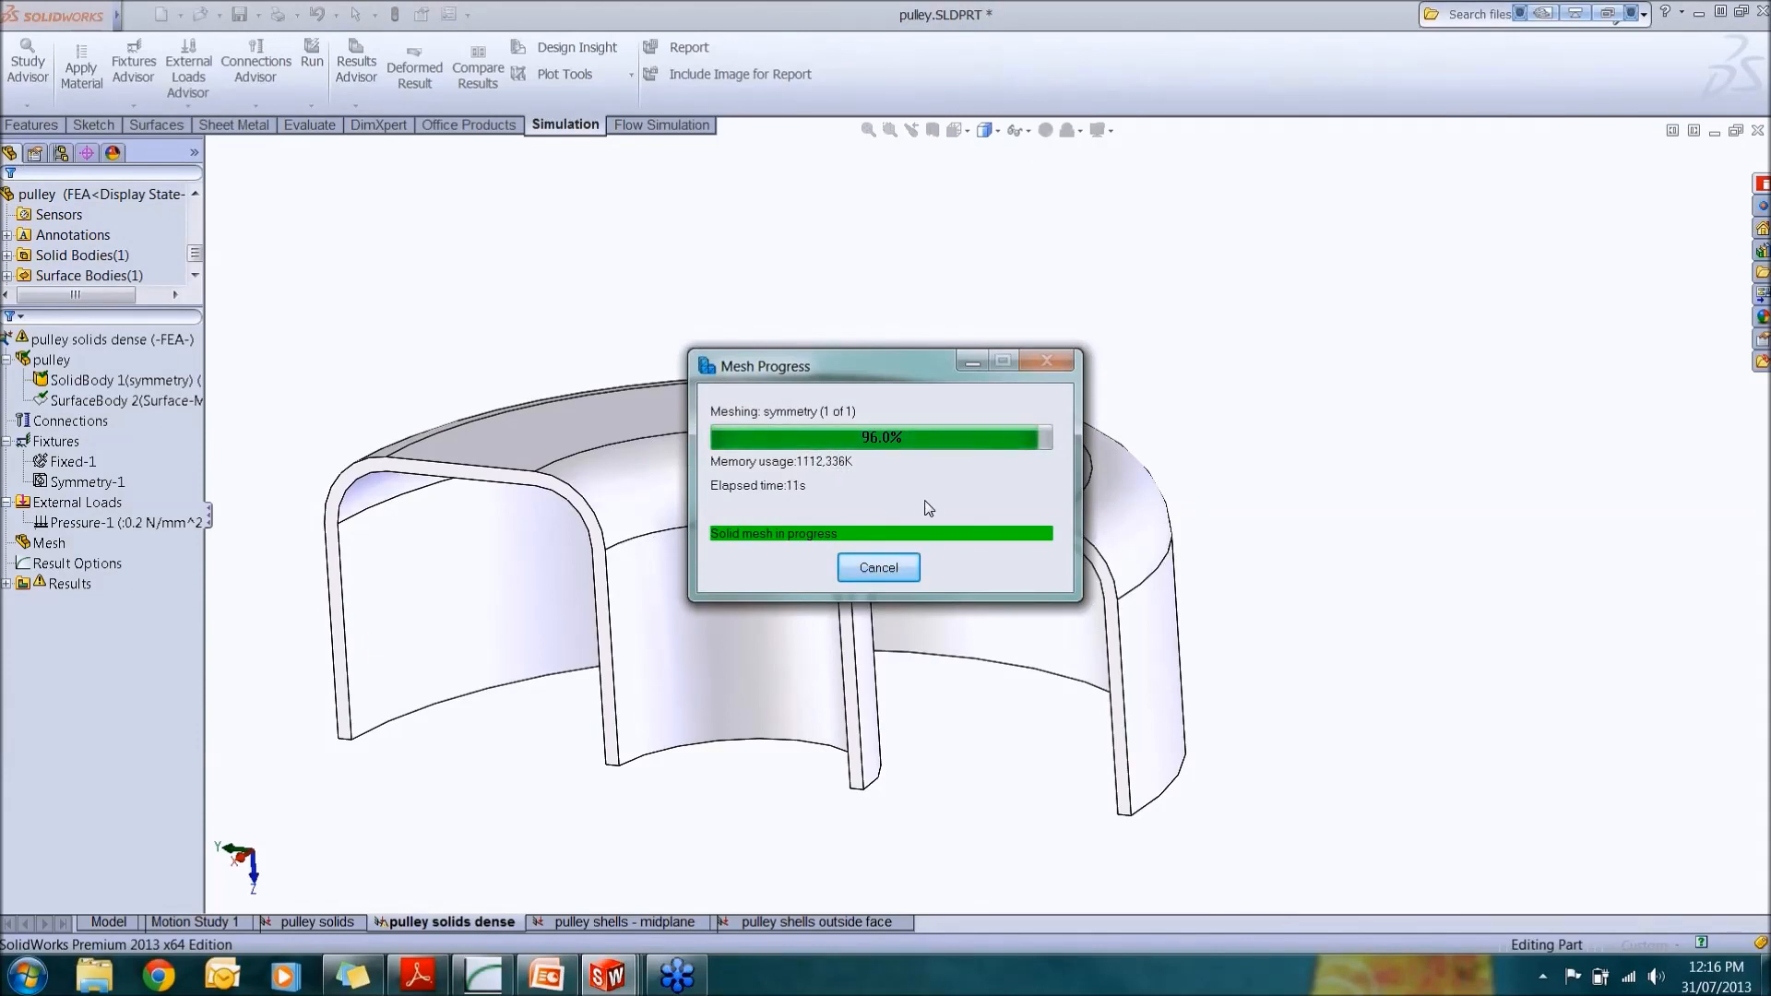
key("alt+Tab")
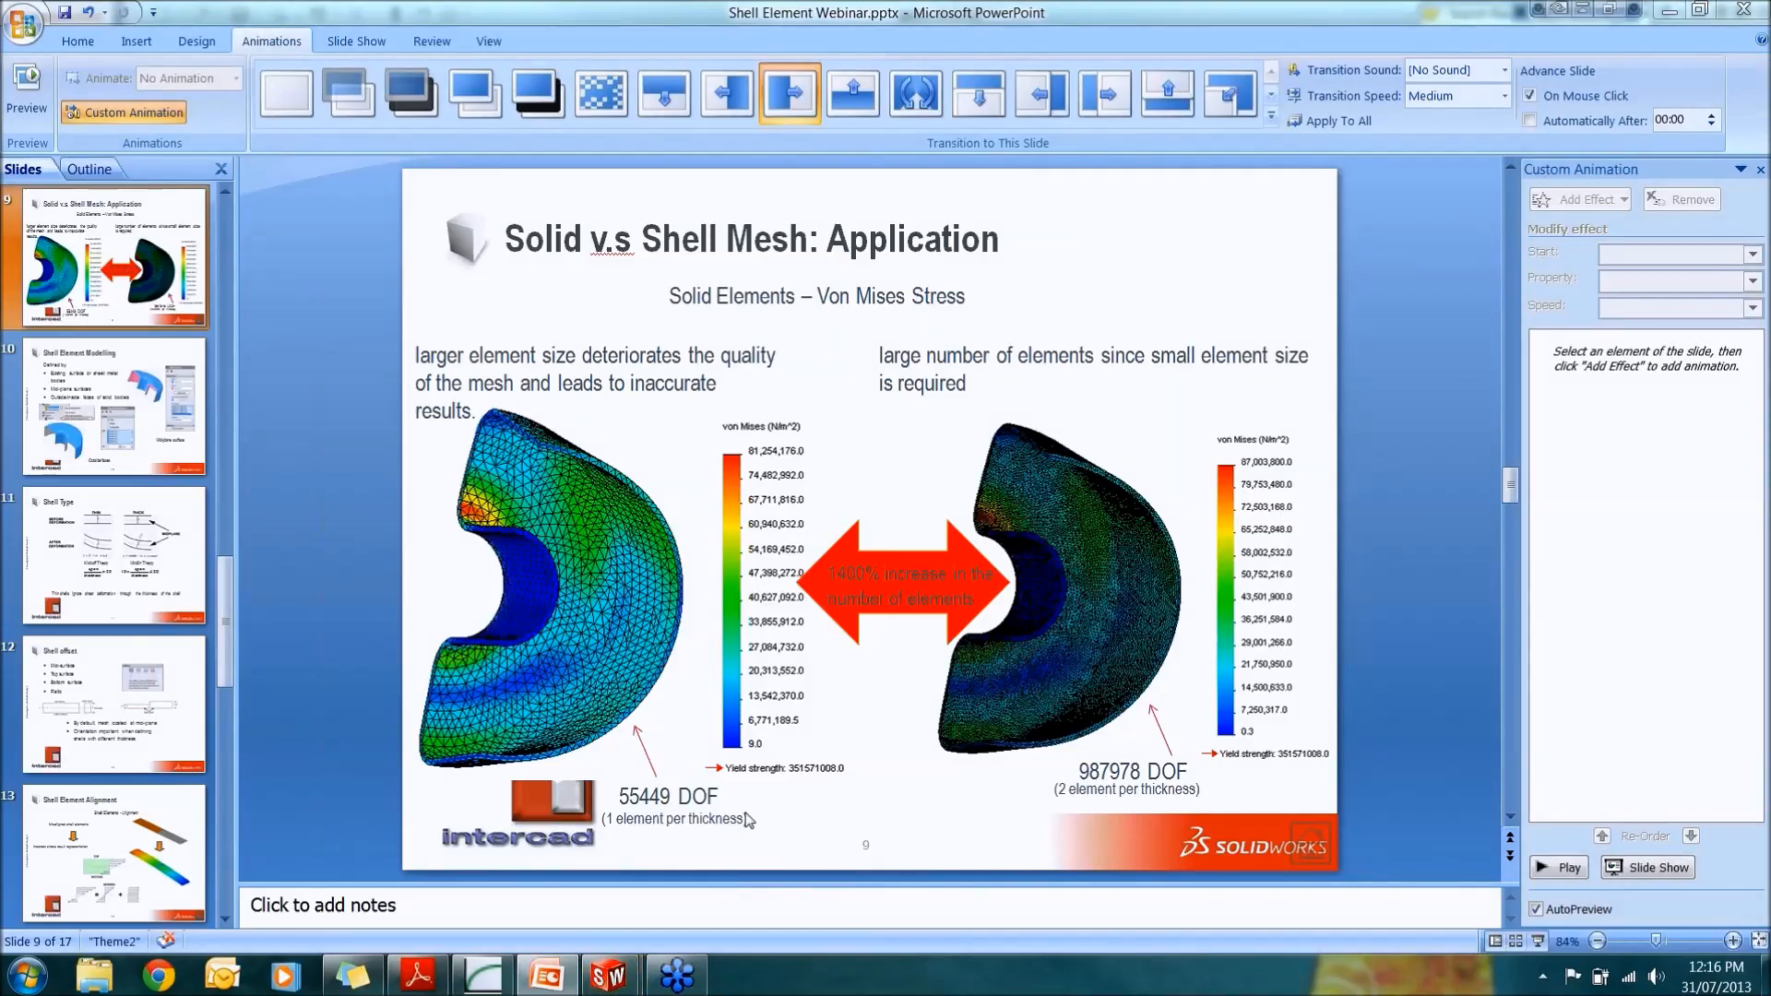
left_click(1668, 11)
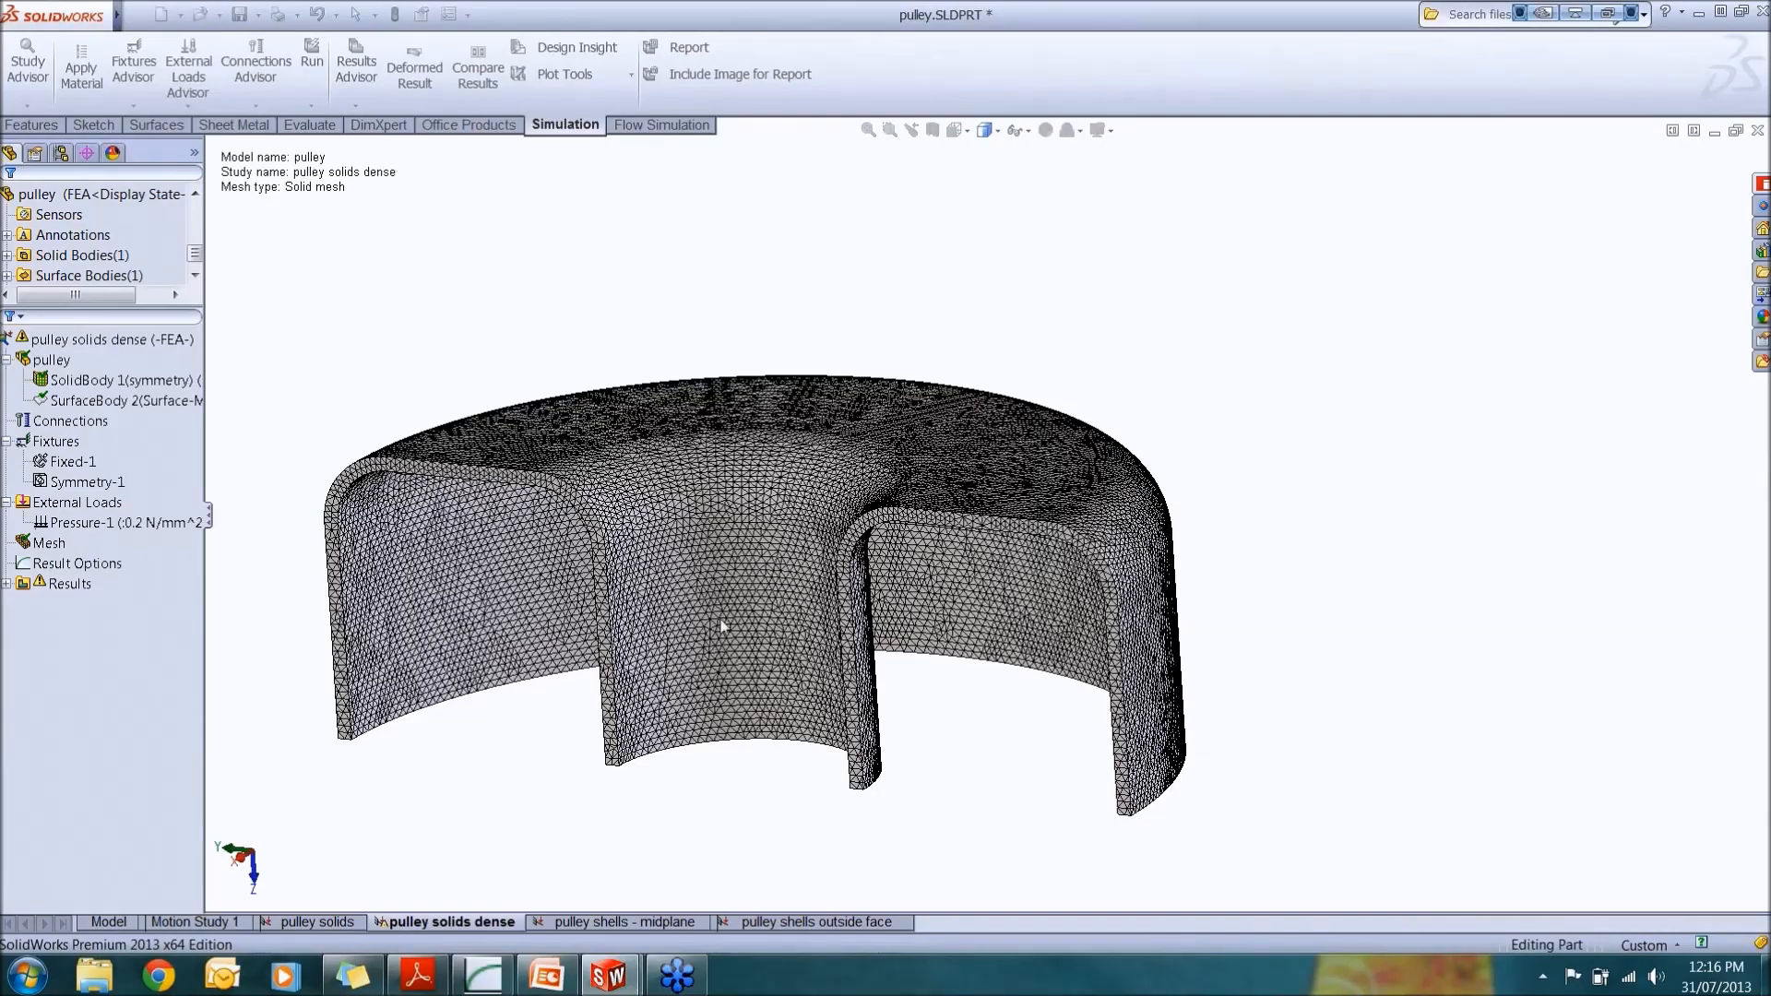
Step: Zoom in to inspect the dense solid mesh along the walls and cut edges
scroll(727, 612, "up", 2)
scroll(728, 612, "down", 5)
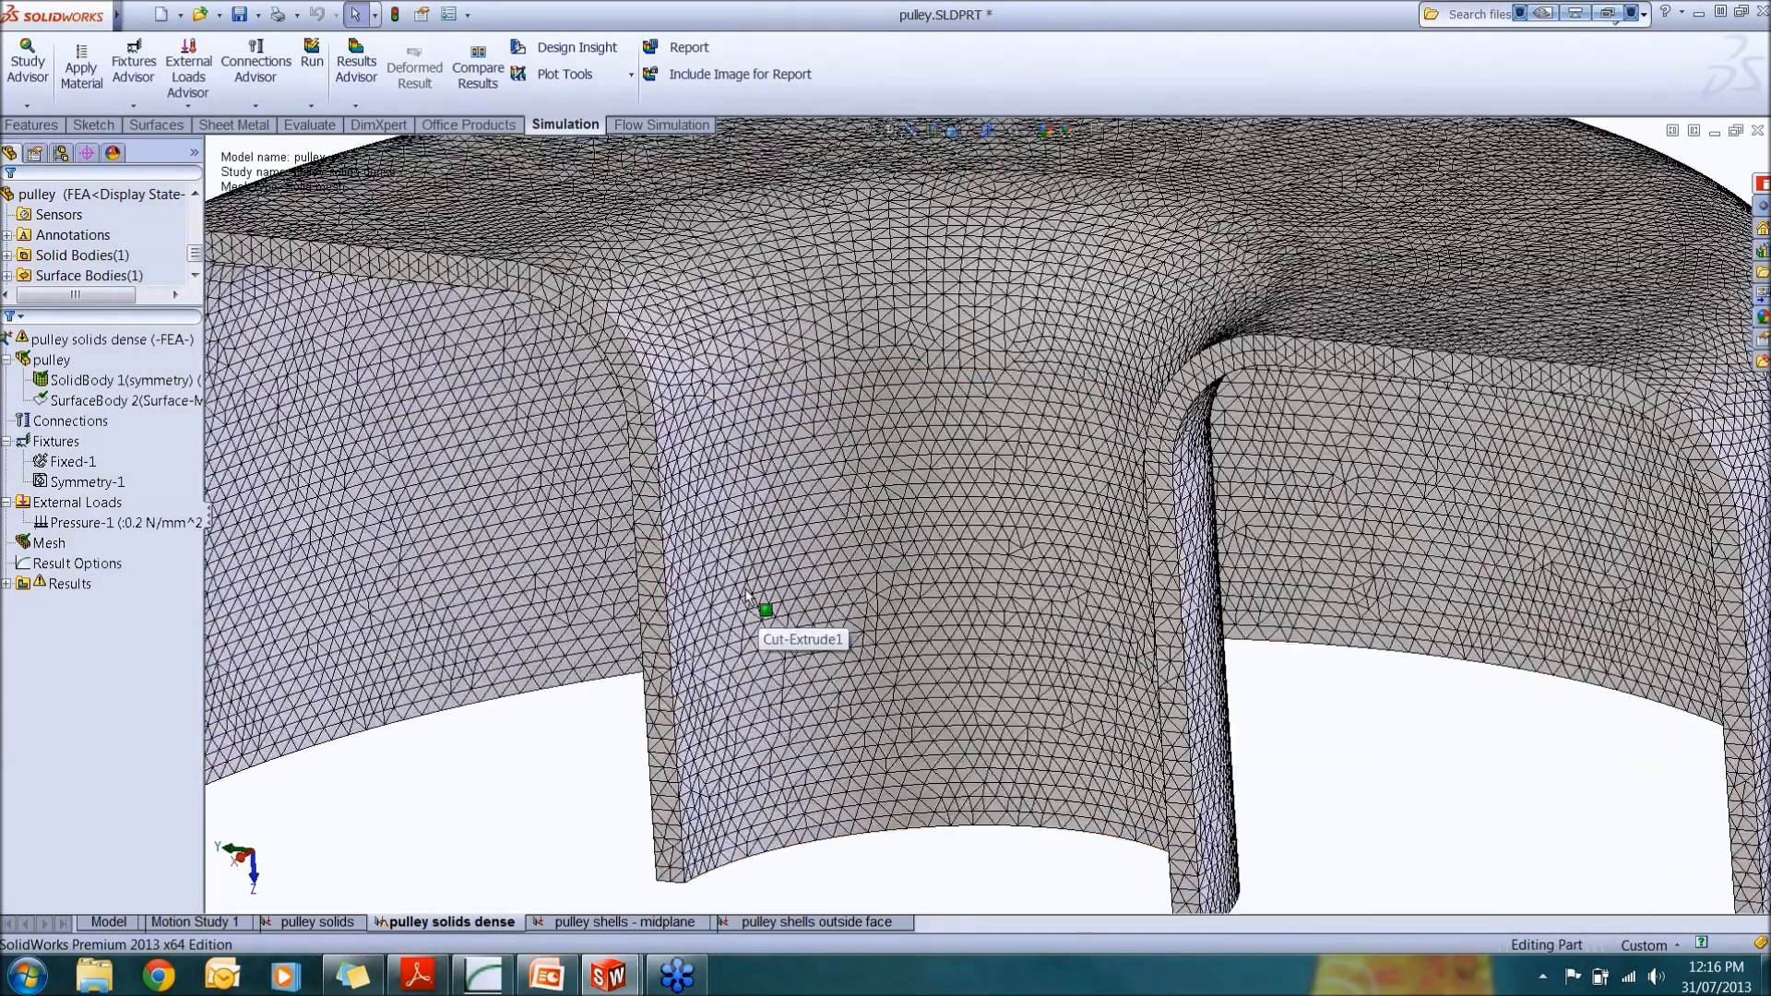
scroll(744, 592, "up", 1)
scroll(627, 600, "down", 2)
scroll(605, 609, "up", 3)
scroll(597, 625, "down", 5)
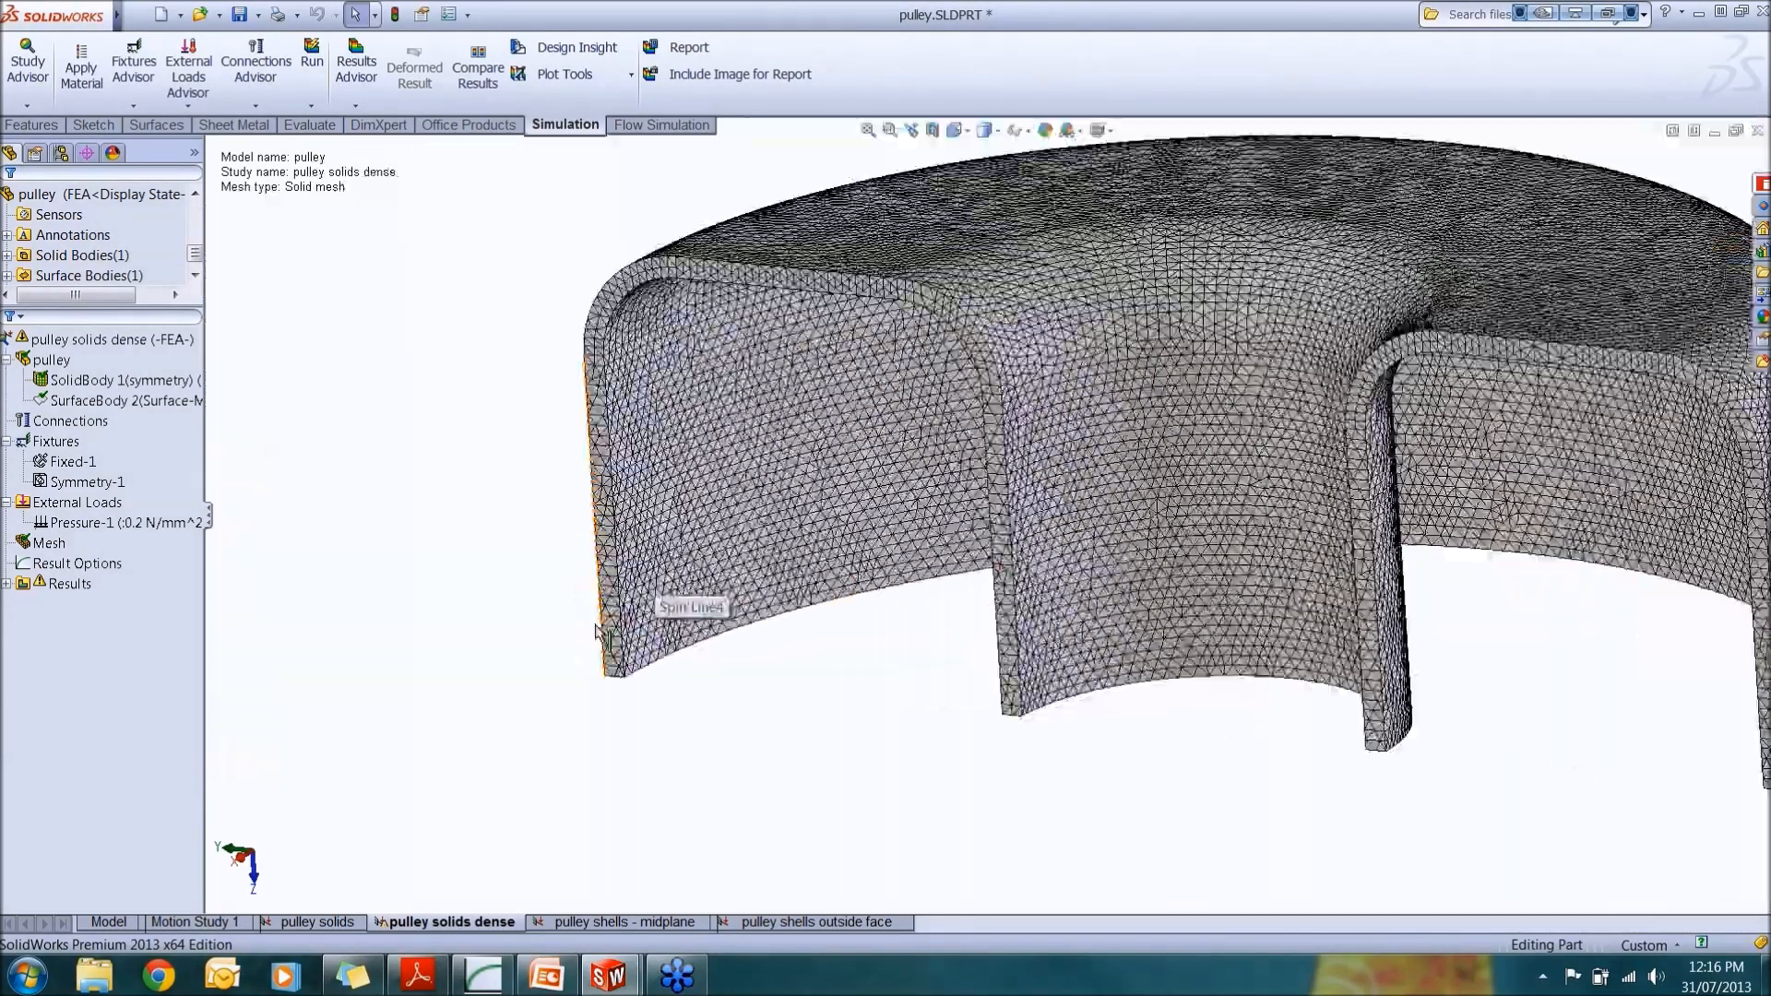
scroll(843, 706, "down", 3)
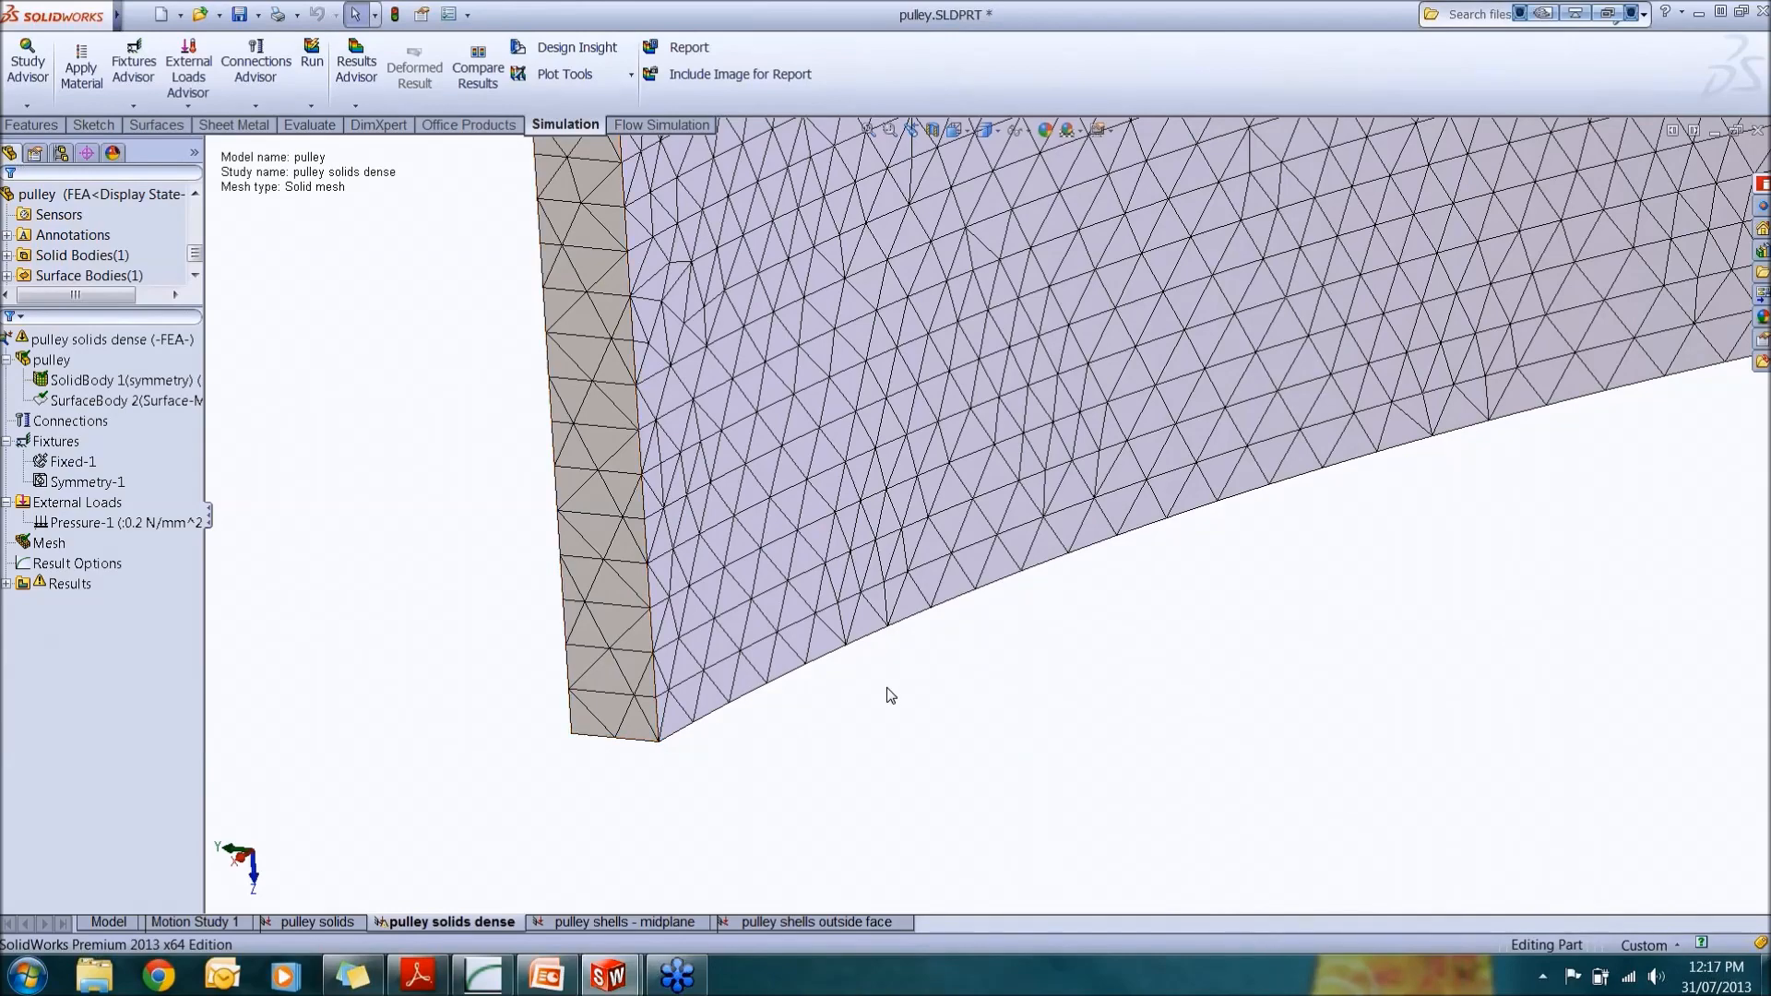
Step: Run the static analysis for the pulley solids dense study and expand the solver status details
scroll(1071, 636, "up", 3)
scroll(1200, 545, "up", 5)
scroll(1325, 451, "down", 5)
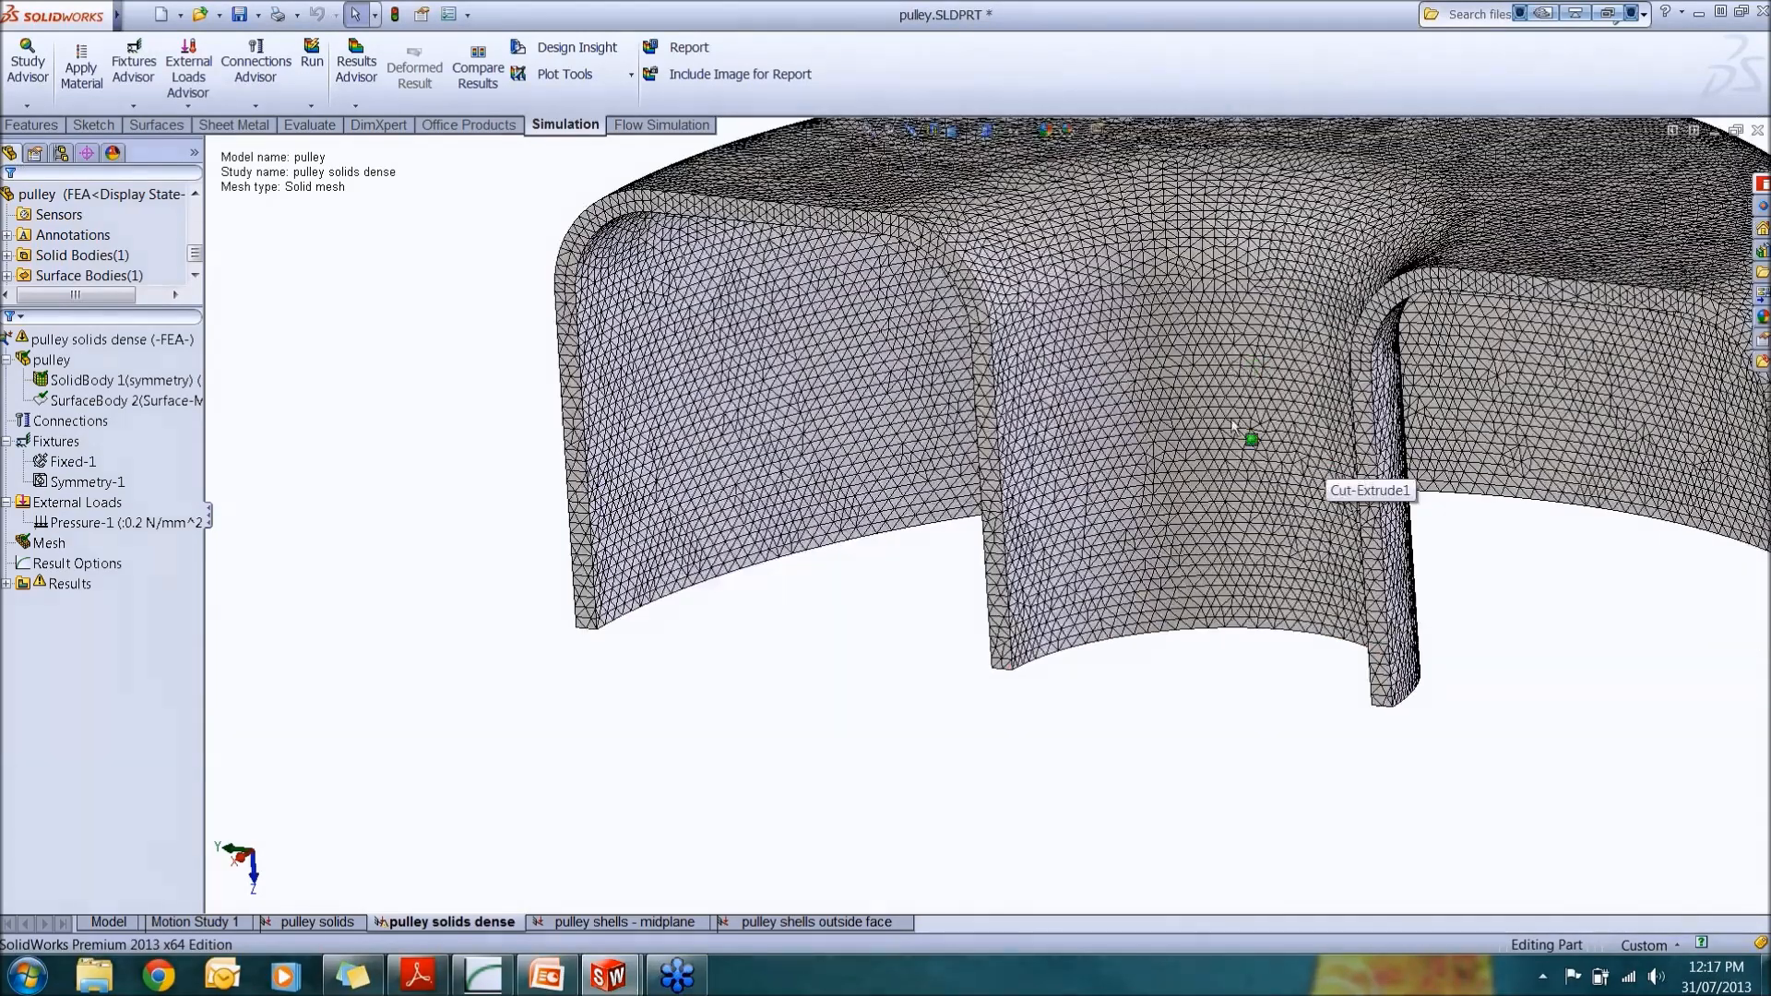
mouse_move(1271, 454)
middle_mouse_down()
mouse_move(1273, 474)
mouse_move(1273, 443)
mouse_move(1226, 407)
mouse_move(1194, 454)
mouse_move(1258, 473)
middle_mouse_up()
scroll(1288, 378, "up", 3)
scroll(1289, 377, "down", 2)
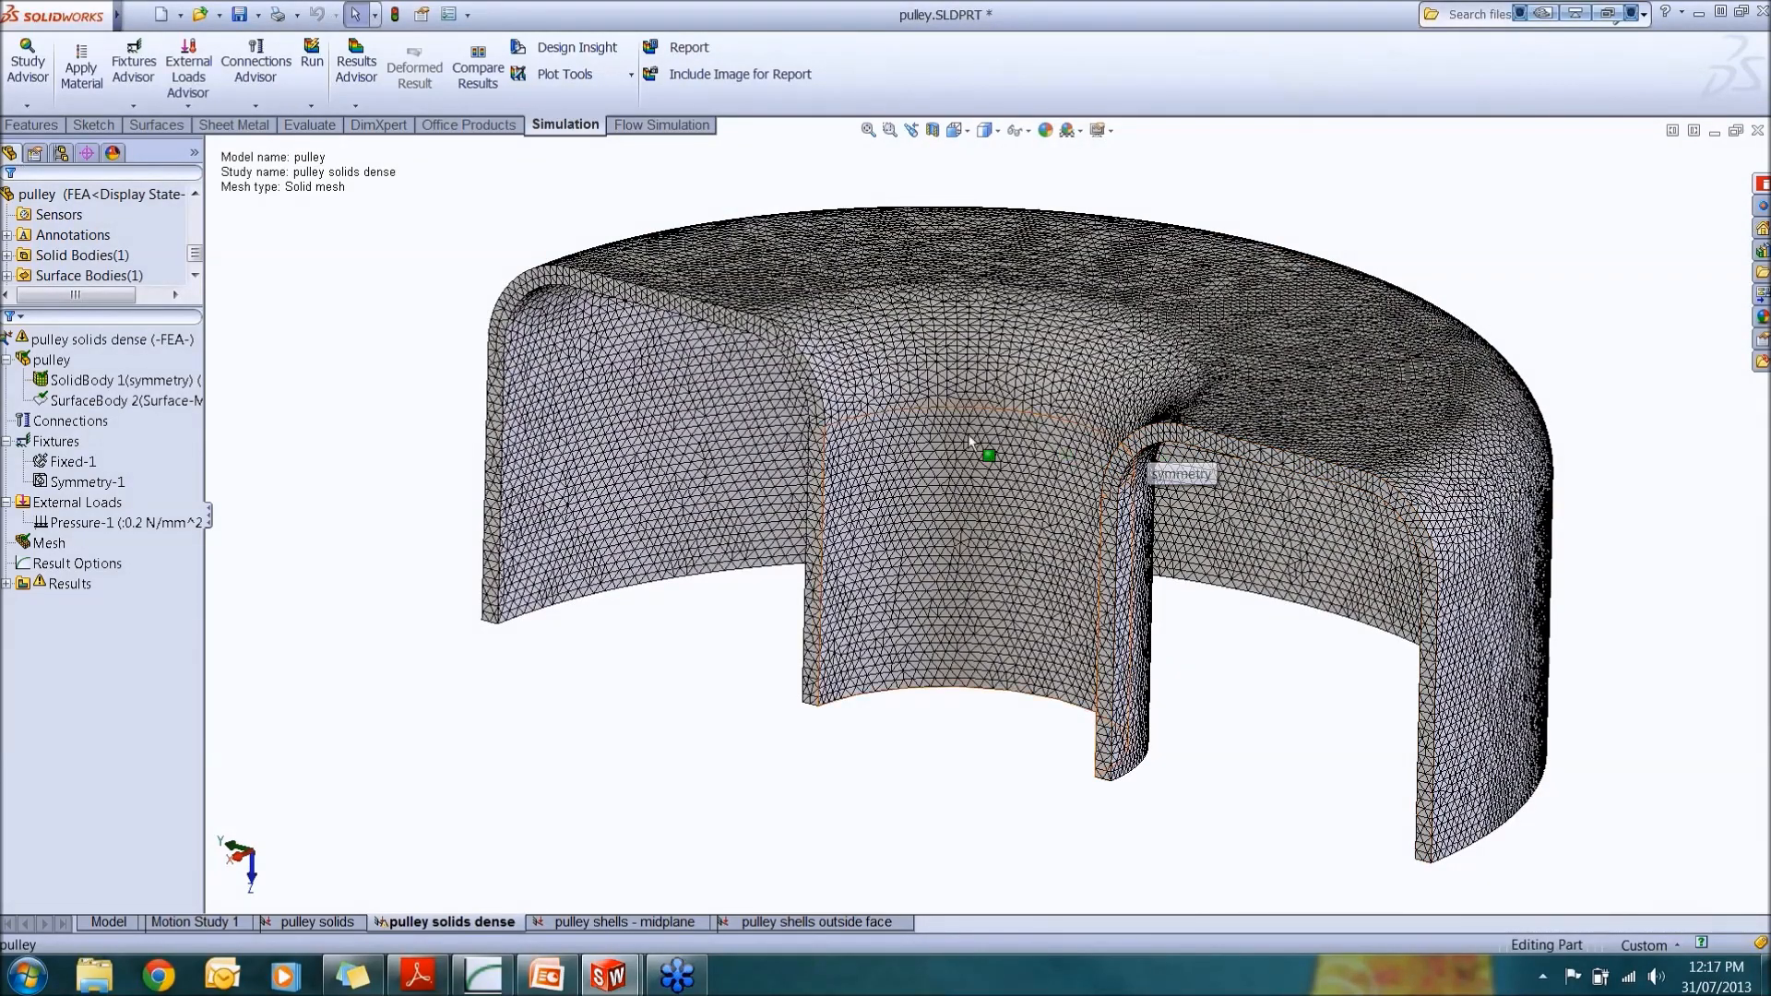
left_click(311, 66)
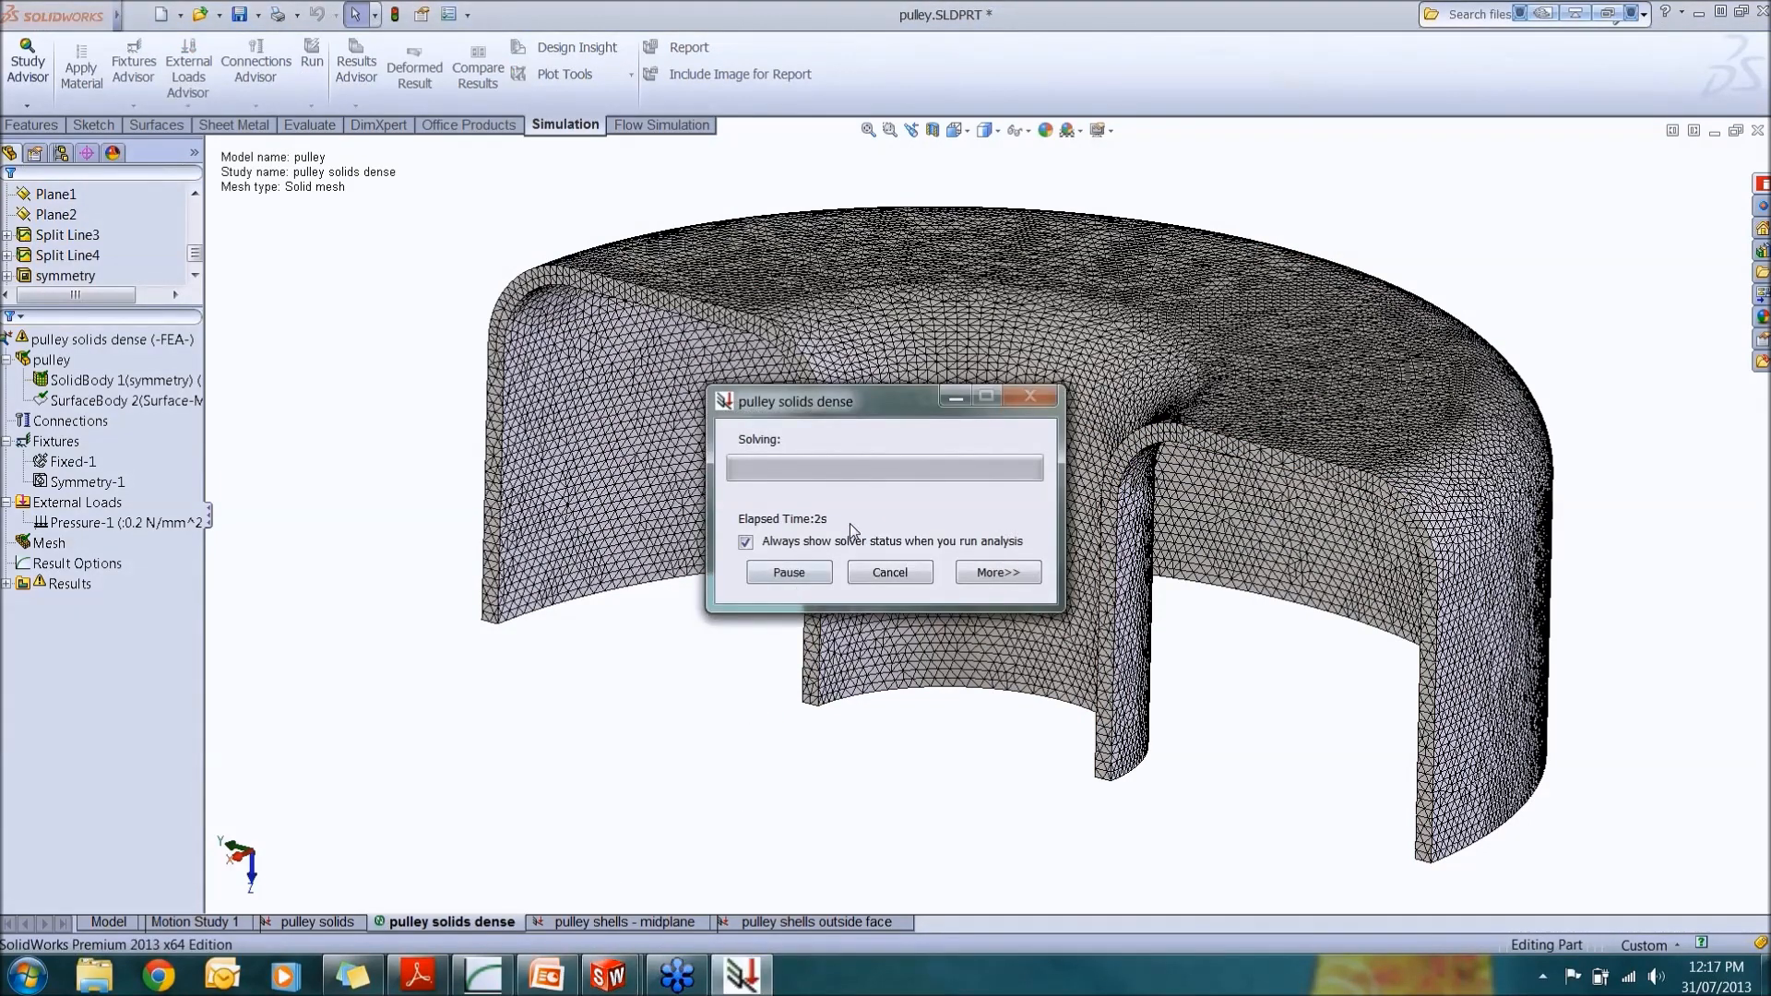
left_click(998, 573)
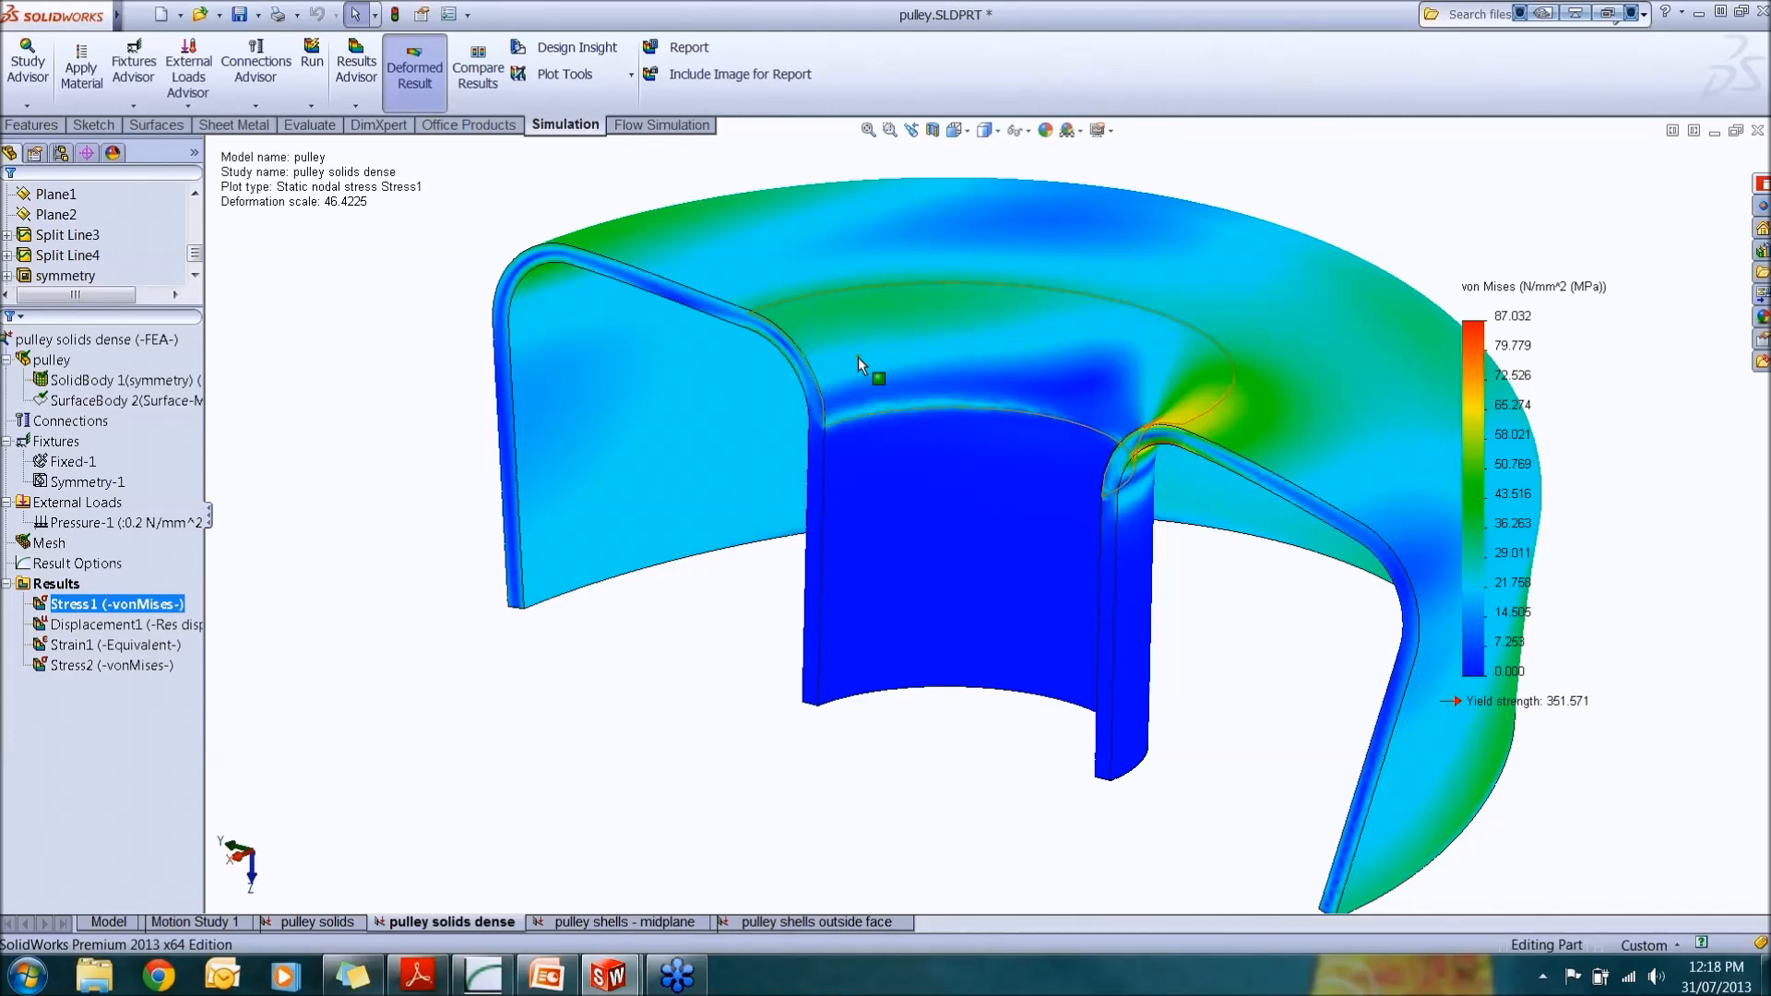
Step: Examine the dense study's von Mises stress plot, zooming and rotating around the high-stress bend at the cut edge
scroll(1194, 499, "down", 3)
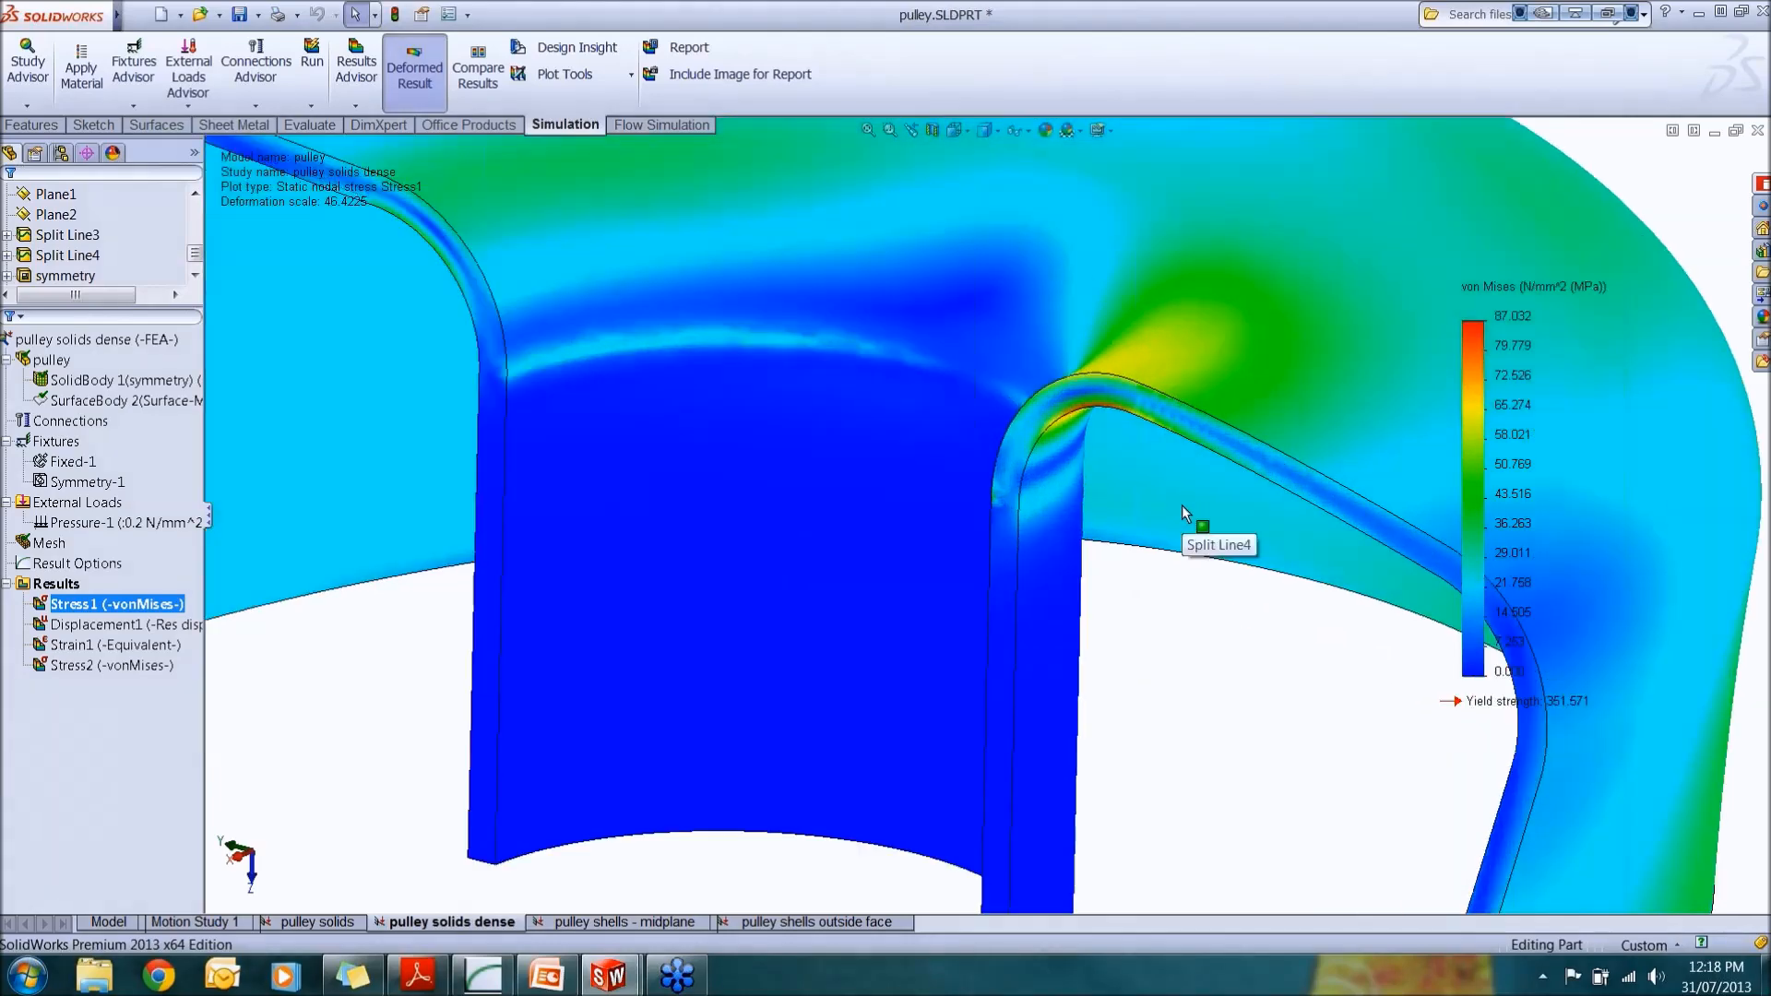
scroll(1181, 506, "up", 5)
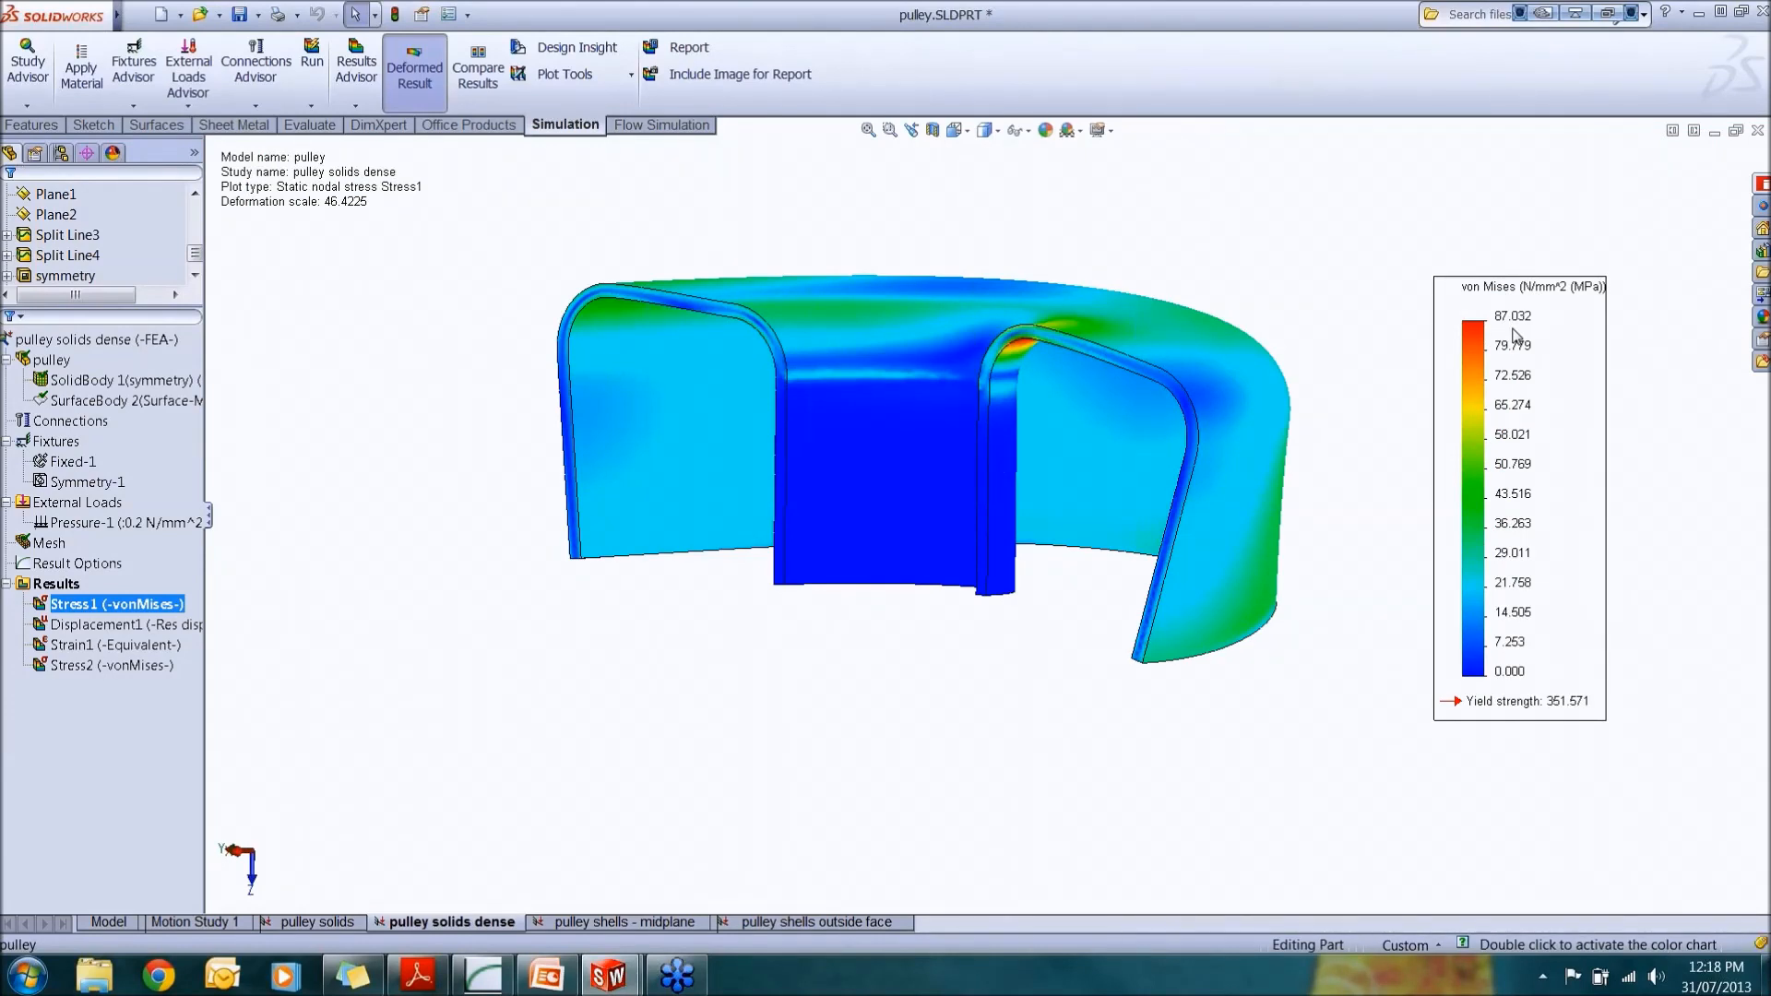
scroll(1024, 368, "down", 5)
middle_click_drag(1000, 356, 976, 221)
scroll(959, 218, "down", 3)
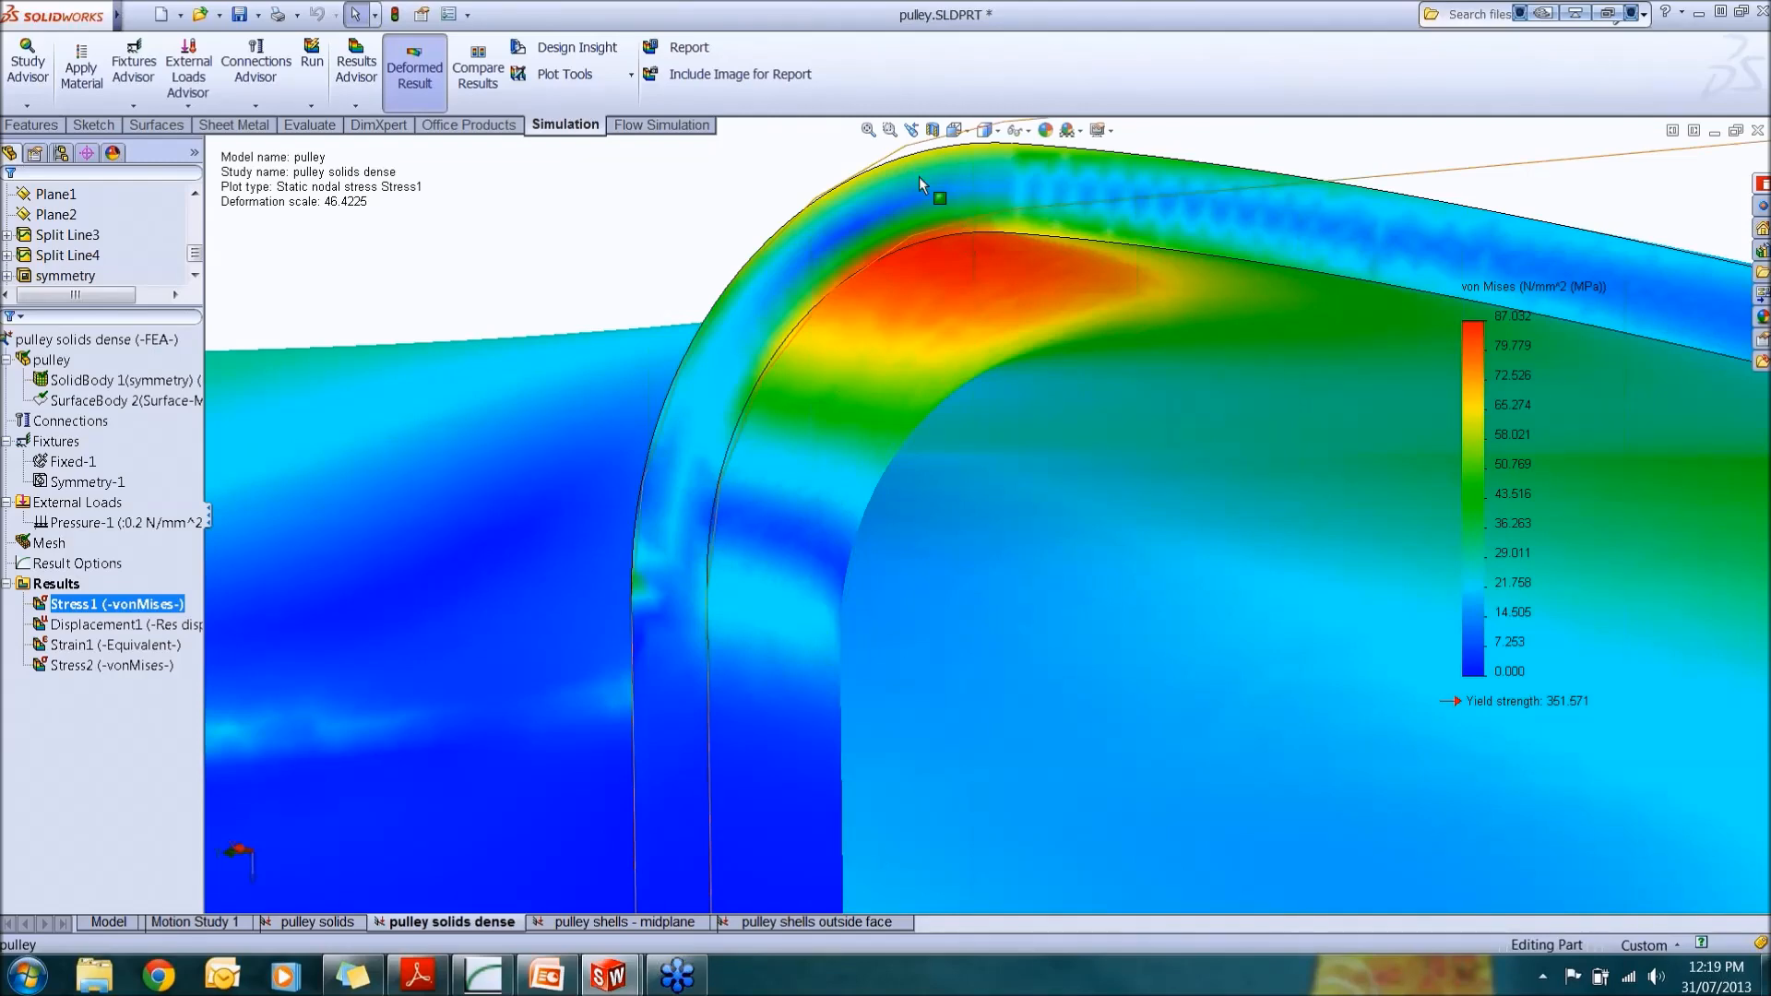
scroll(987, 341, "up", 3)
scroll(983, 346, "up", 3)
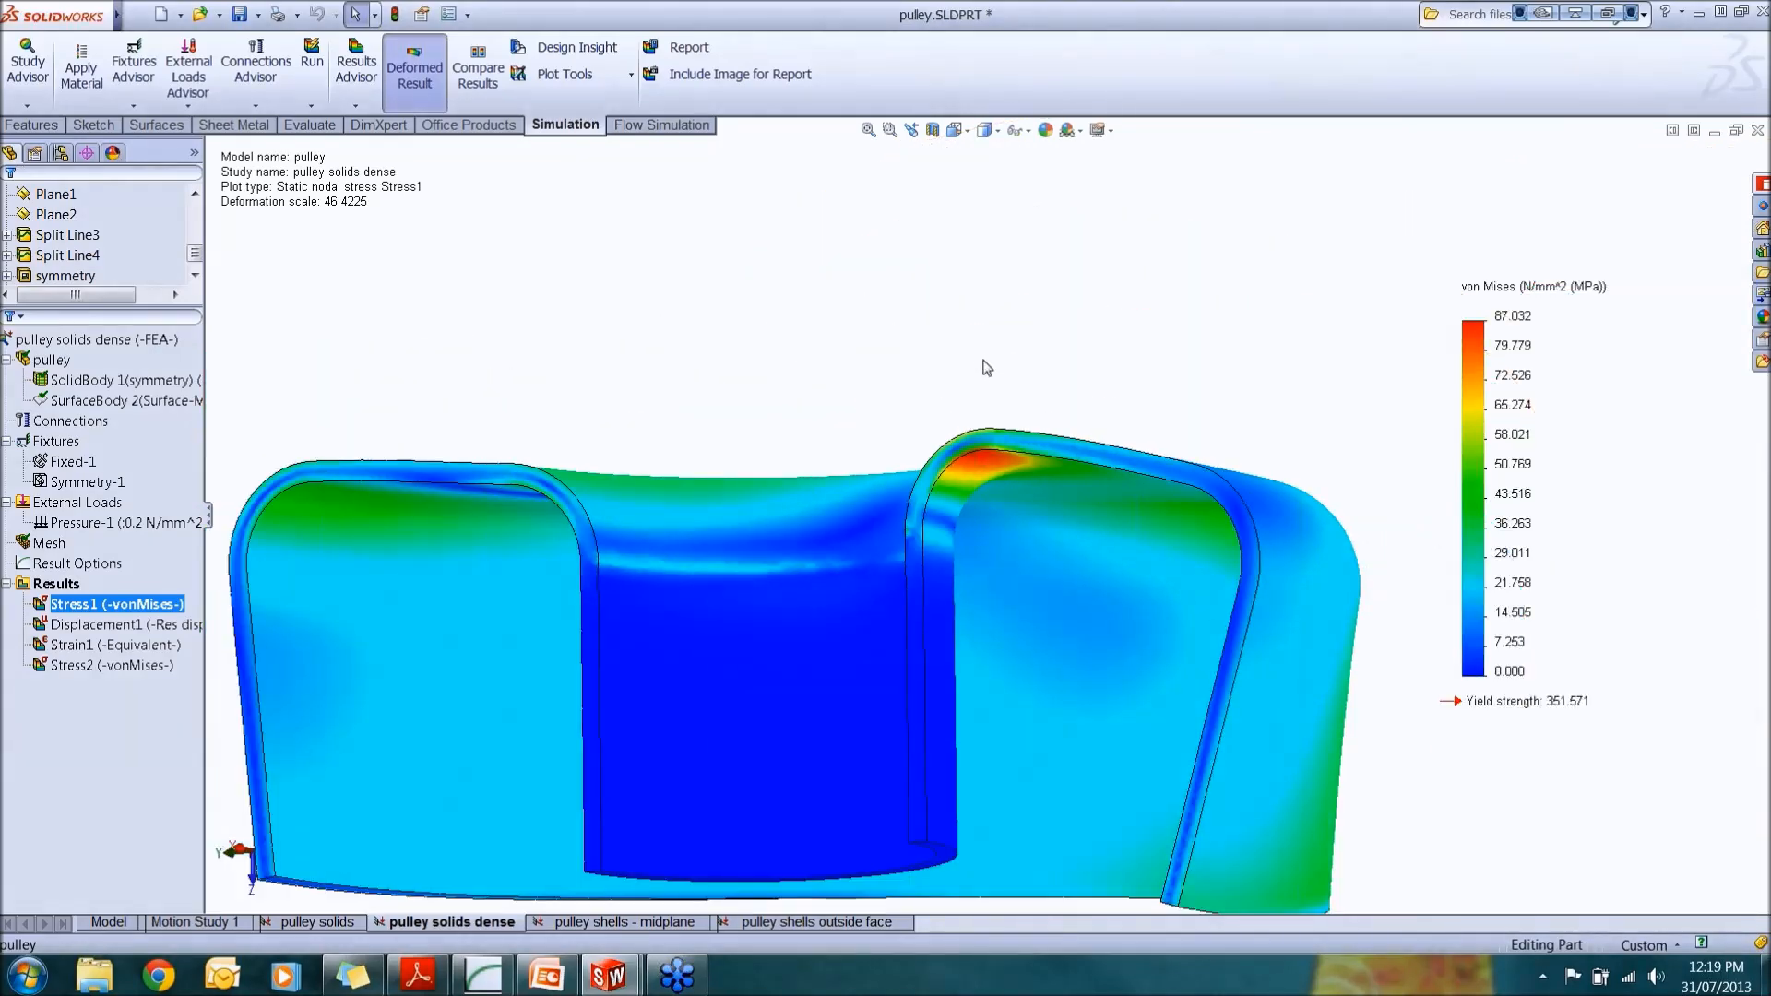
scroll(987, 364, "up", 3)
scroll(978, 378, "up", 2)
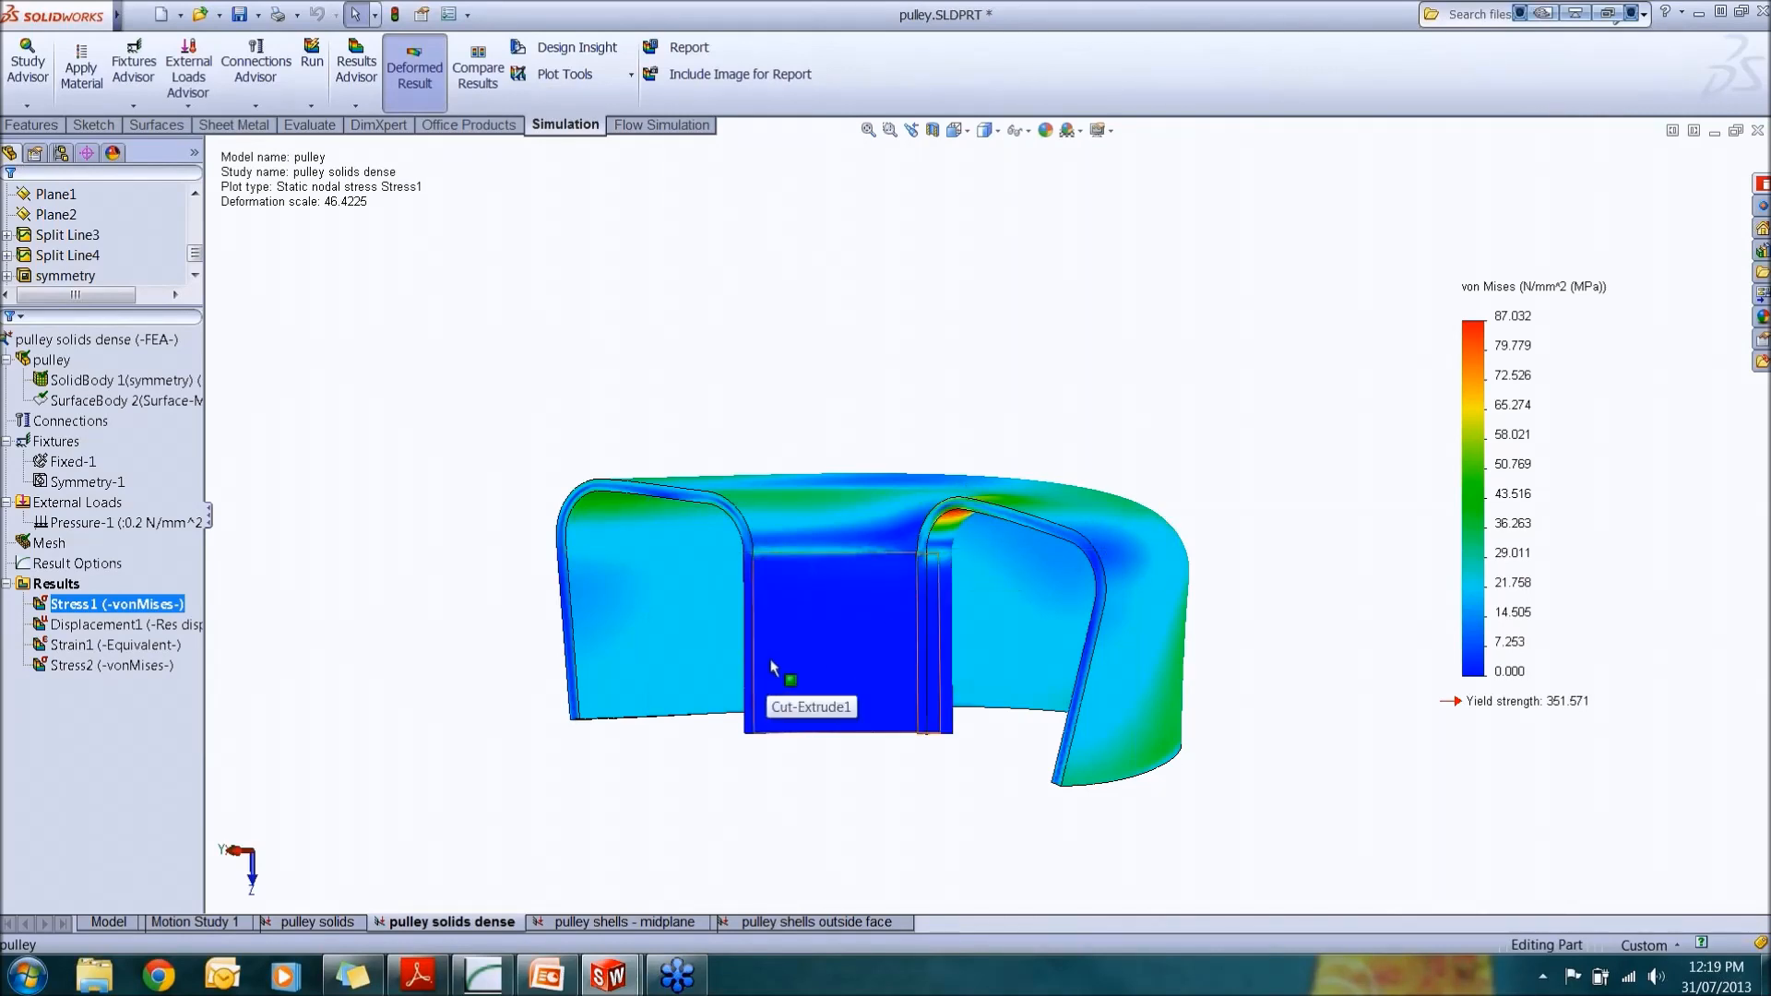
scroll(771, 658, "up", 1)
middle_click_drag(817, 602, 917, 589)
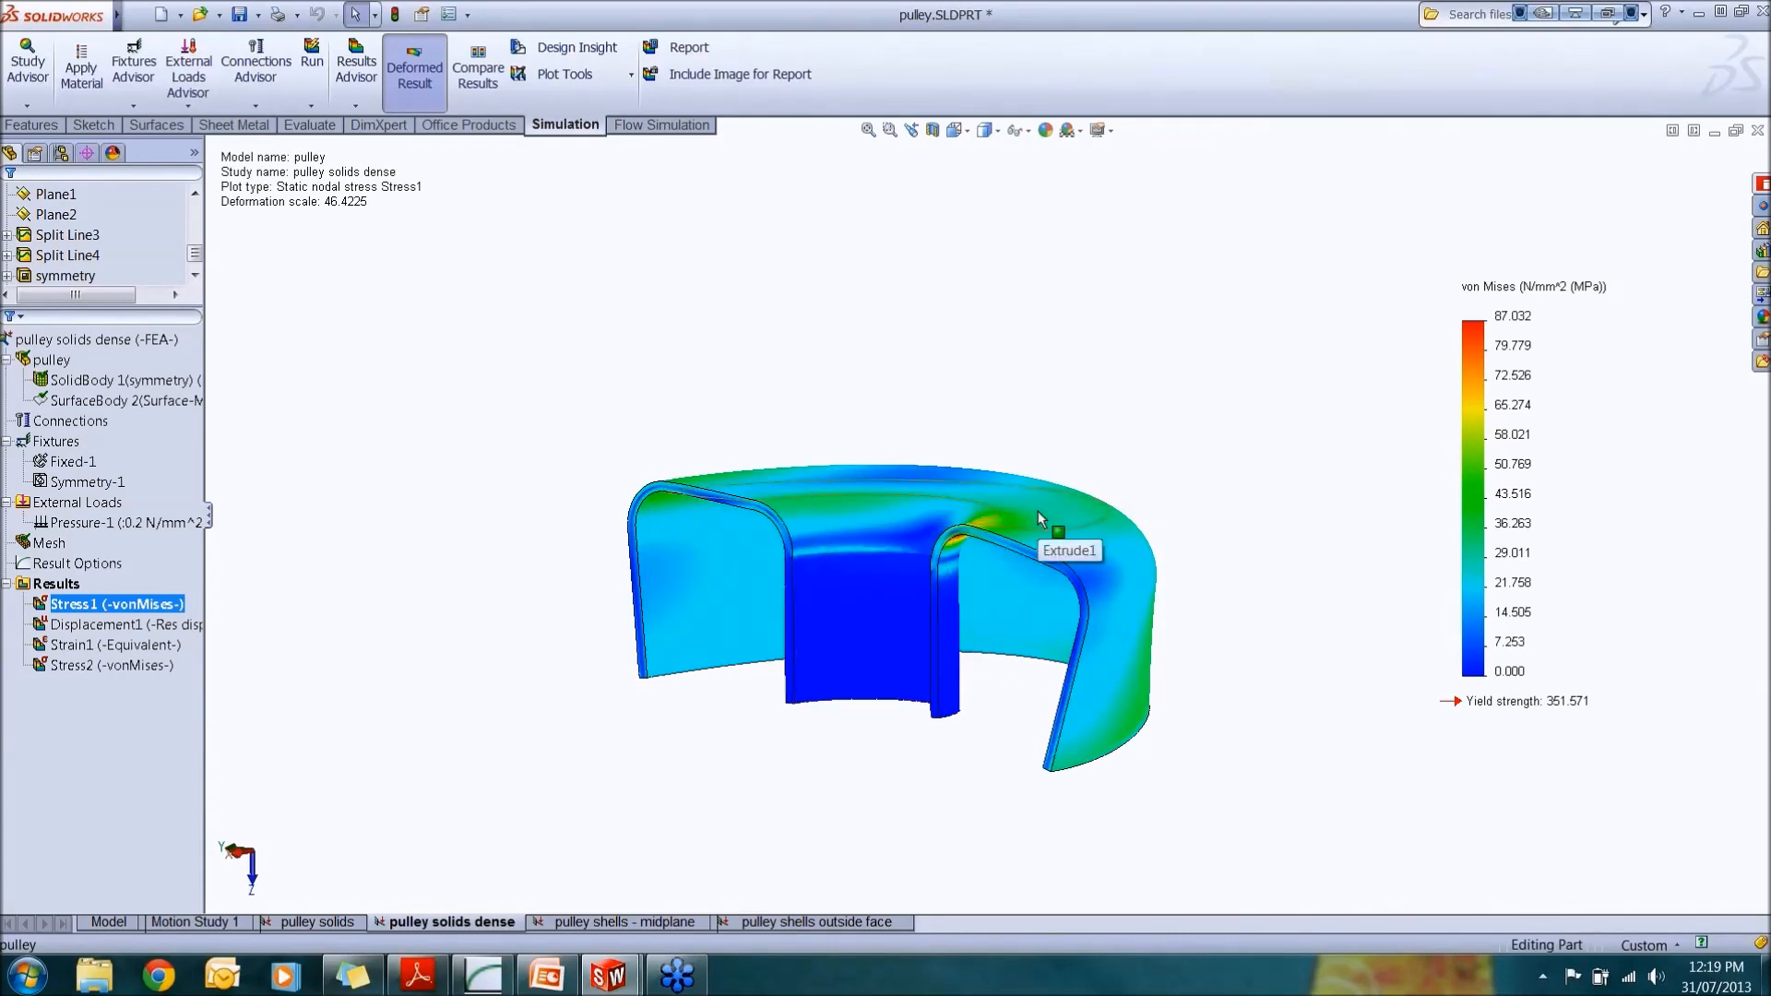
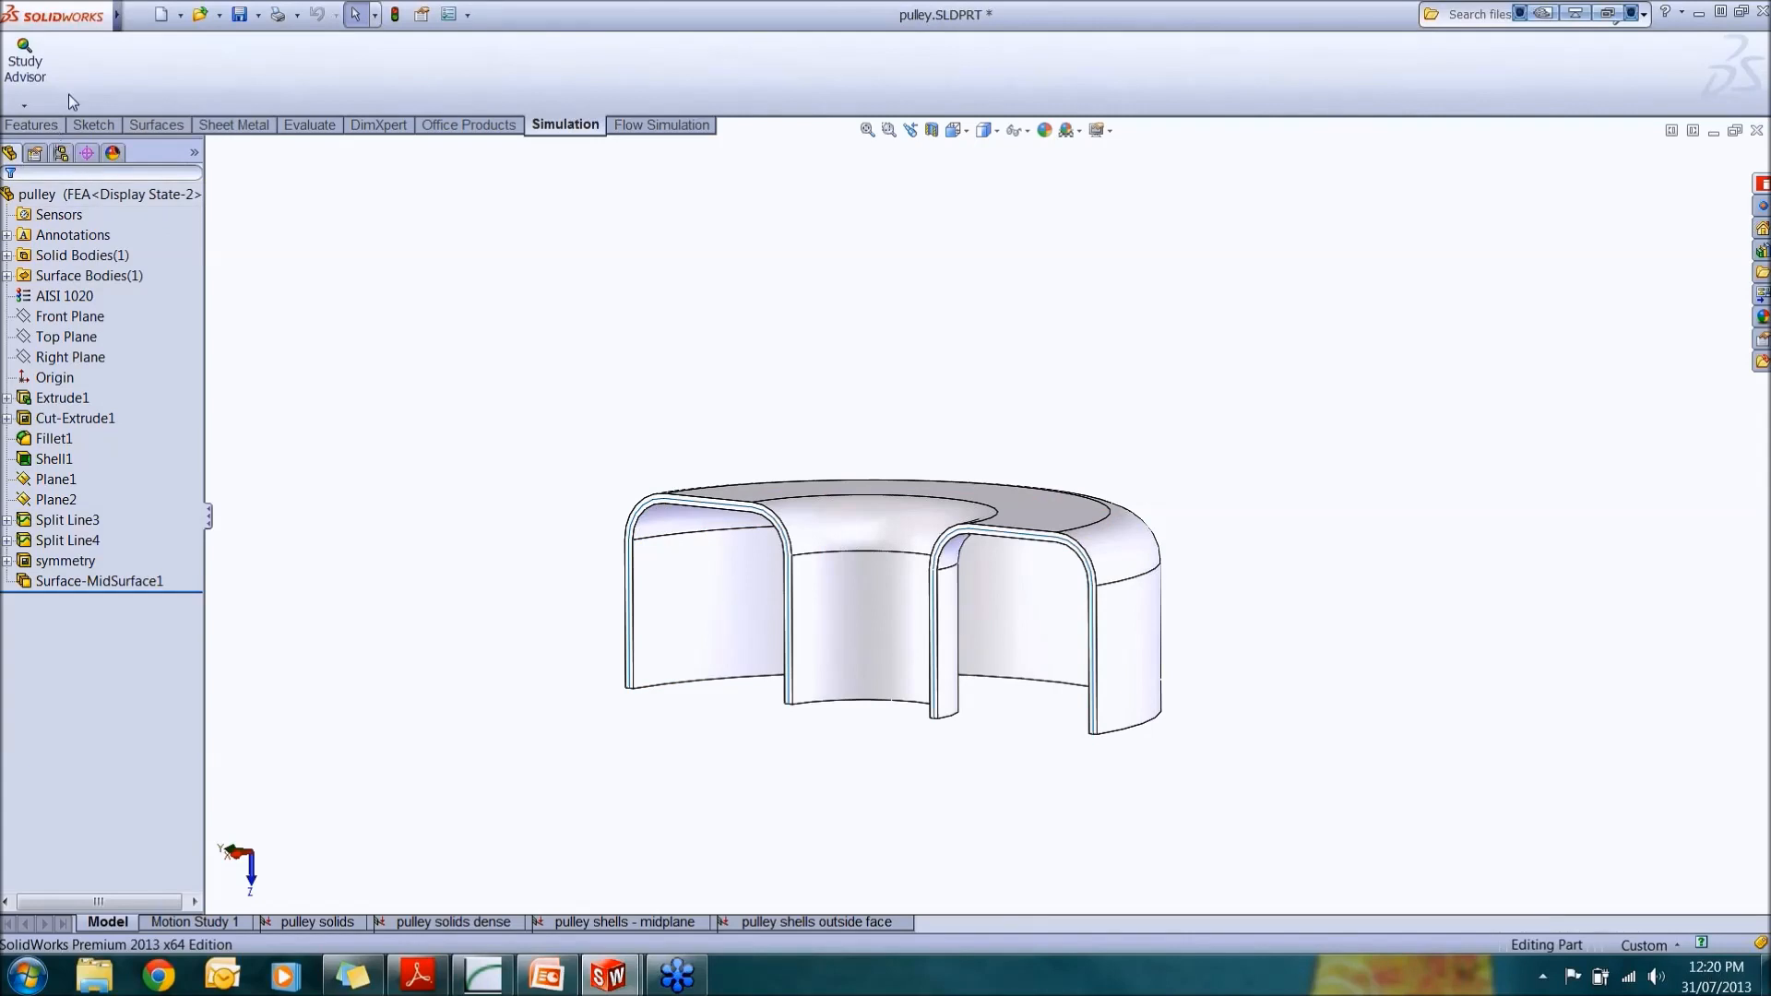
Step: Start a Mid Surface feature and select the pulley's top inner face as the first face
mouse_move(117, 15)
left_click(209, 15)
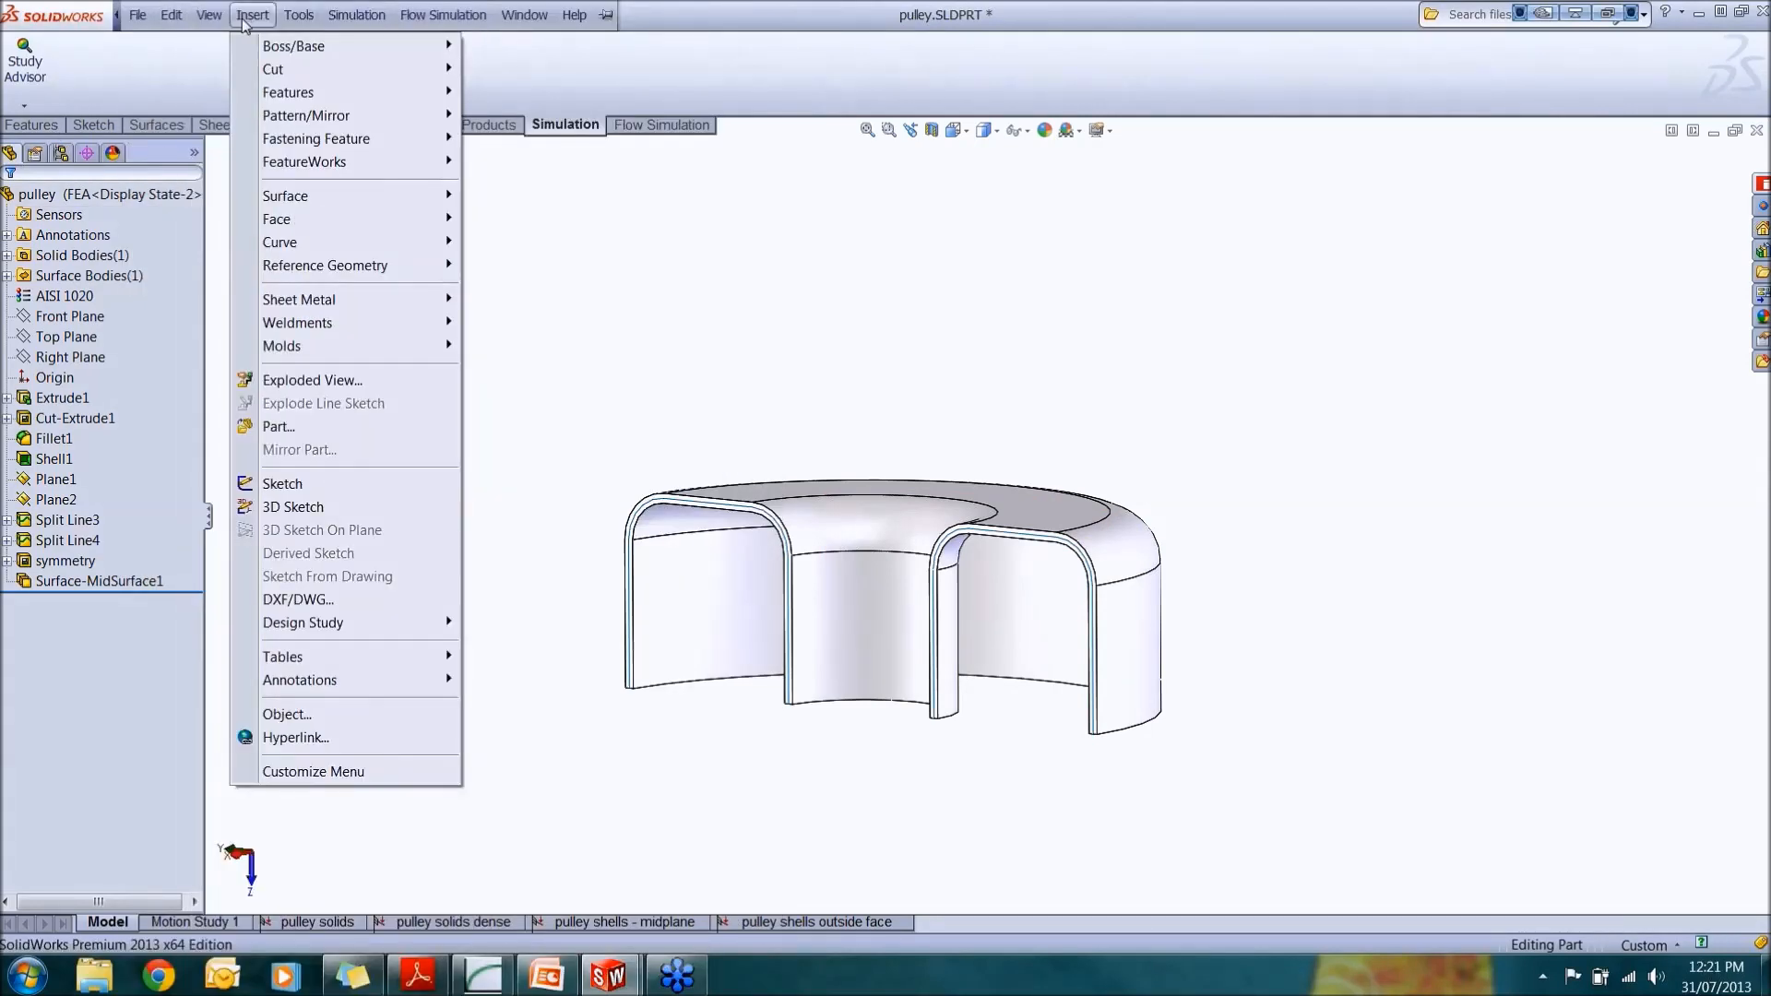
mouse_move(286, 200)
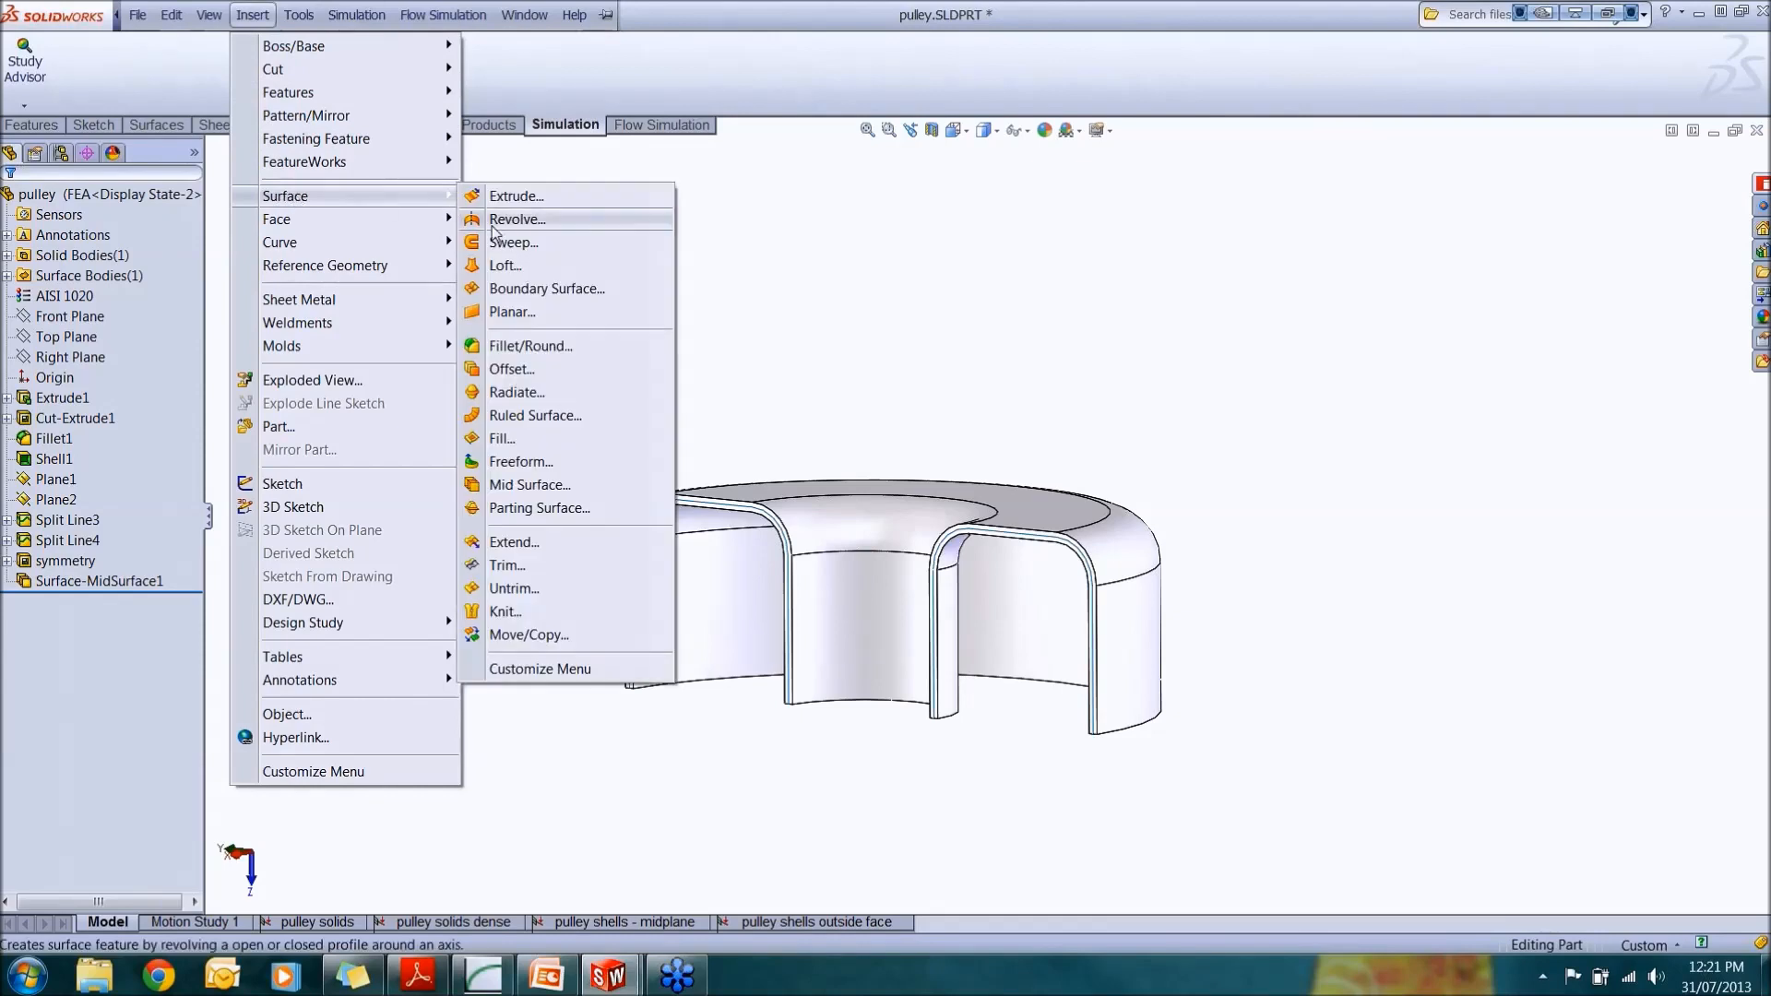
left_click(586, 492)
middle_click_drag(697, 402, 690, 521)
middle_click_drag(930, 677, 901, 639)
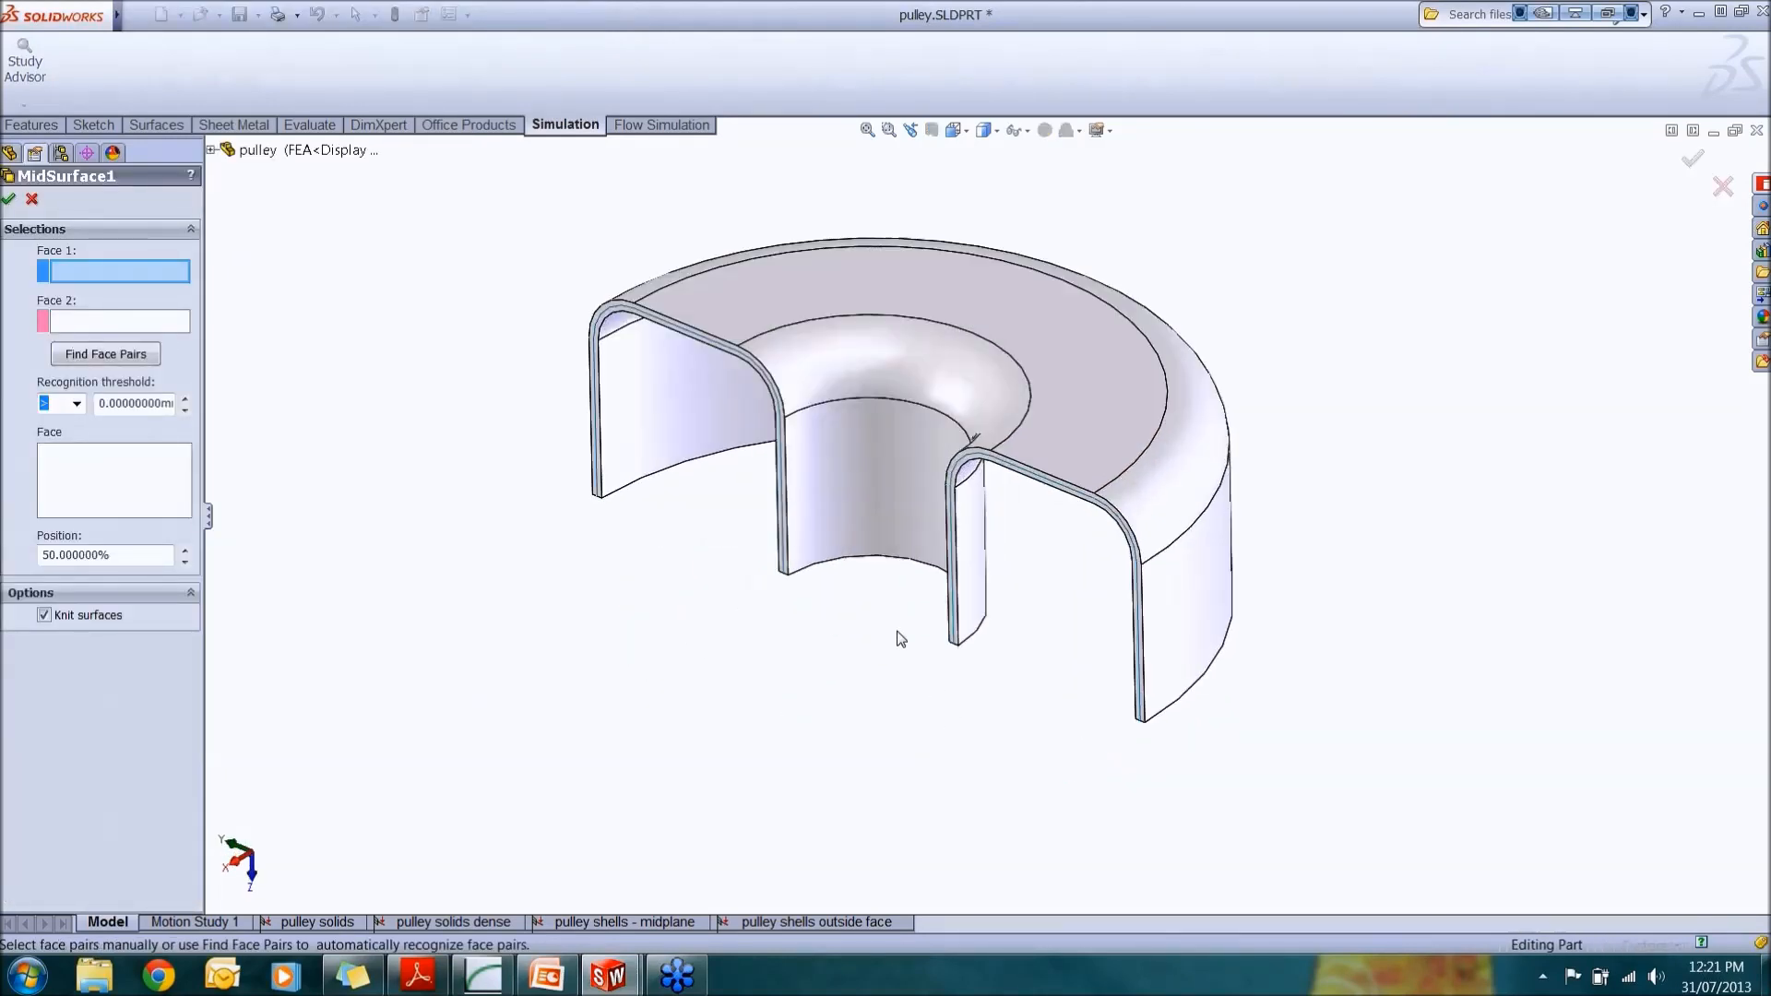
left_click(766, 304)
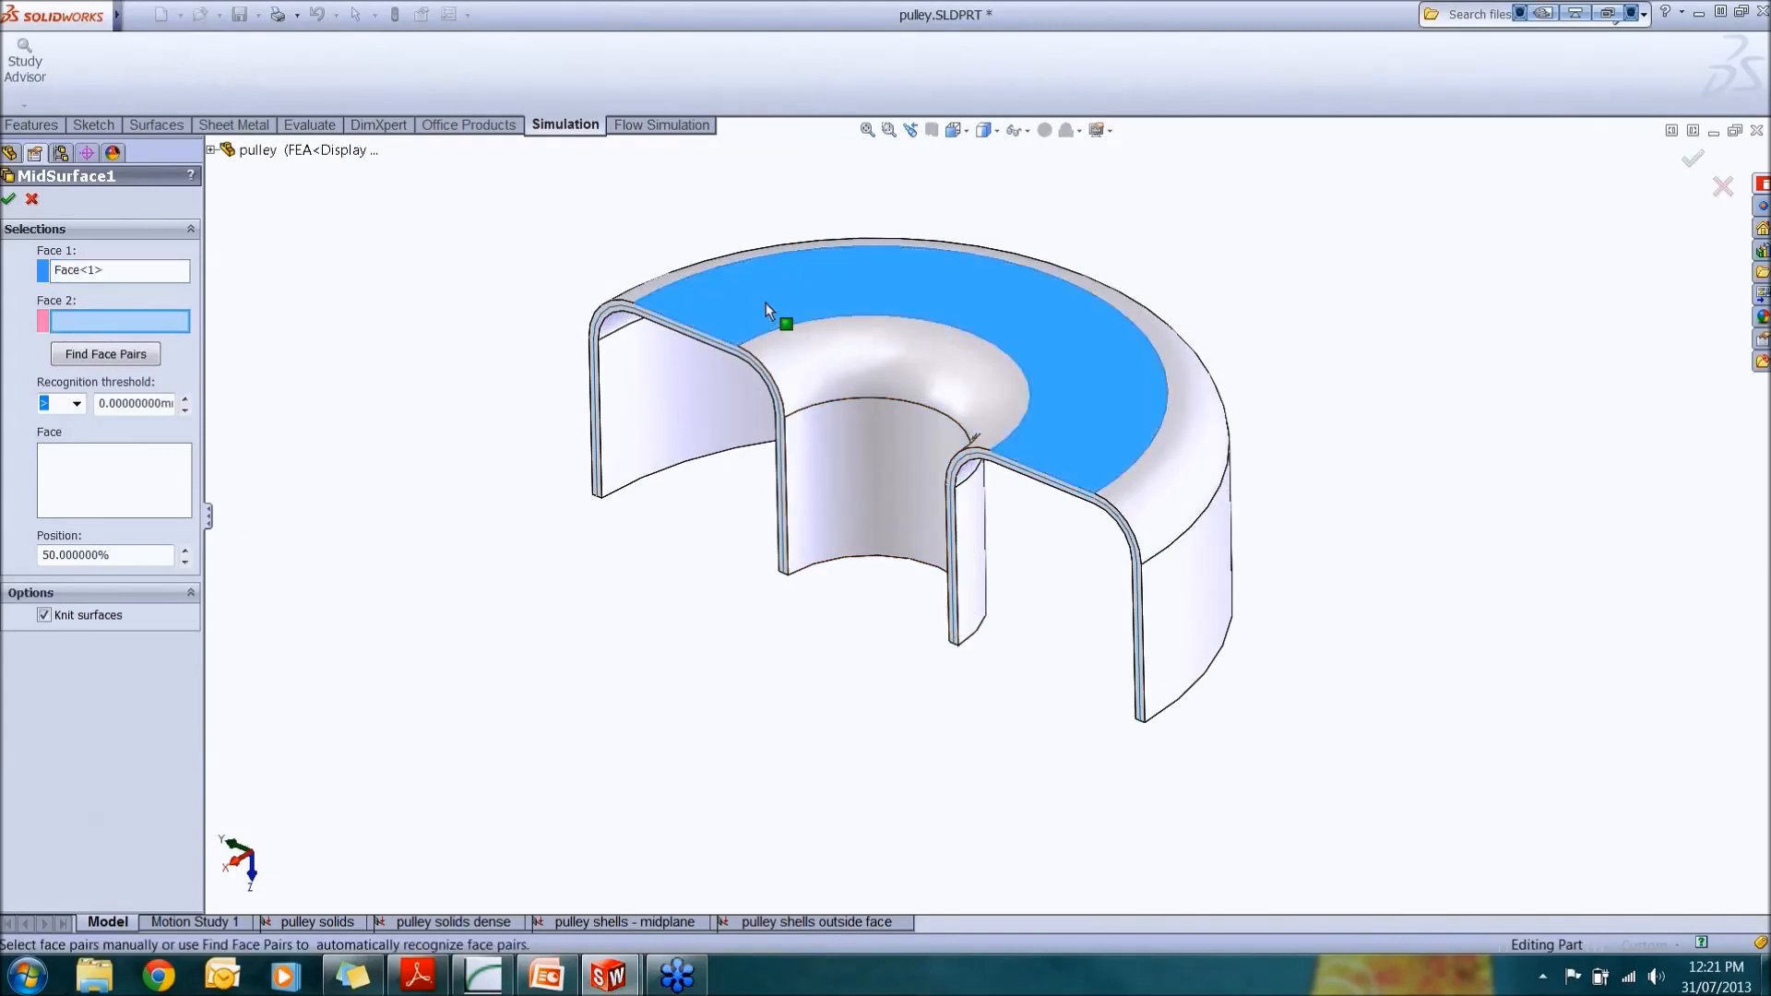
Step: Find the face pairs automatically, inspect the paired faces while rotating the pulley, and cancel the Mid Surface feature
middle_click_drag(767, 297, 904, 250)
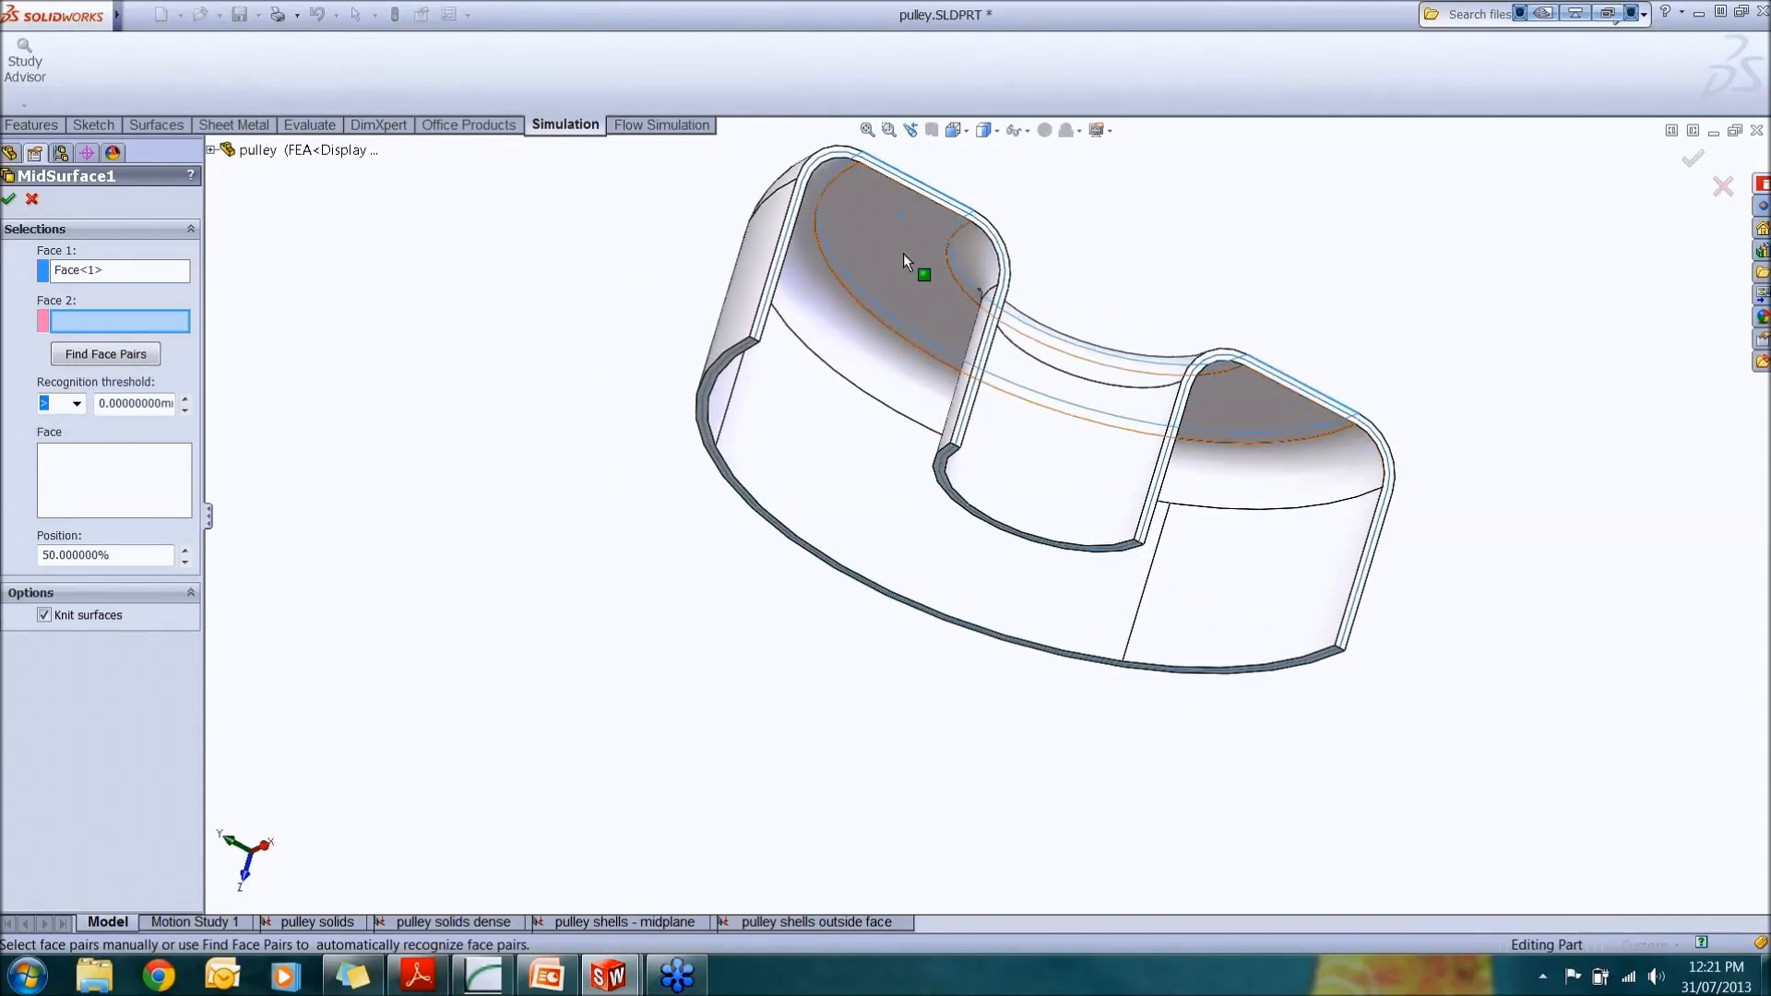
middle_click_drag(906, 252, 770, 419)
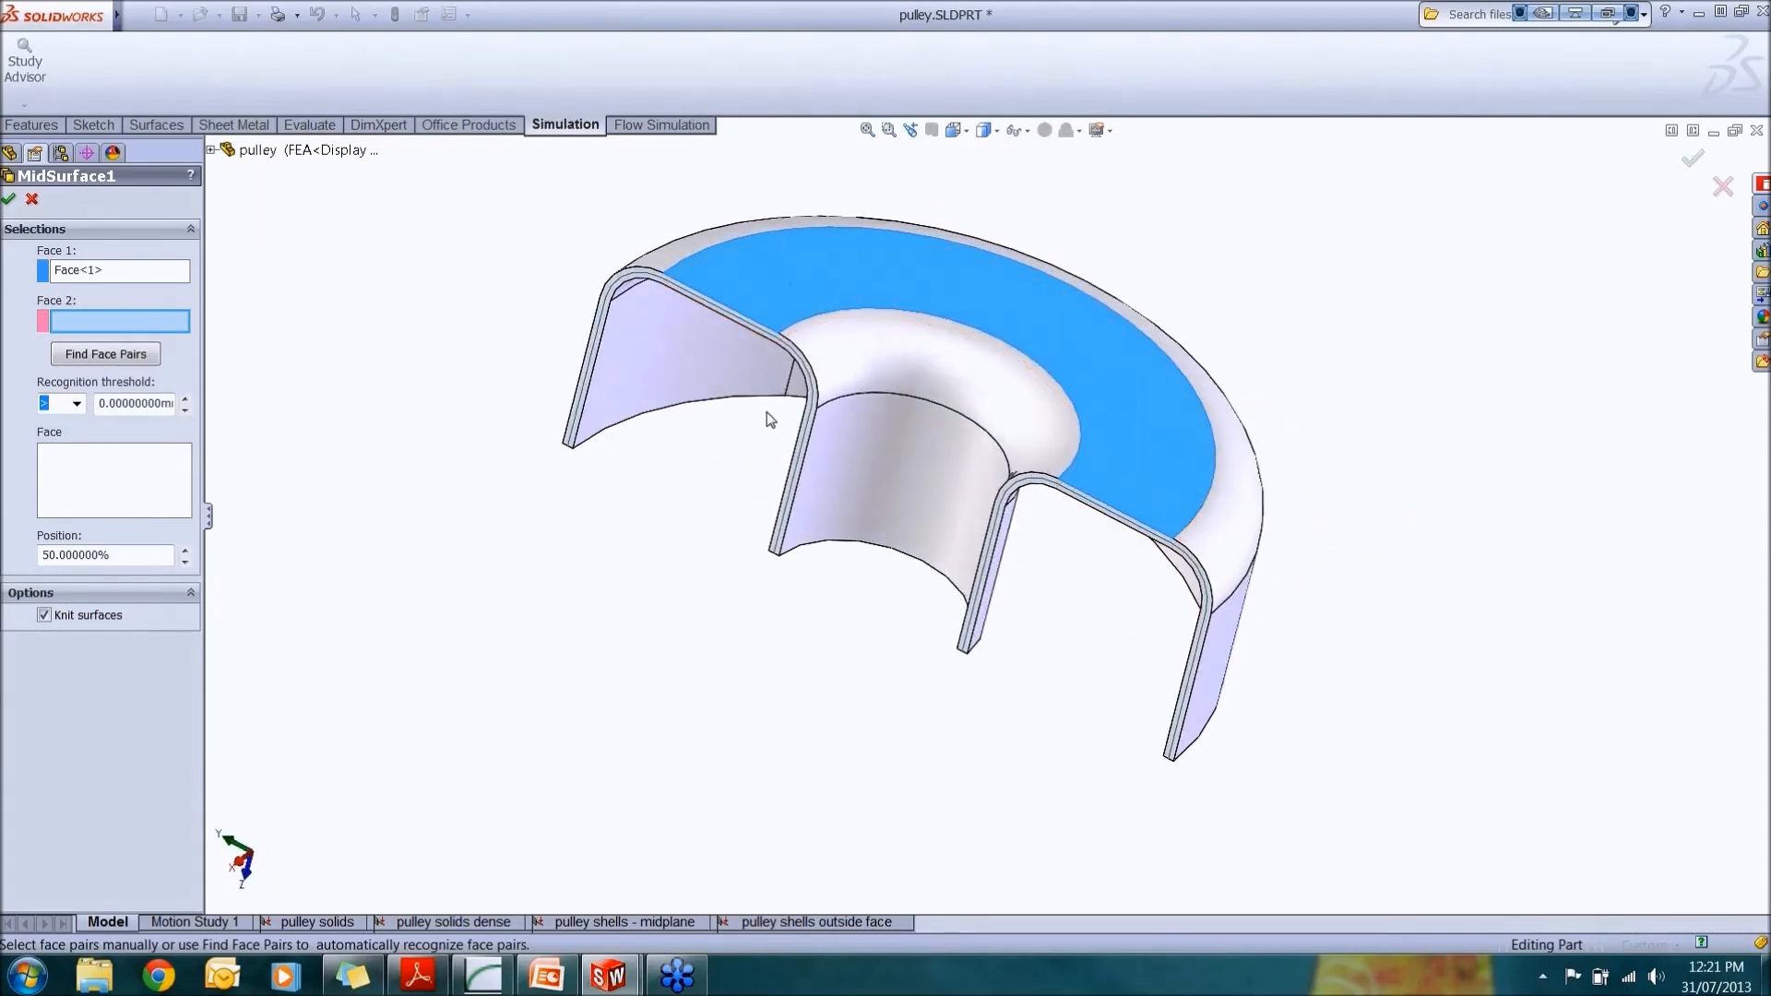
left_click(133, 355)
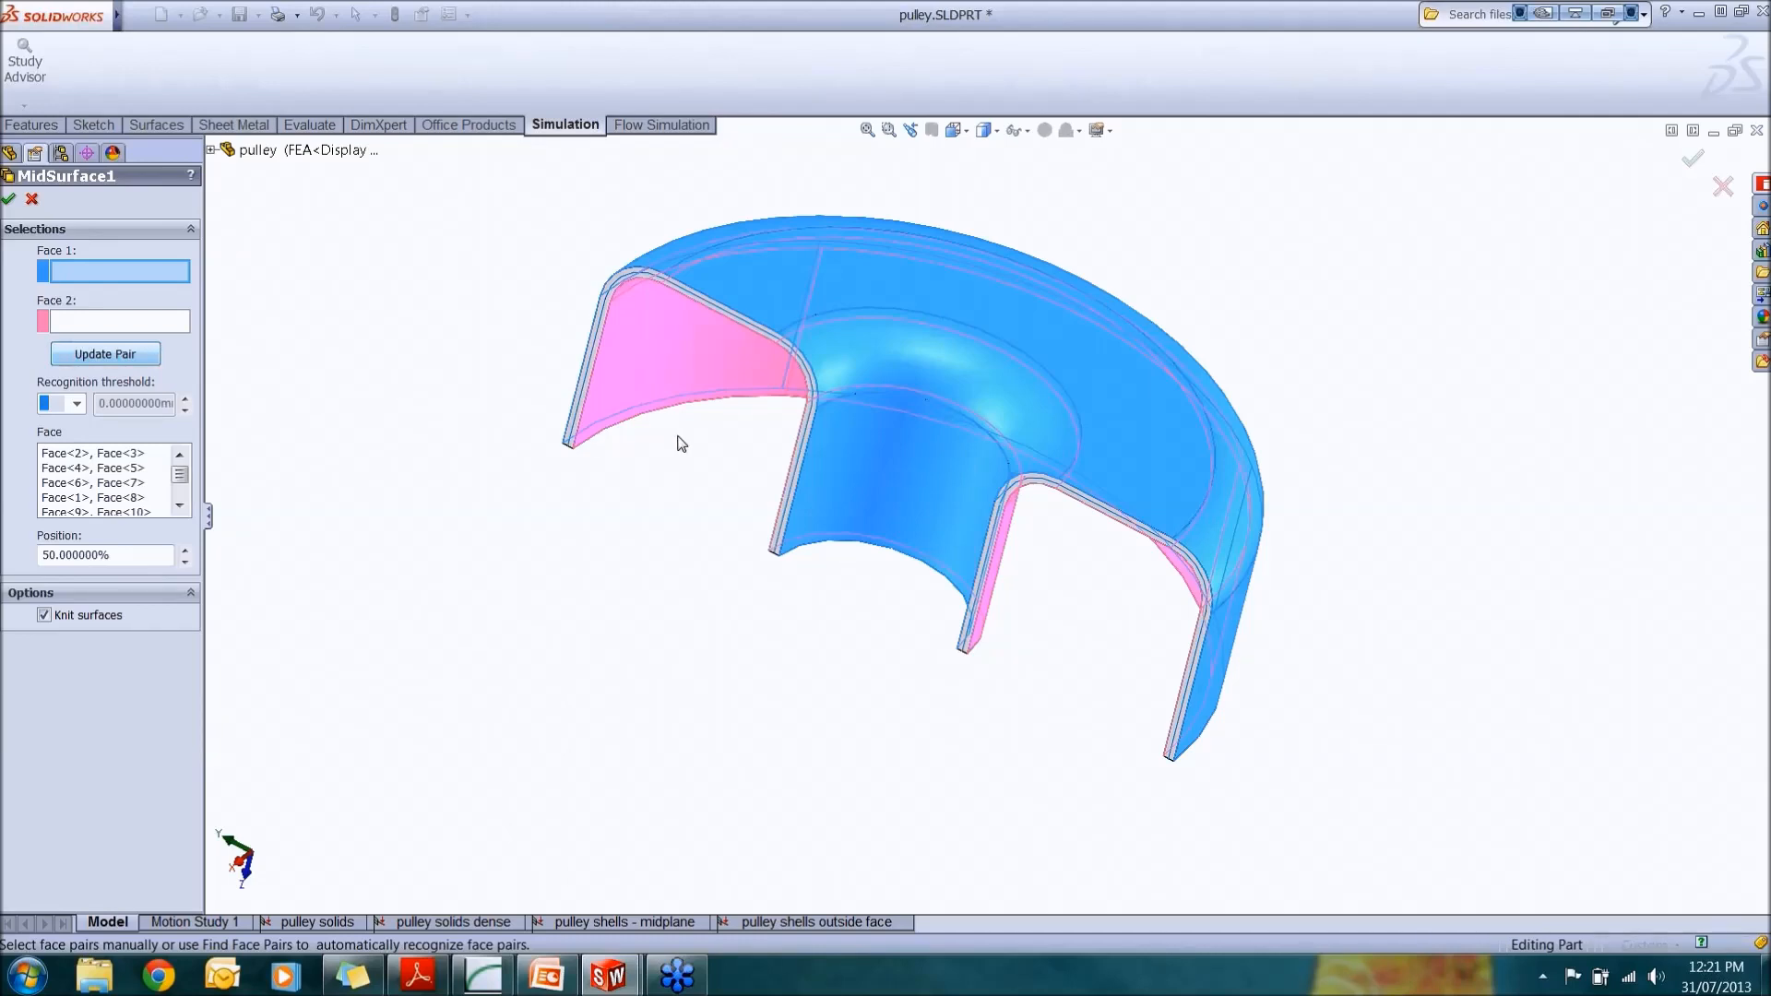
middle_click_drag(657, 262, 716, 384)
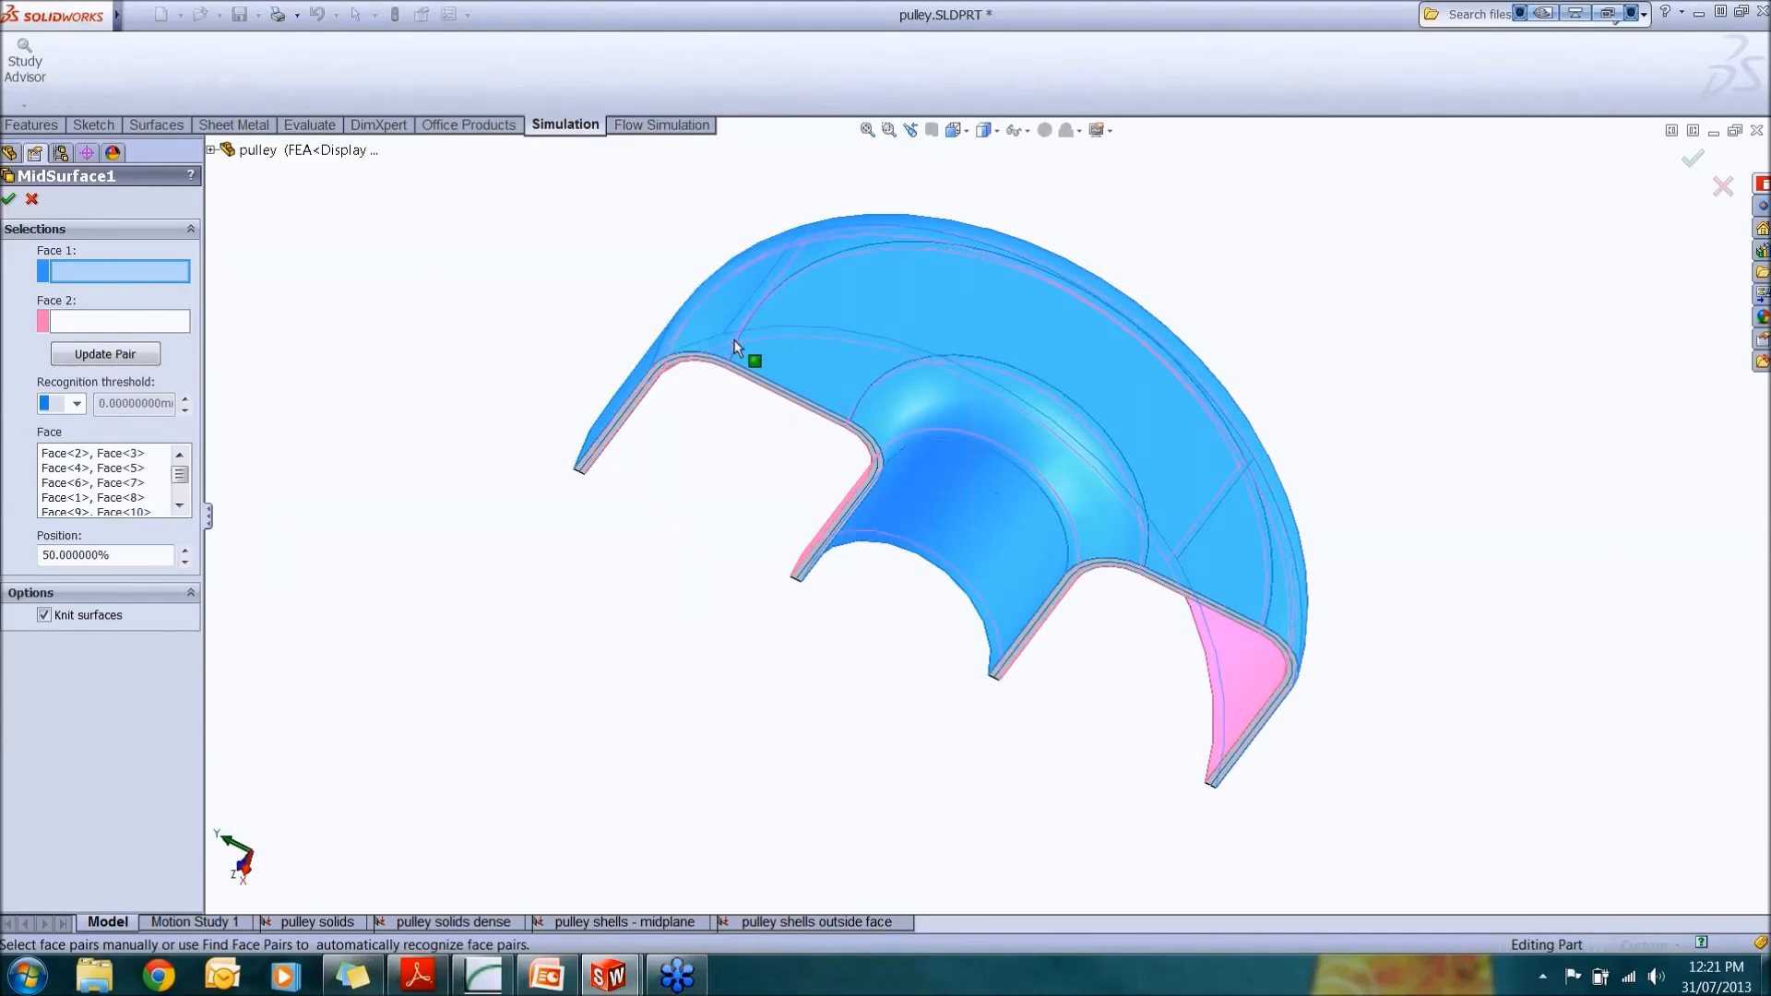
middle_click_drag(735, 347, 723, 446)
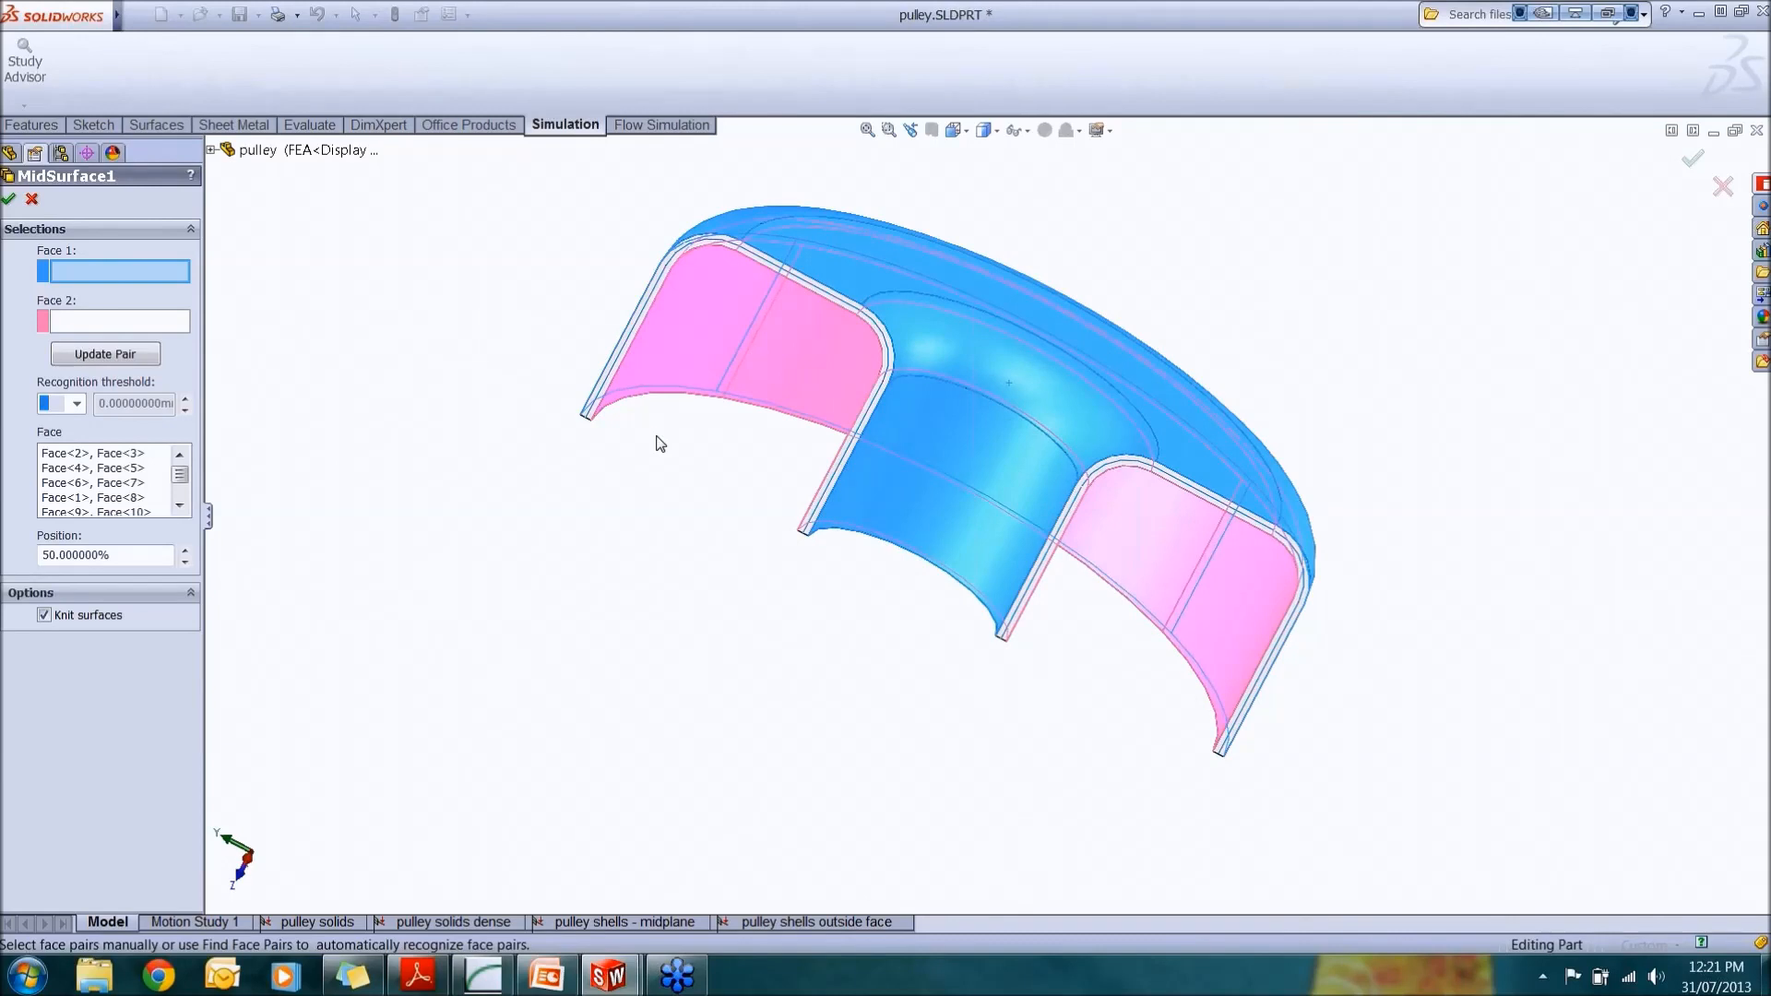
middle_click_drag(735, 438, 773, 351)
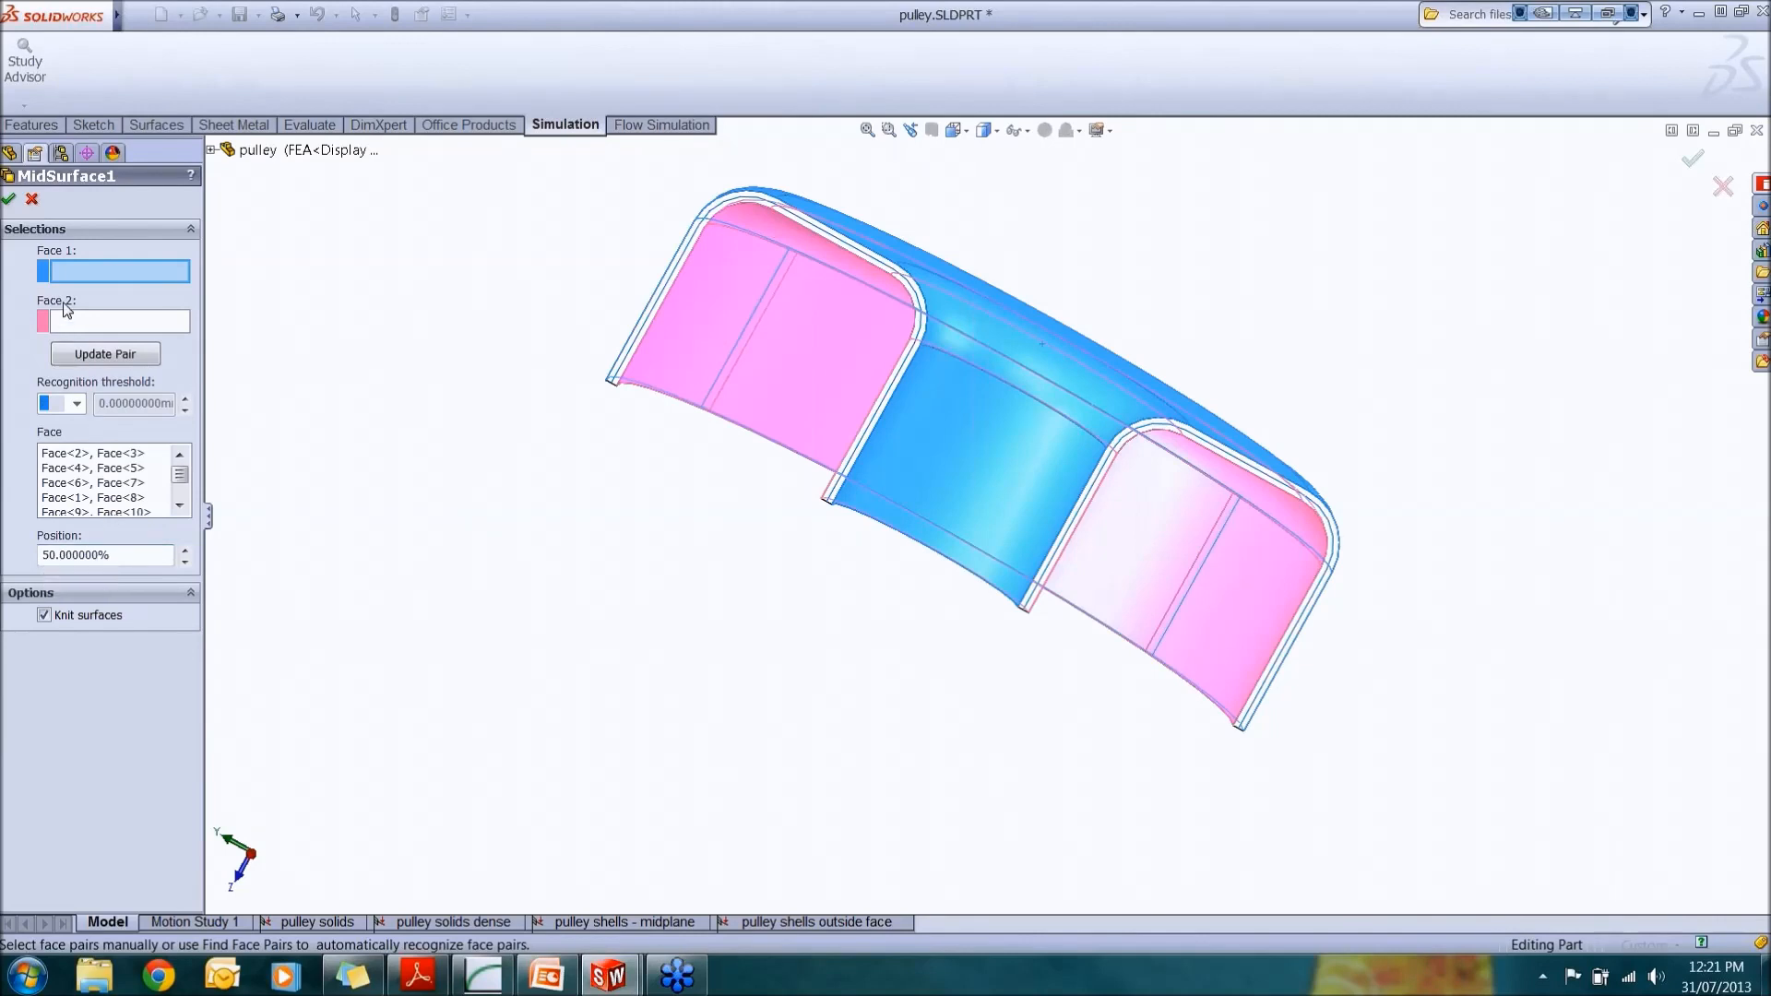
left_click(32, 200)
Step: Display the Surface-MidSurface1 body and zoom in to examine it between the wall faces
left_click(92, 583)
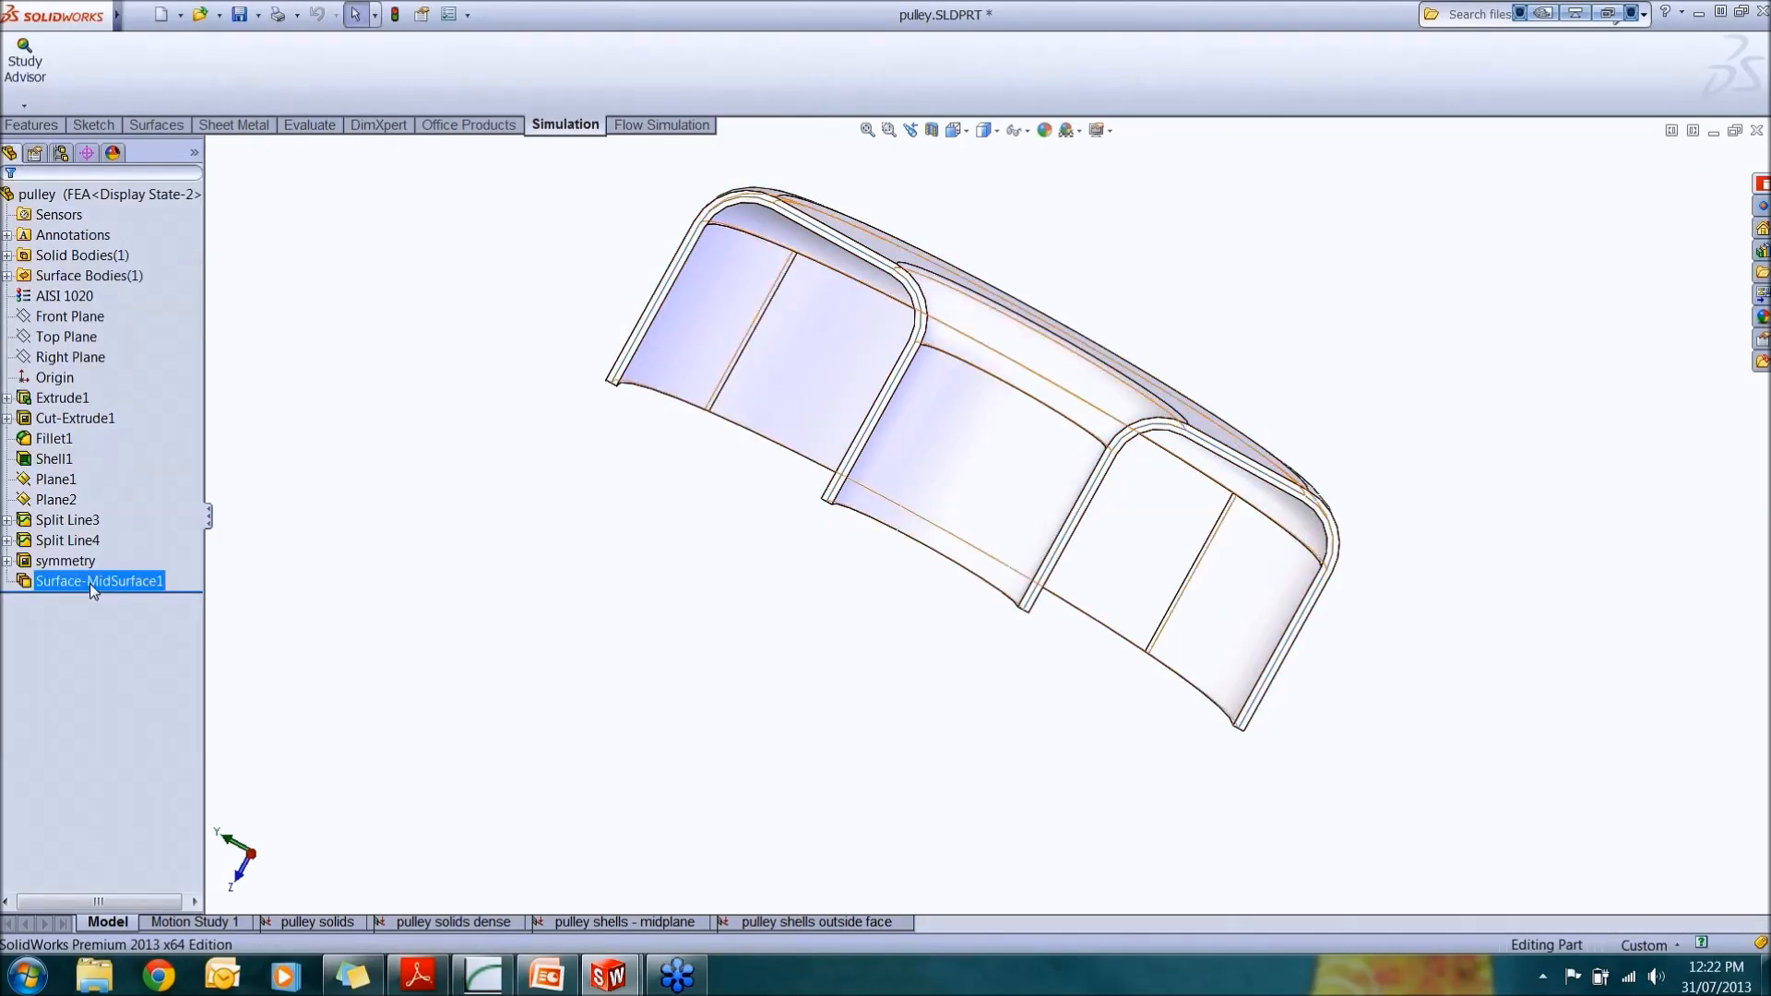
right_click(92, 583)
left_click(502, 514)
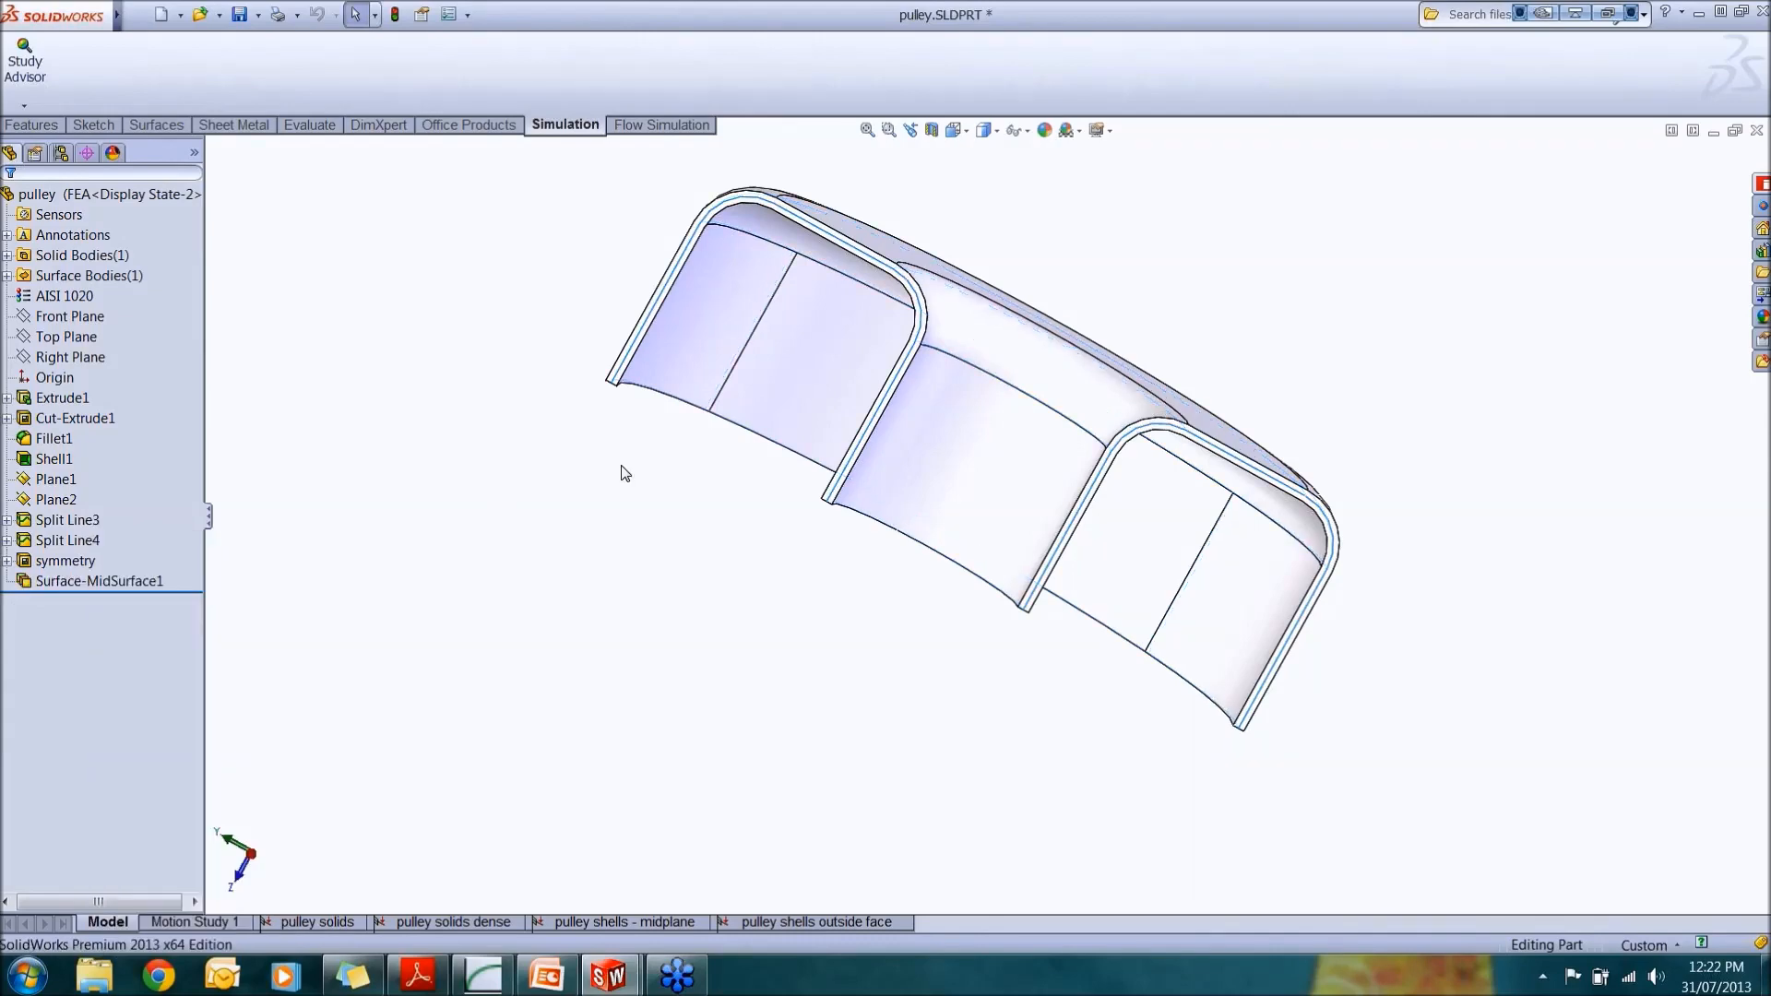
scroll(795, 372, "down", 5)
scroll(784, 329, "up", 5)
scroll(724, 513, "down", 4)
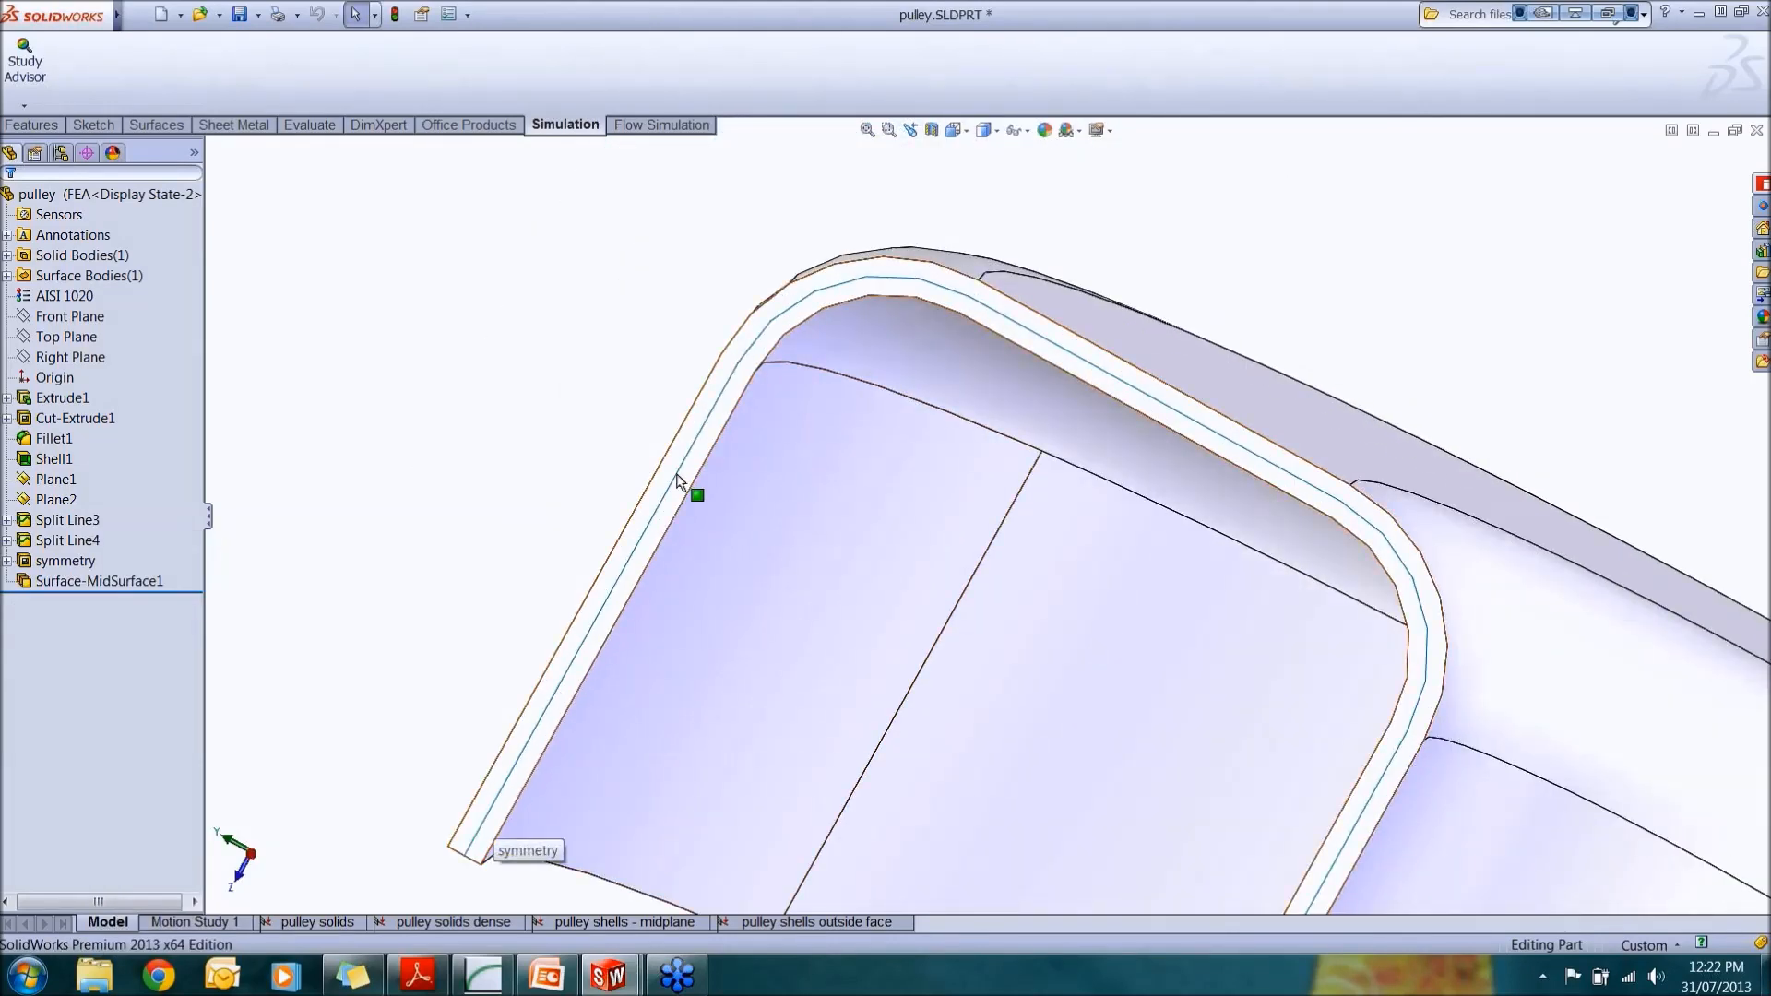
scroll(1416, 636, "up", 5)
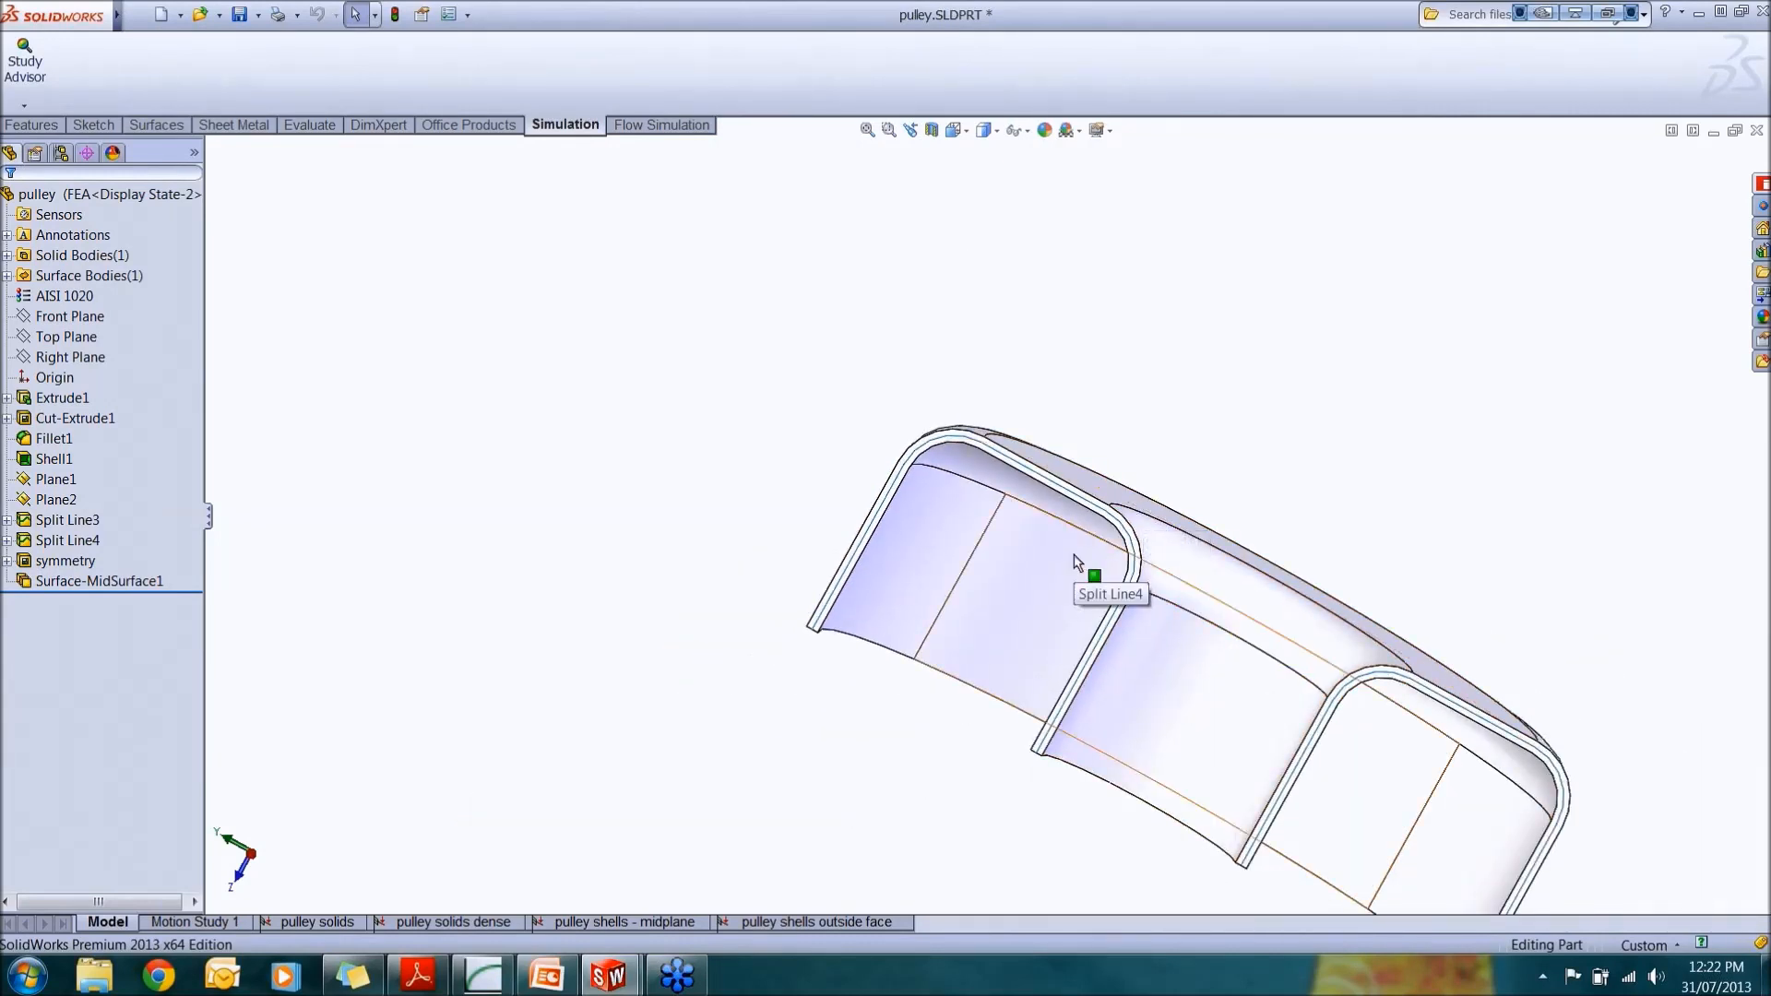
middle_click_drag(1077, 563, 1001, 544)
scroll(1048, 633, "up", 2)
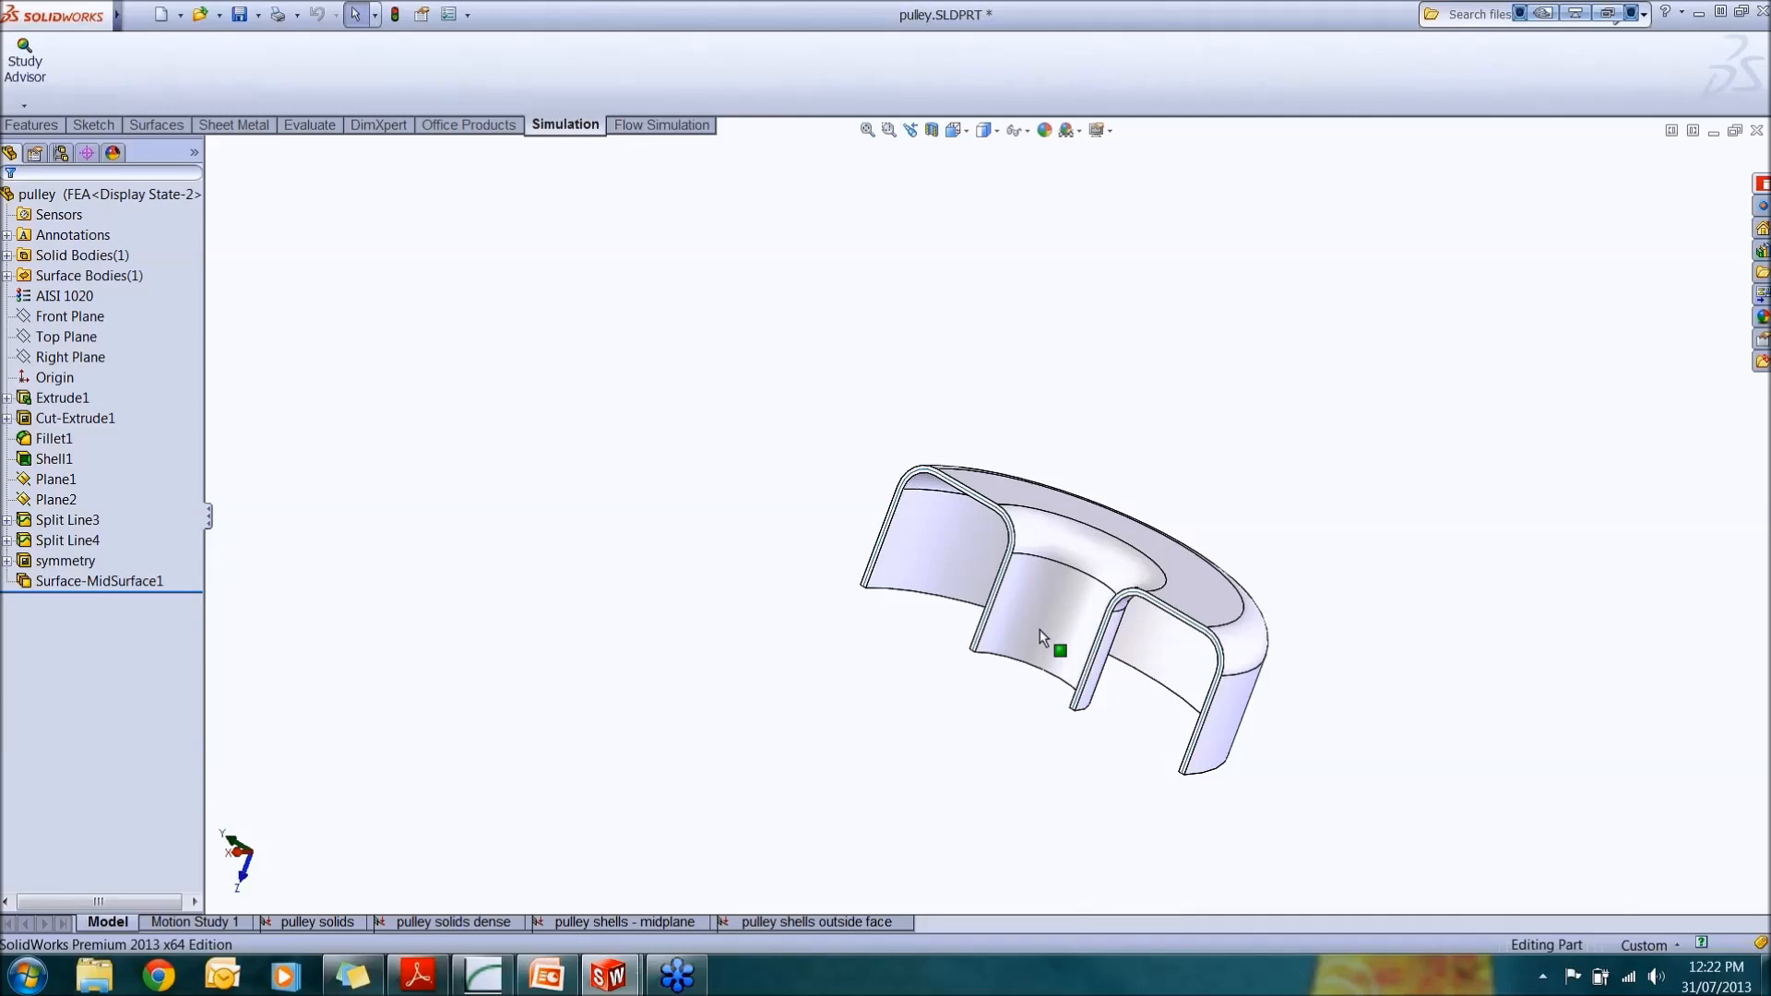
Step: Create a new static study
left_click(25, 107)
left_click(33, 149)
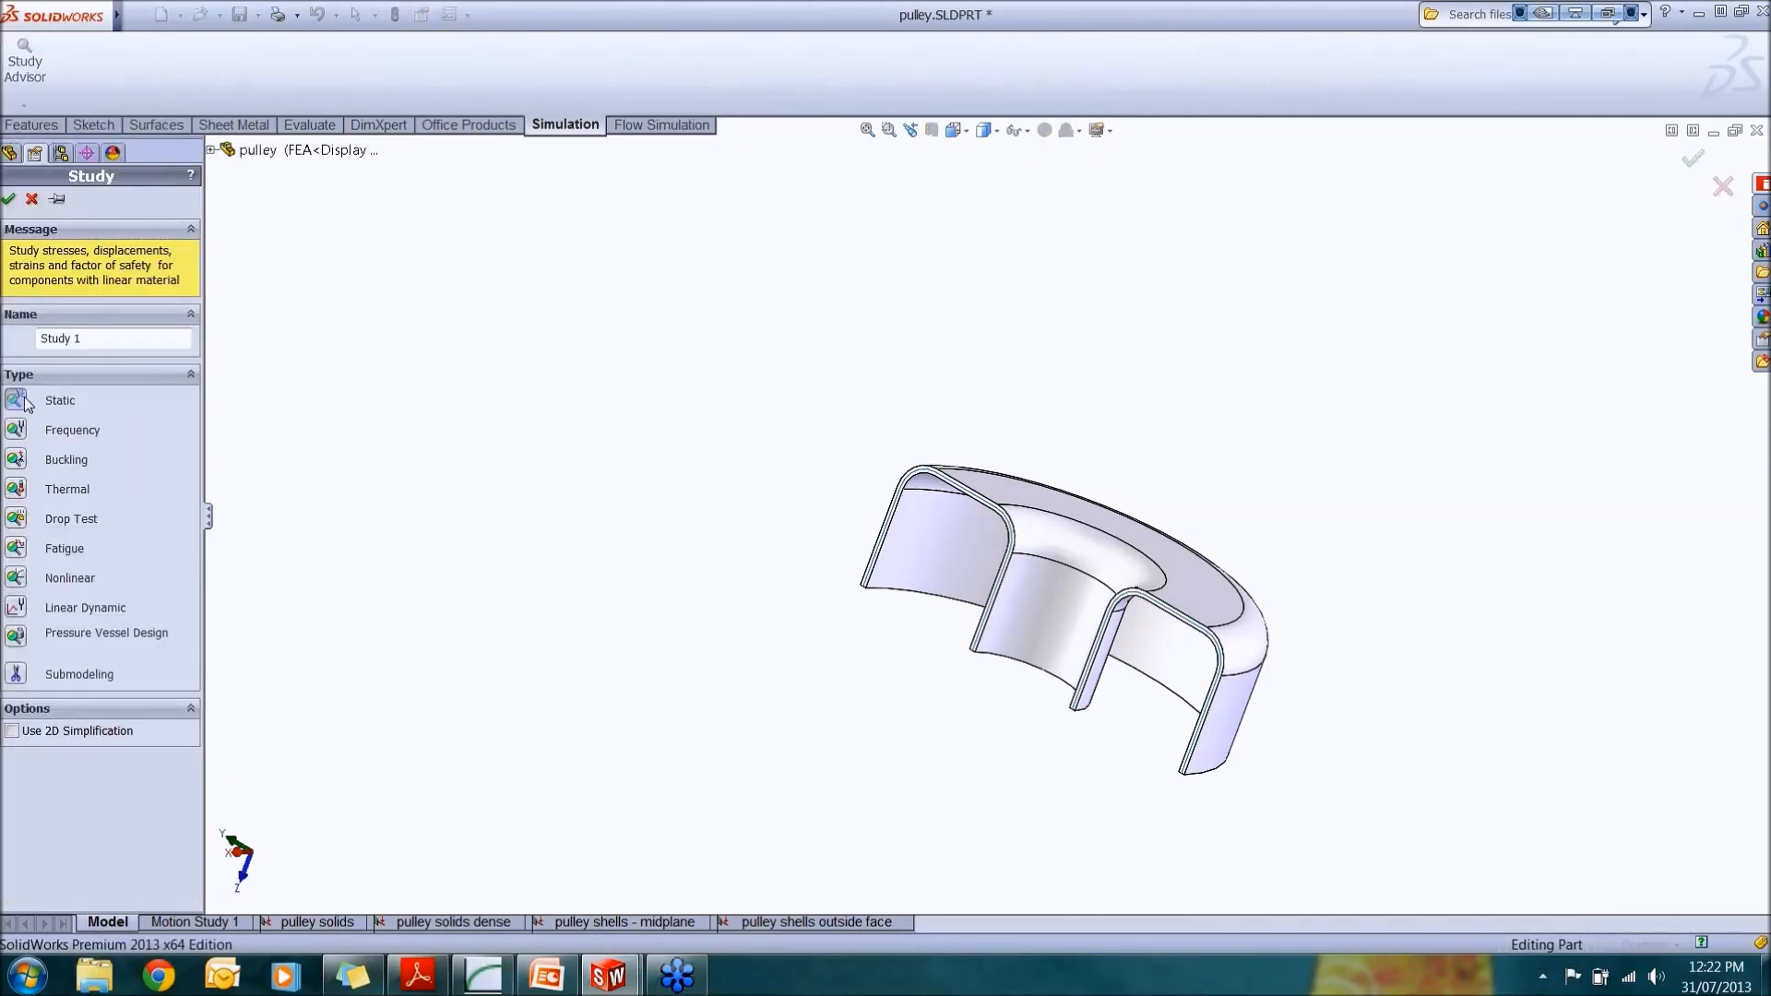
left_click(8, 199)
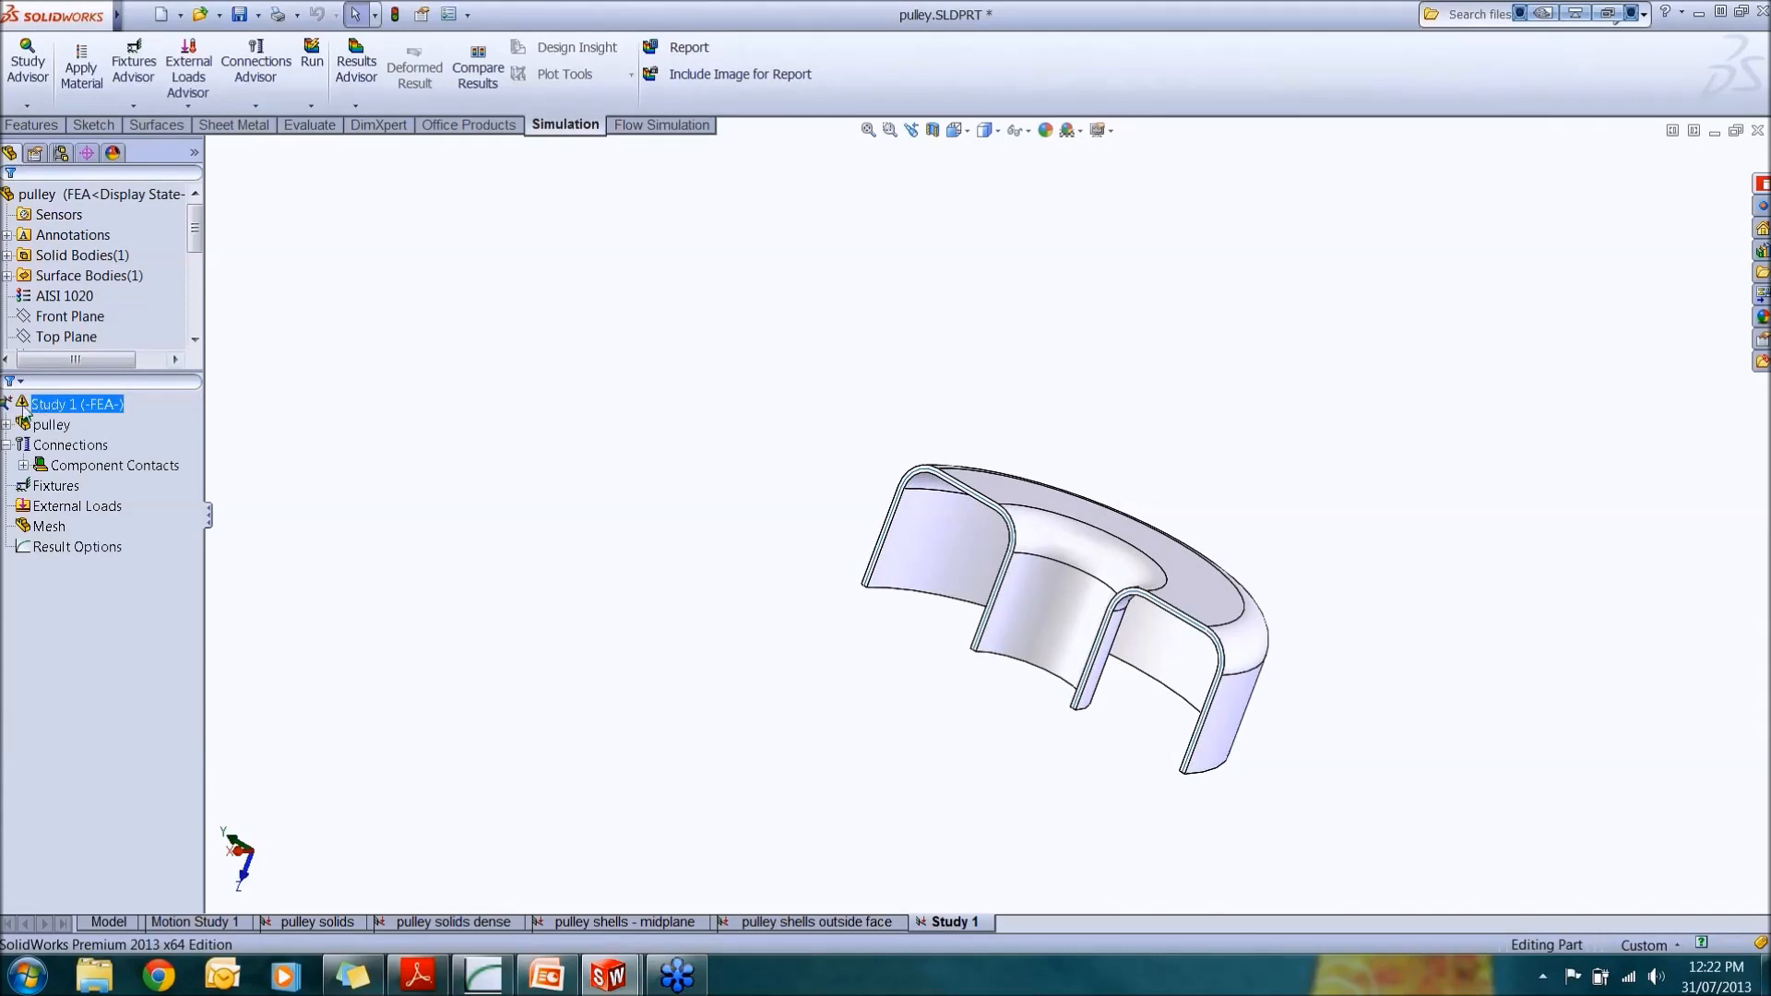
Step: Exclude the solid body from analysis in the new study, keeping only the mid-surface body
left_click(7, 424)
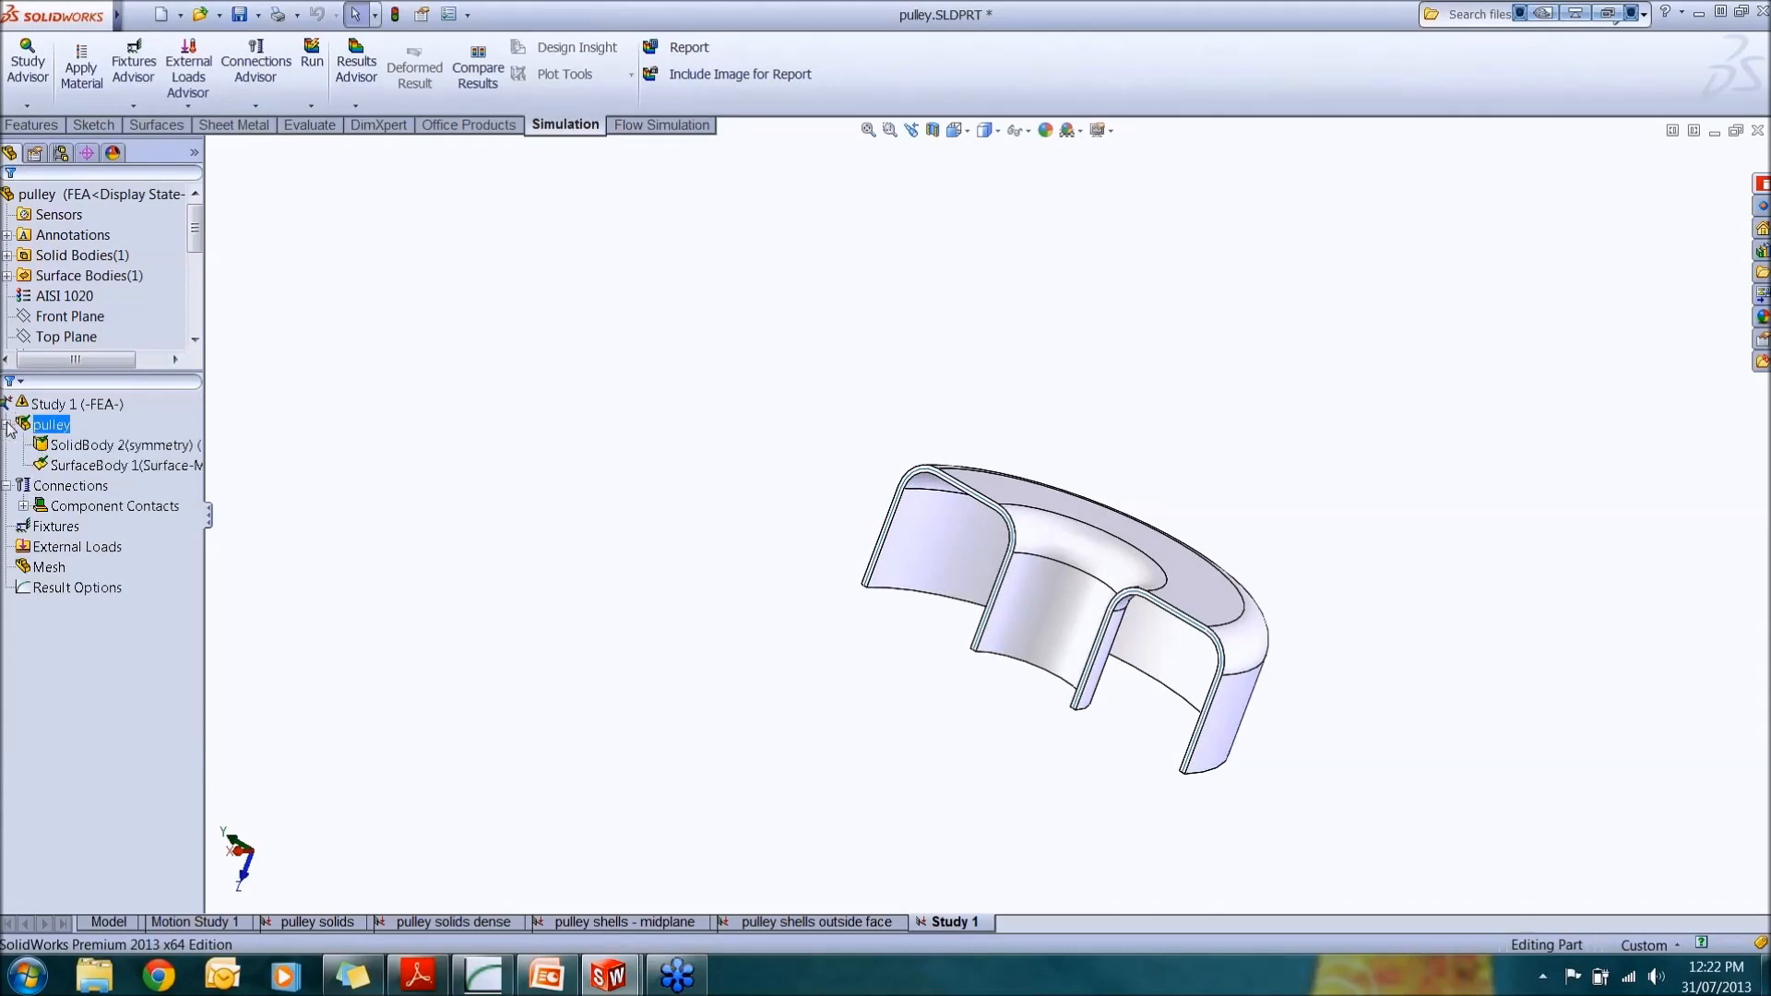
left_click(86, 445)
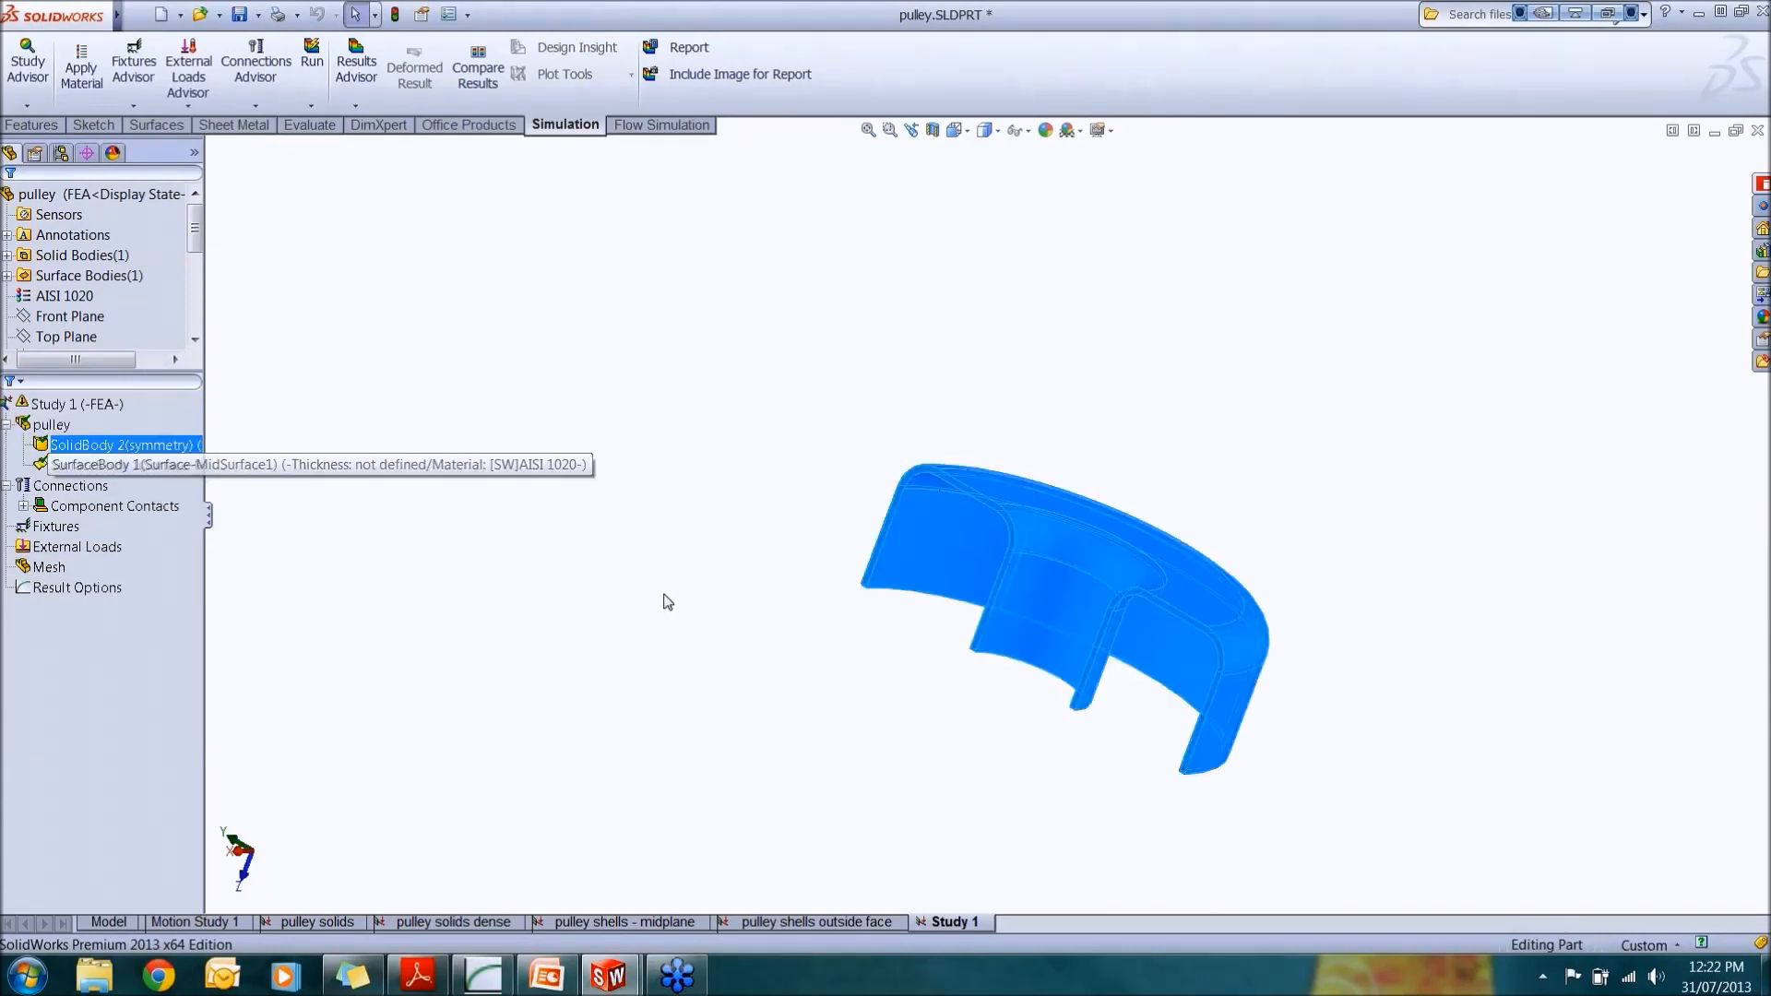
scroll(1107, 655, "down", 3)
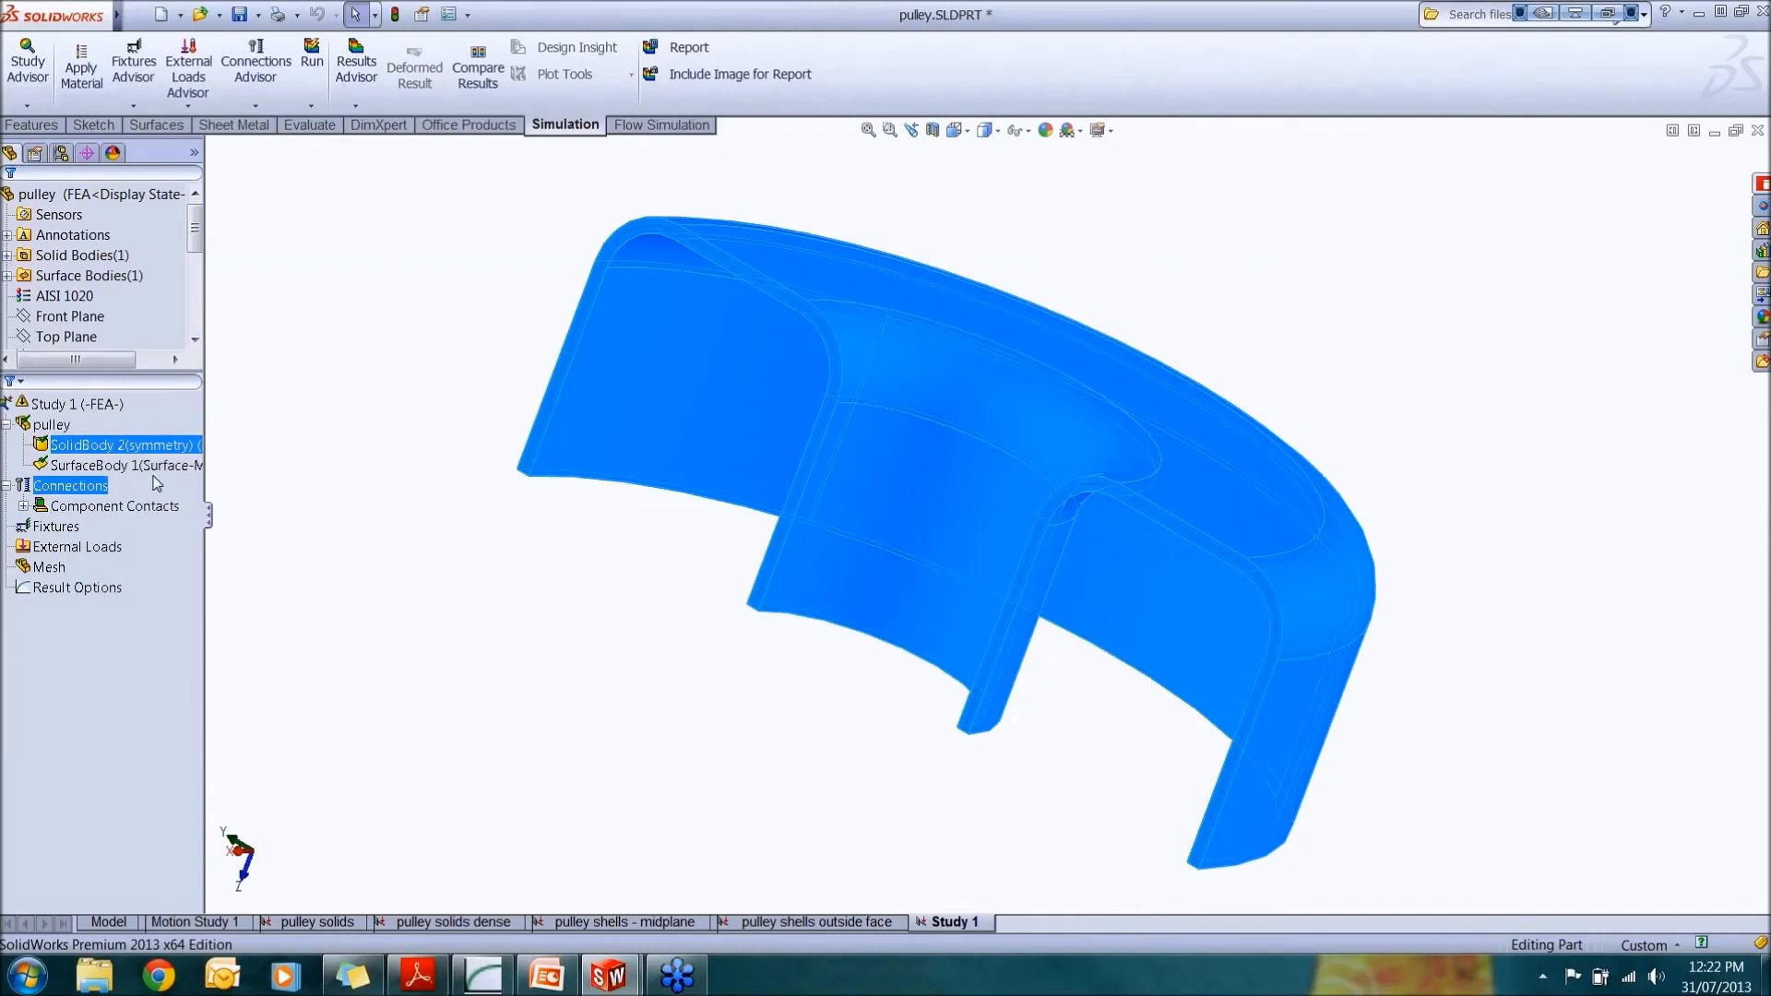
left_click(111, 465)
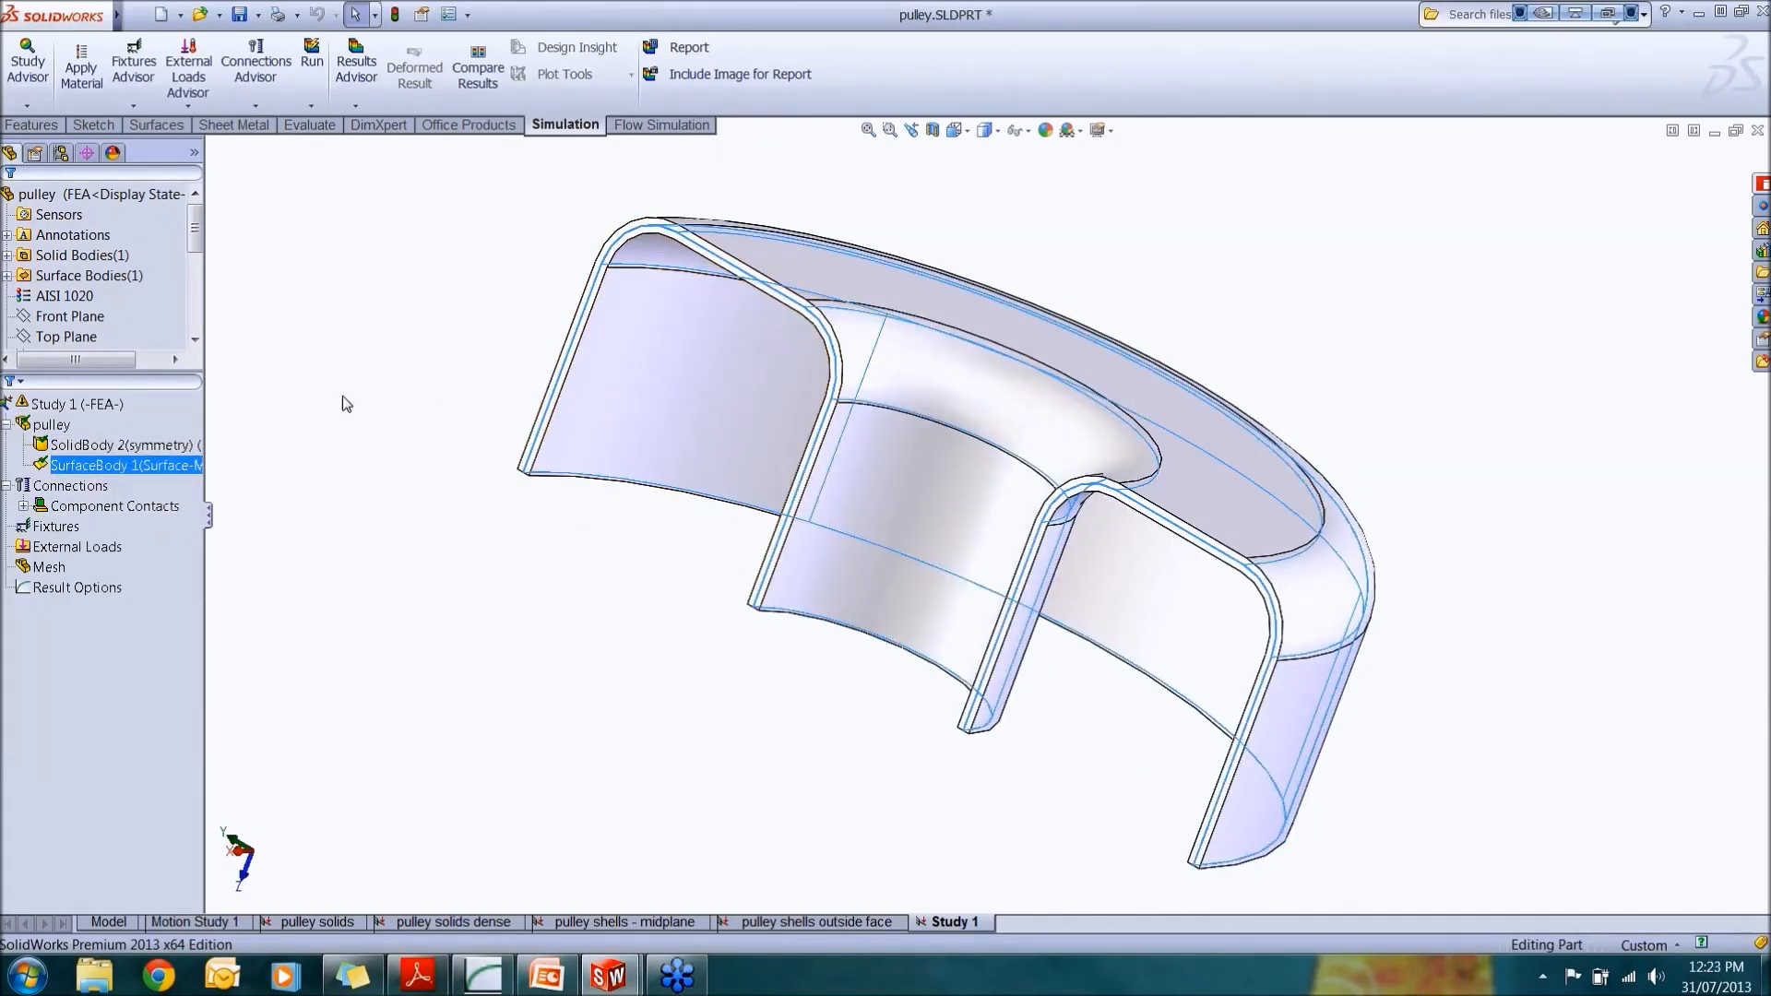
left_click(129, 446)
right_click(135, 448)
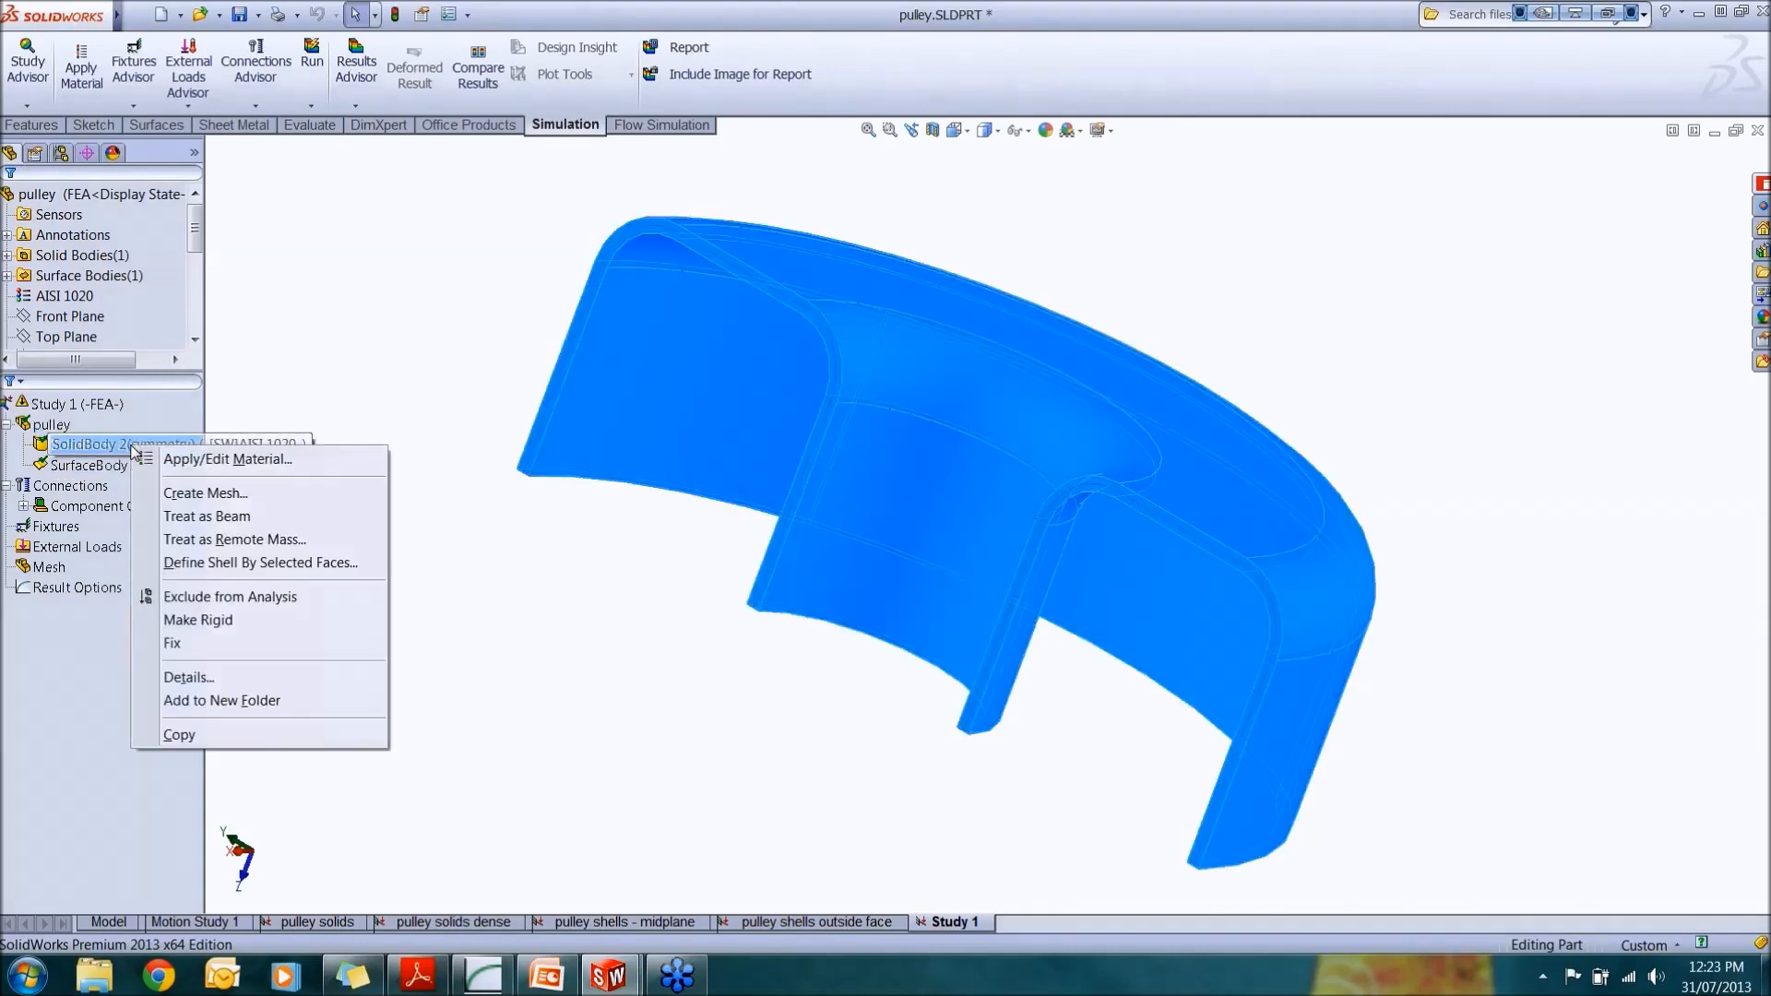
left_click(236, 596)
left_click(444, 605)
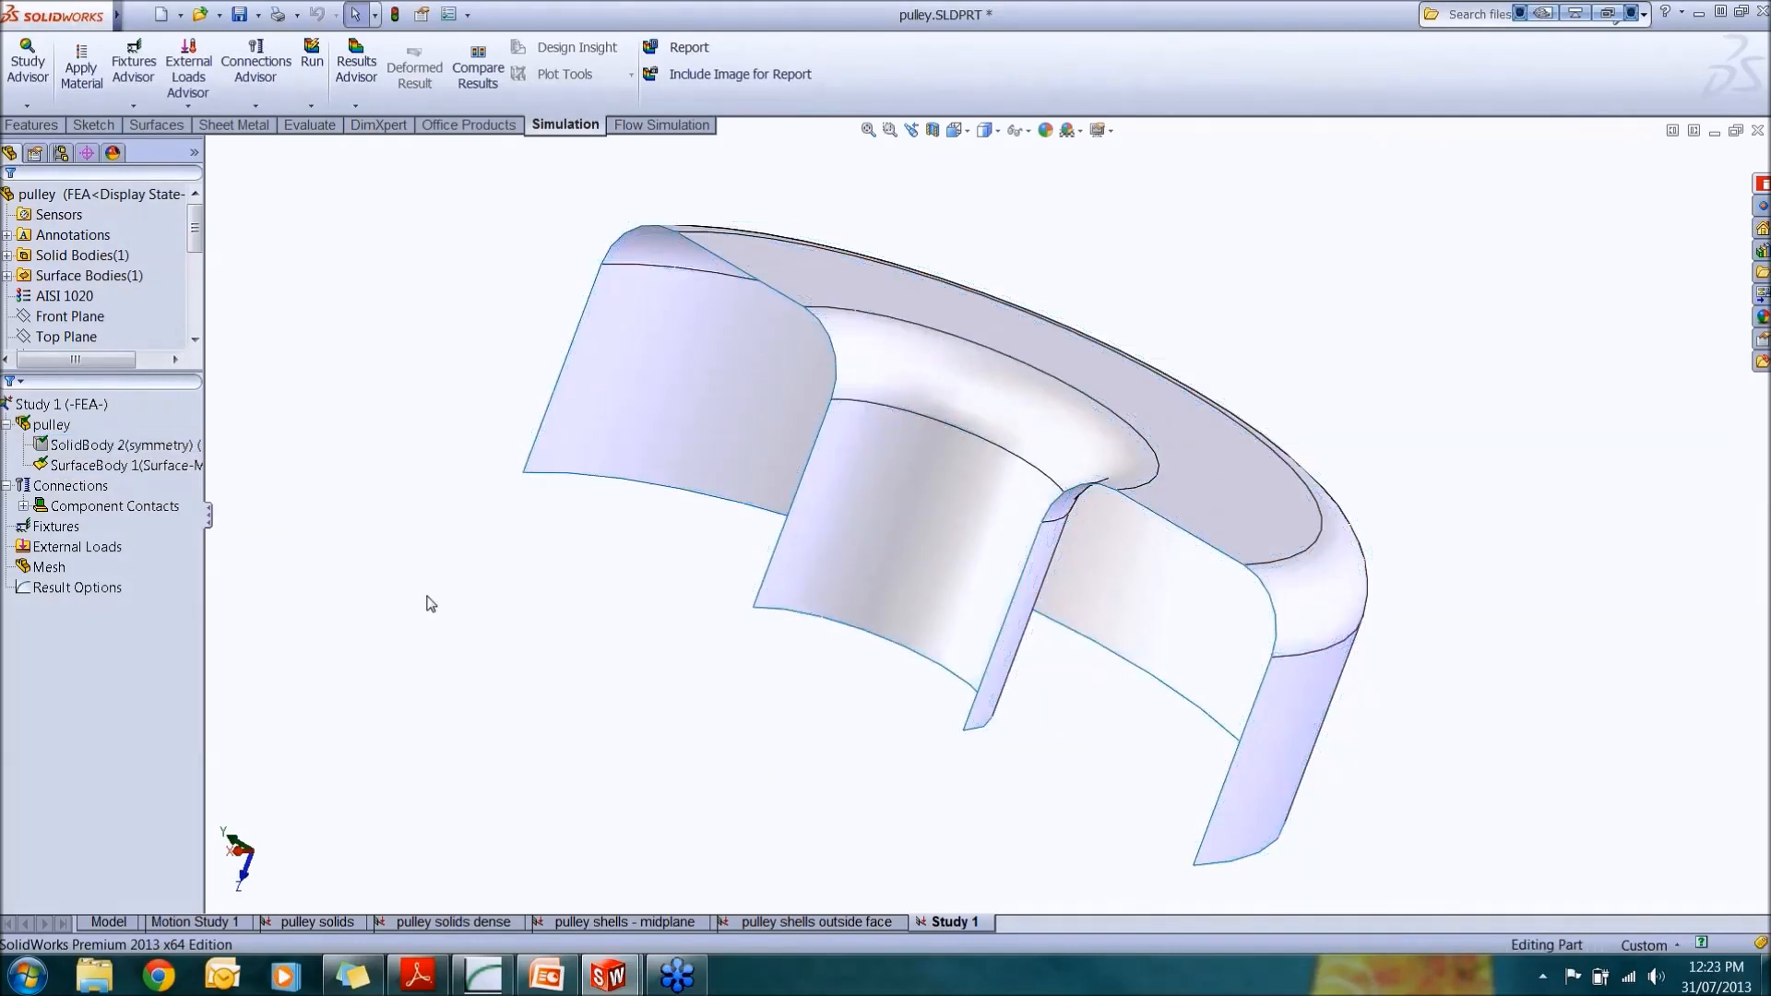
Step: Define a shell by selected faces on the surface body, picking all of its faces
middle_click_drag(703, 609, 858, 517)
left_click(104, 486)
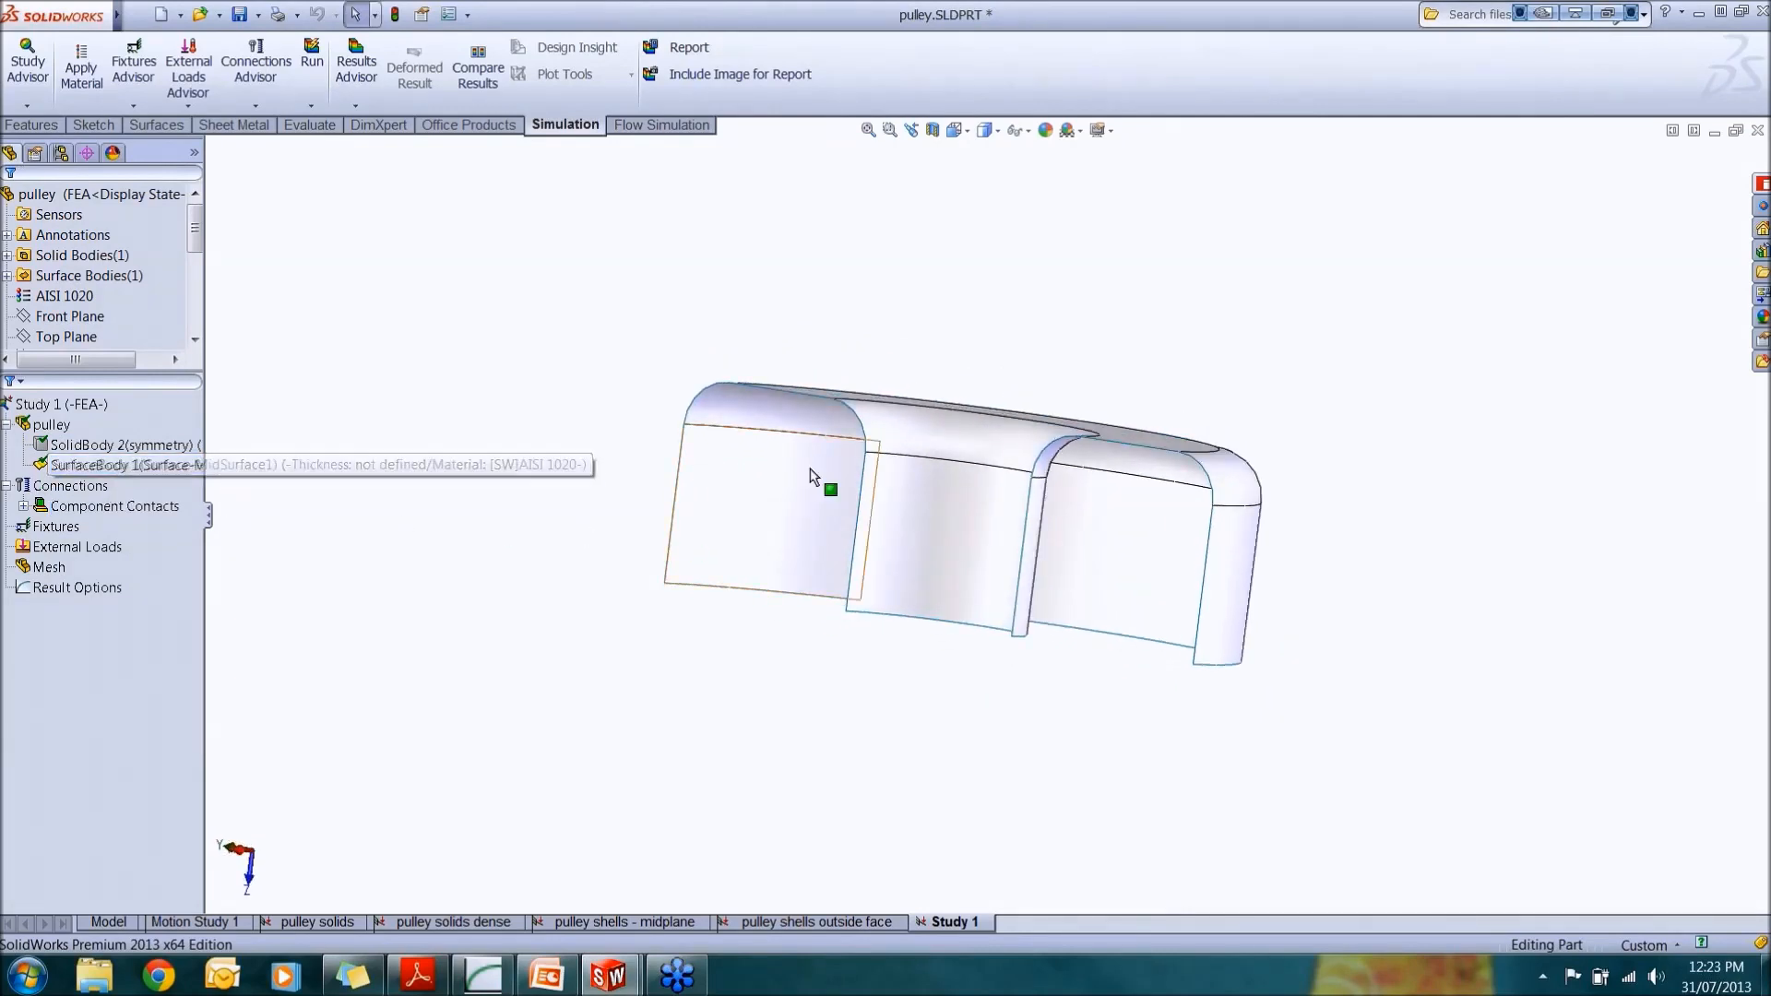
middle_click_drag(1071, 439, 1016, 490)
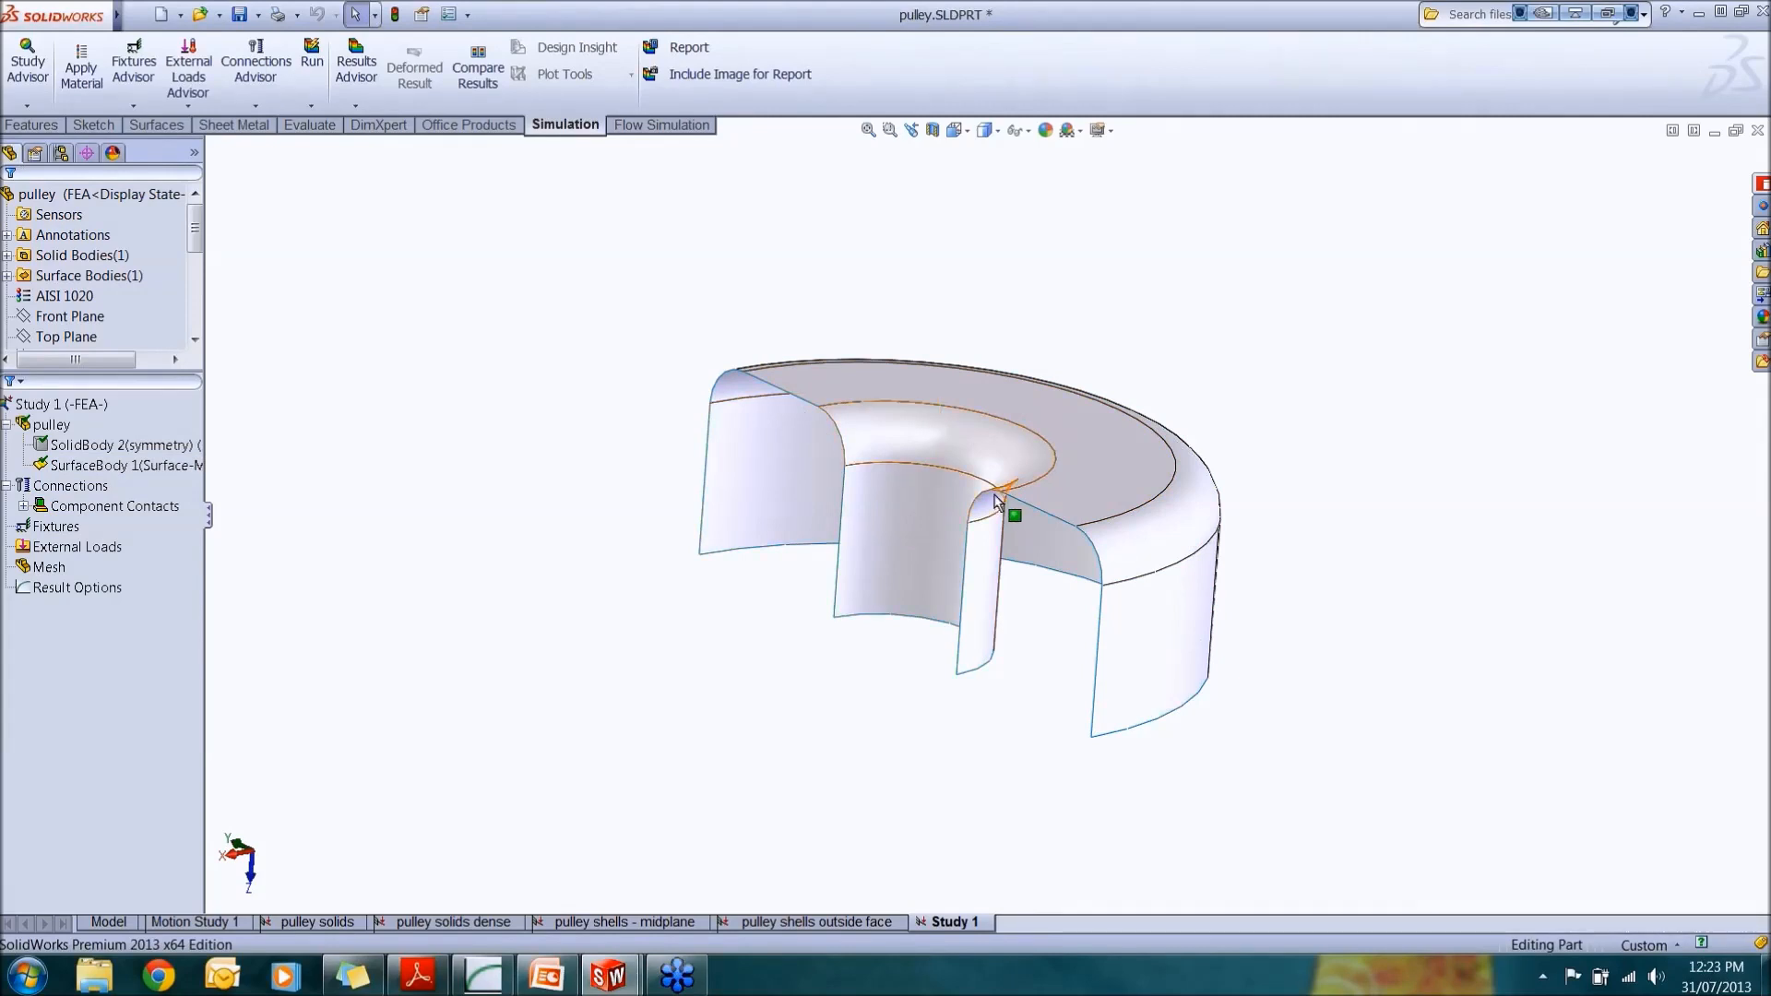
right_click(172, 468)
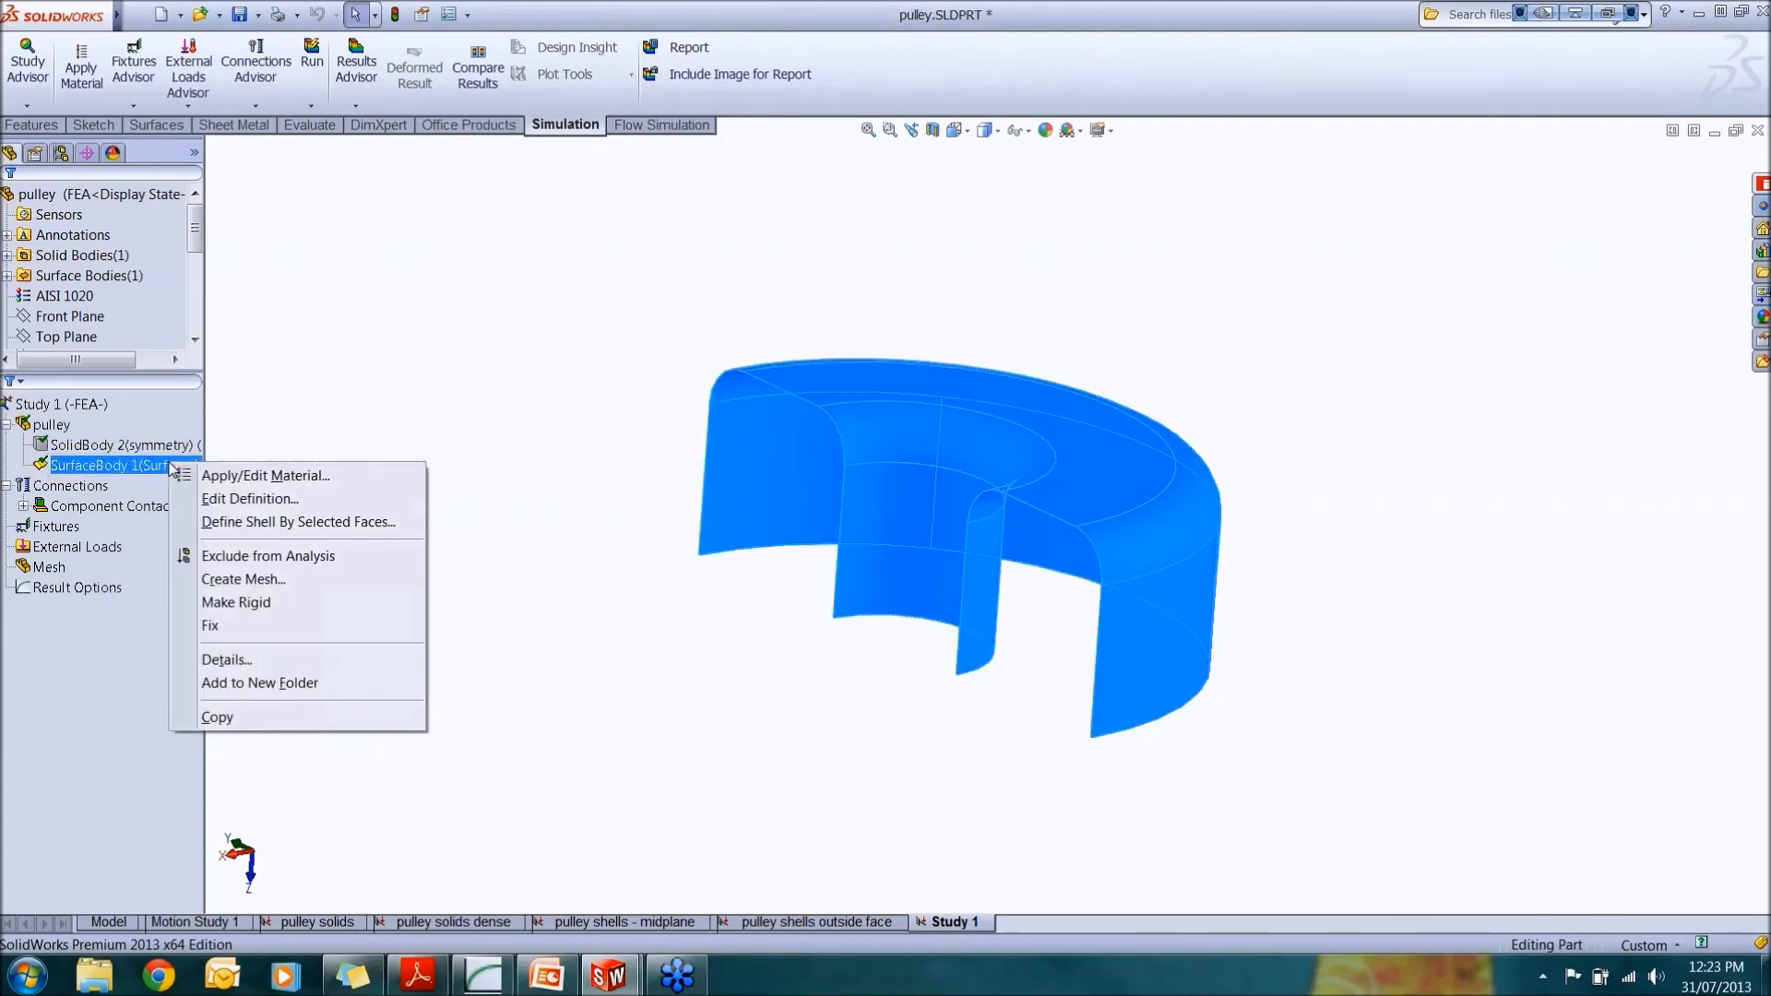
left_click(231, 522)
middle_click_drag(554, 483, 842, 518)
left_click(839, 515)
left_click(919, 451)
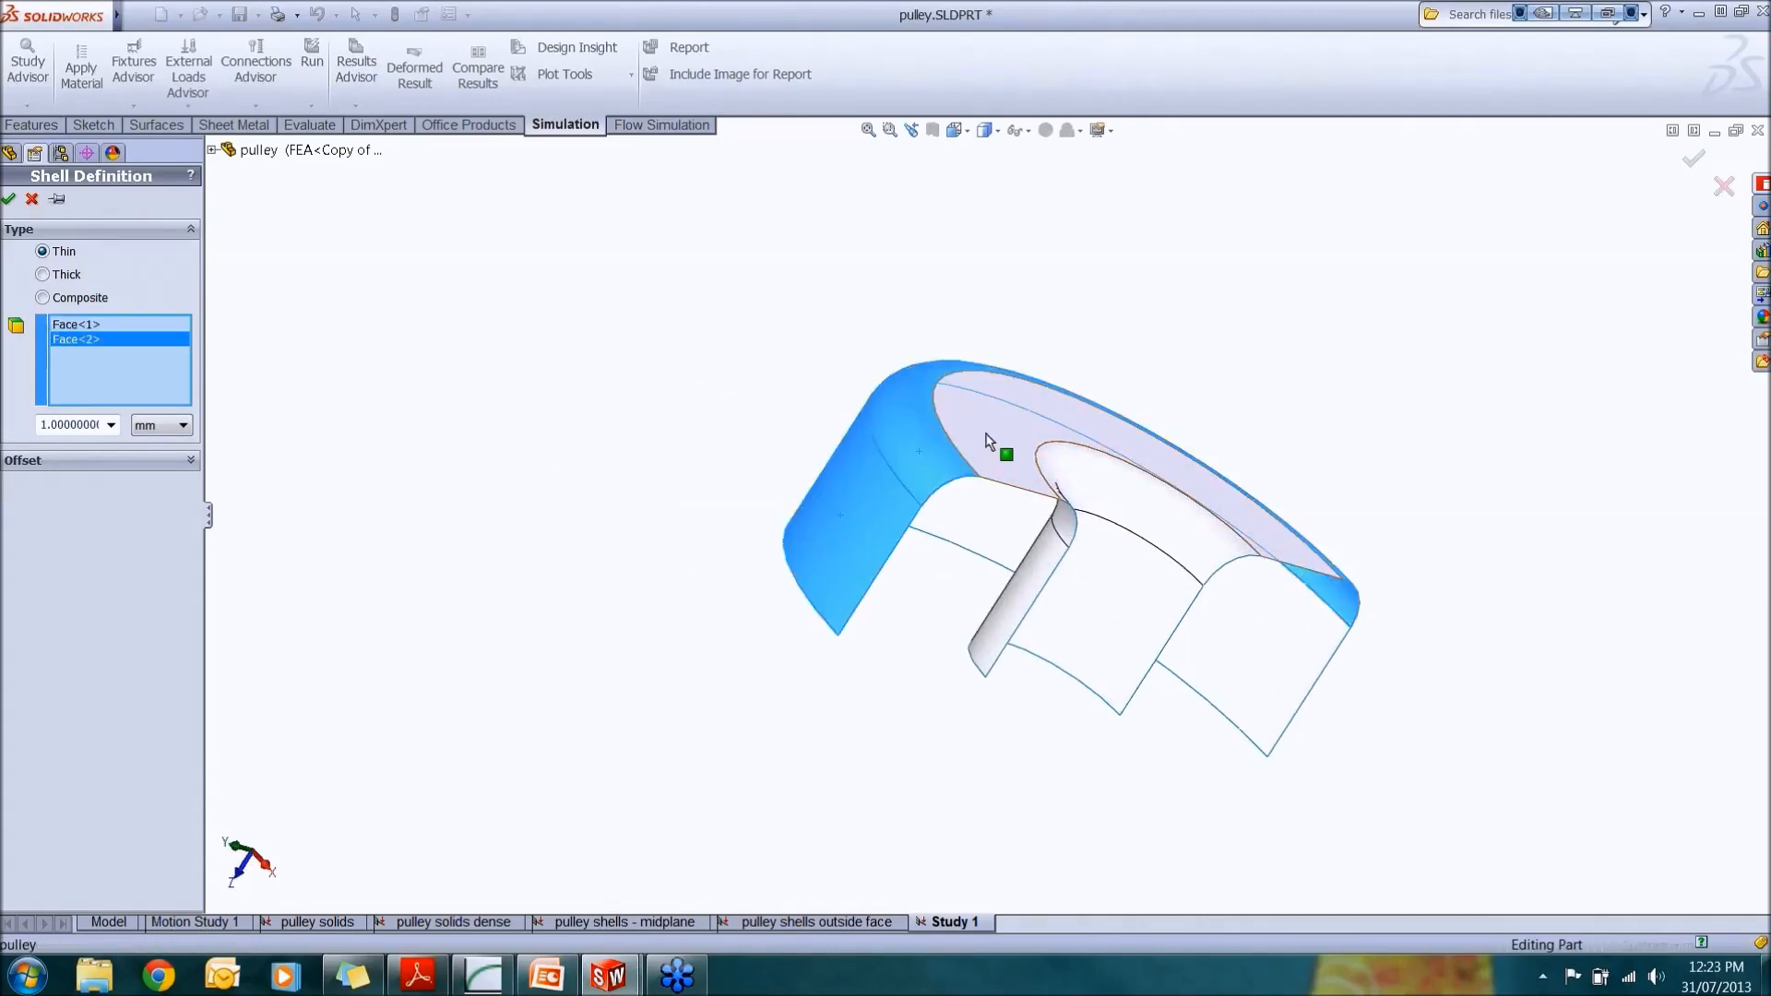
left_click(979, 451)
left_click(1137, 542)
left_click(1132, 586)
middle_click_drag(1132, 586, 917, 688)
left_click(1218, 595)
left_click(1076, 544)
middle_click_drag(1075, 545, 580, 735)
Step: Set the thin shell thickness to 2 mm
left_click(74, 426)
type("2")
key("Tab")
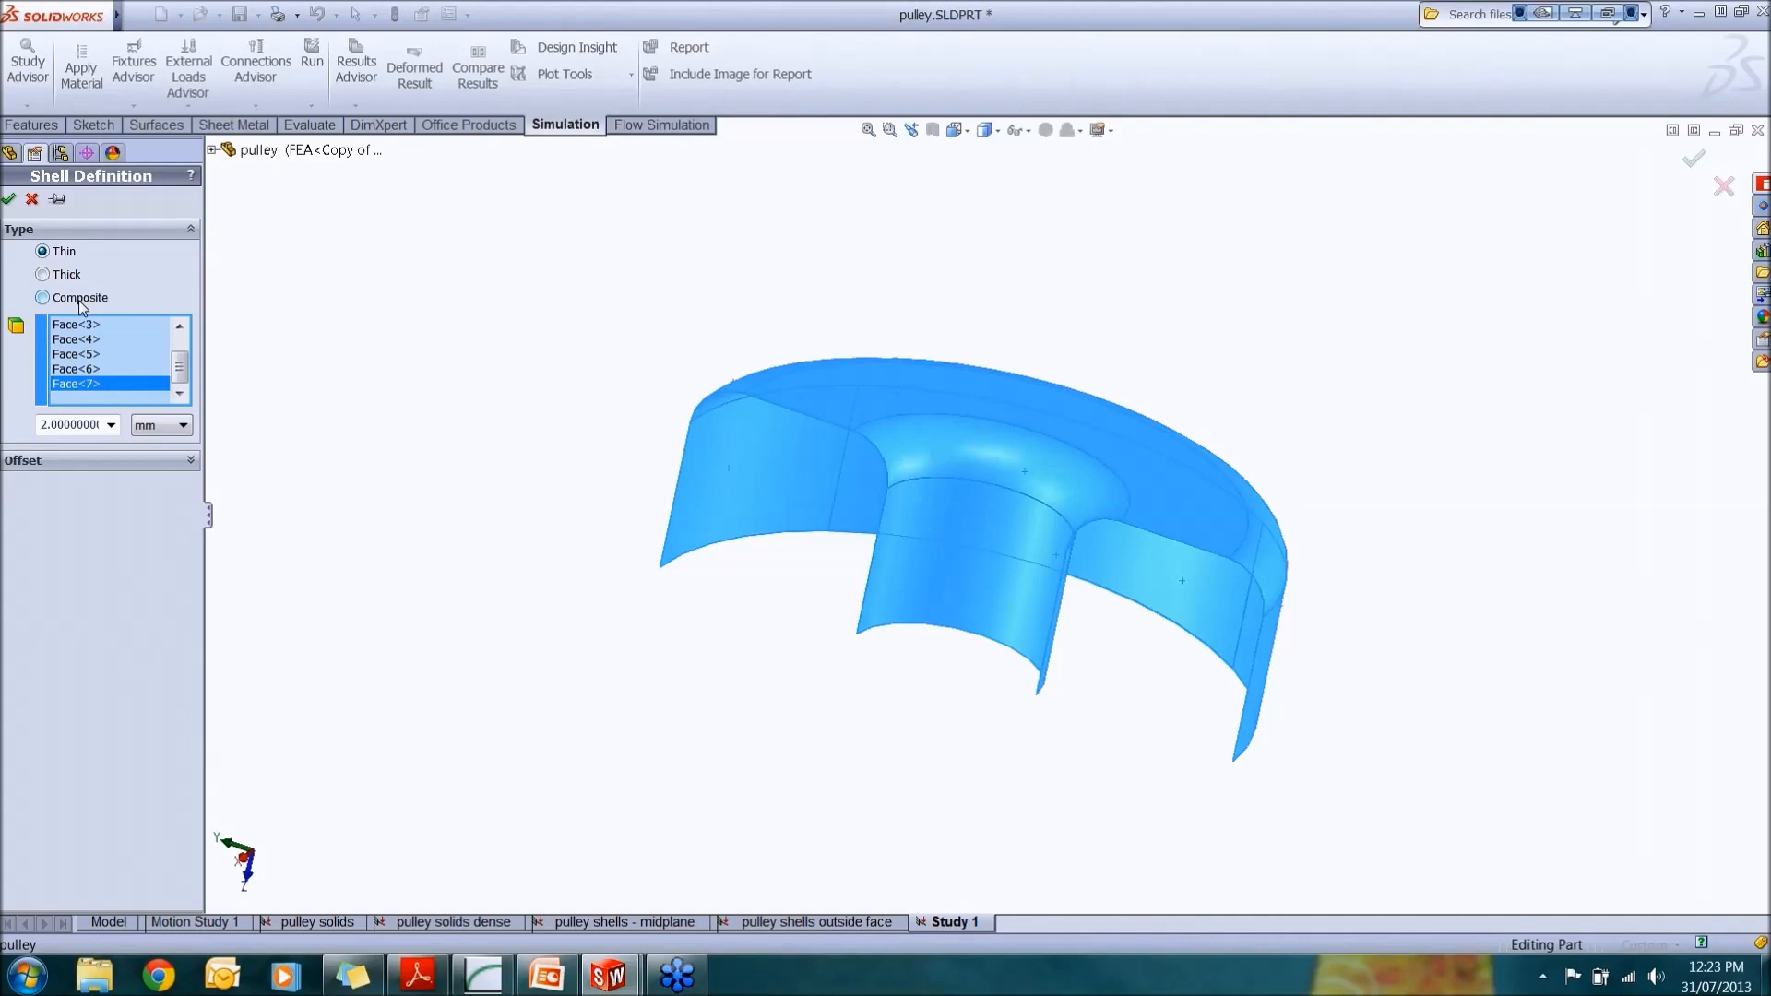
Step: Switch to the Shell Element Webinar presentation and show the Shell Type slide as a slide show
left_click(548, 979)
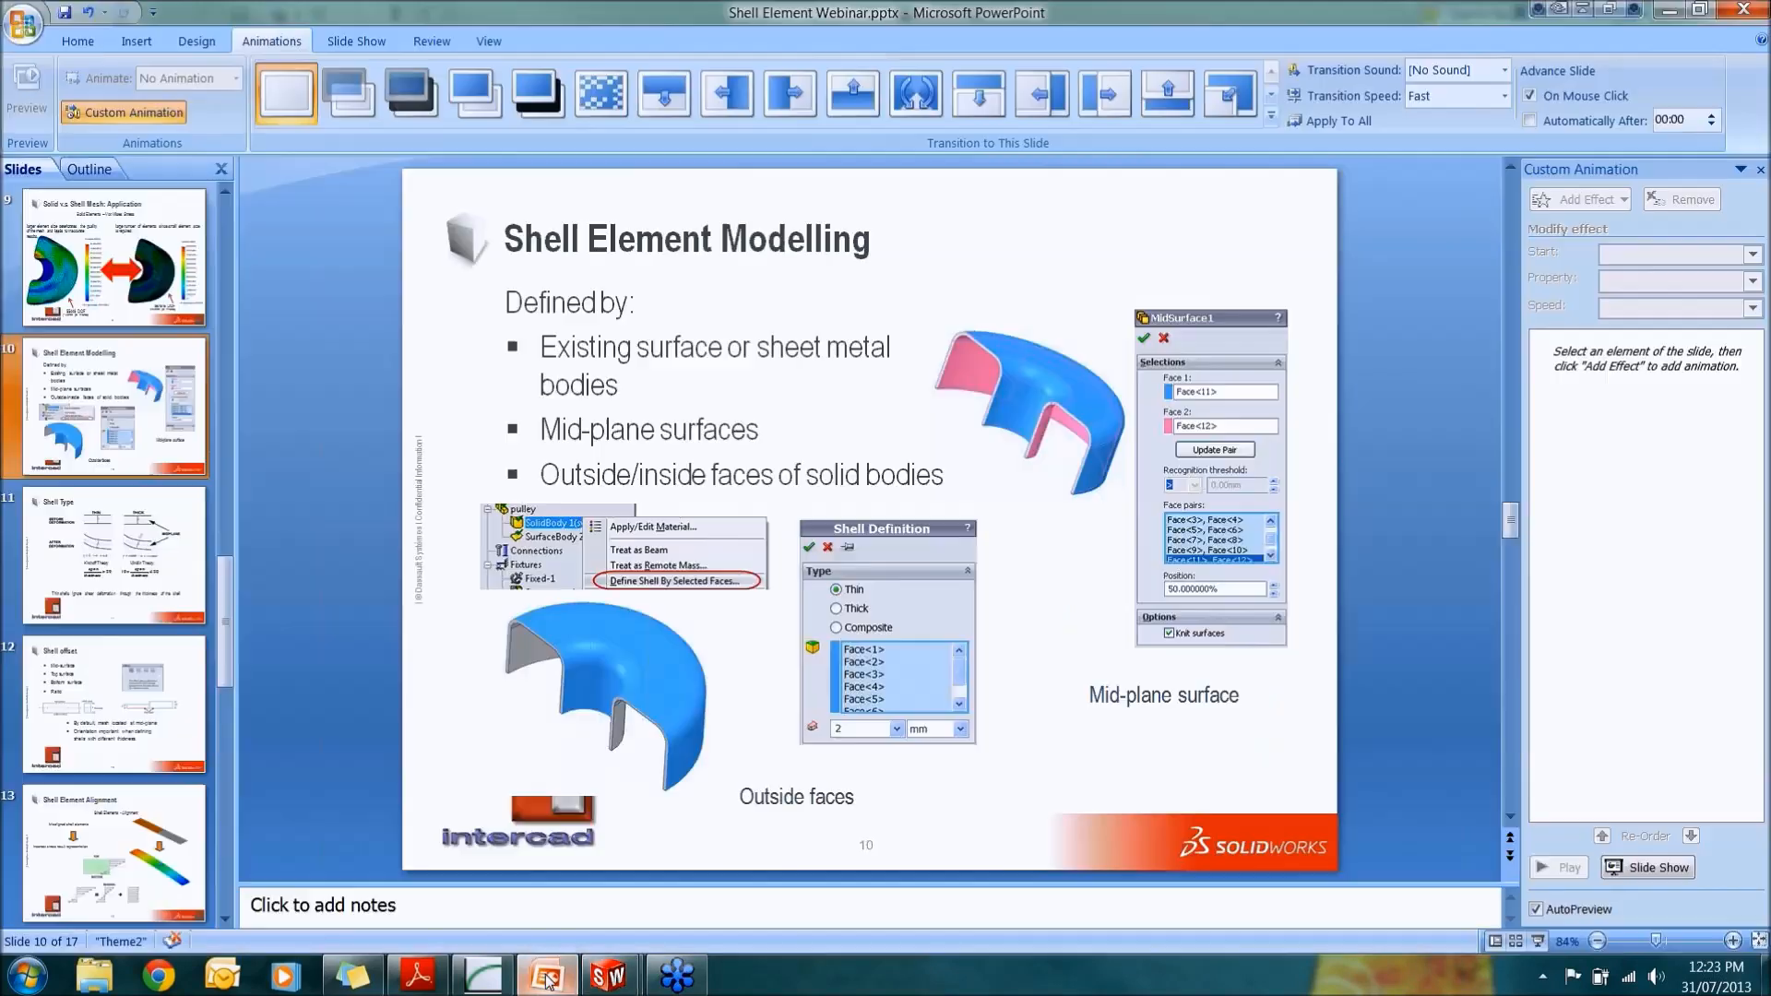
left_click(152, 577)
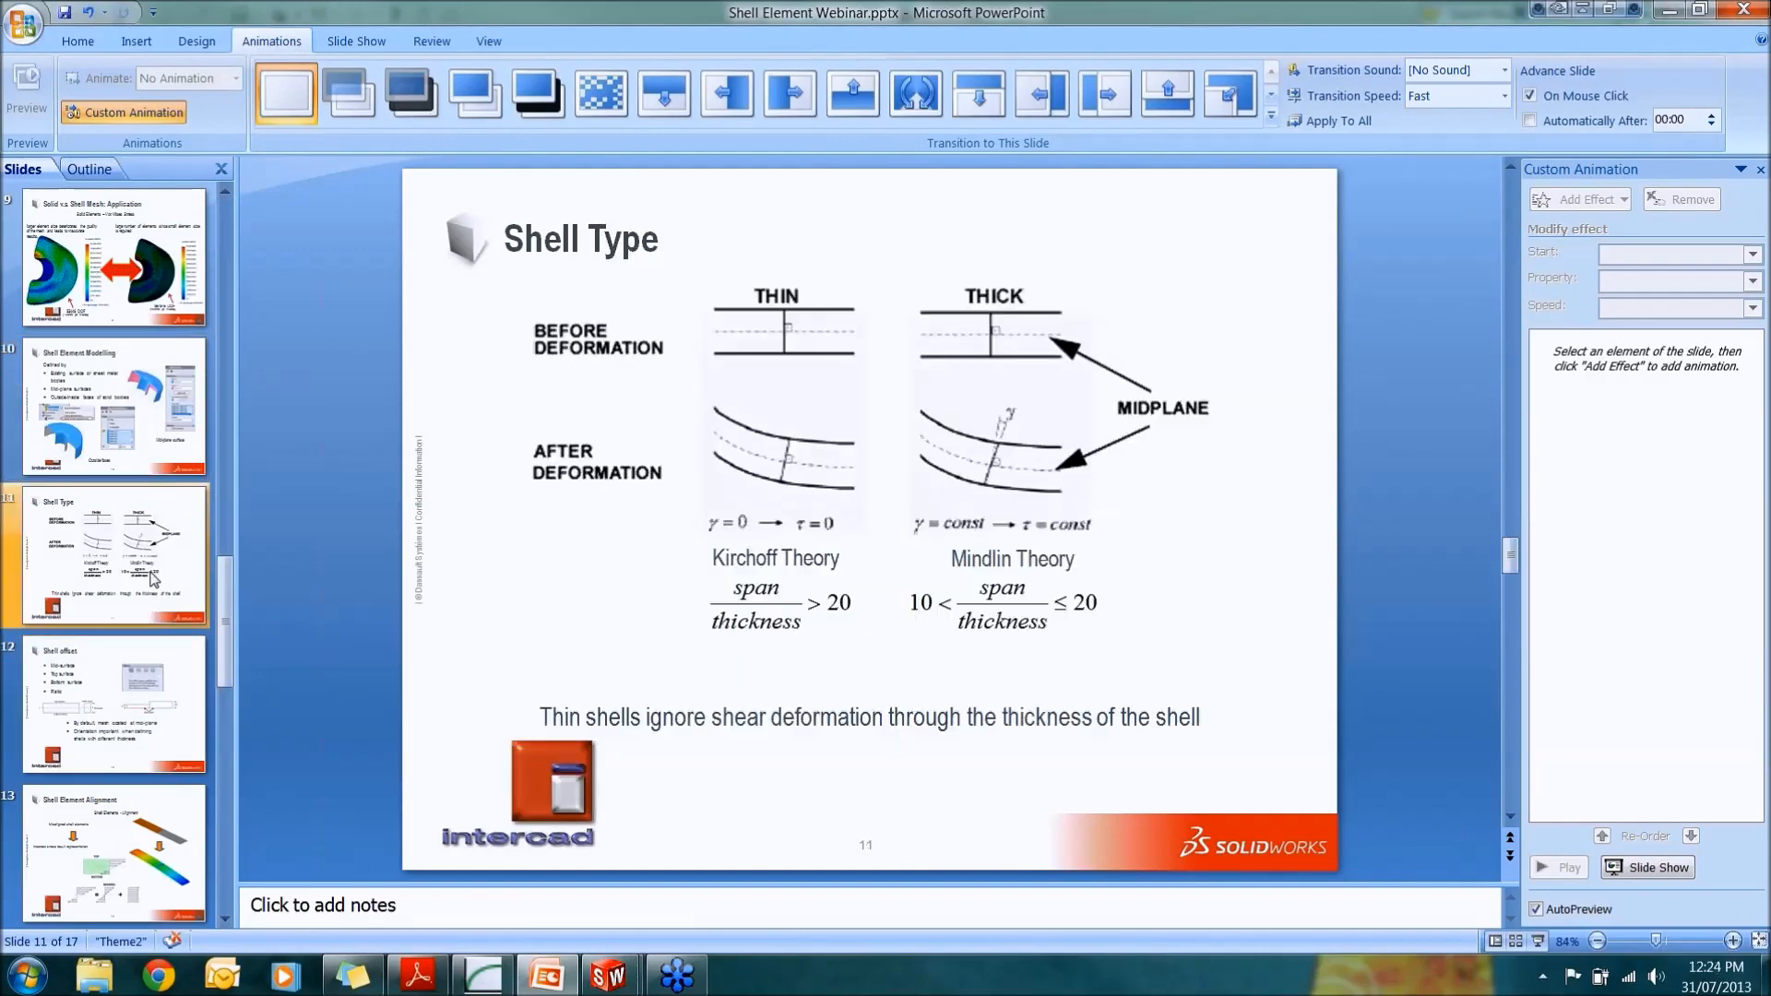
left_click(1538, 941)
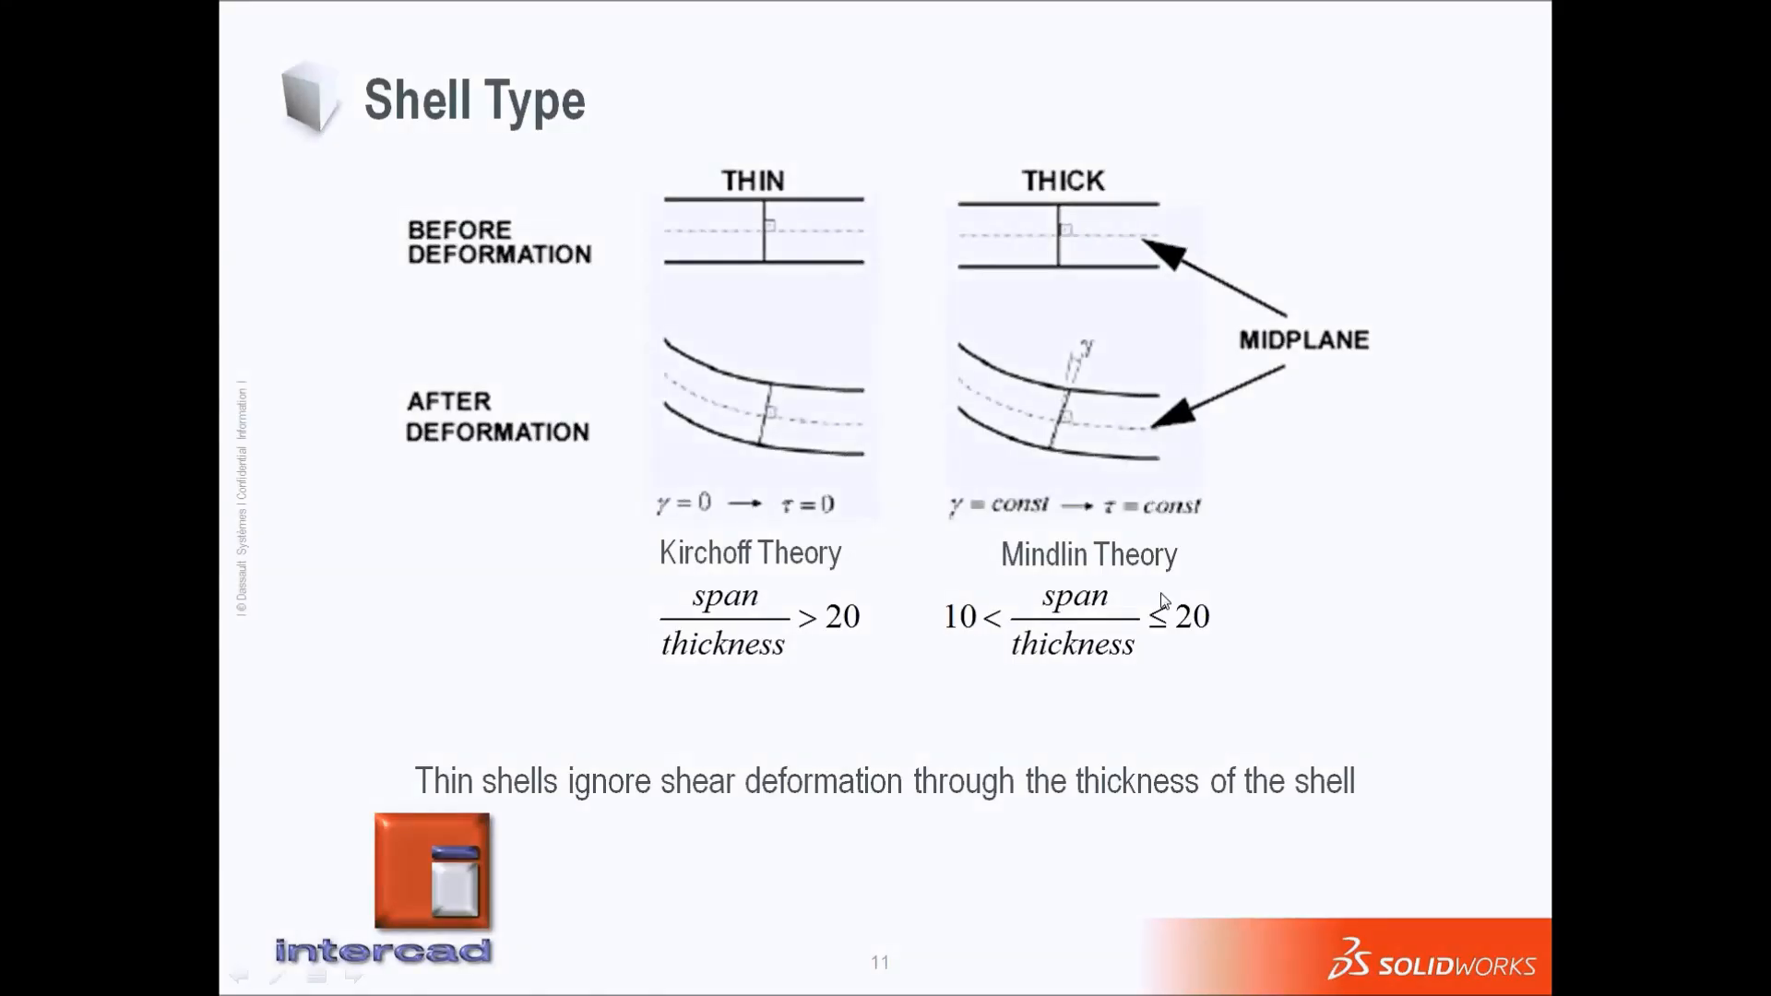
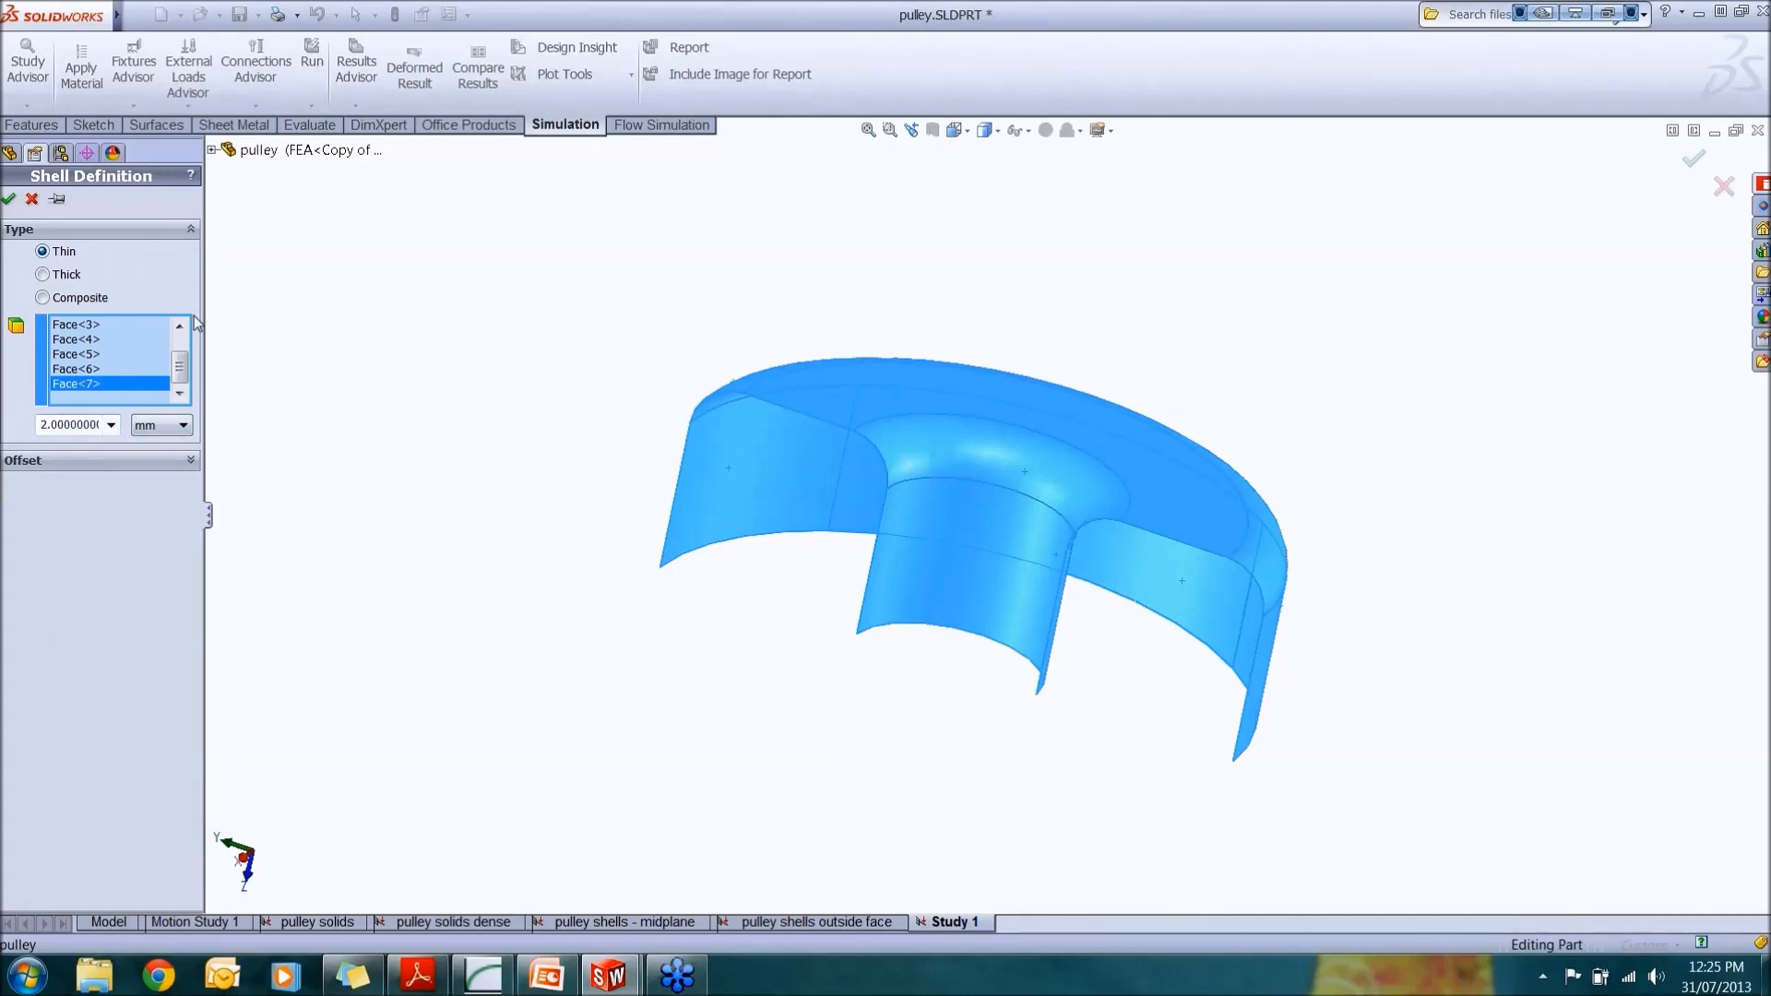
Step: Confirm the 2 mm thin shell definition and check the surface body listed in Study 1
left_click(9, 199)
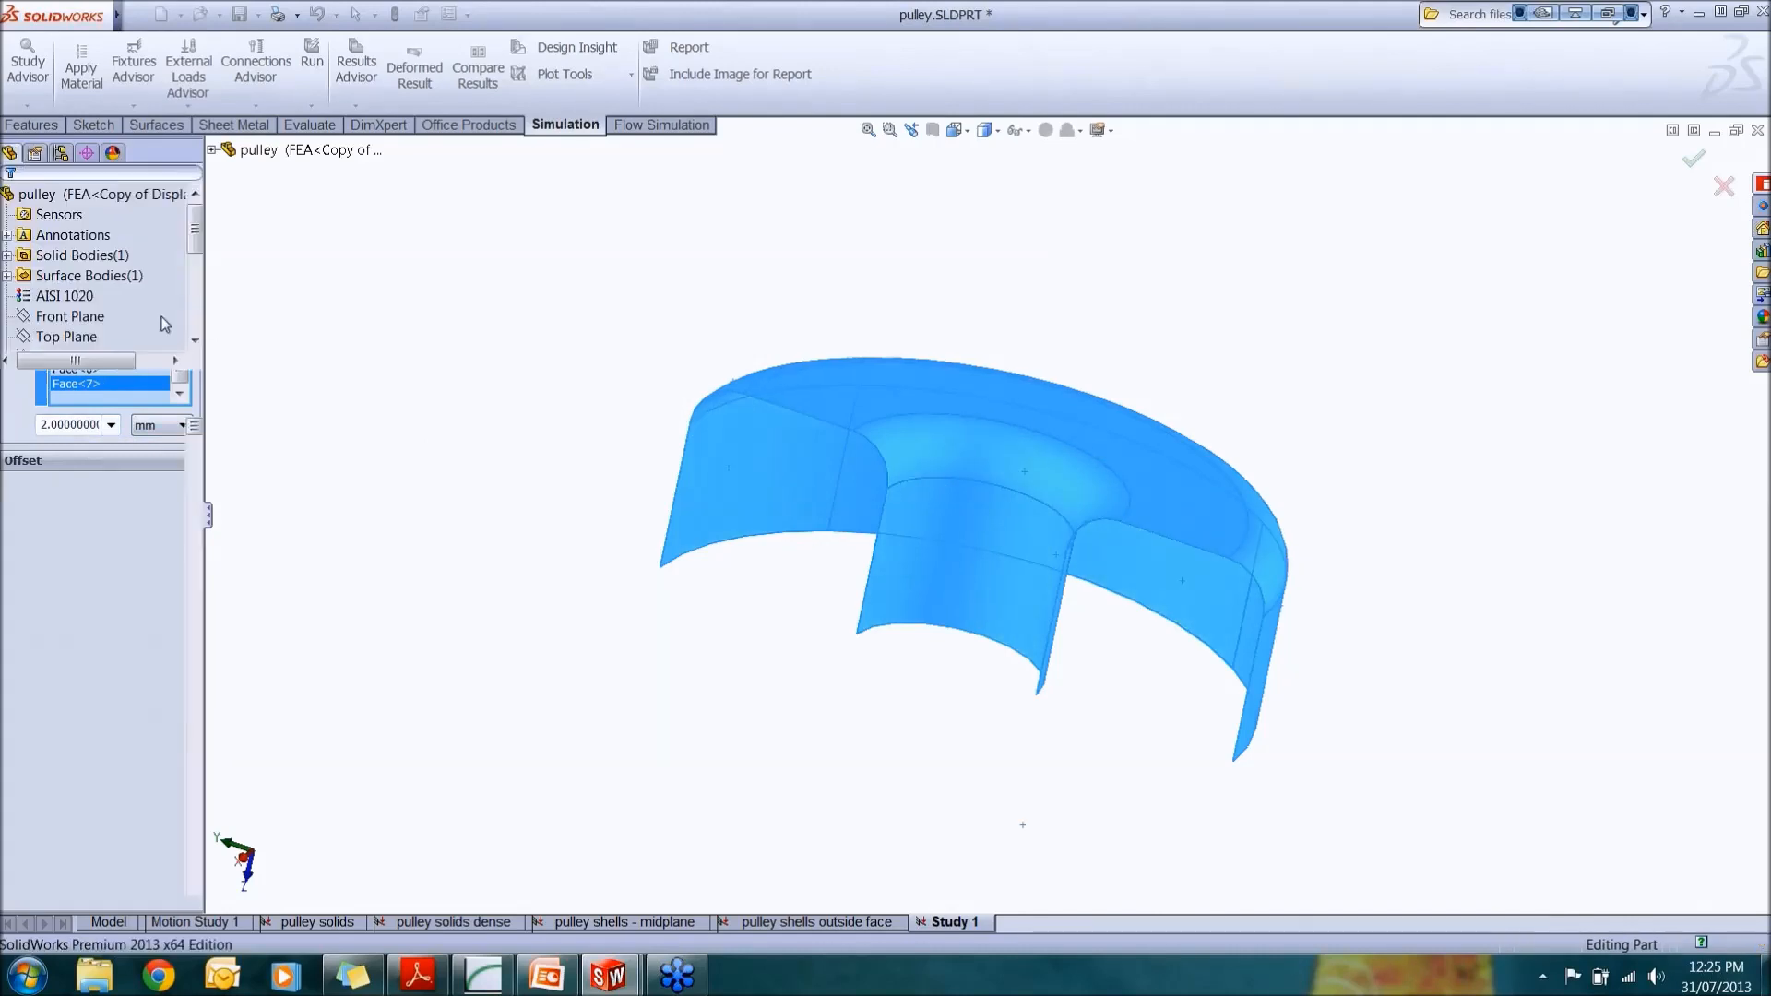
left_click(140, 489)
left_click(109, 467)
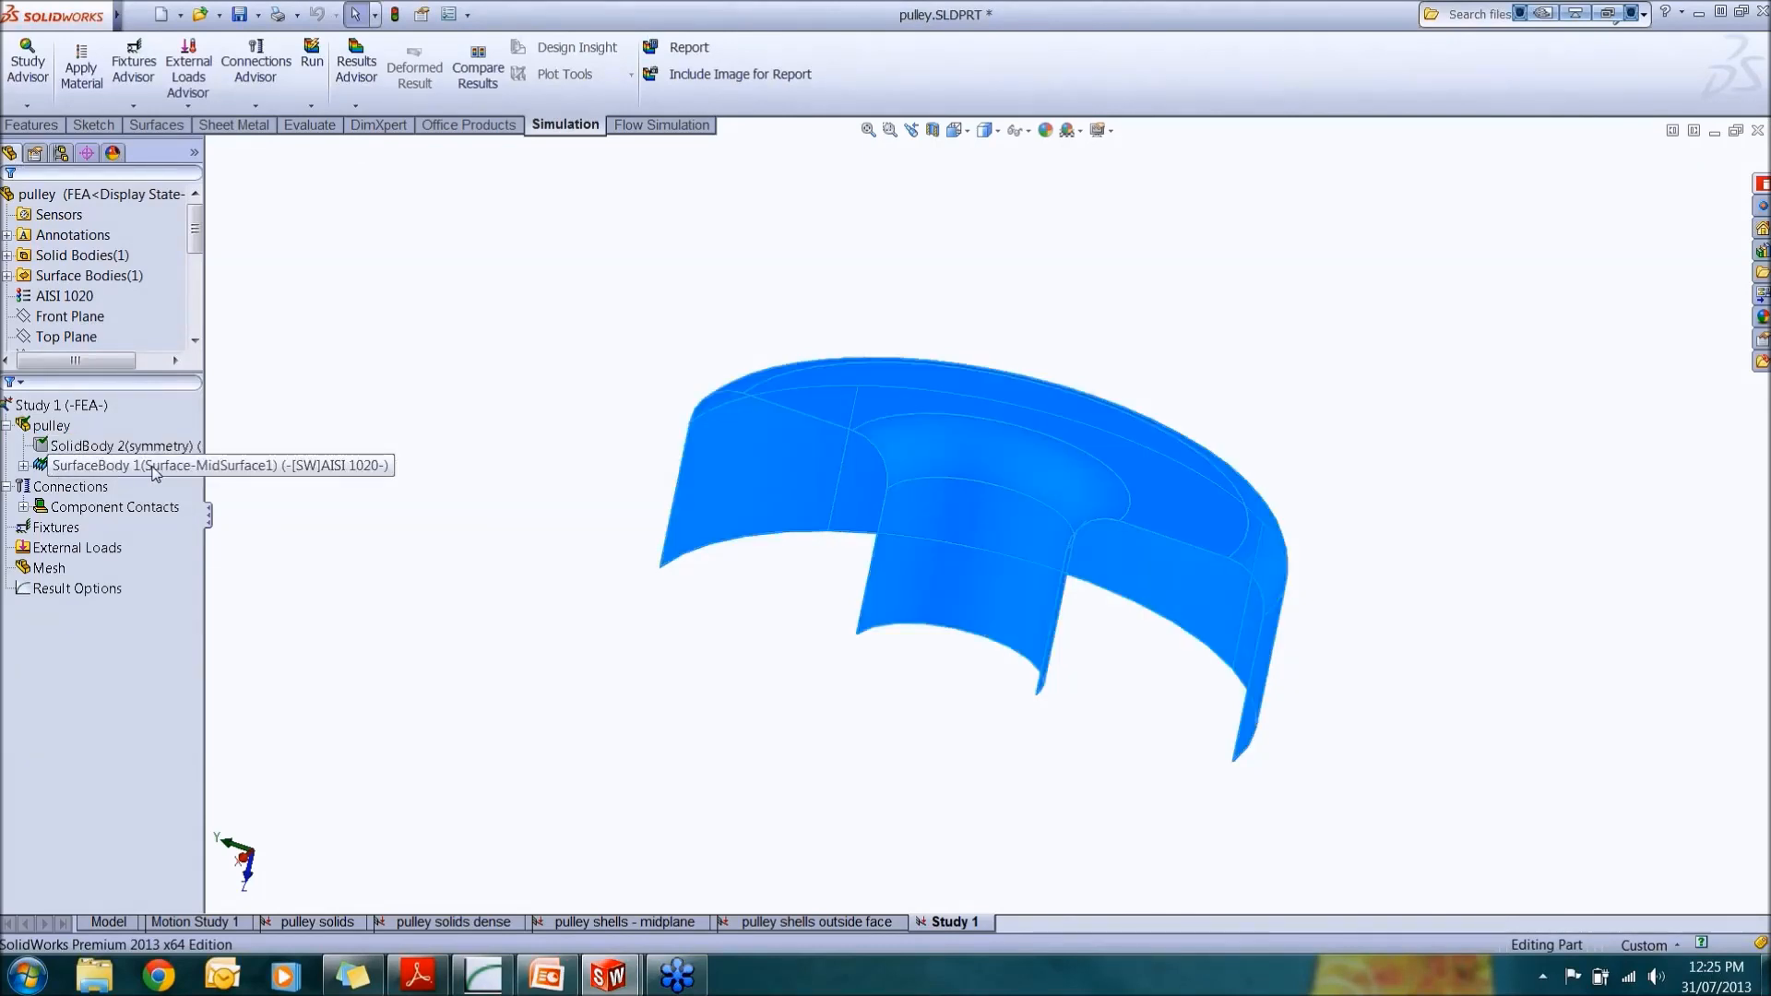
left_click(109, 468)
Step: Open the pulley shells - midplane study and review its fixtures, reference geometry and mesh control definition
left_click(585, 915)
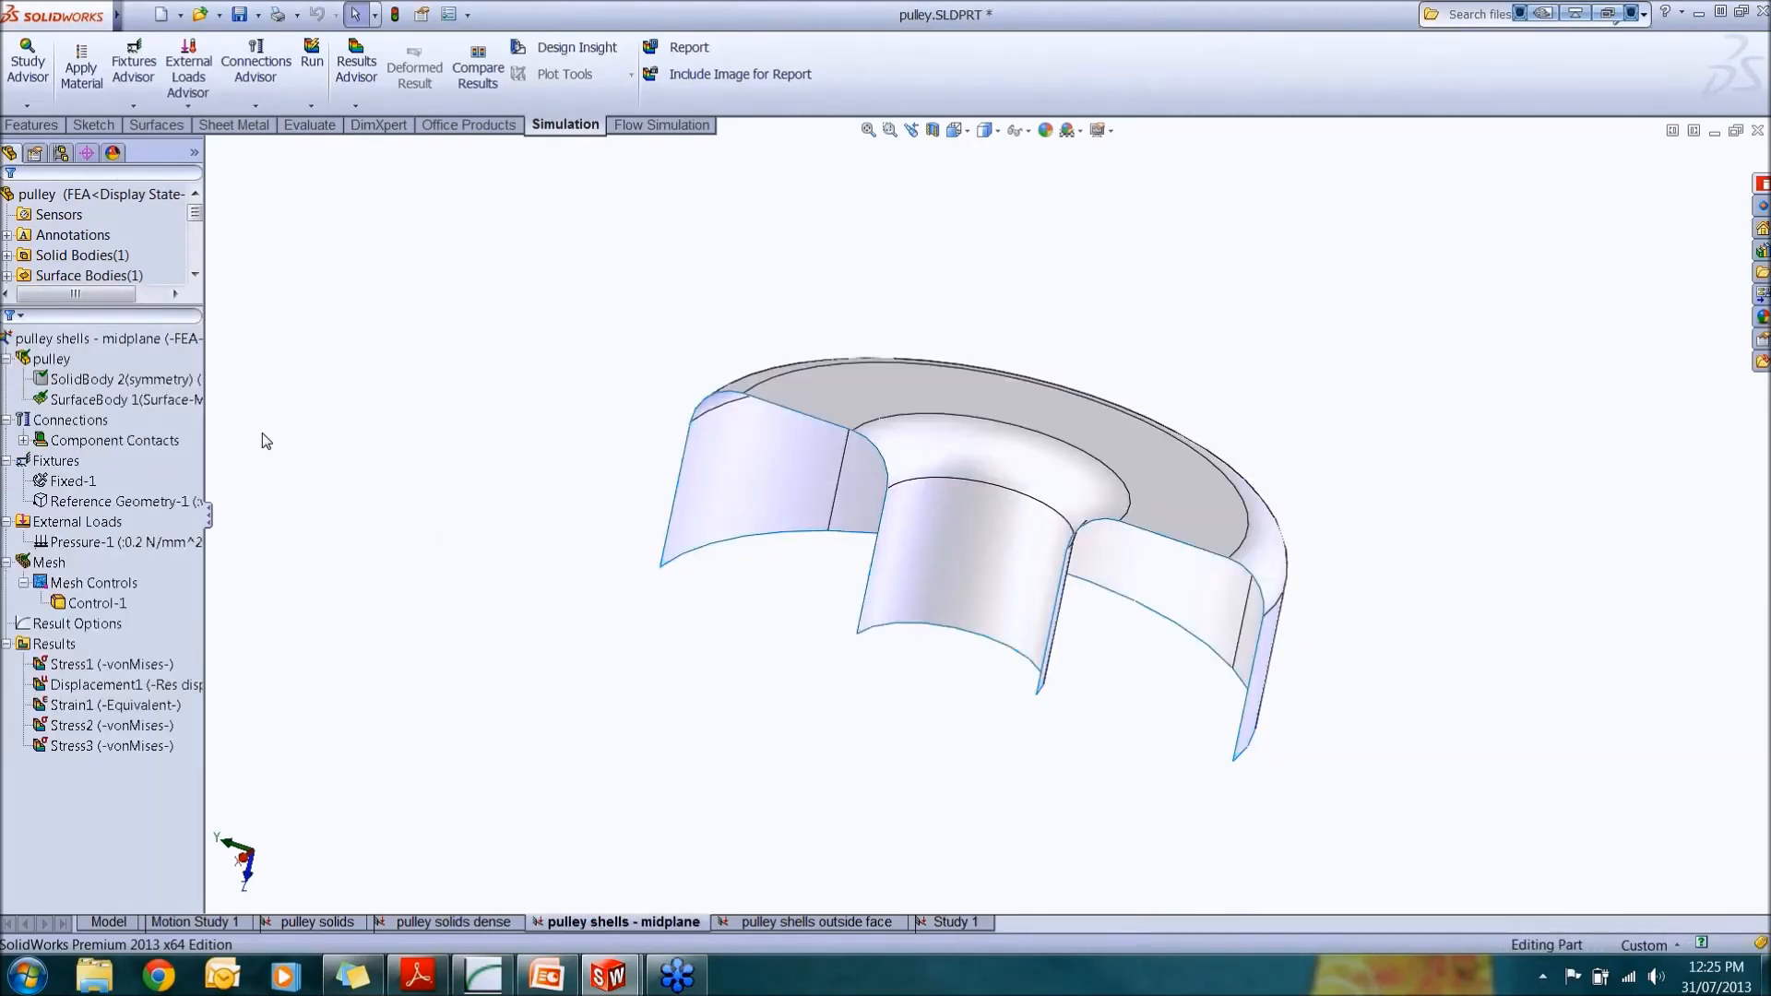
left_click(70, 481)
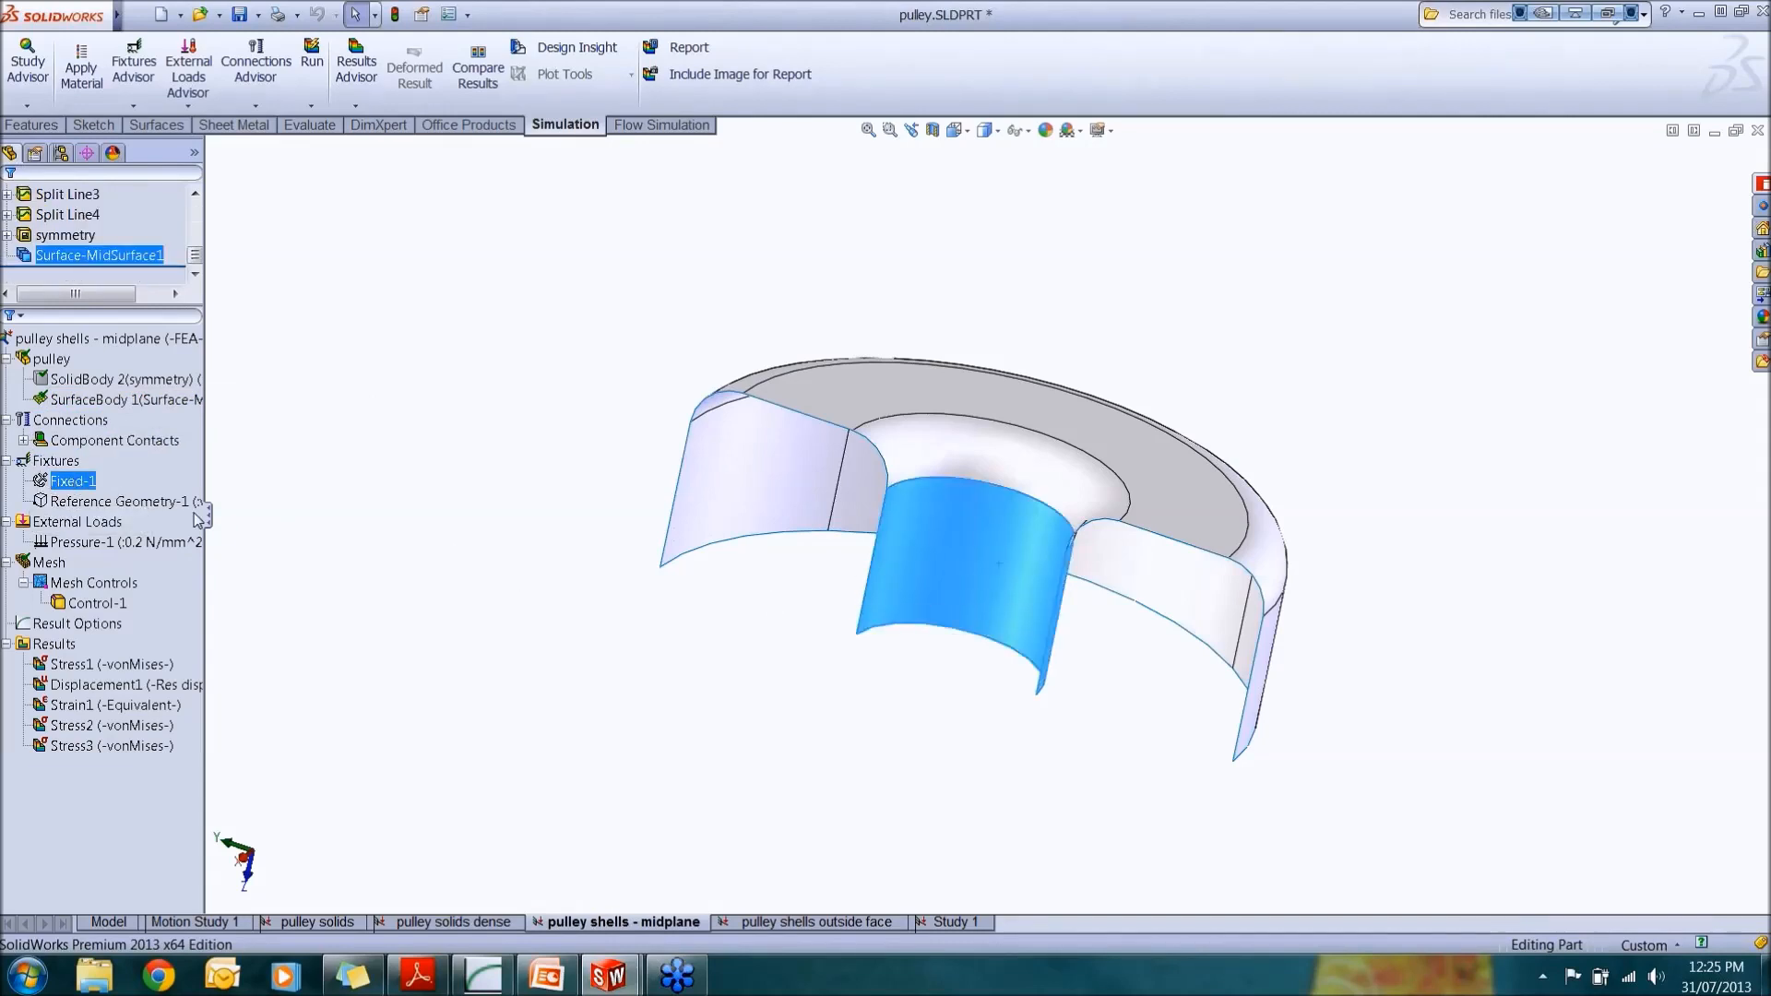
left_click(127, 503)
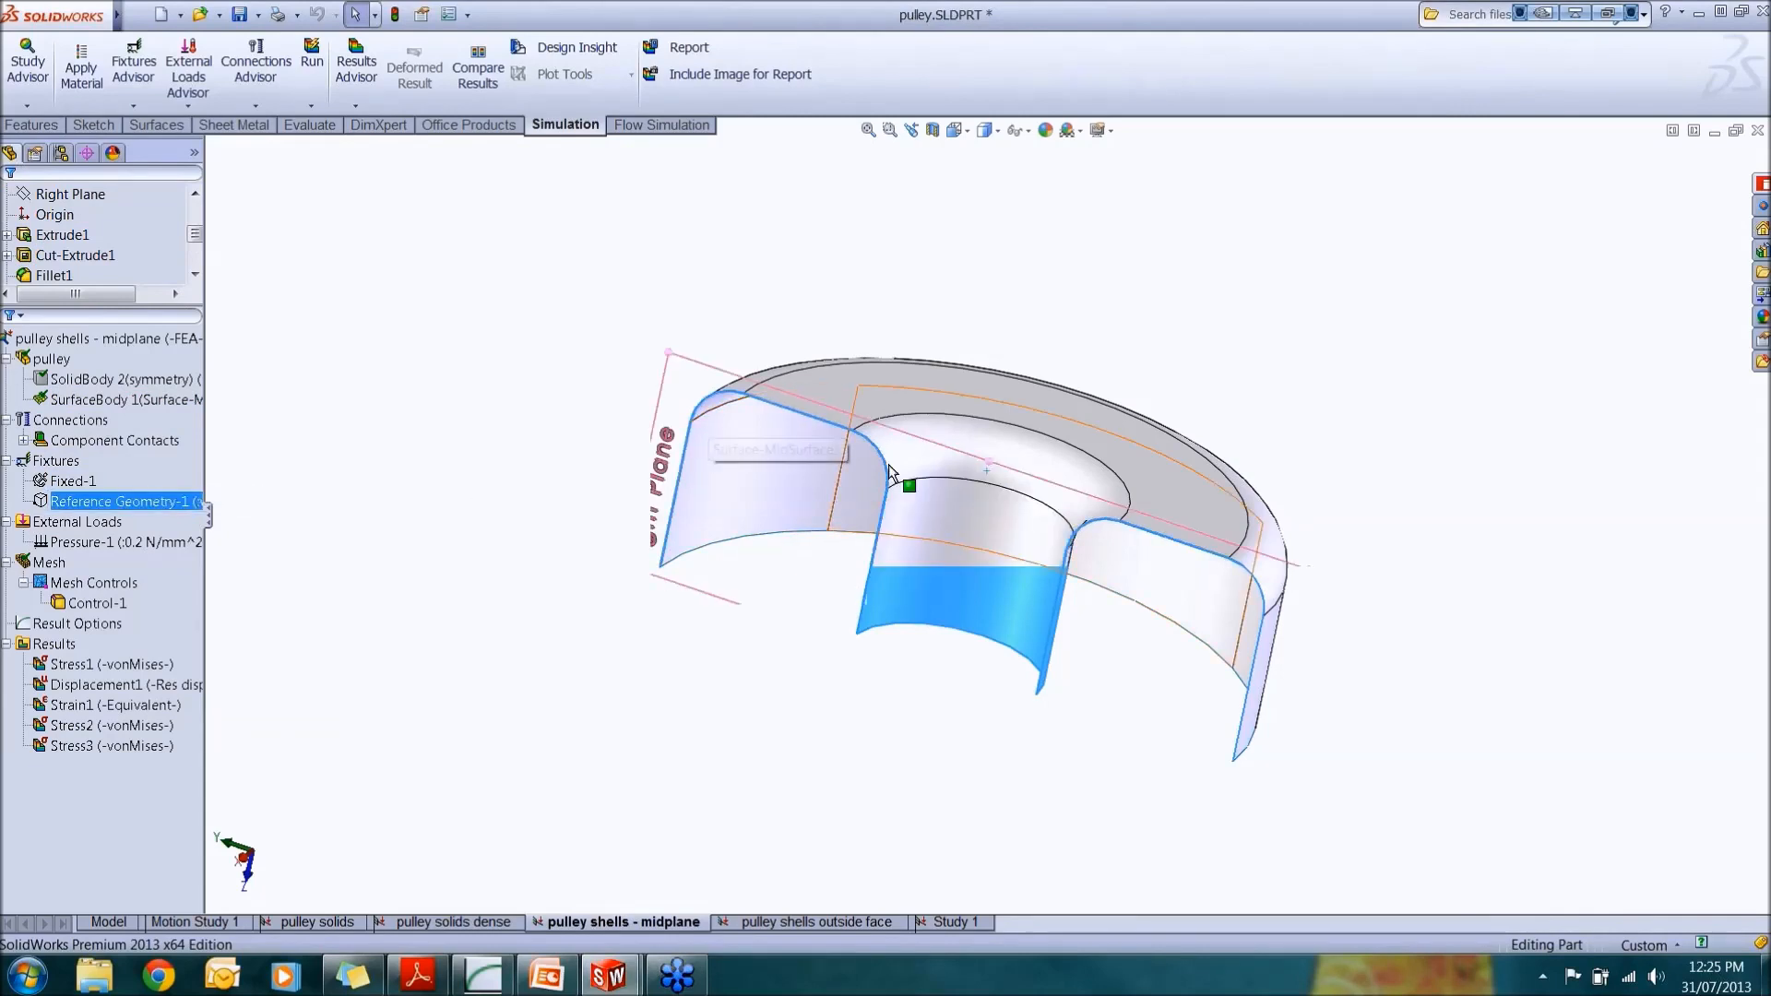
left_click(562, 741)
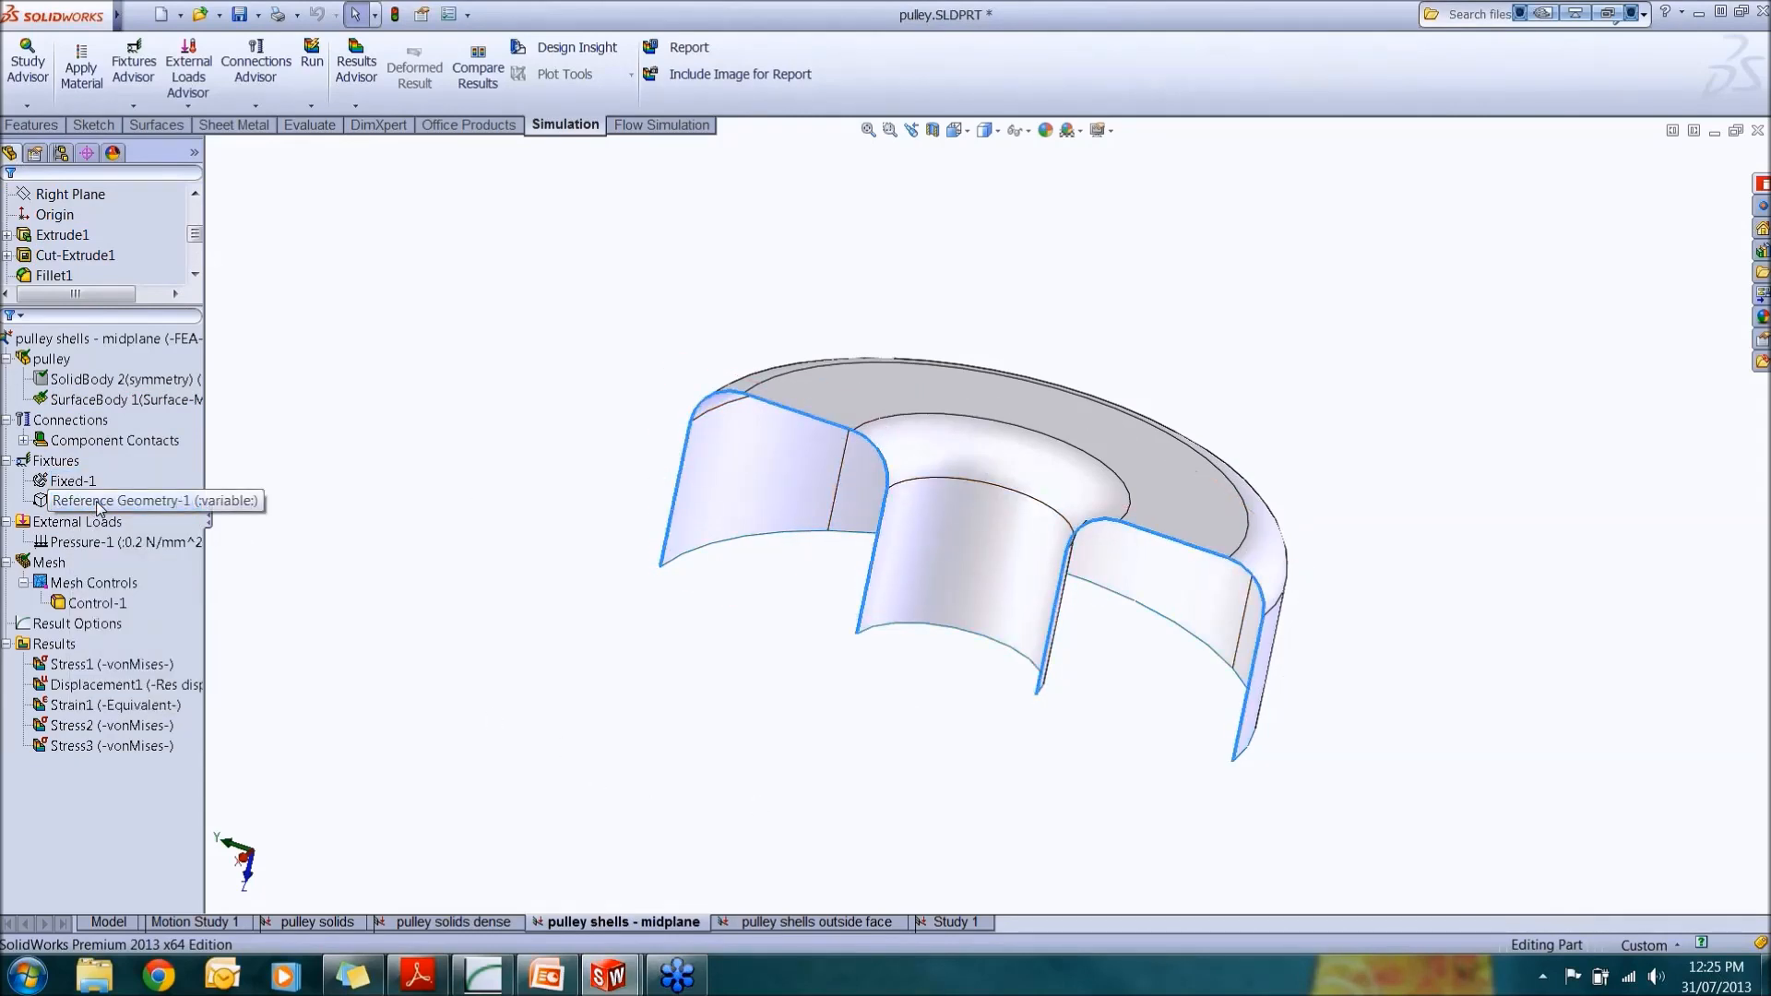
left_click(98, 504)
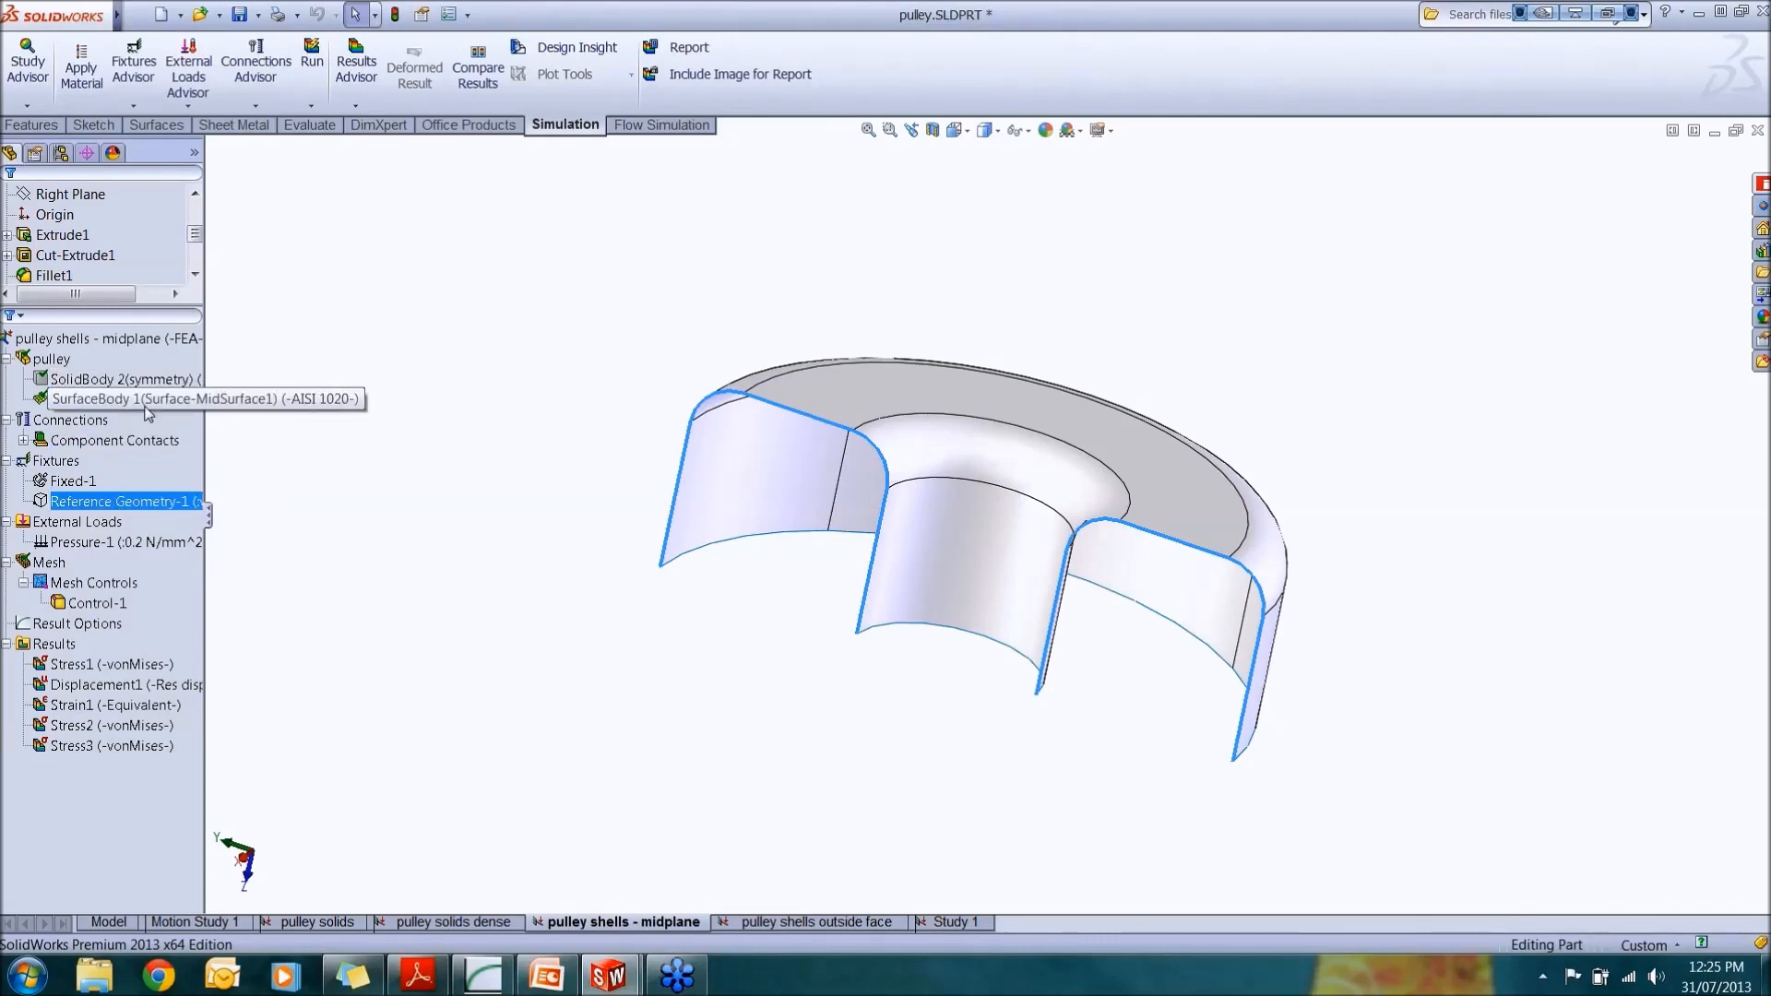
left_click(62, 565)
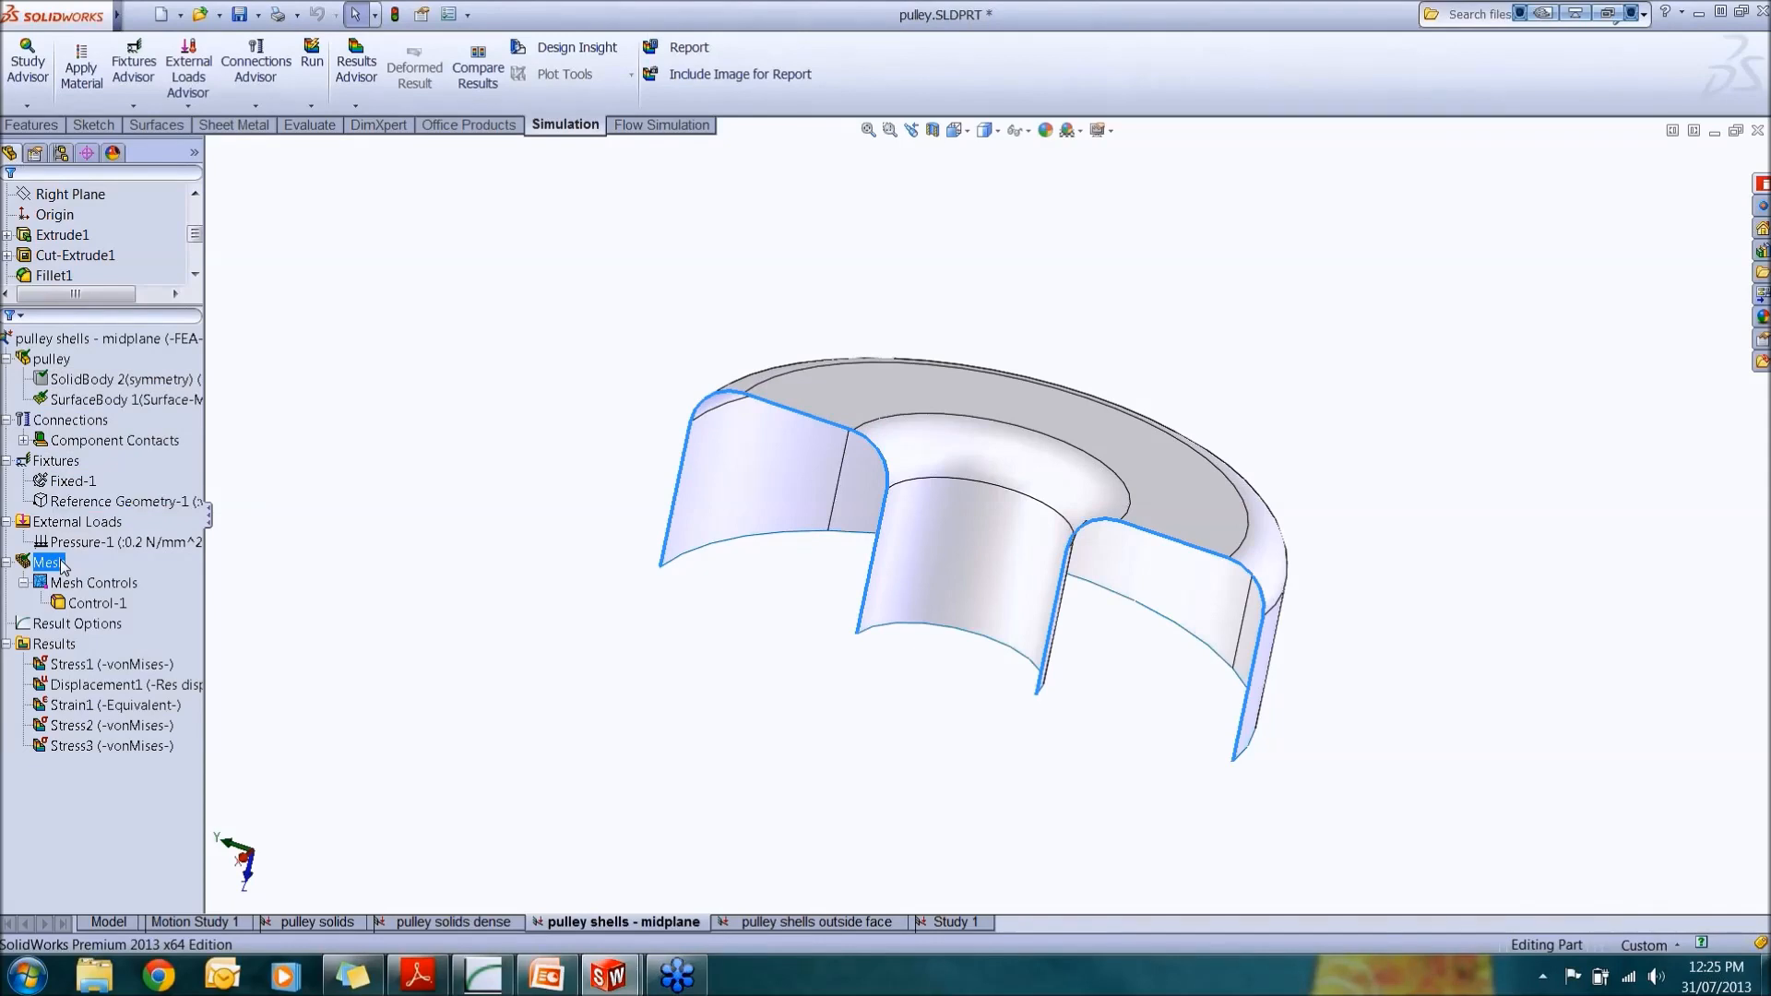
left_click(117, 606, "ctrl")
right_click(116, 604)
left_click(195, 730)
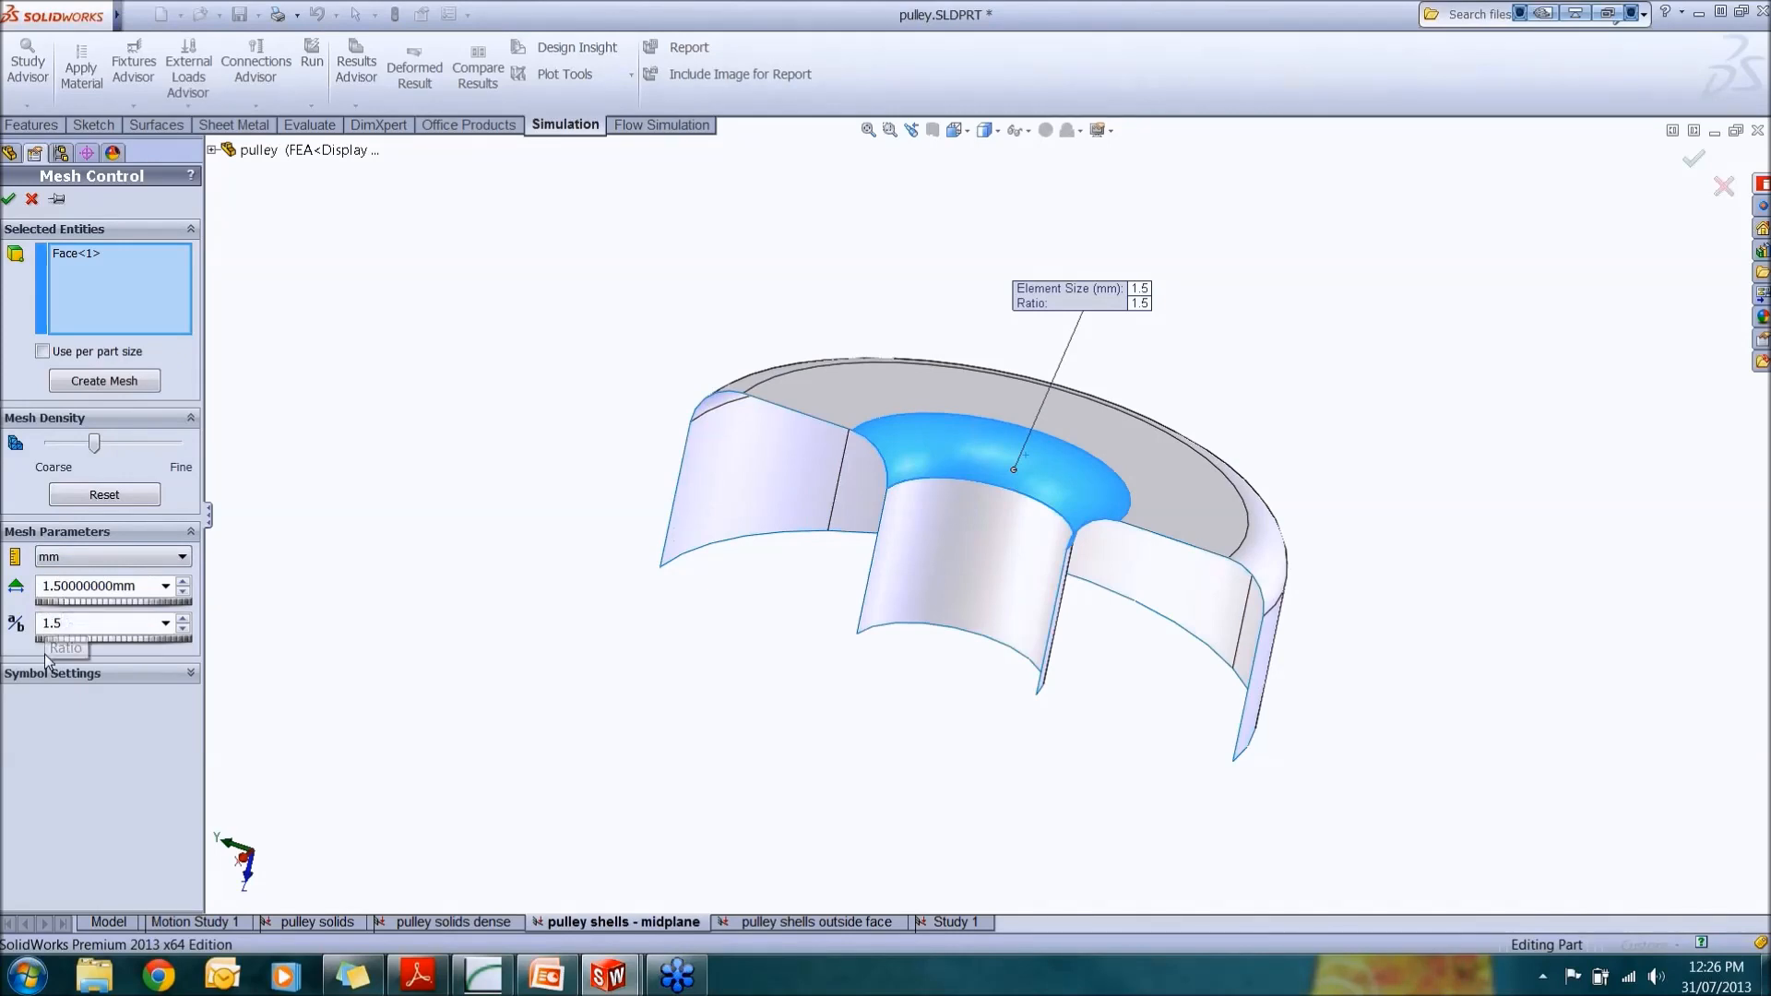
left_click(8, 198)
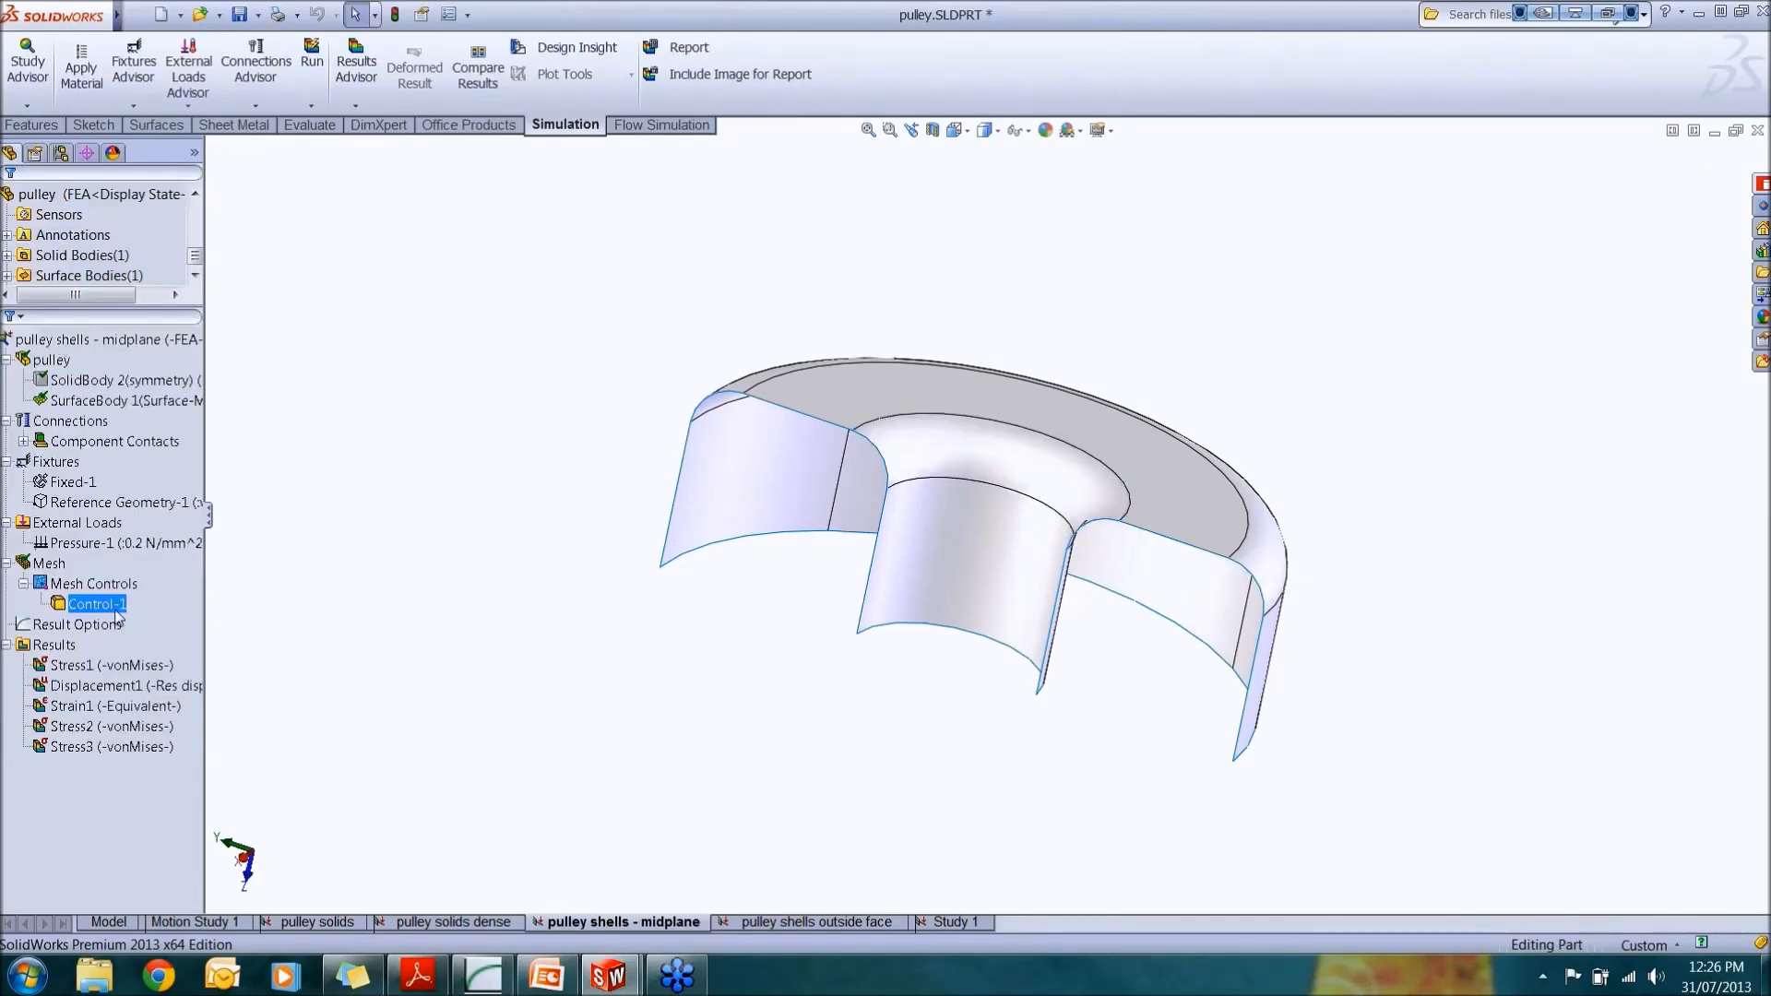
right_click(114, 607)
left_click(118, 589)
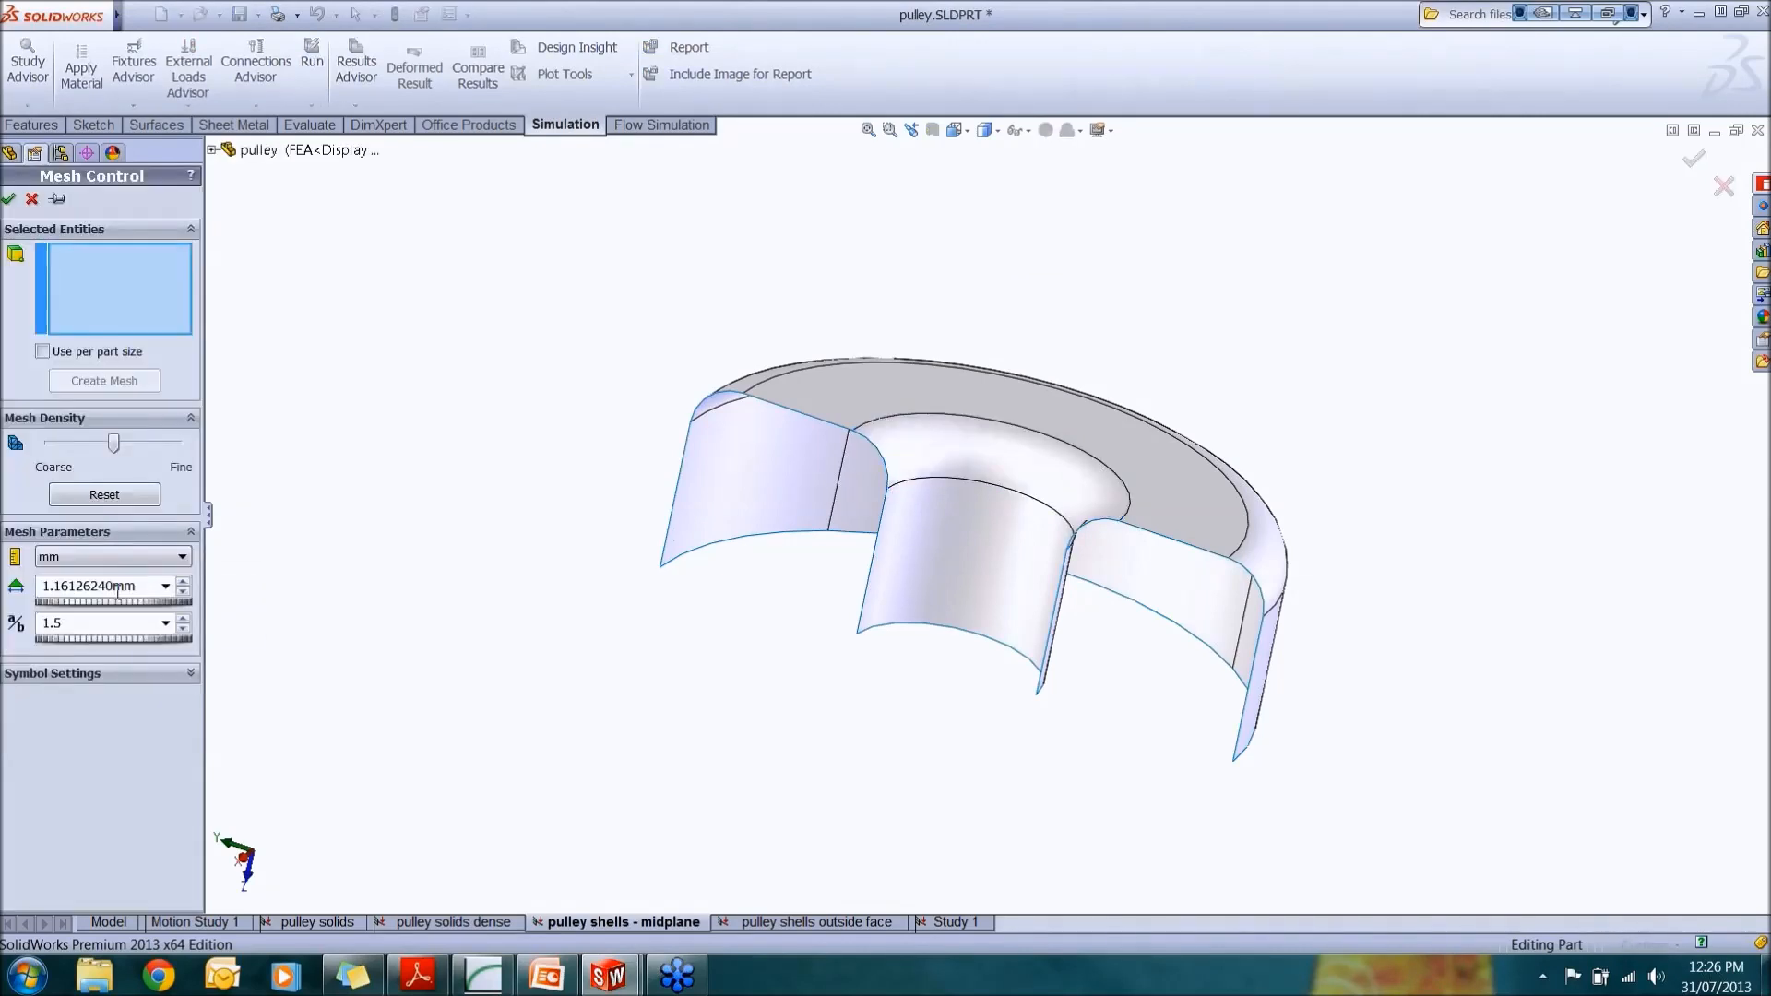
left_click(8, 198)
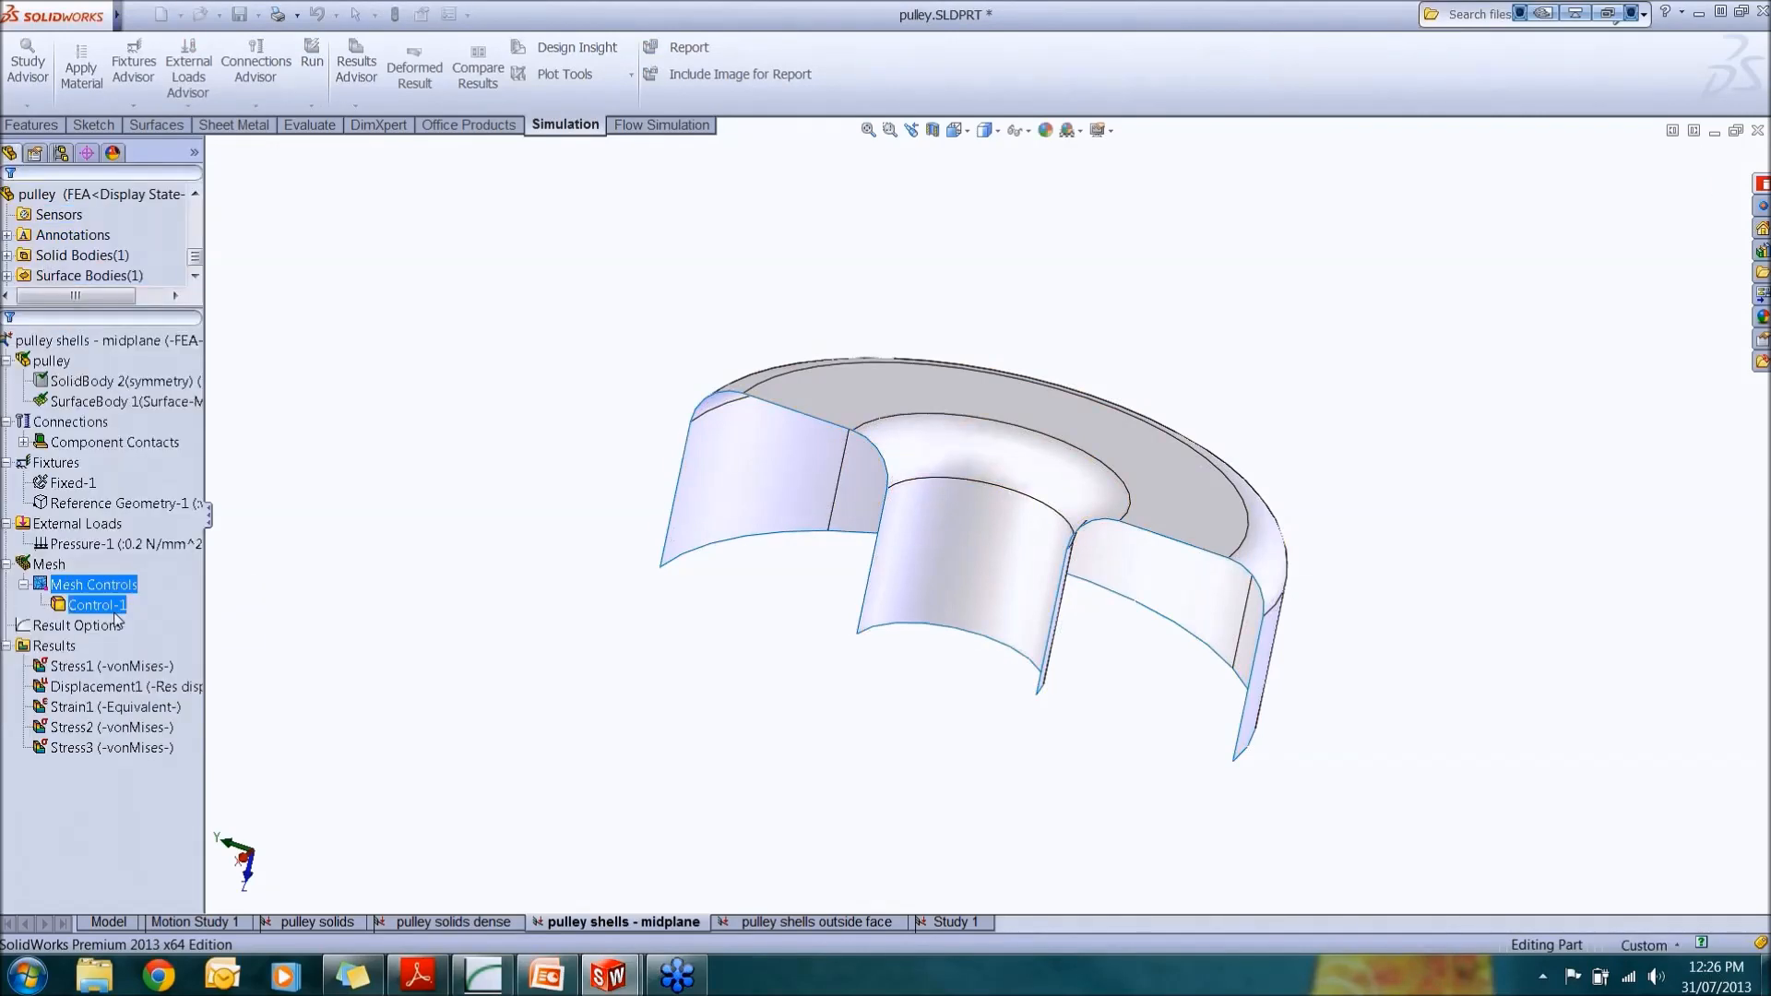
Step: Create the mesh for the pulley shells - midplane study, accepting the remeshing of its results
right_click(65, 577)
left_click(204, 210)
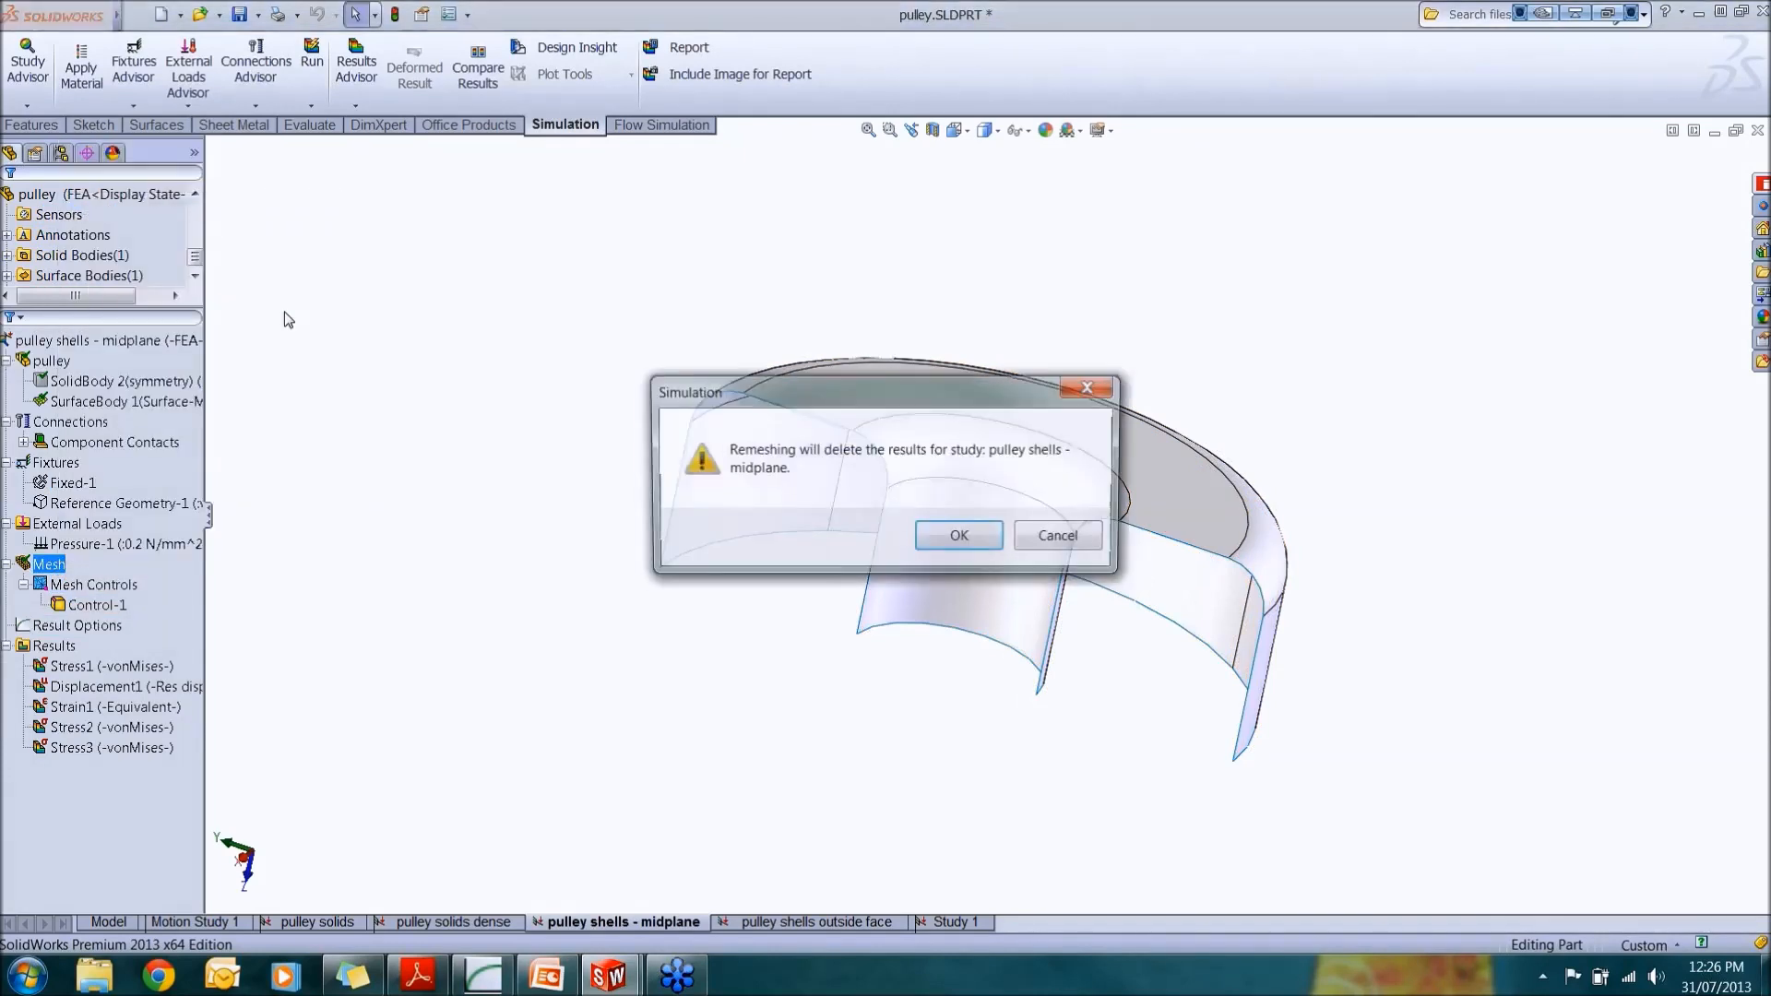
left_click(952, 538)
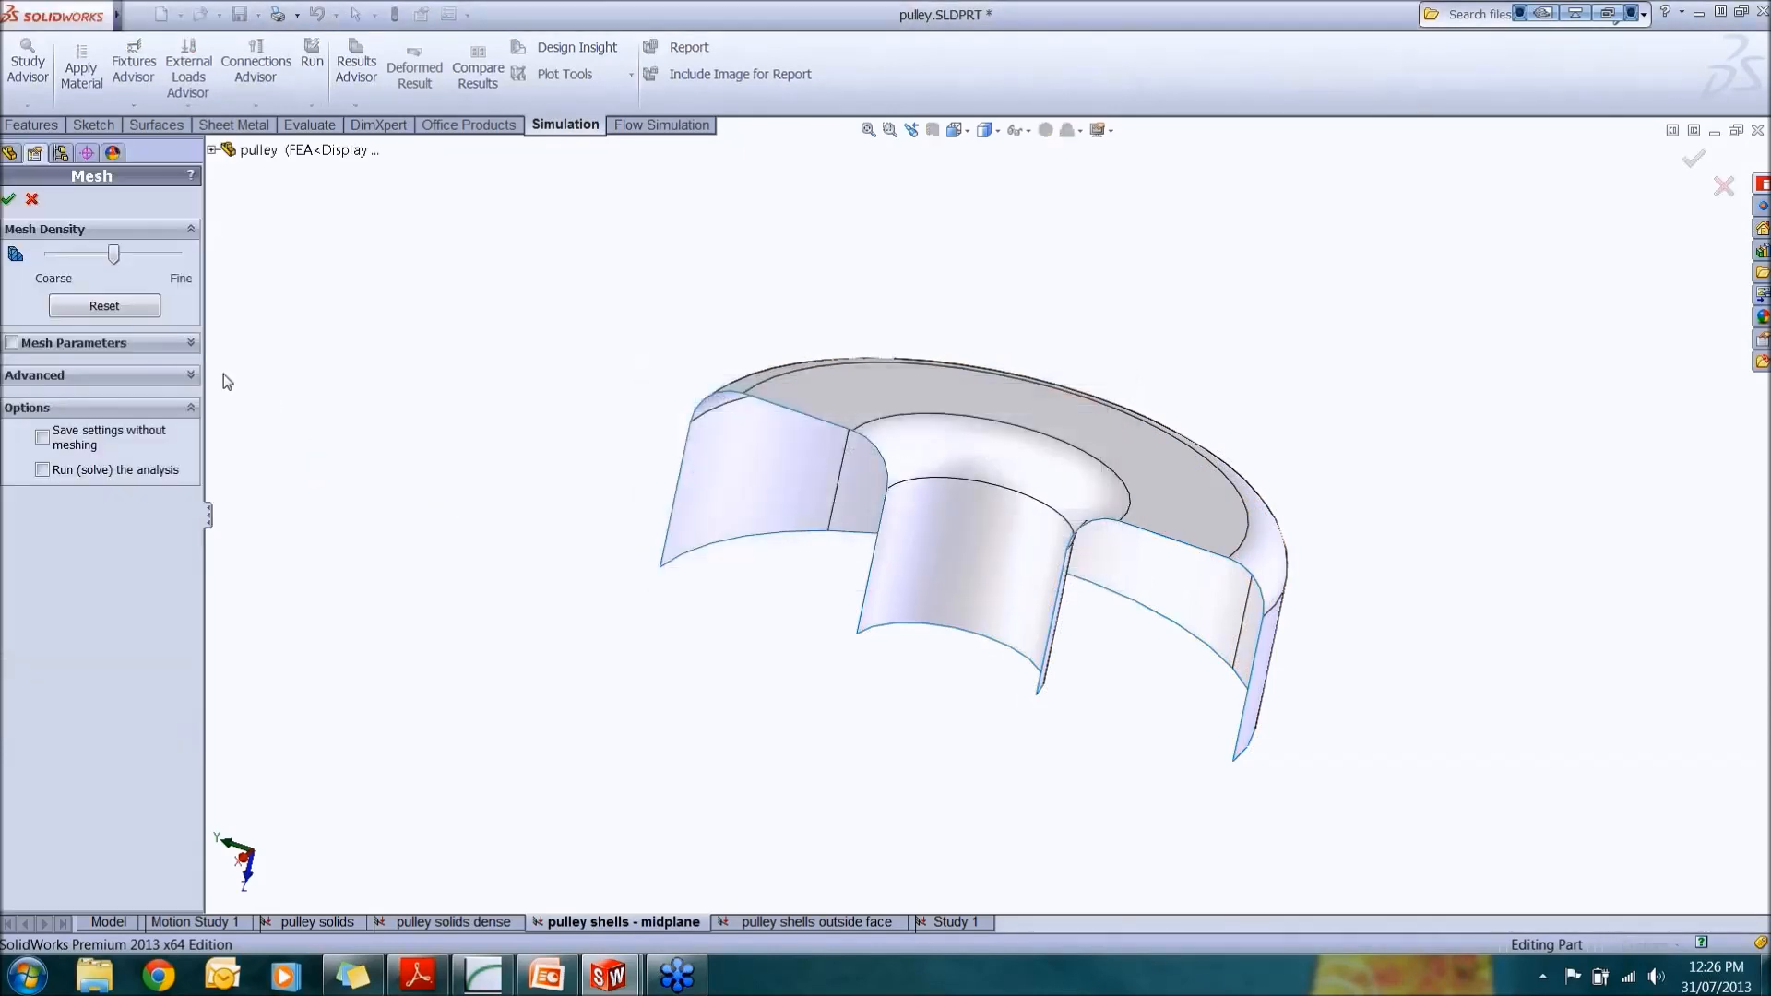
left_click(199, 346)
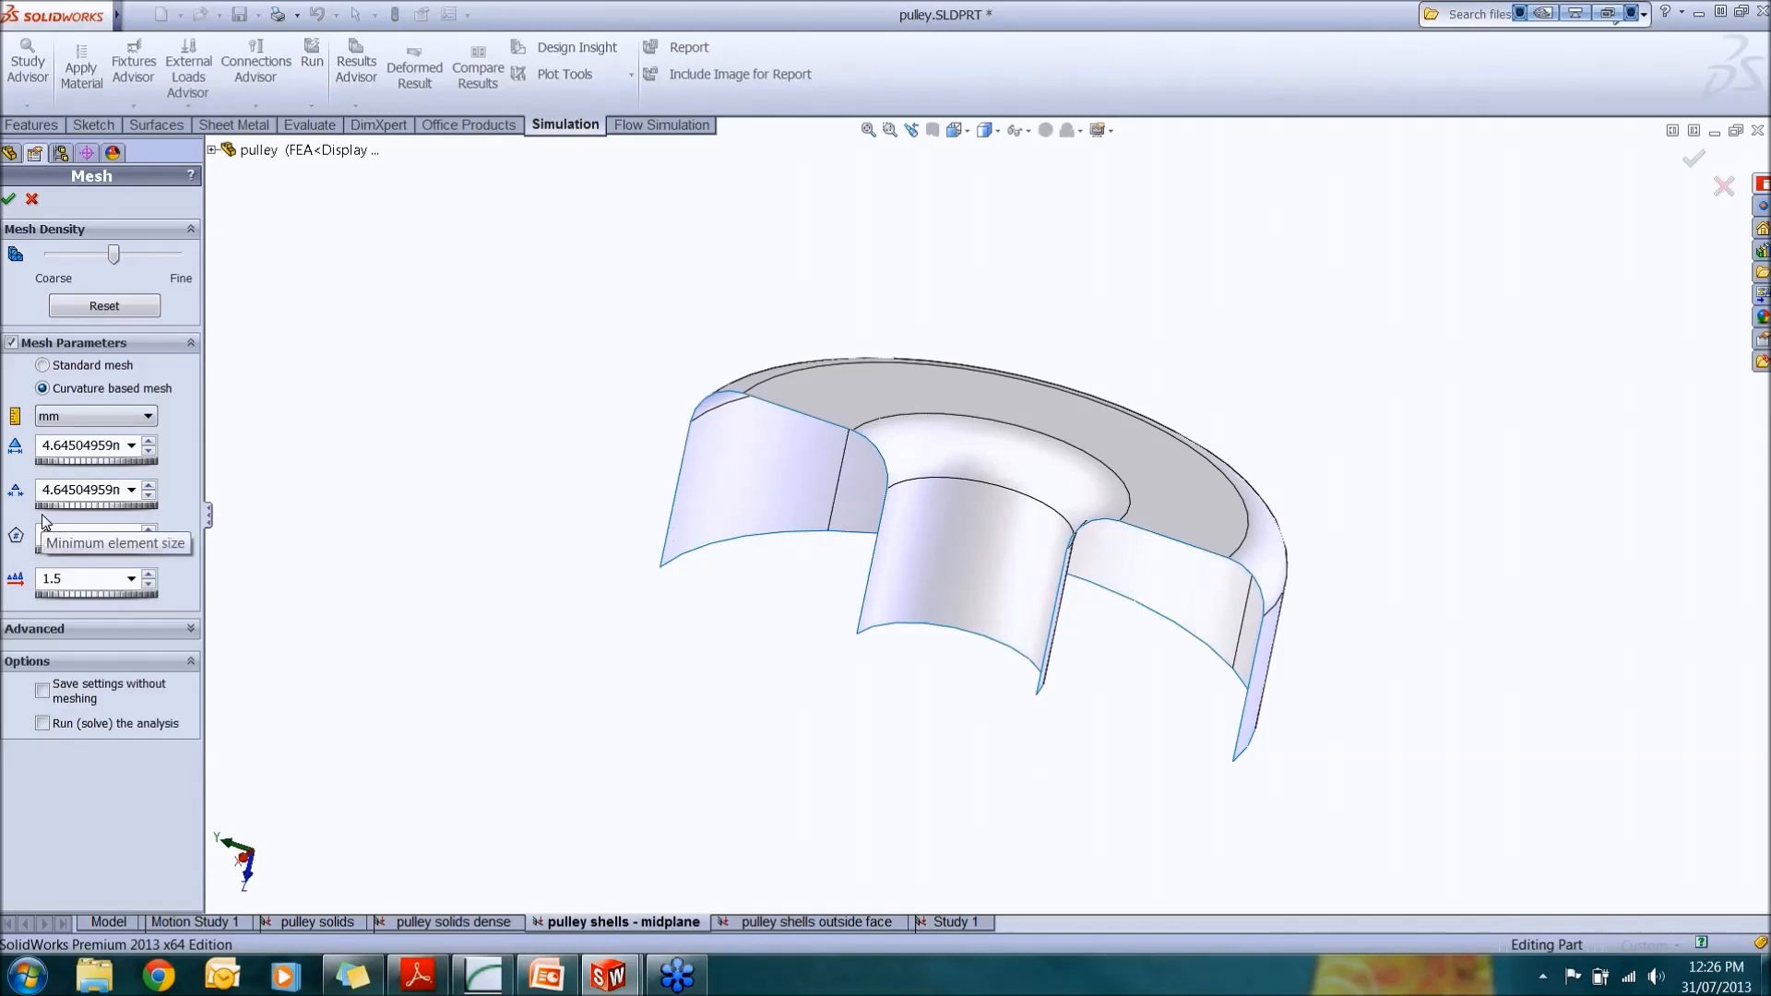
left_click(9, 200)
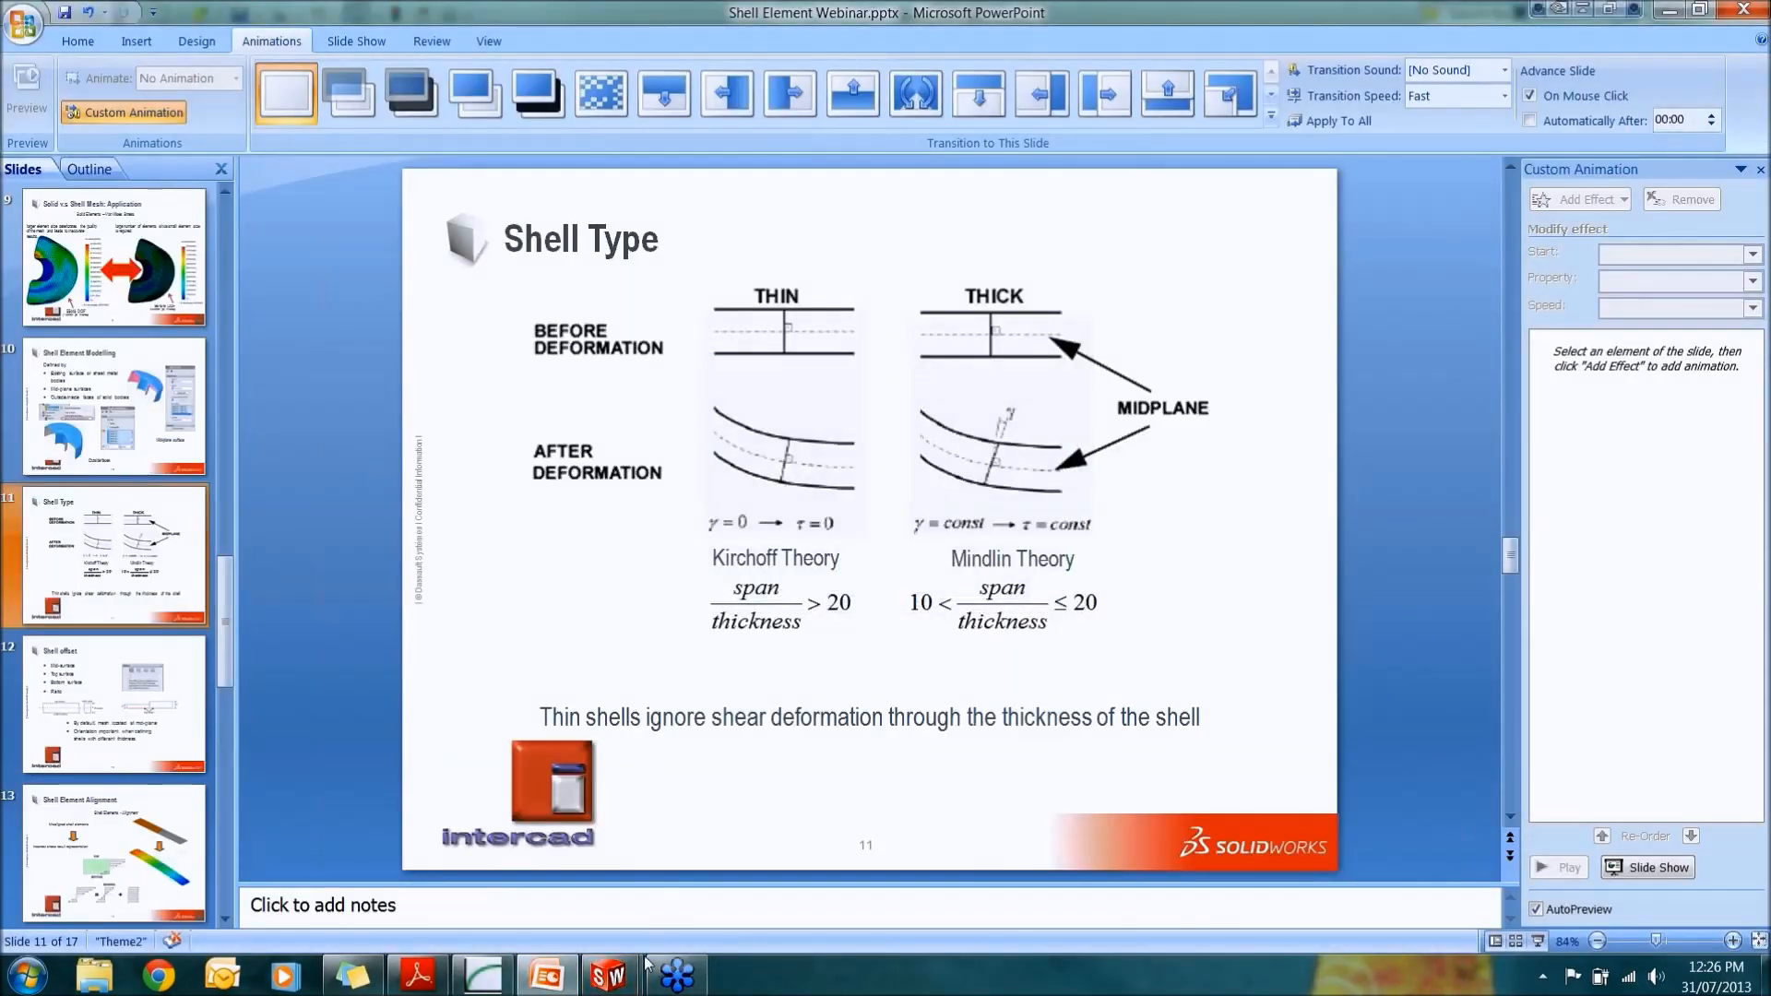
Step: Return to the part and render the shell mesh thickness in 3D
mouse_move(646, 966)
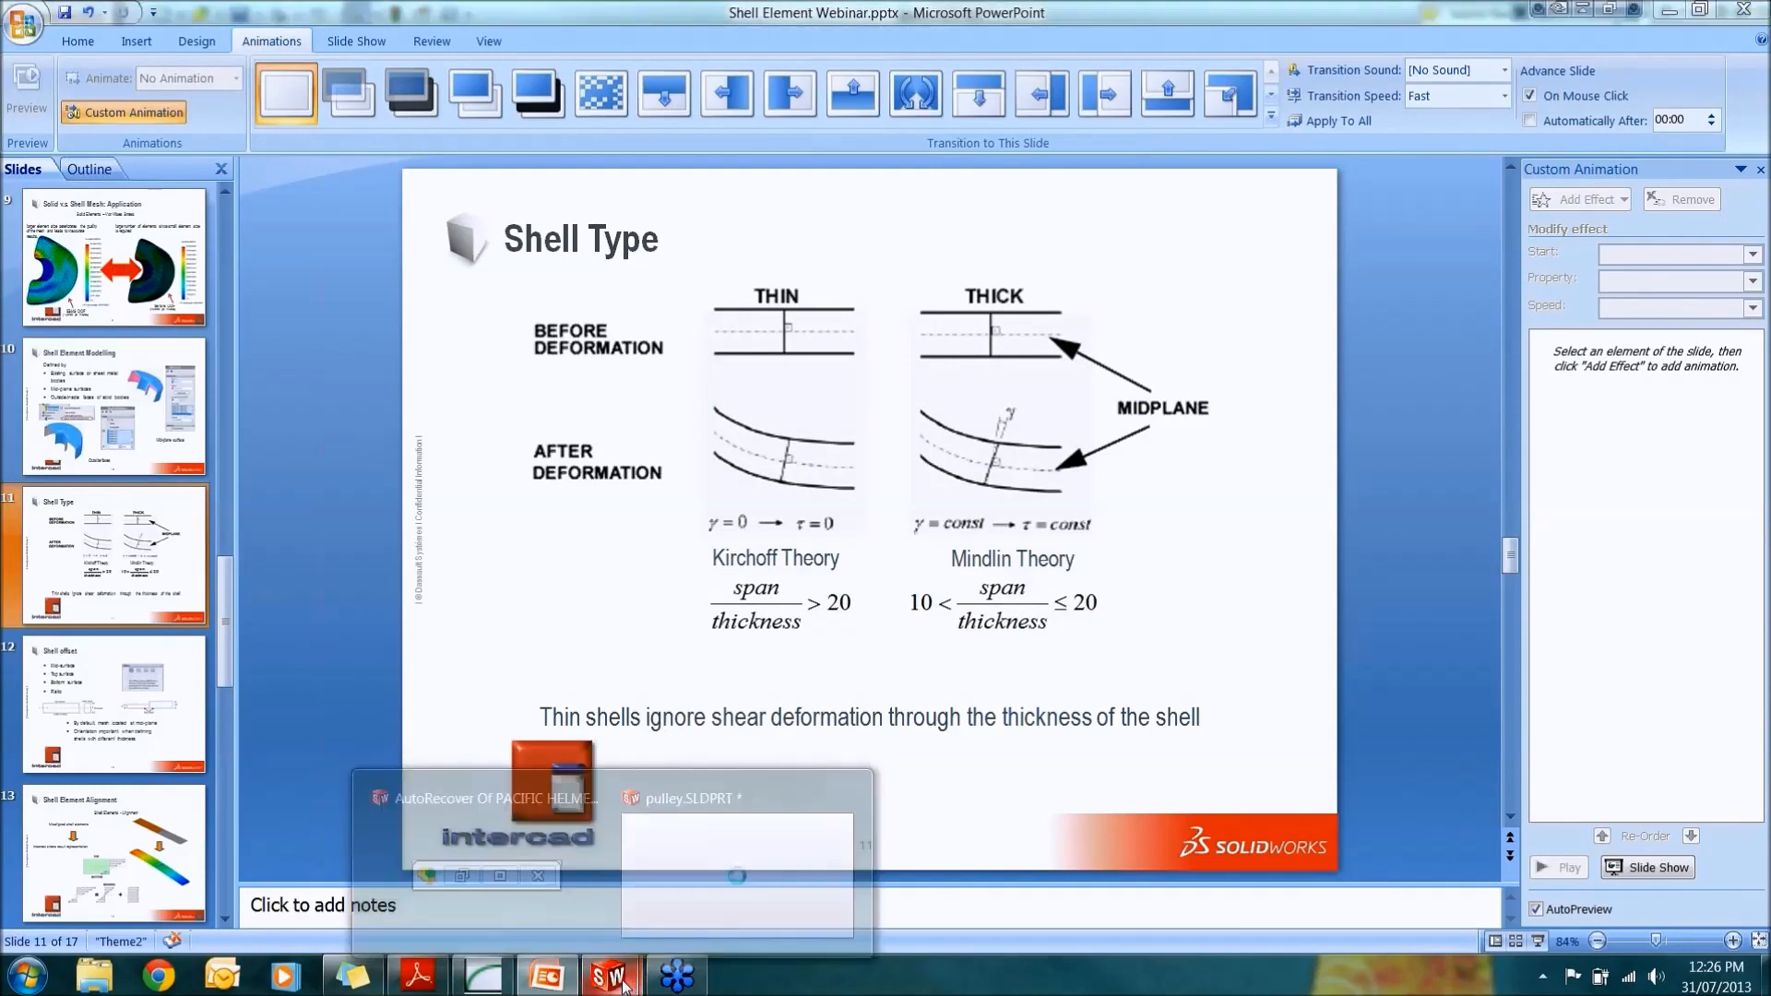
left_click(738, 766)
middle_click_drag(932, 597, 893, 590)
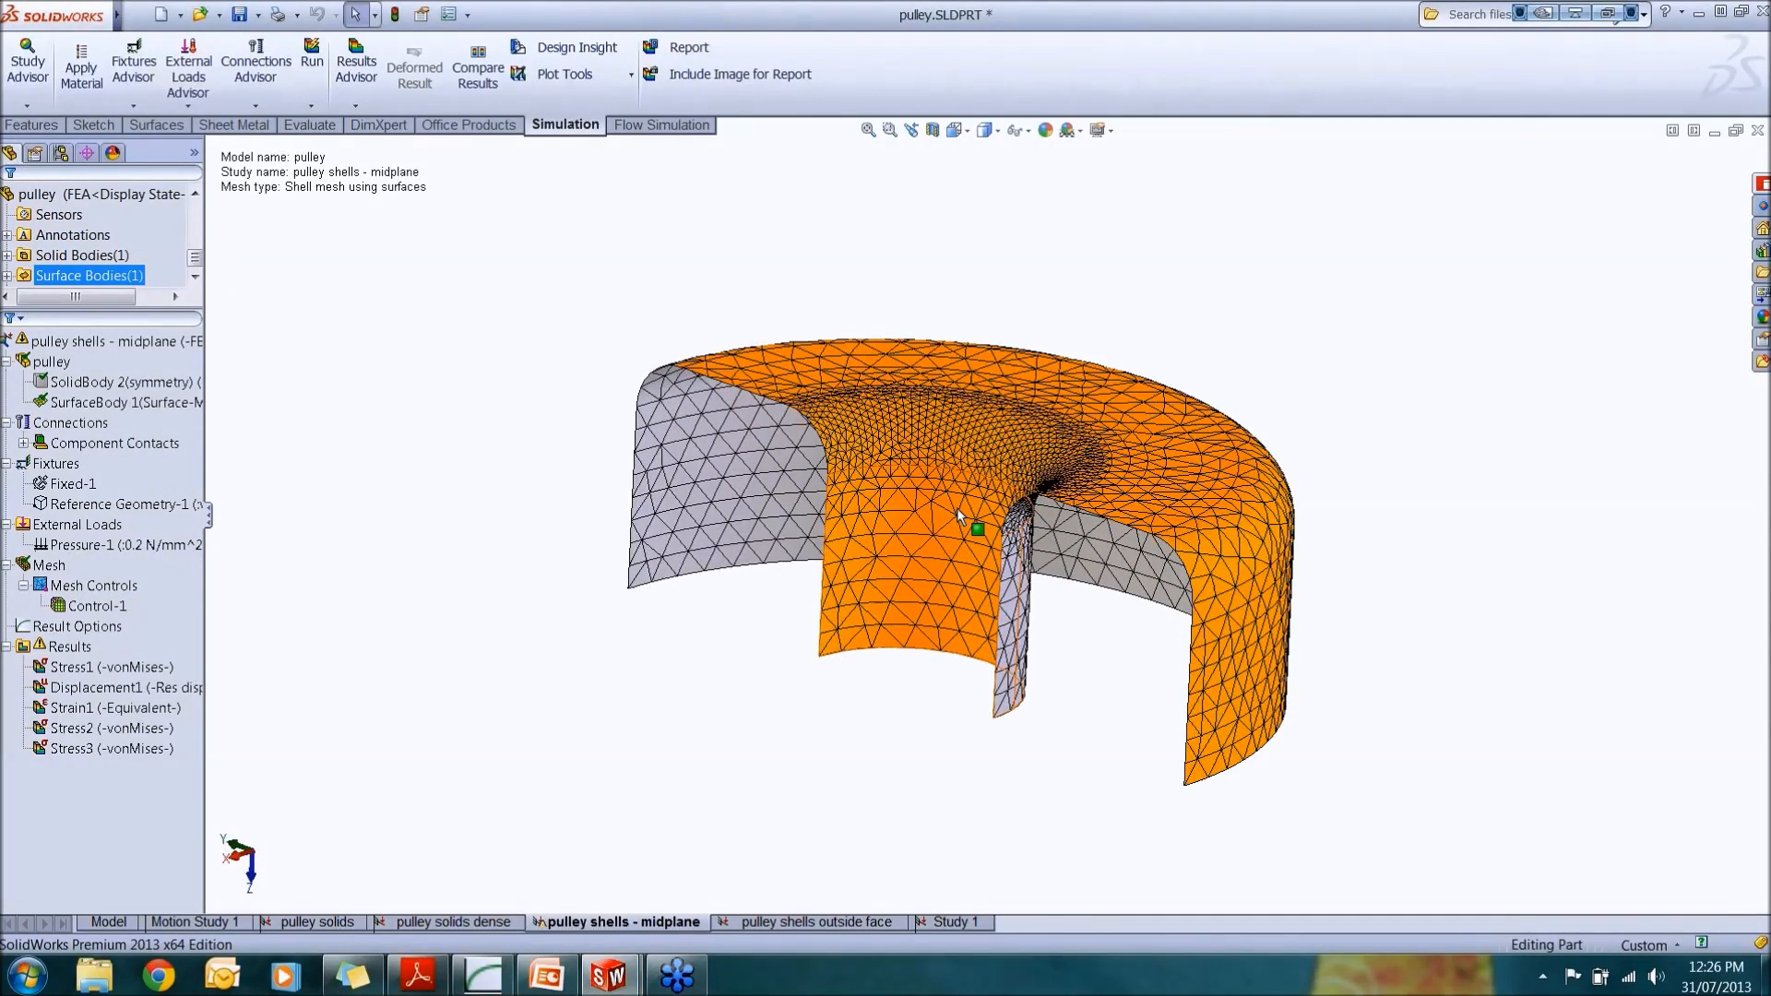
middle_click_drag(956, 513, 996, 495)
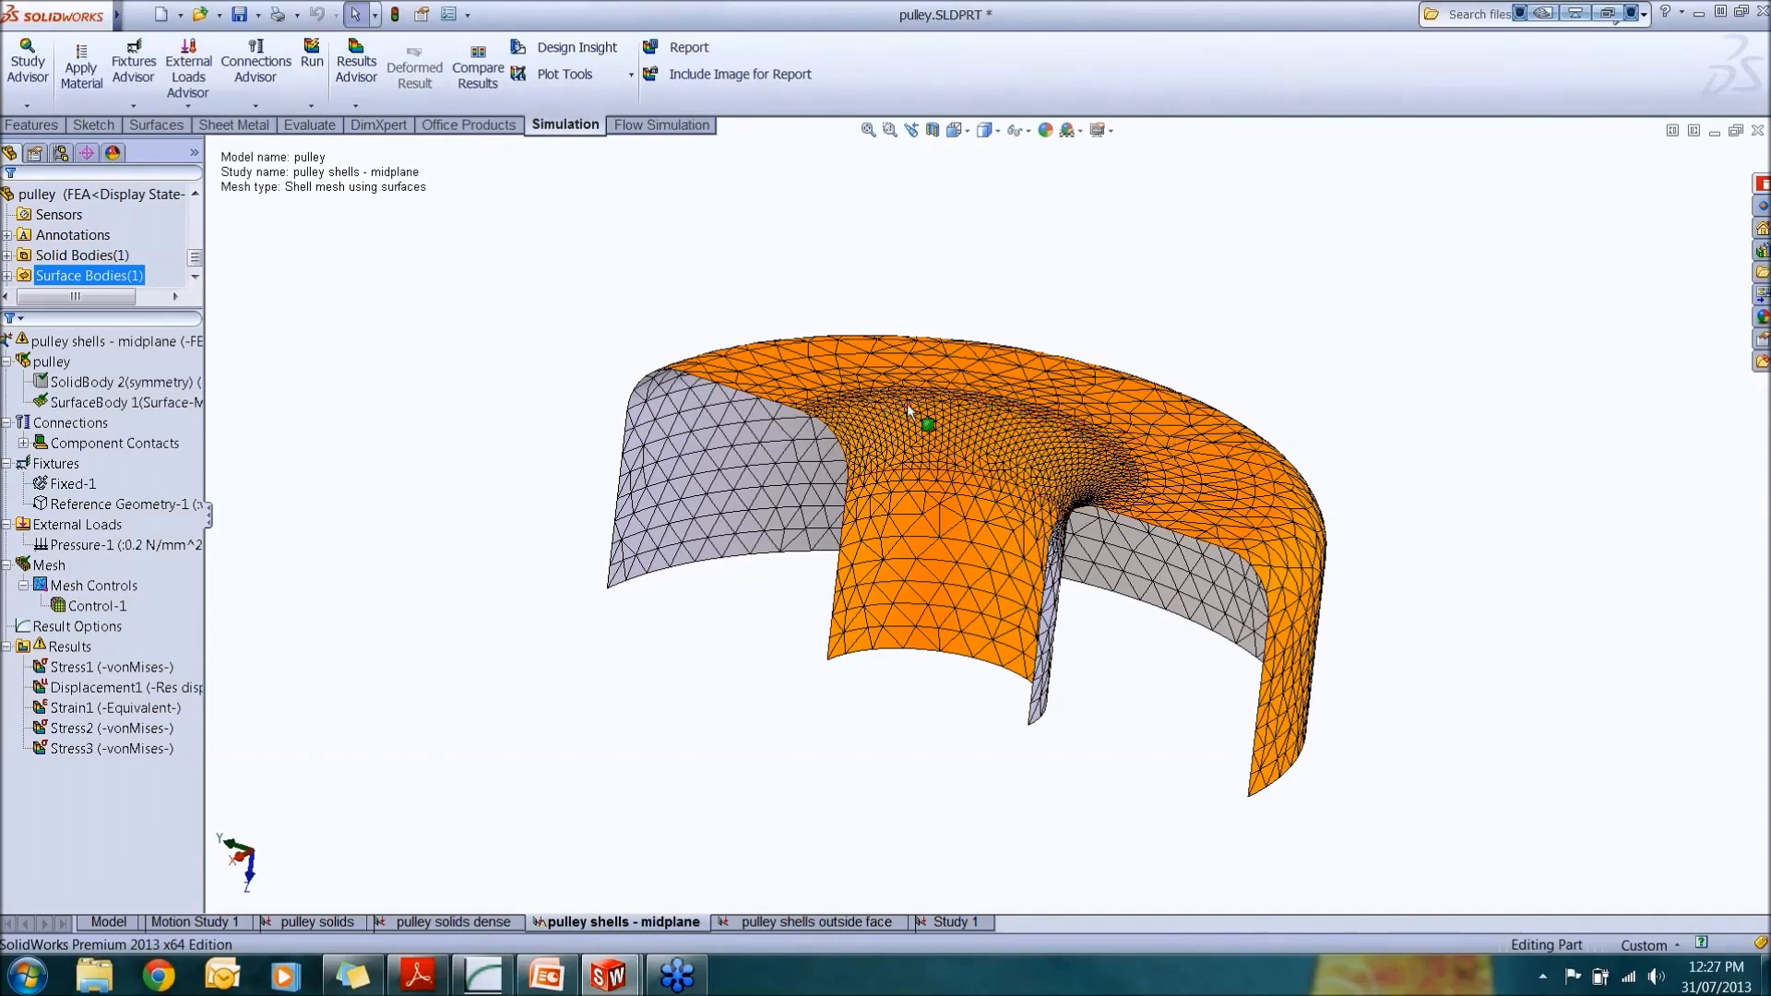
middle_click_drag(908, 410, 991, 544)
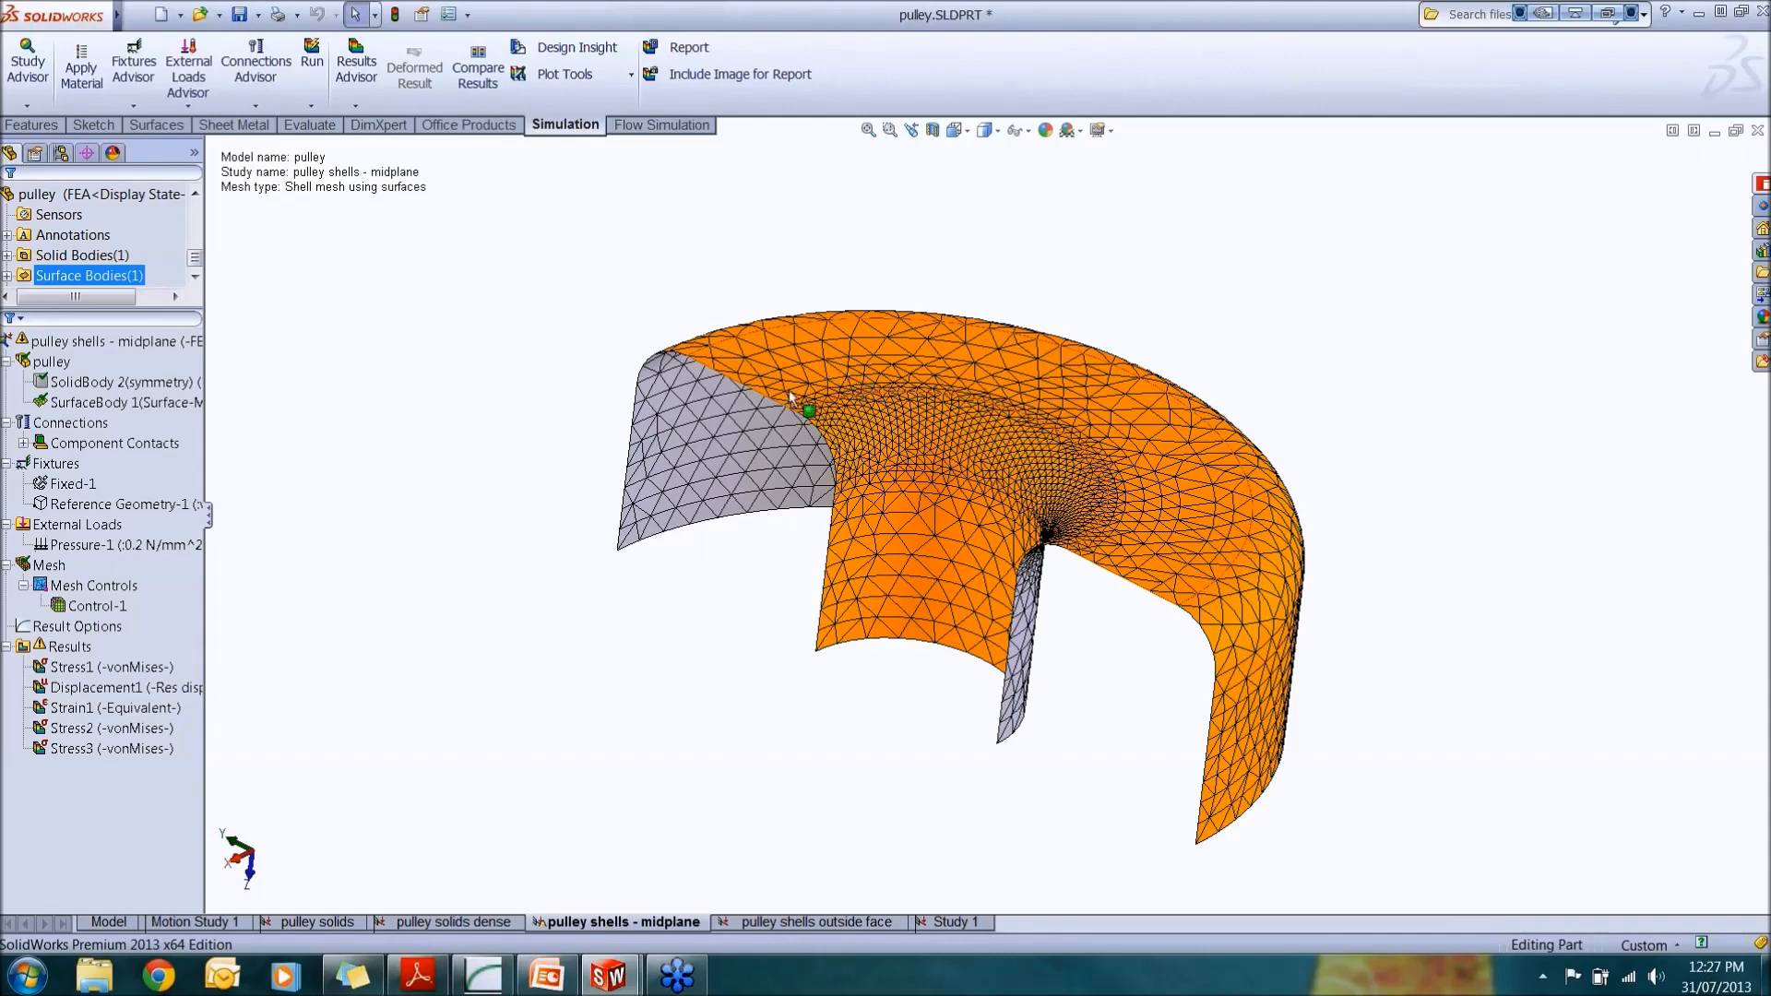
left_click(88, 587)
left_click(50, 566)
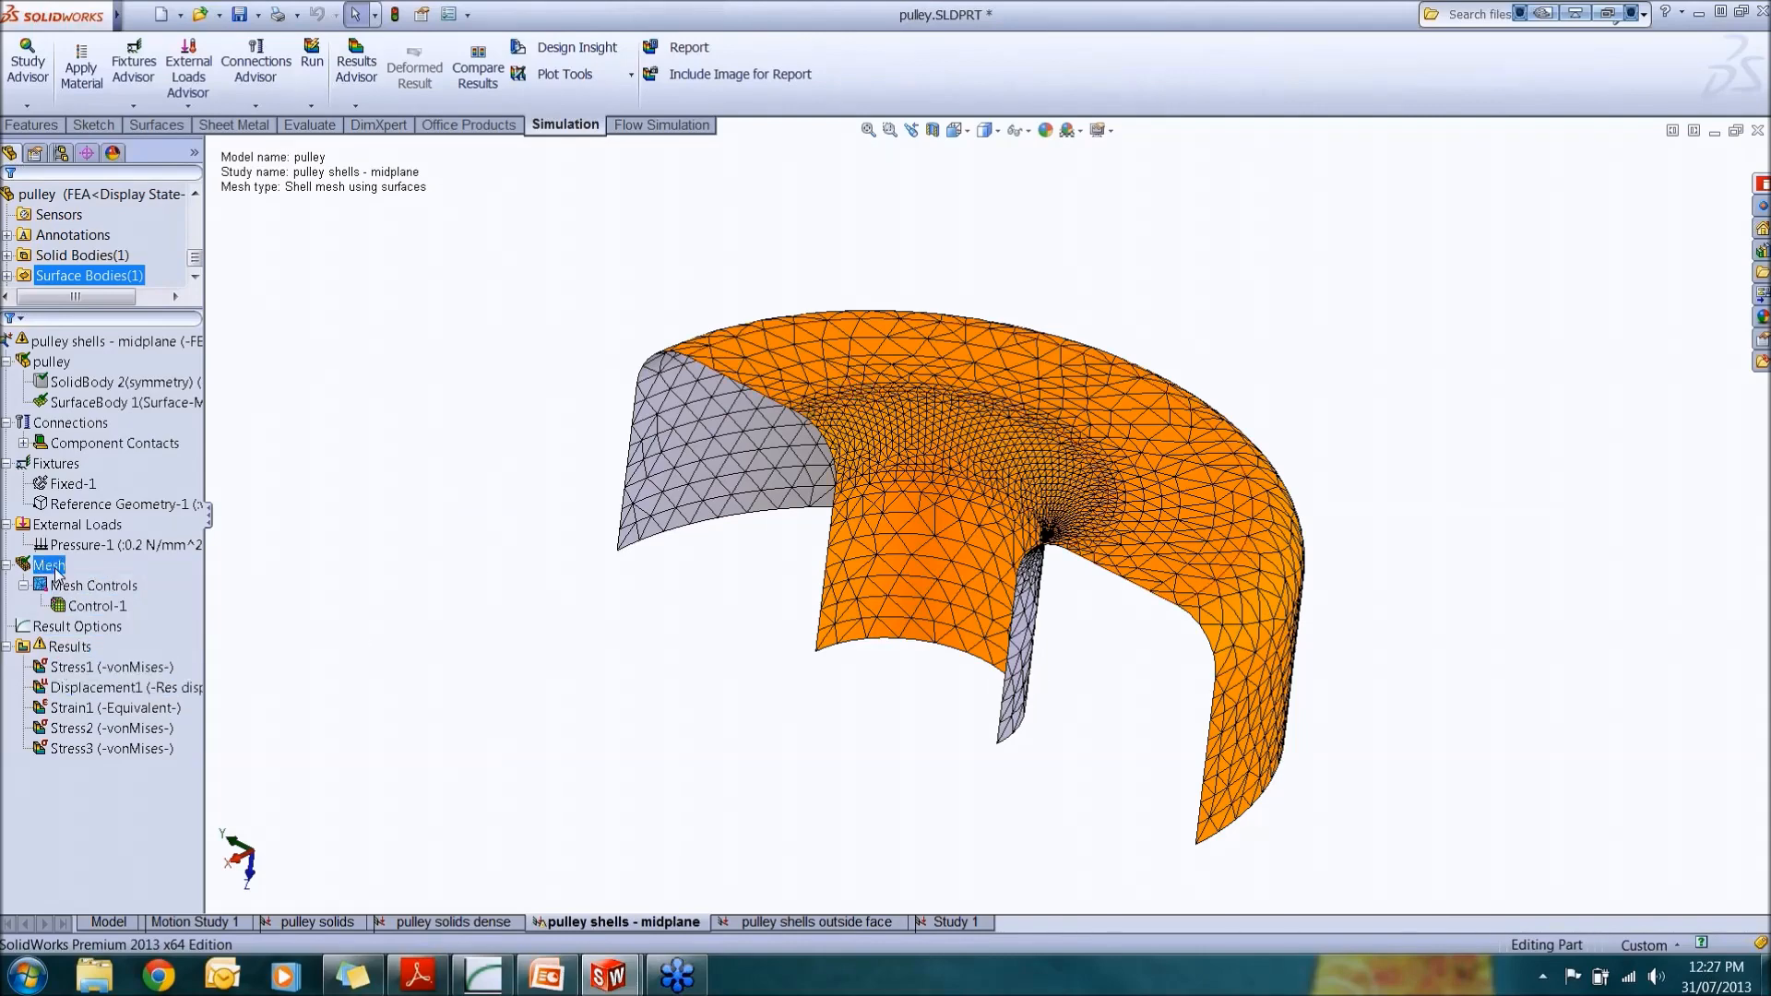
right_click(58, 572)
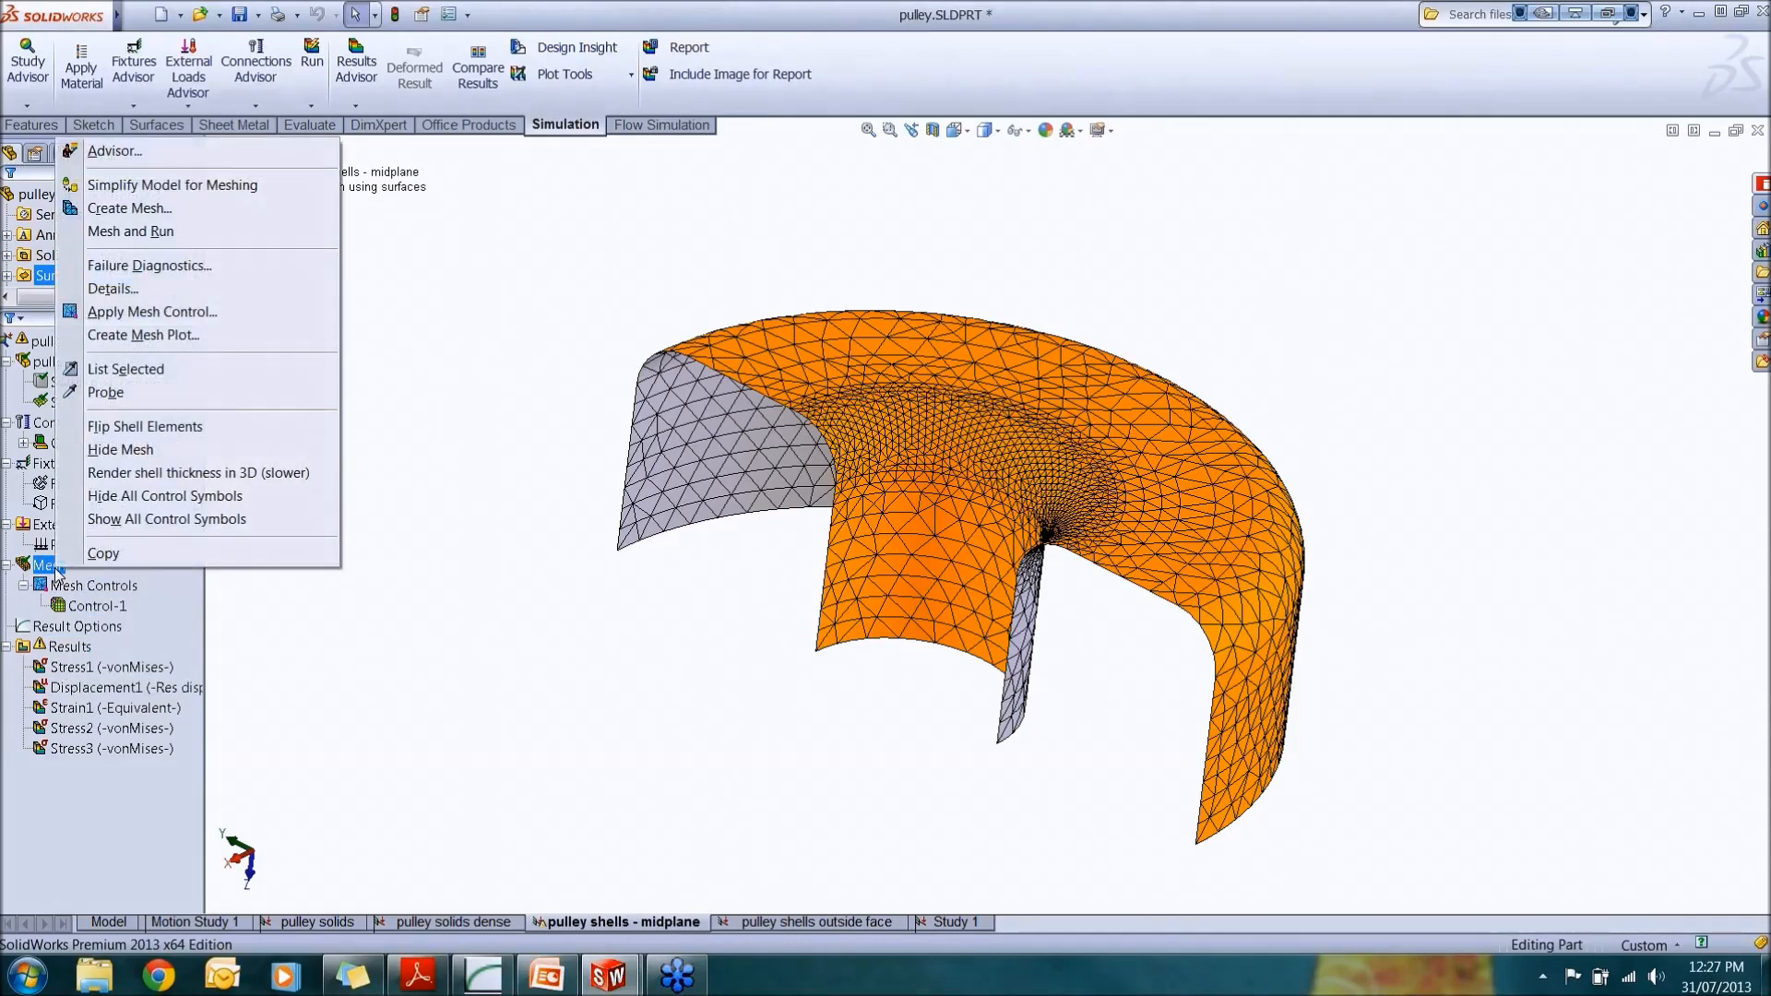
left_click(156, 478)
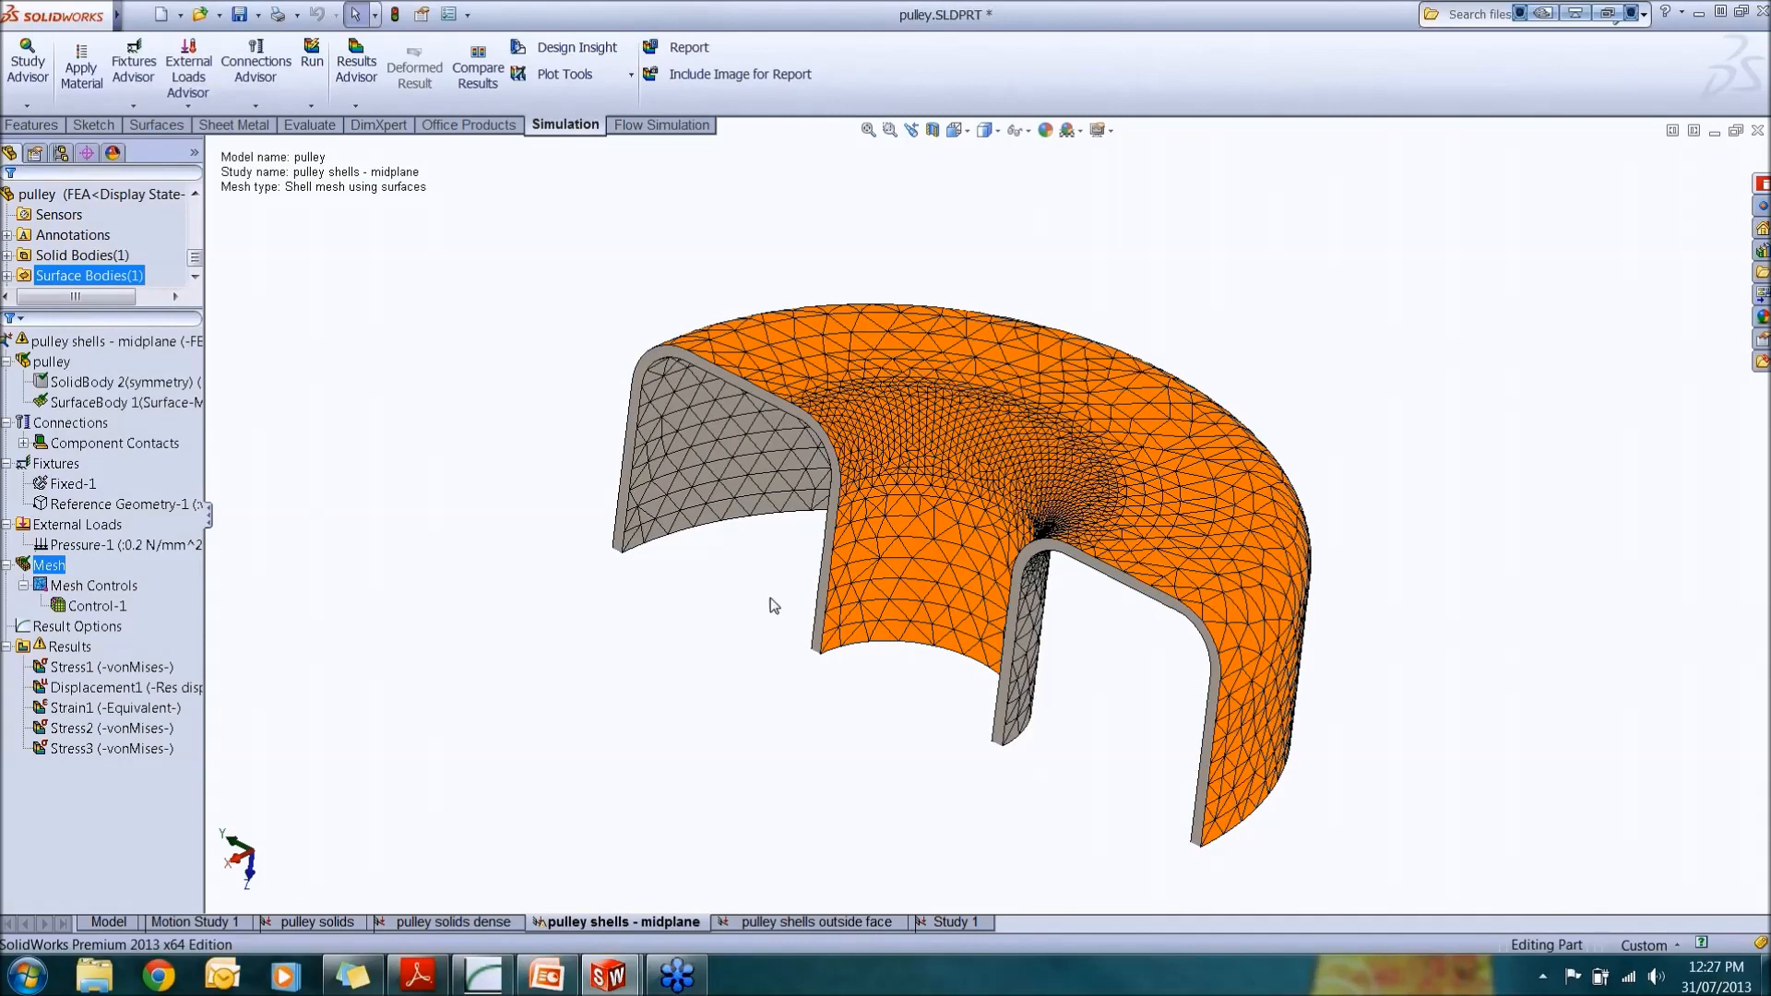
Step: Turn off the 3D rendering of shell thickness on the mesh
middle_click_drag(893, 588, 924, 539)
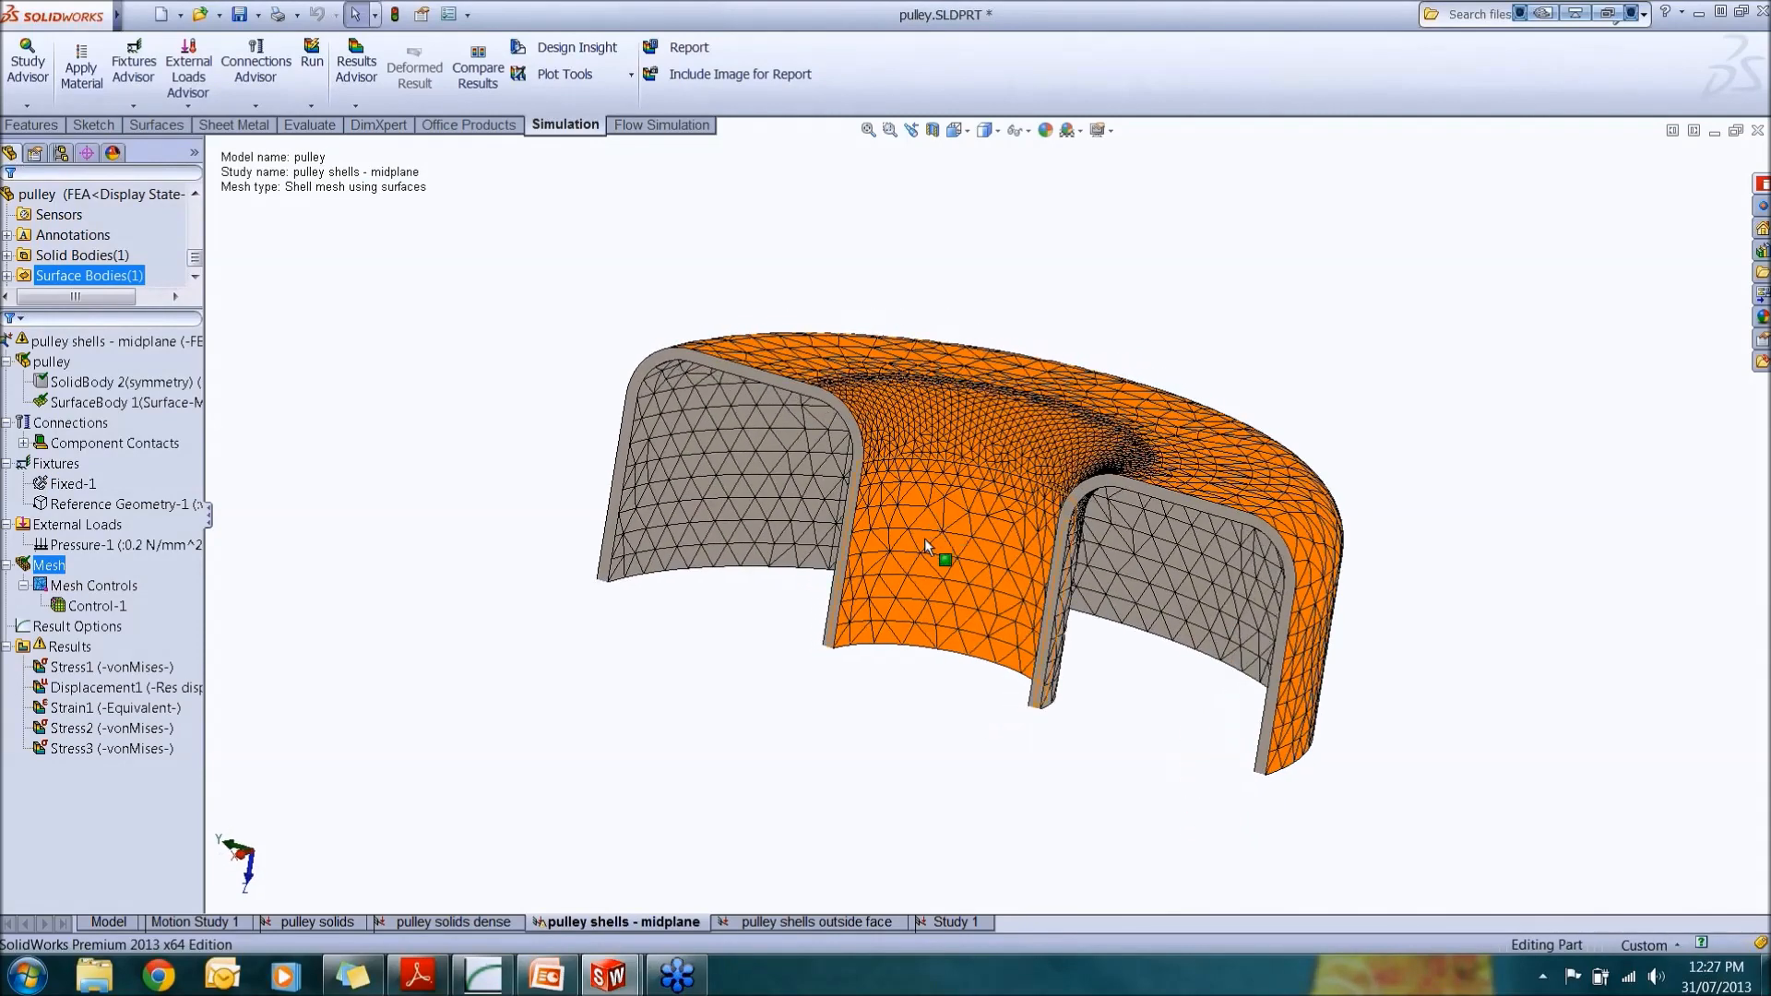
scroll(924, 498, "down", 3)
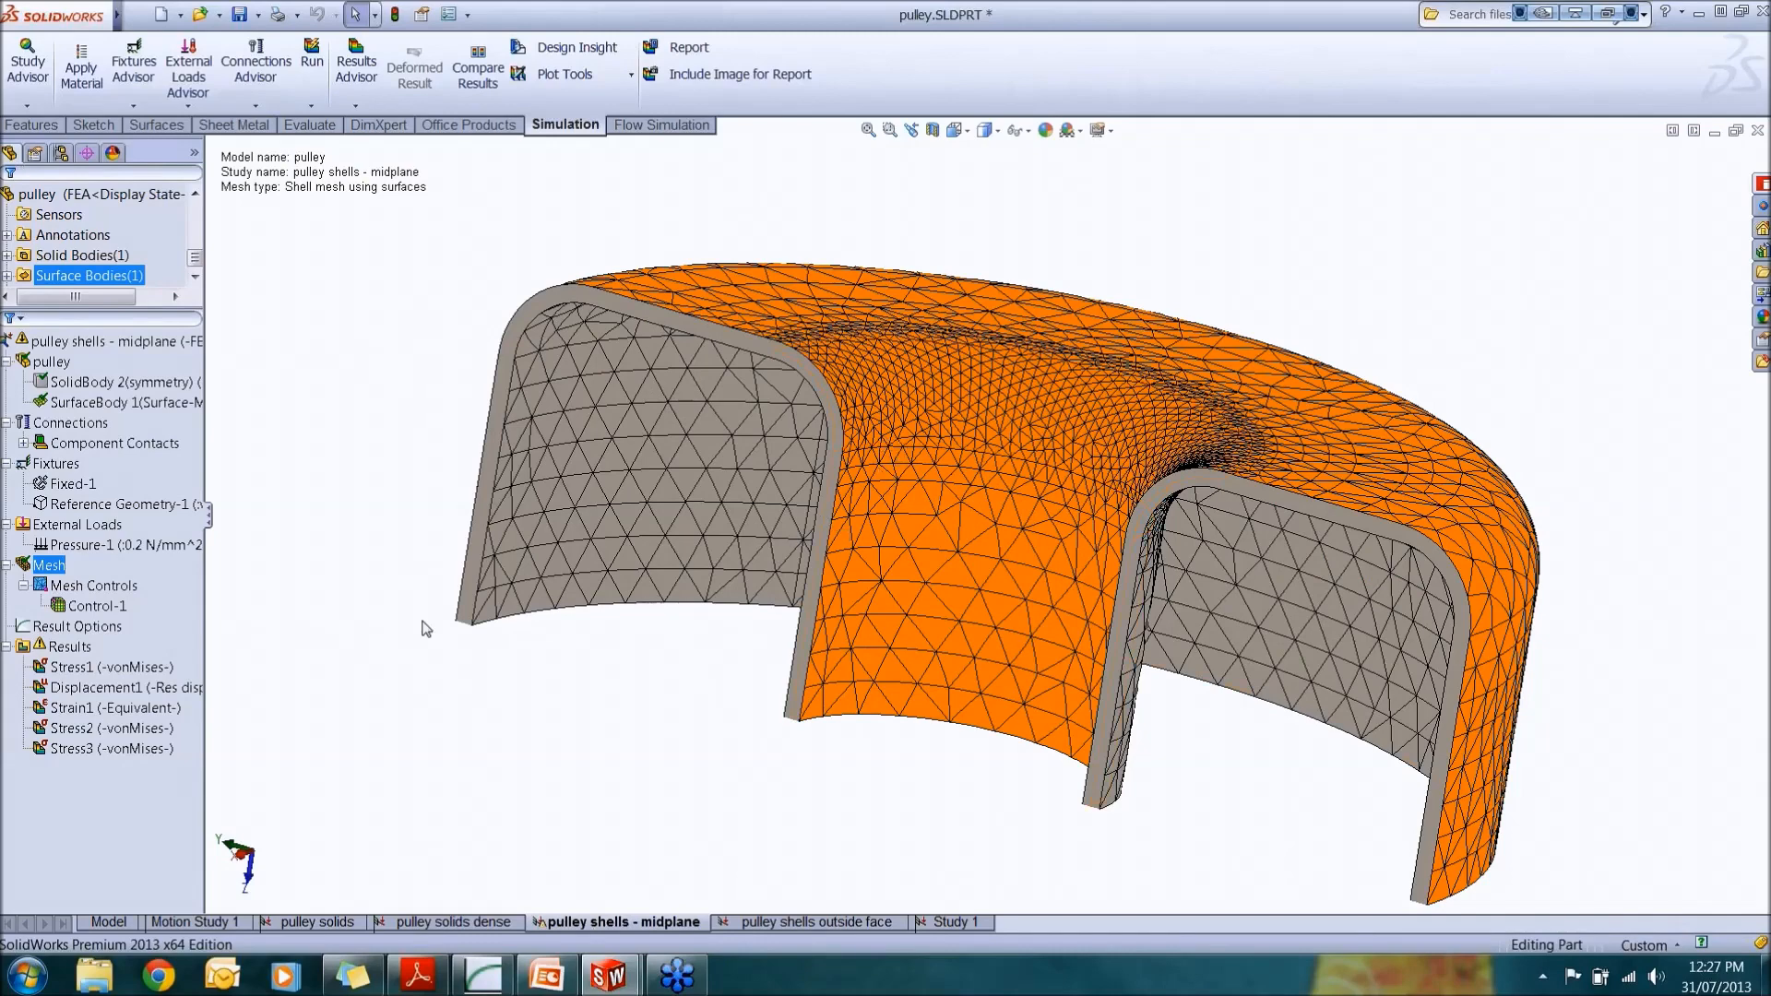
right_click(49, 566)
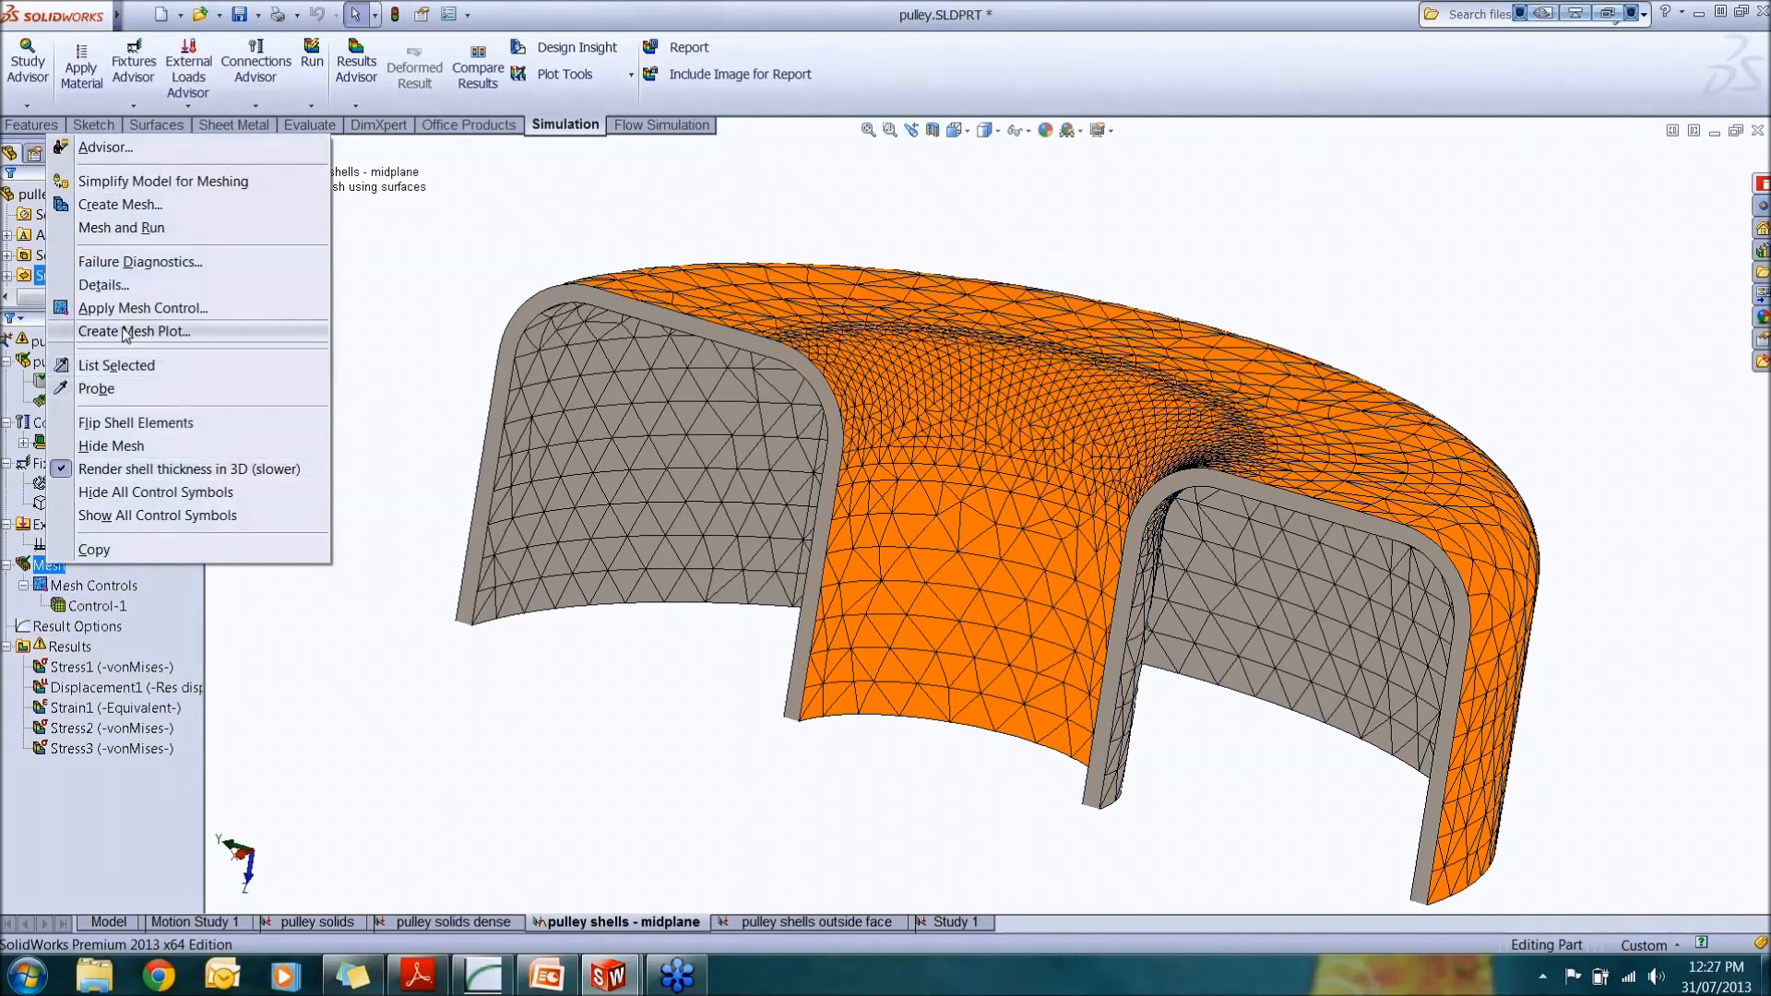
left_click(154, 469)
Step: Select the mid-surface and flip its shell elements
middle_click_drag(718, 575, 1035, 512)
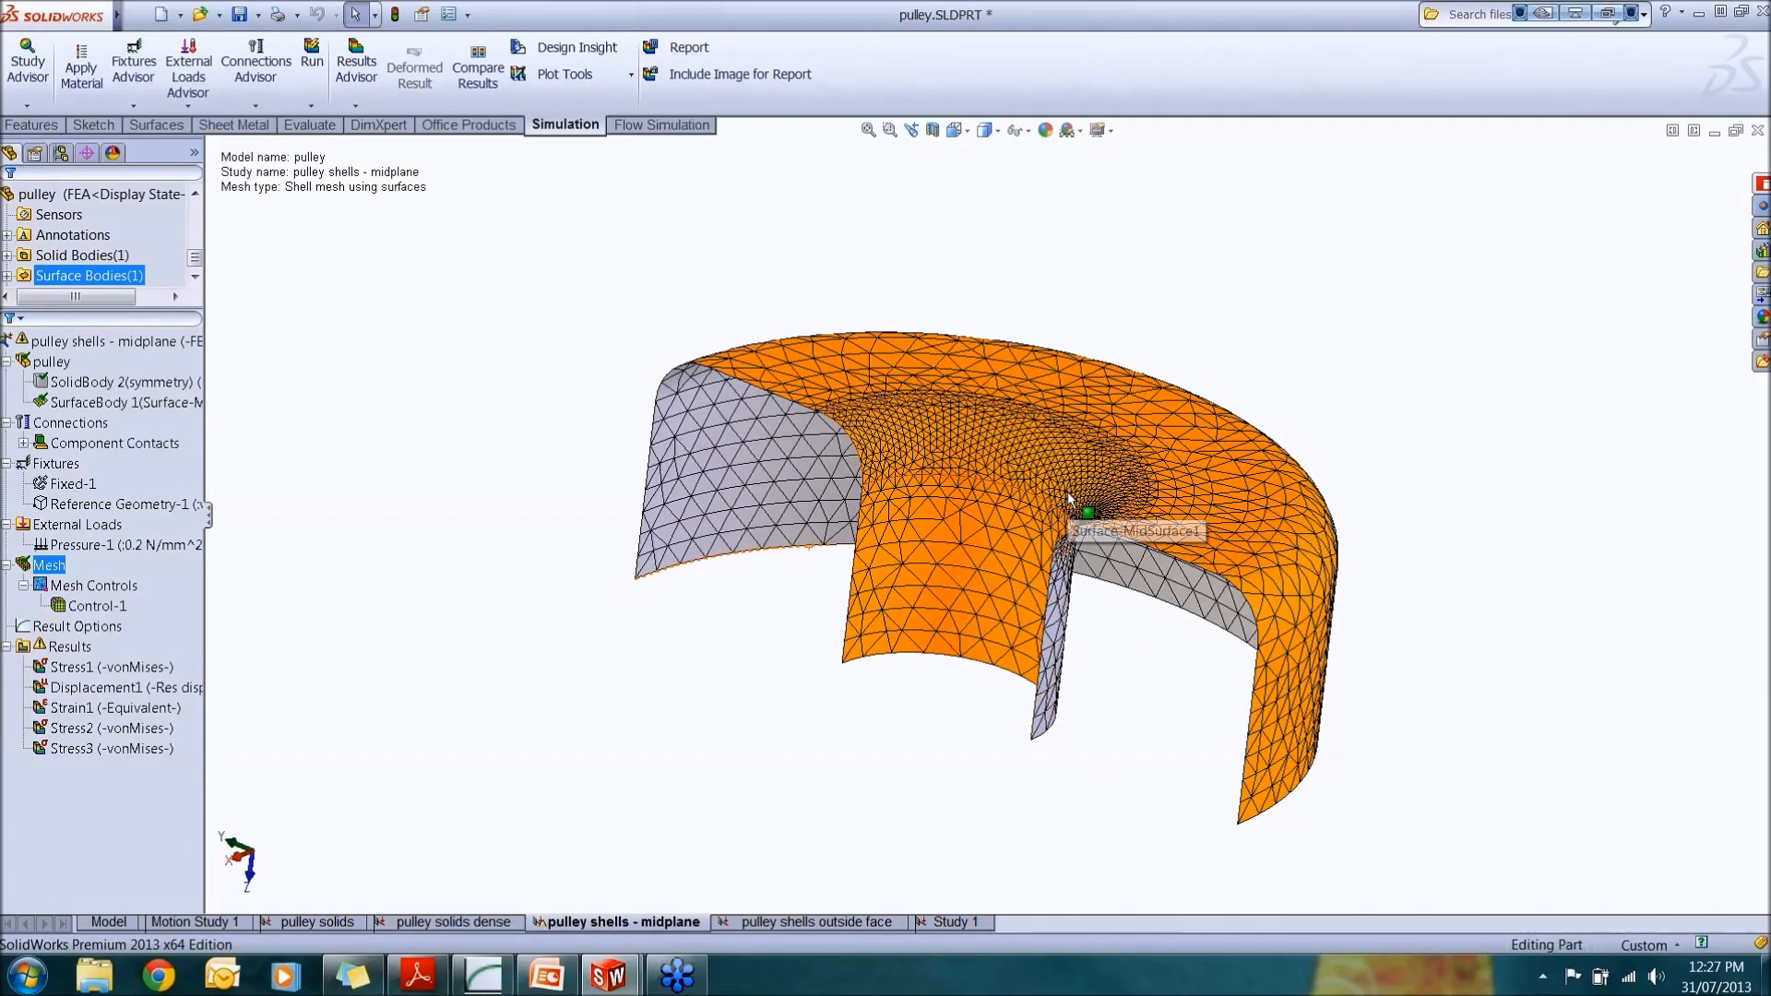
middle_click_drag(1181, 531, 852, 425)
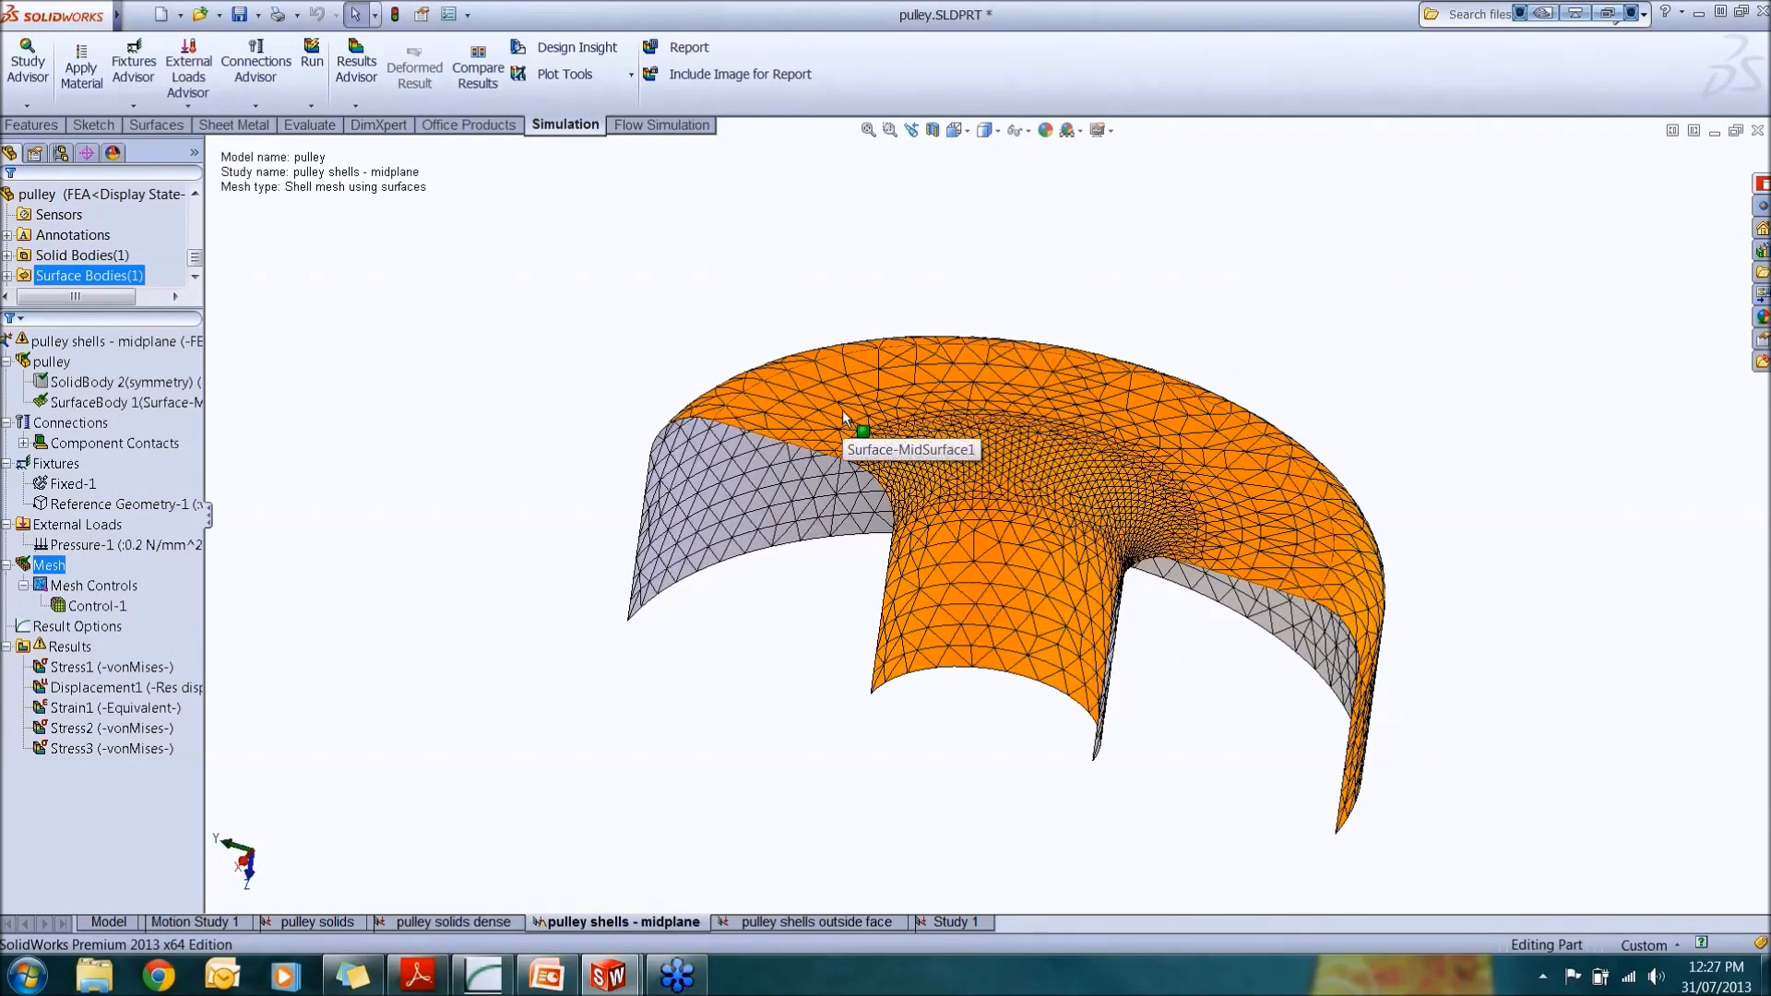
right_click(843, 409)
left_click(801, 418)
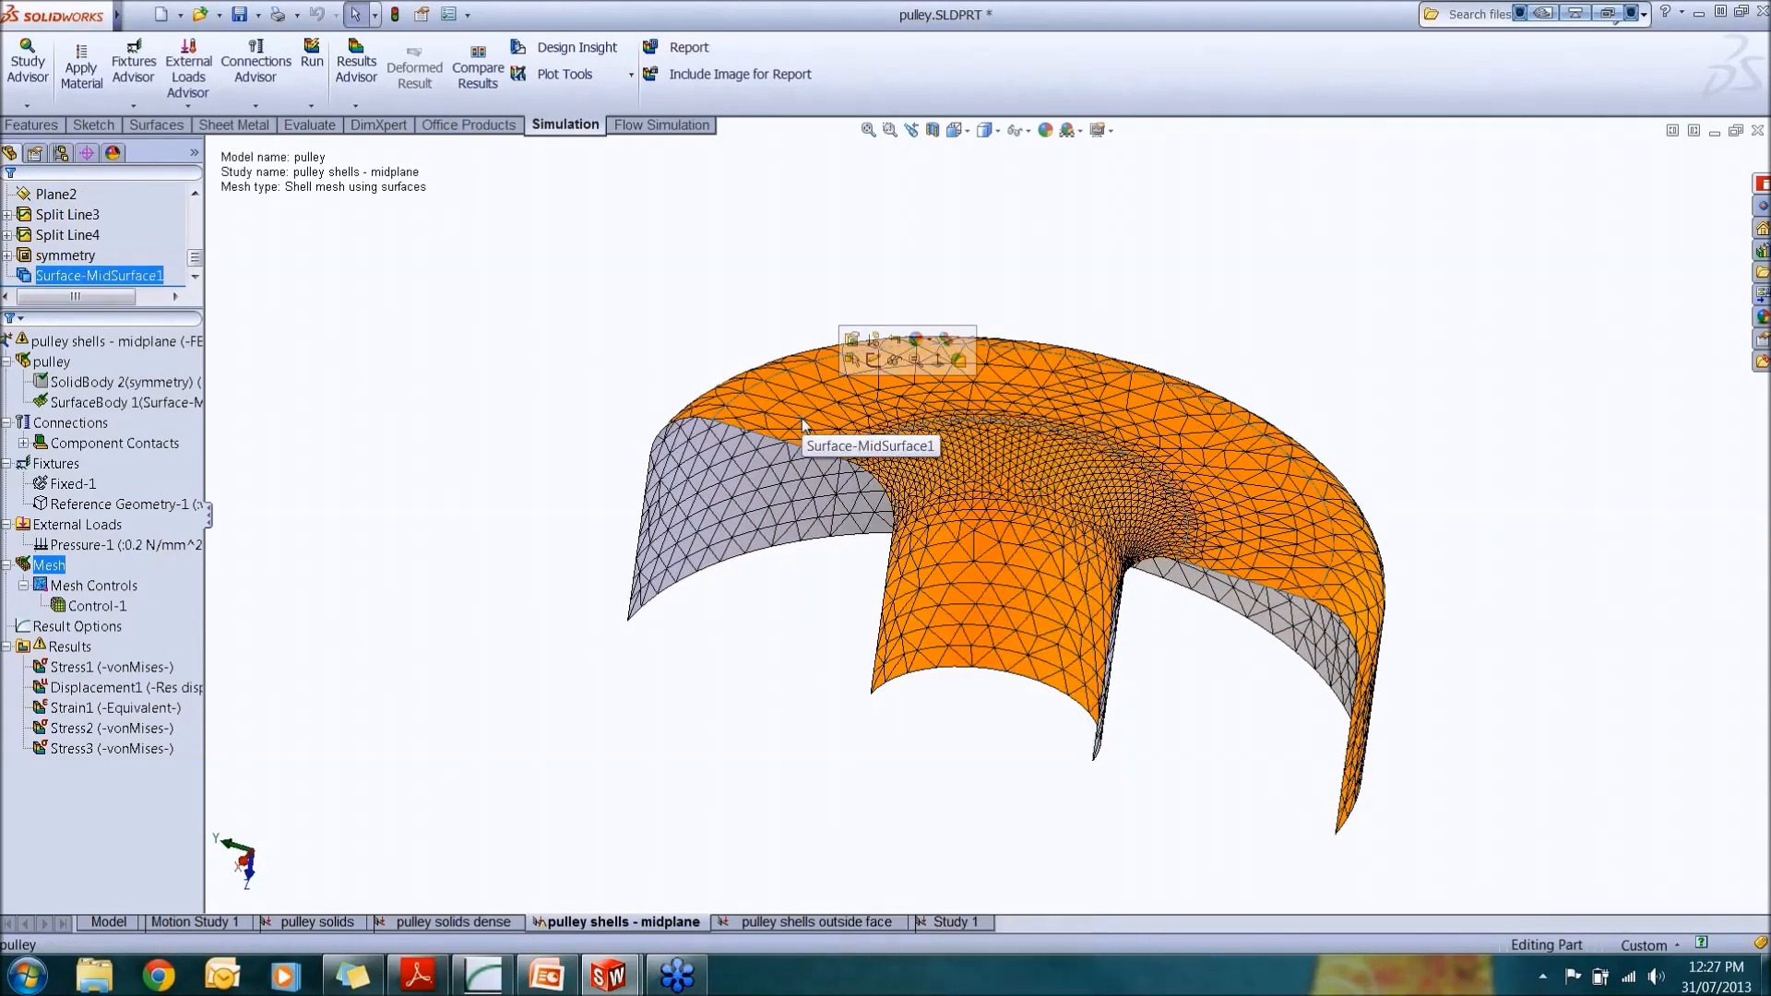
left_click(93, 585)
right_click(49, 565)
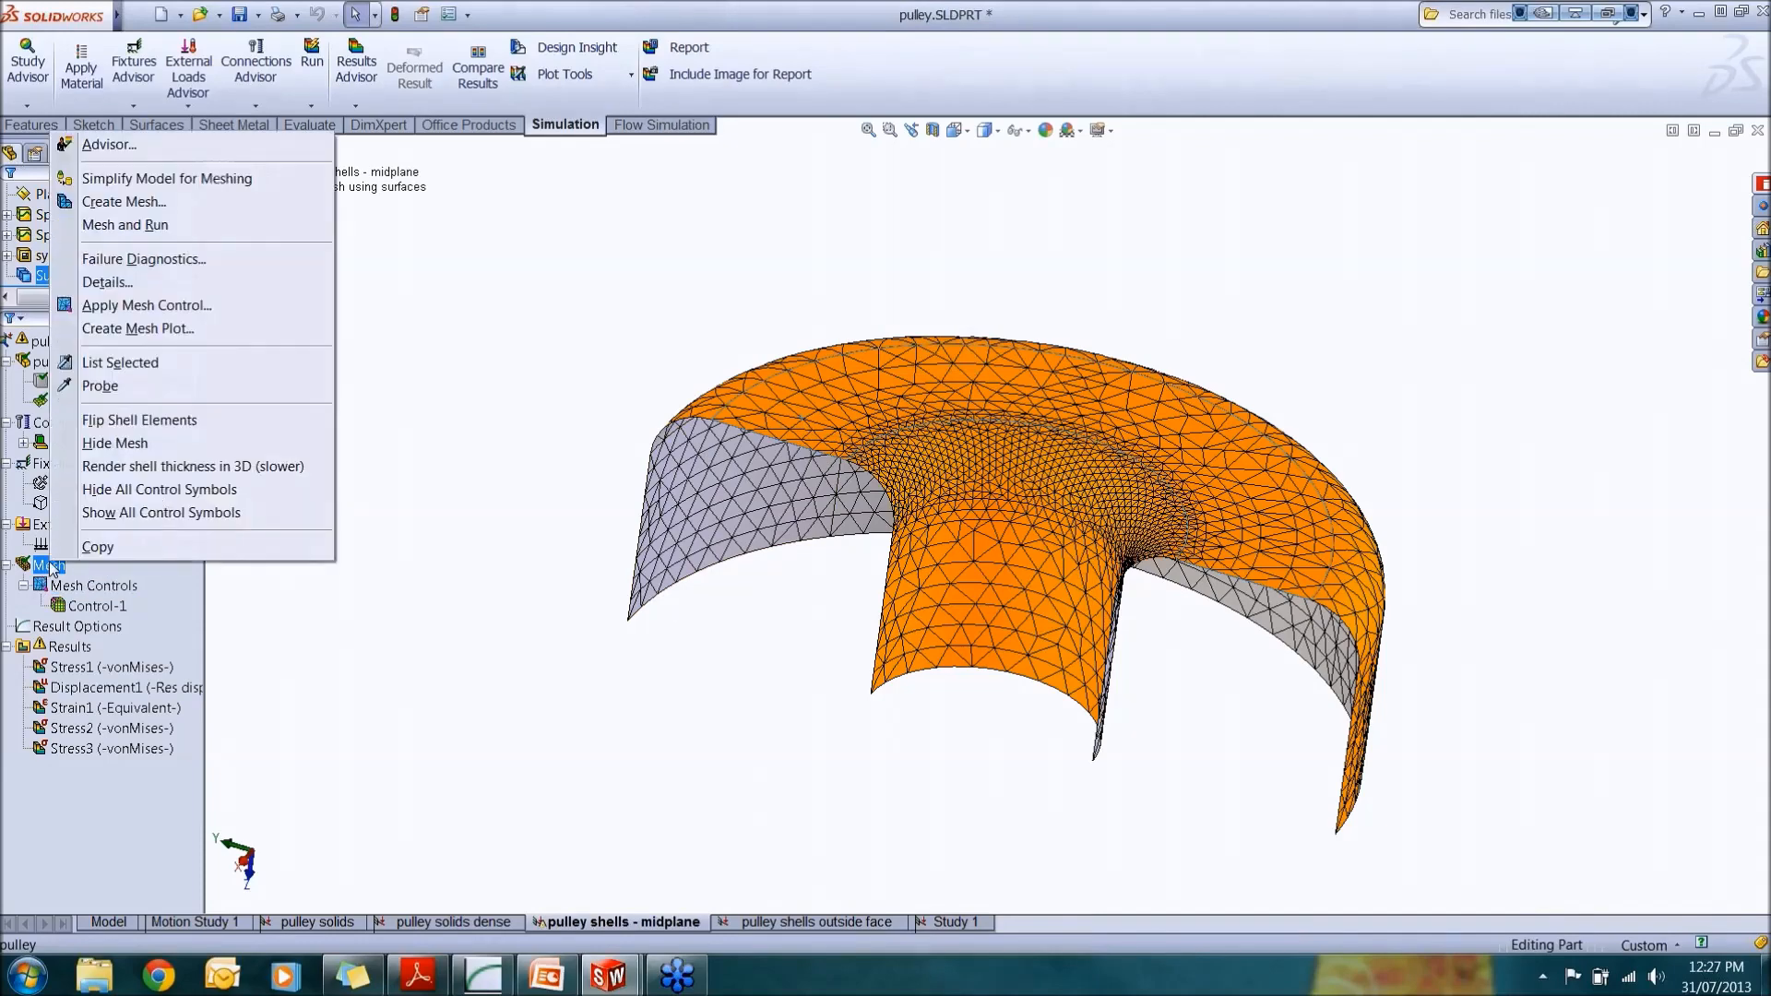
left_click(157, 422)
Step: Flip the shell elements back to their original orientation
middle_click_drag(752, 637, 760, 305)
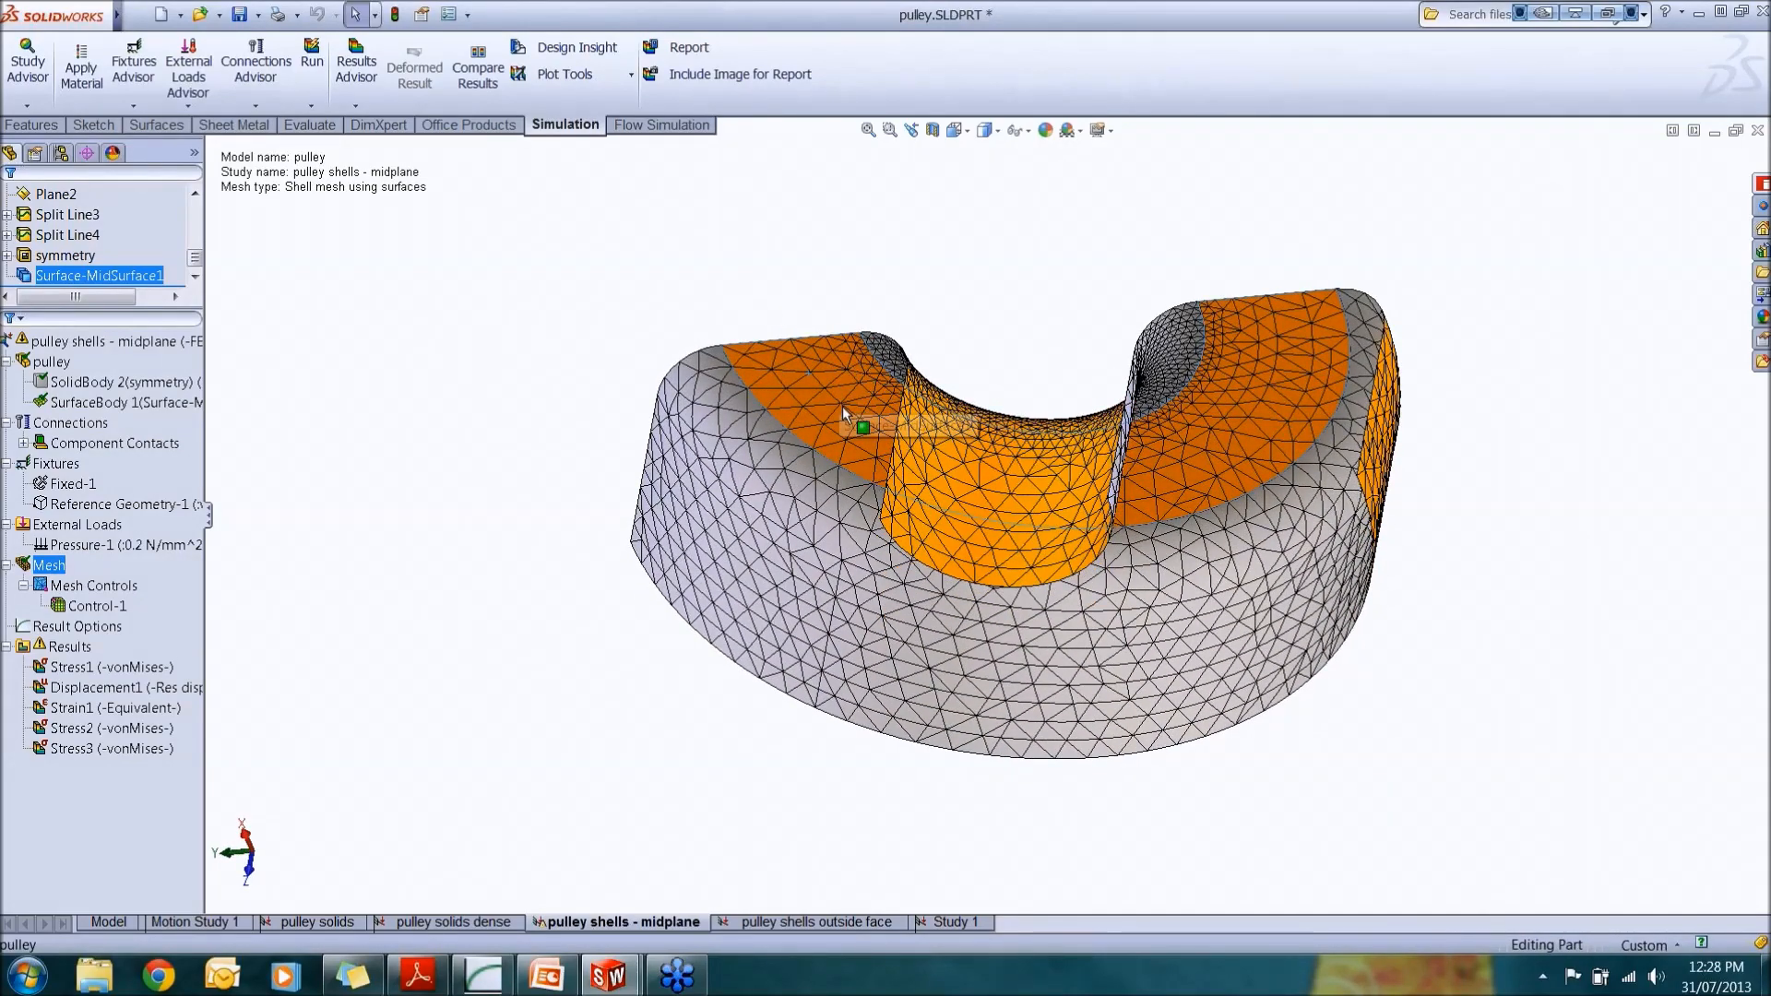
middle_click_drag(861, 411, 850, 772)
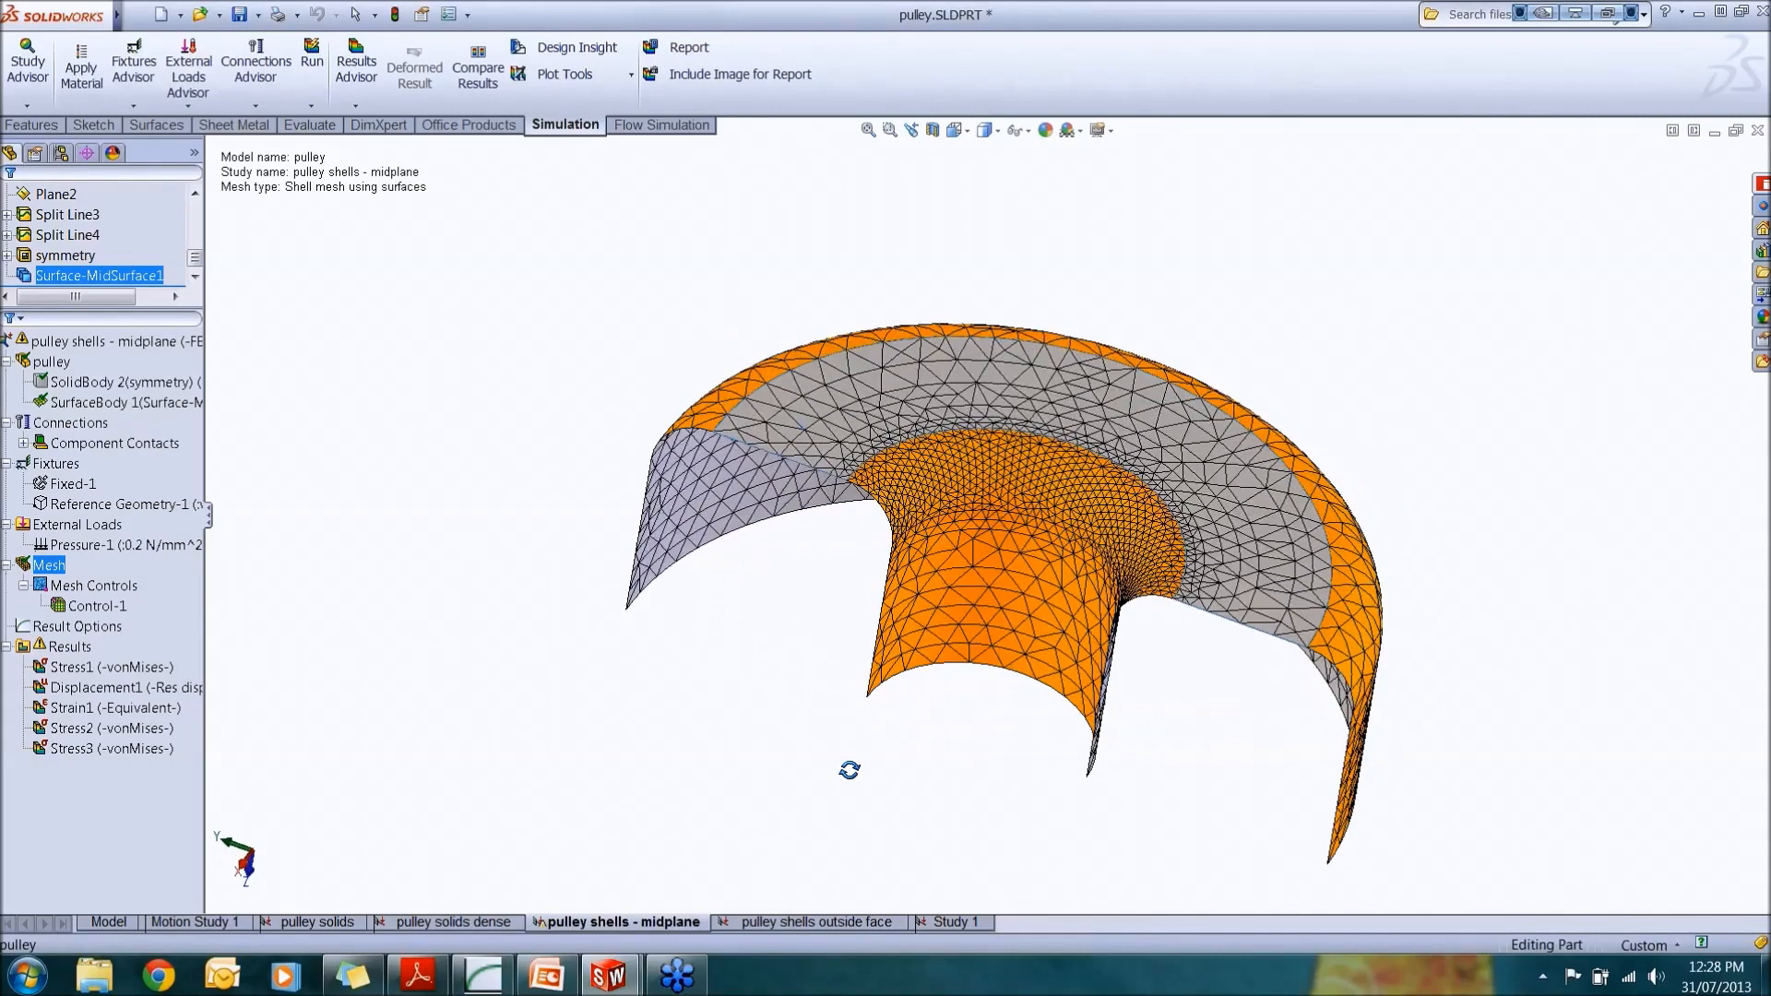
right_click(51, 565)
left_click(124, 423)
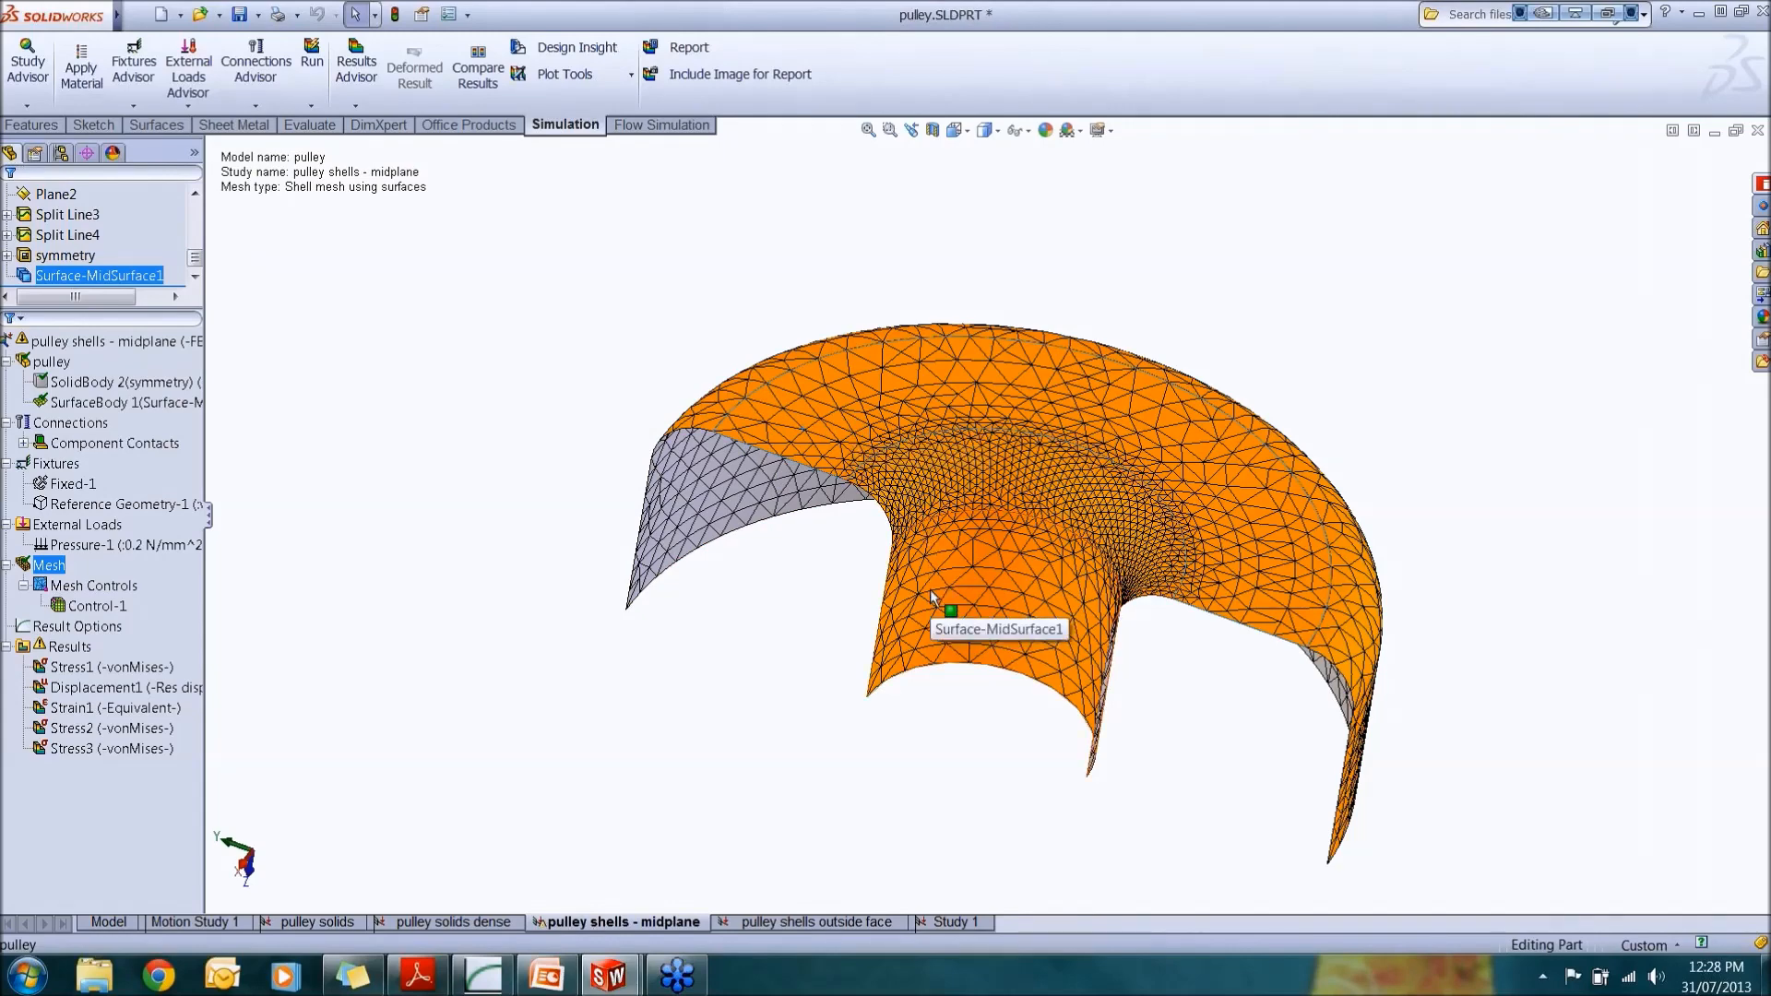
Step: Select the mid-surface together with its tangent faces and flip all of its shell elements
right_click(832, 421)
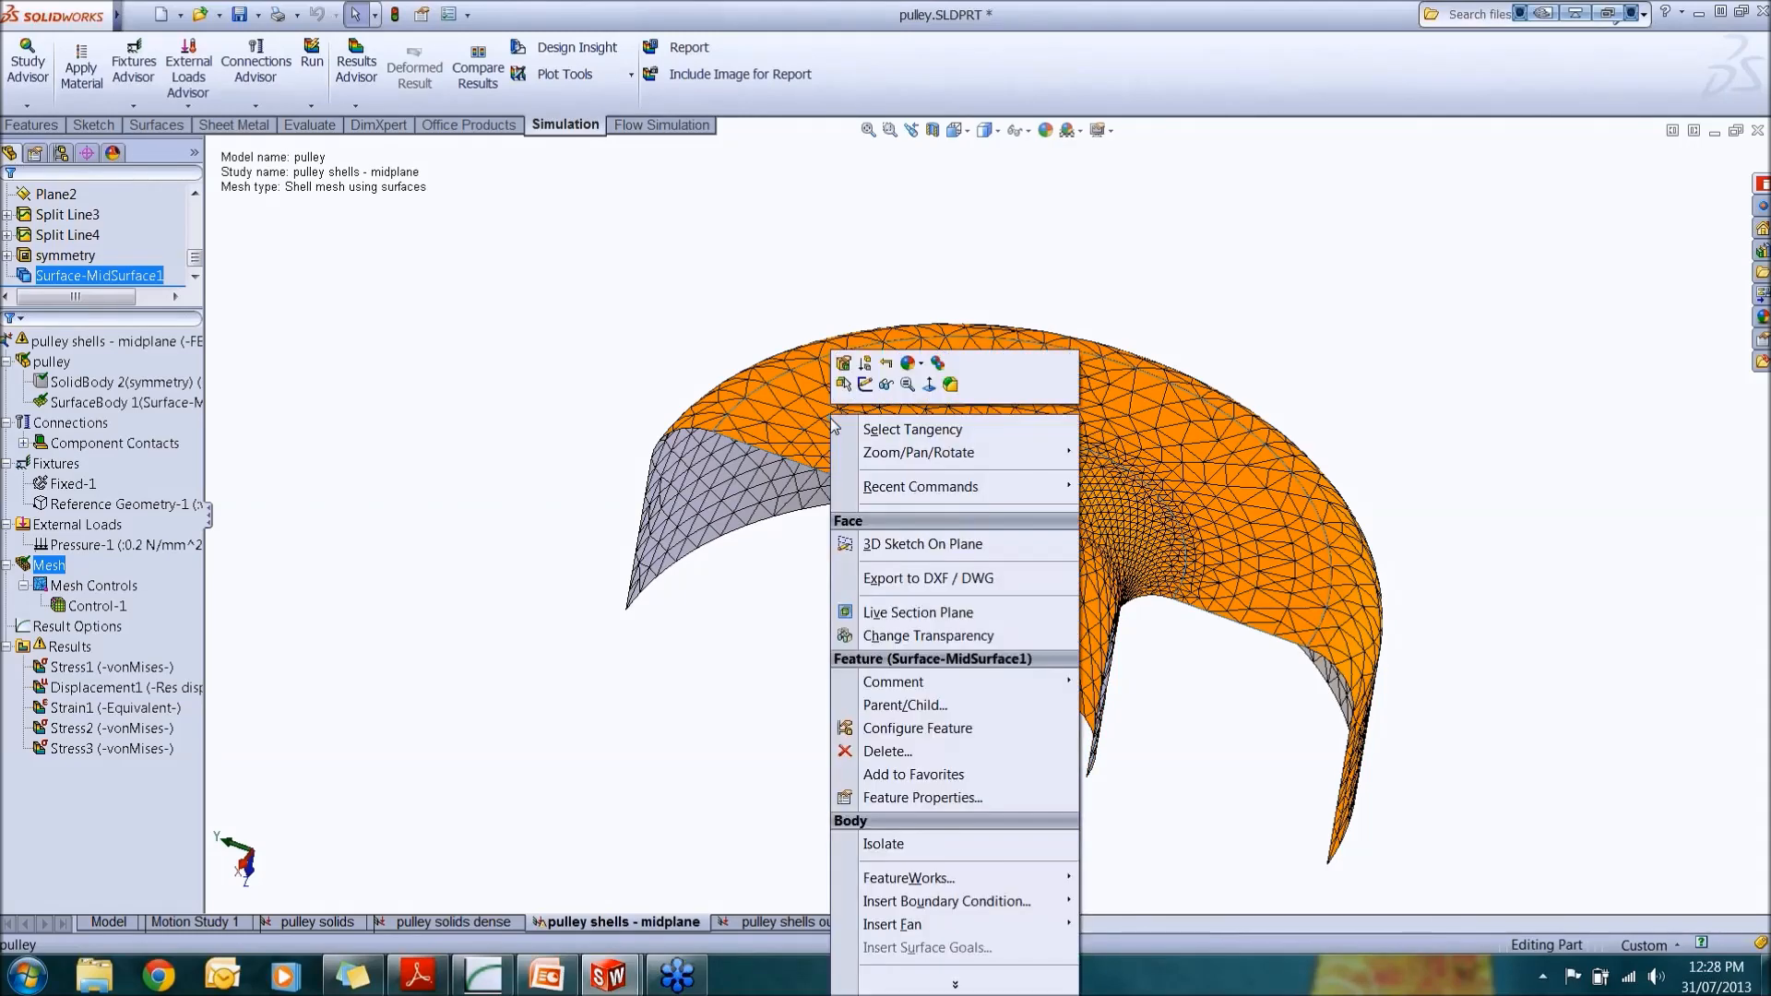
left_click(872, 431)
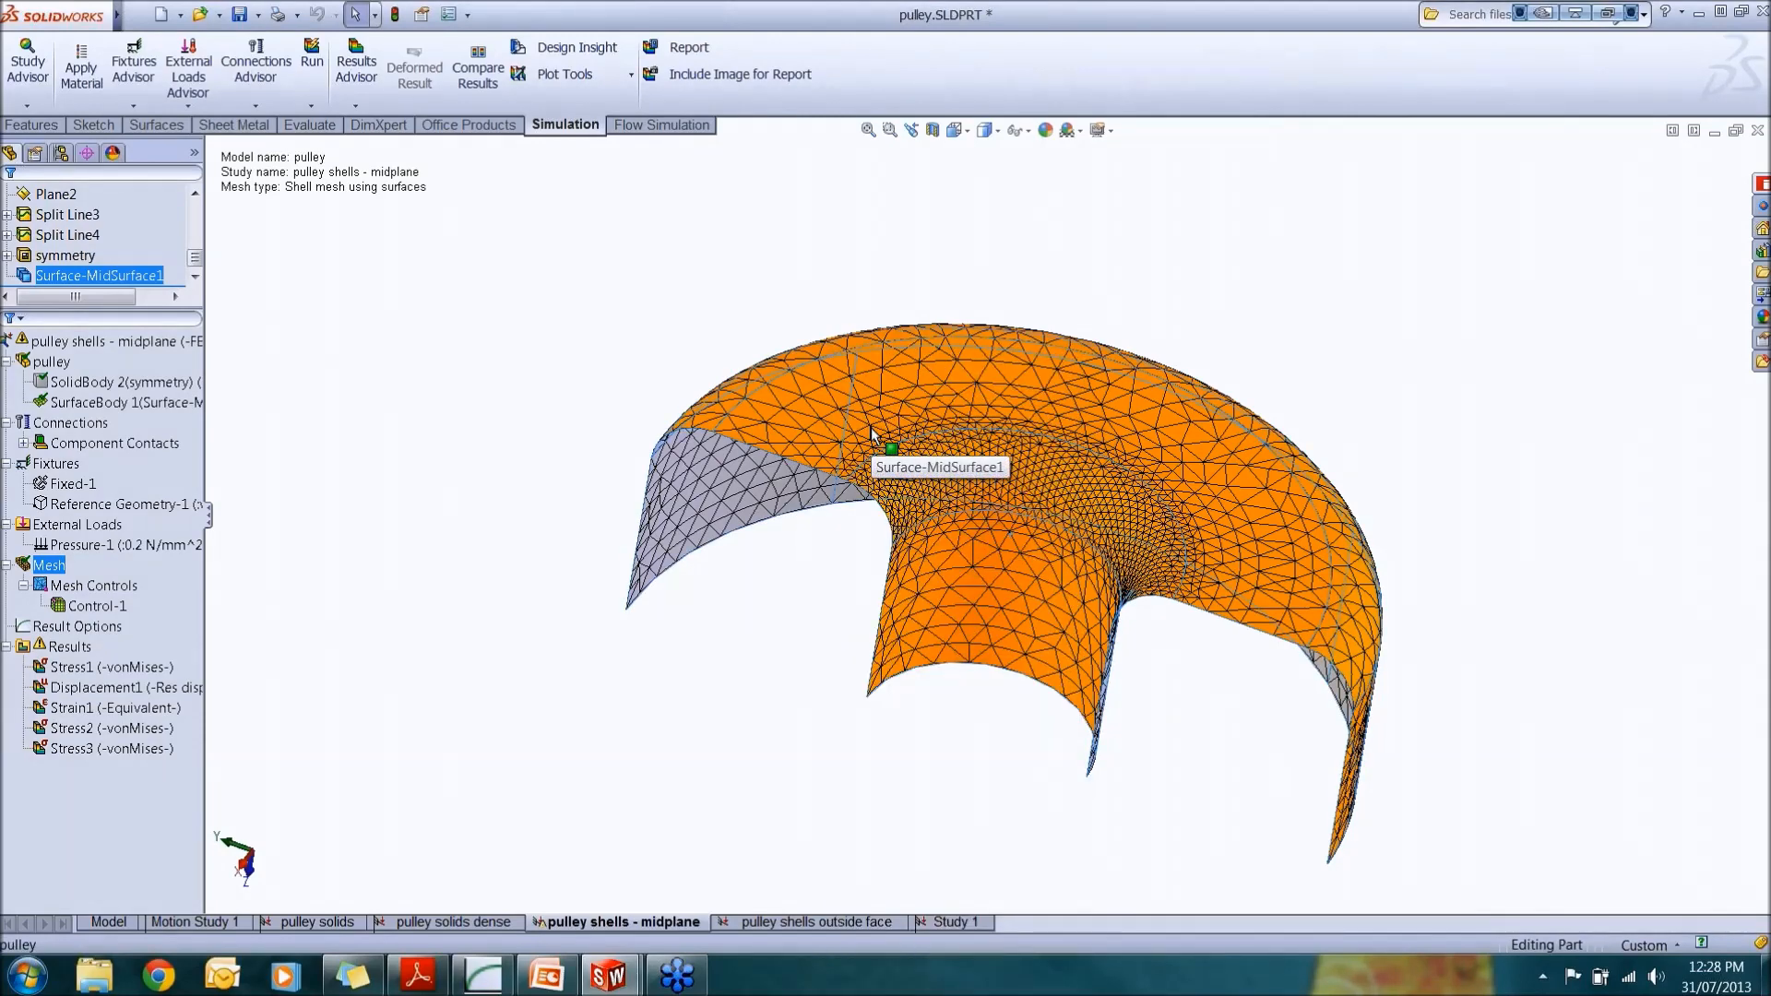
right_click(47, 566)
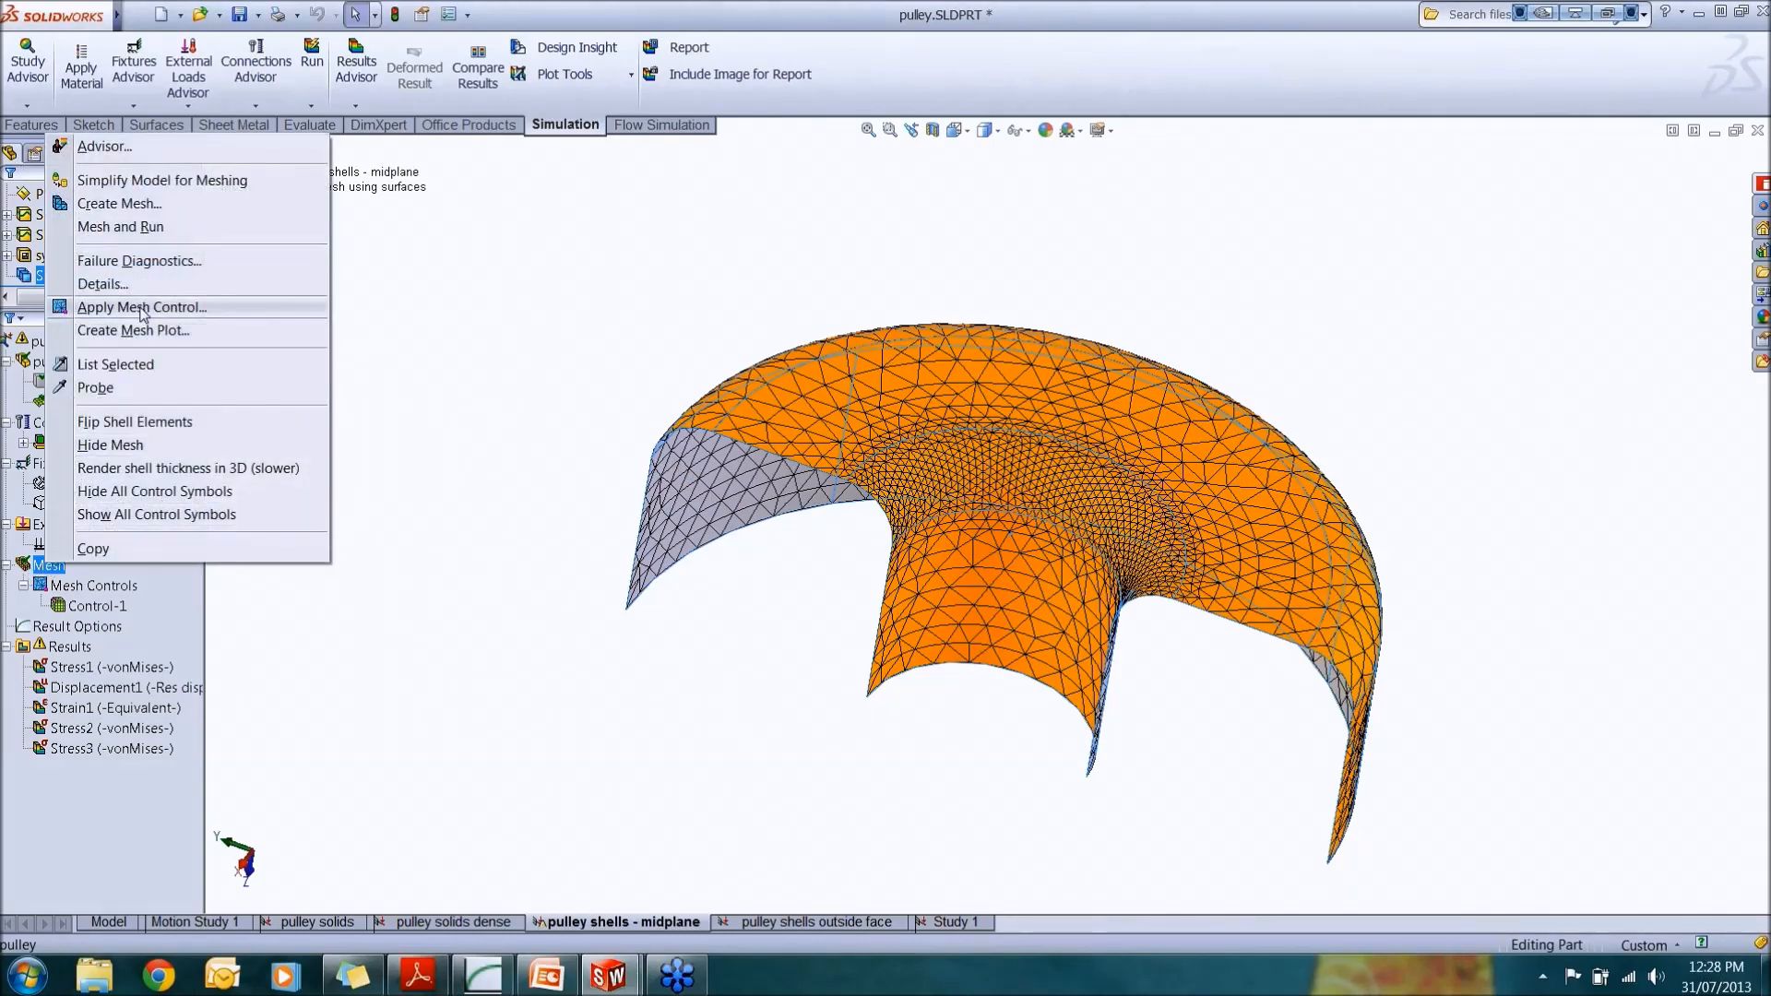
left_click(138, 423)
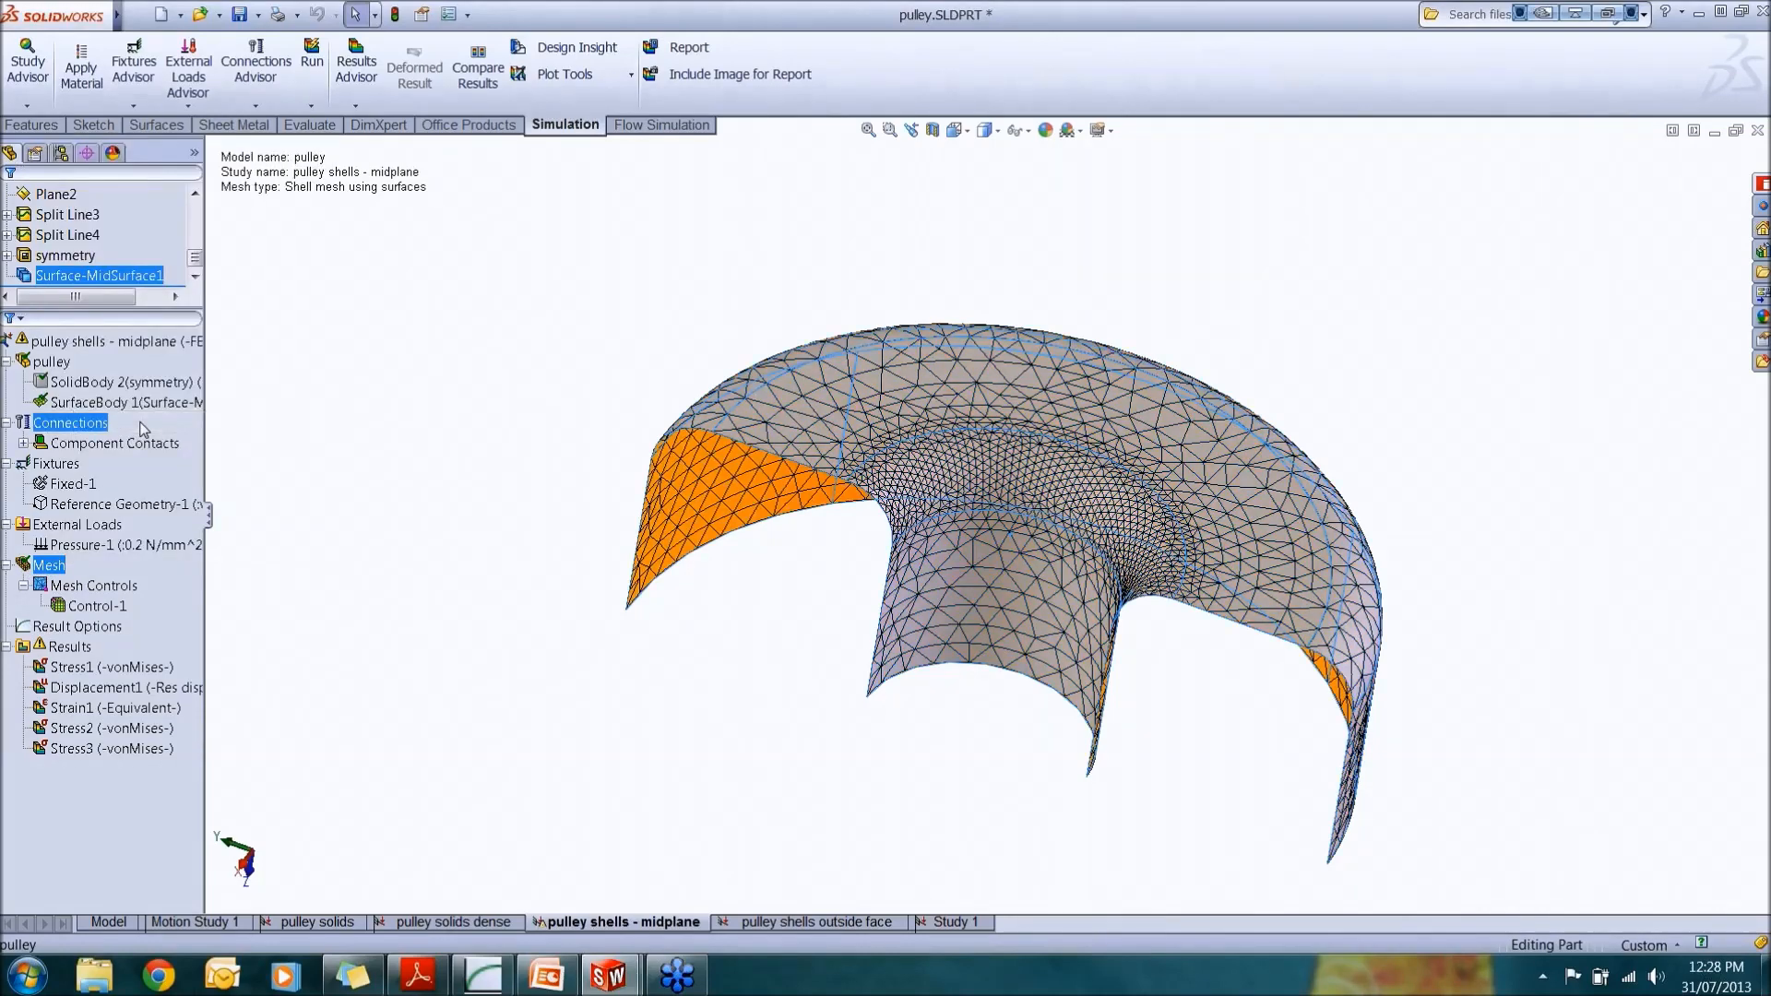
middle_click_drag(728, 624, 811, 175)
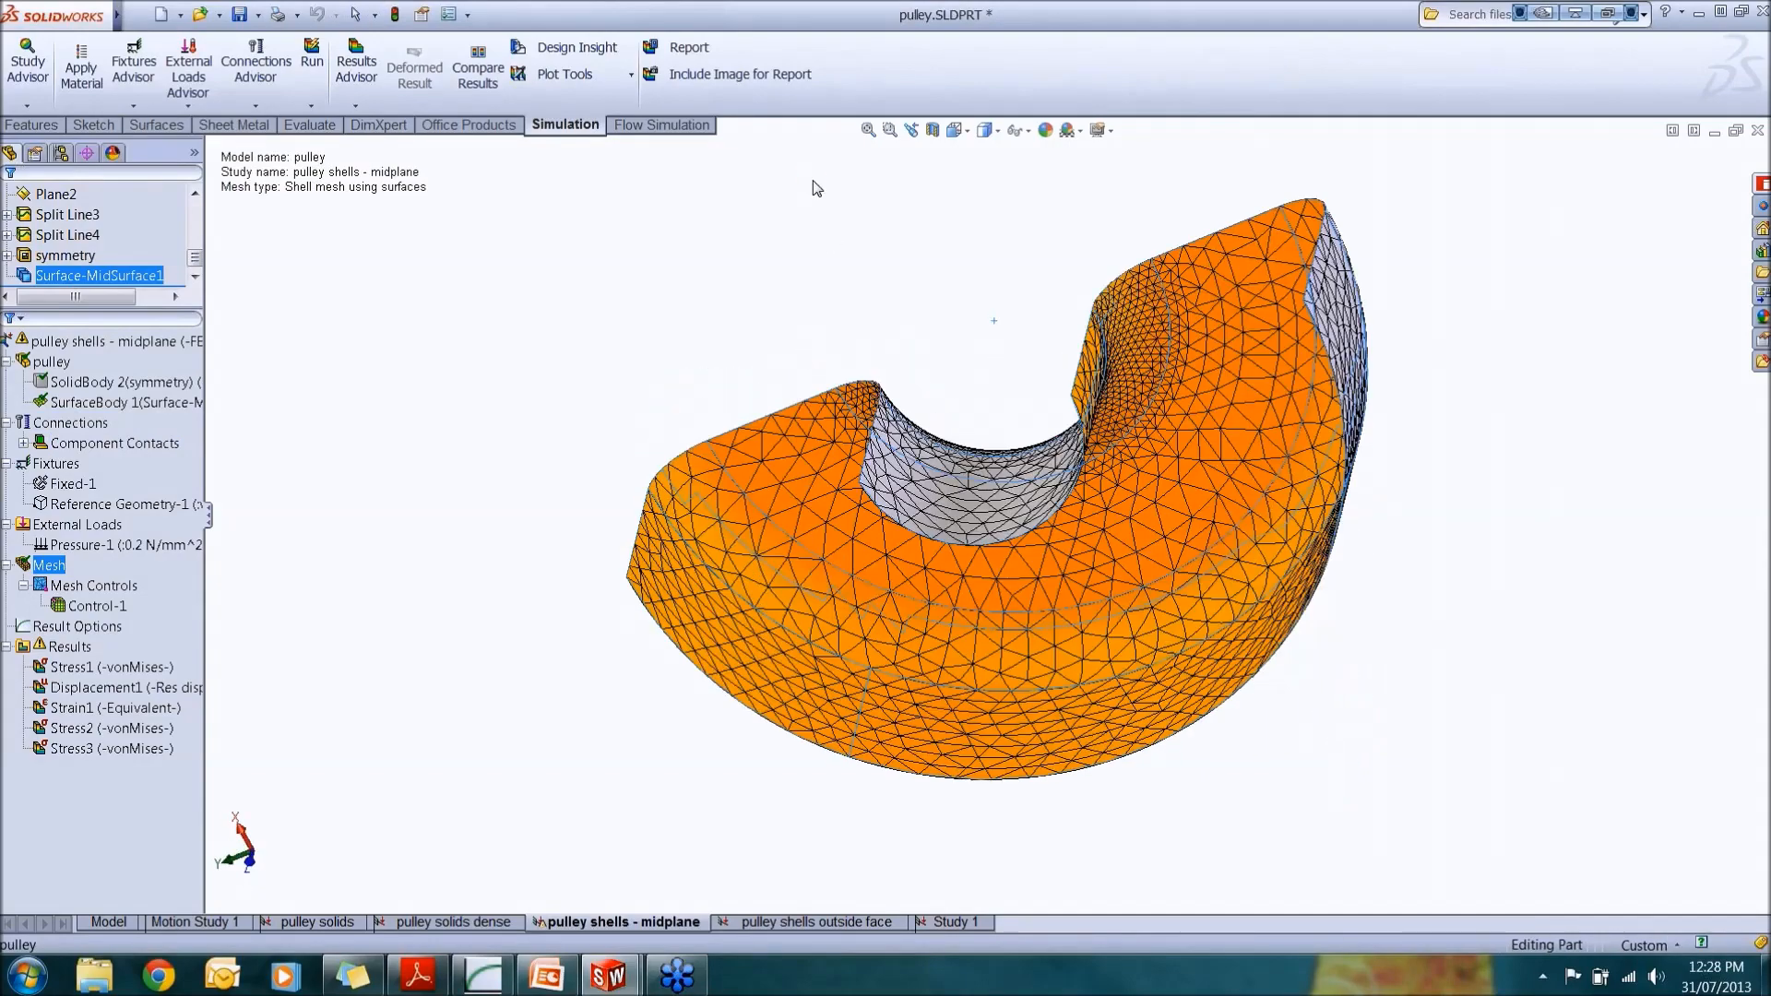
middle_click_drag(1035, 479, 918, 587)
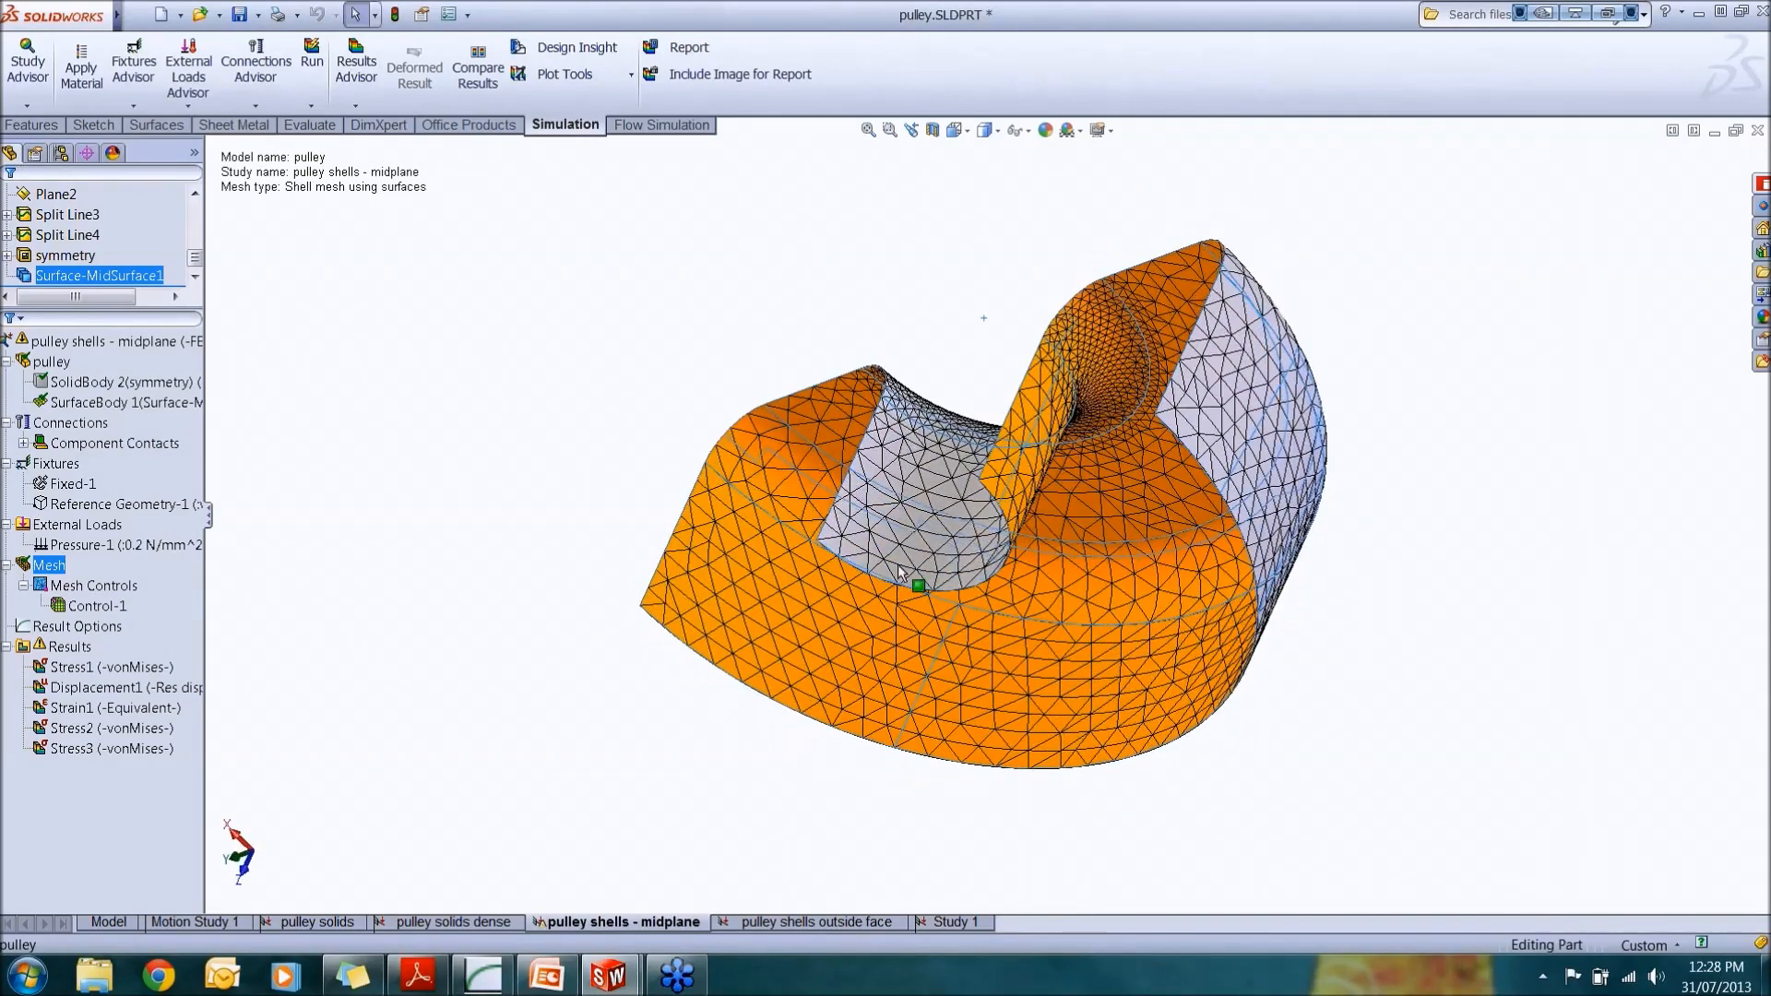
Step: Flip the mesh's shell elements back again to restore their orientation
right_click(72, 568)
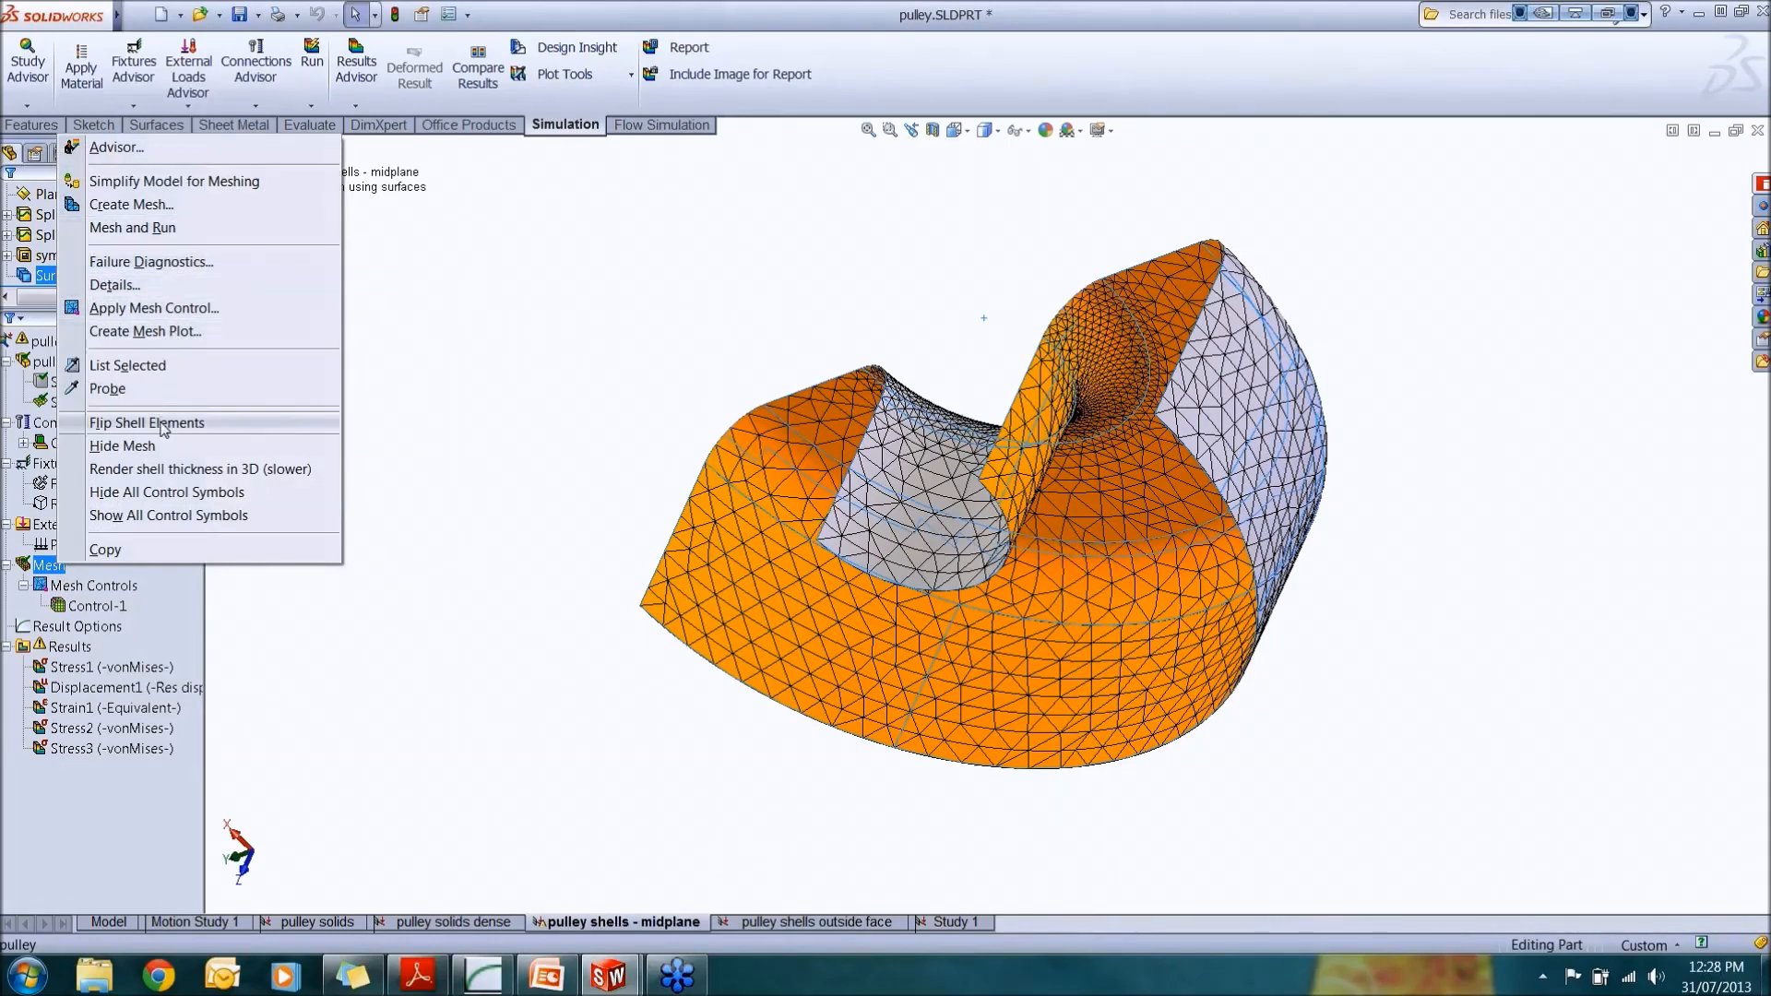
left_click(146, 422)
middle_click_drag(981, 398, 969, 637)
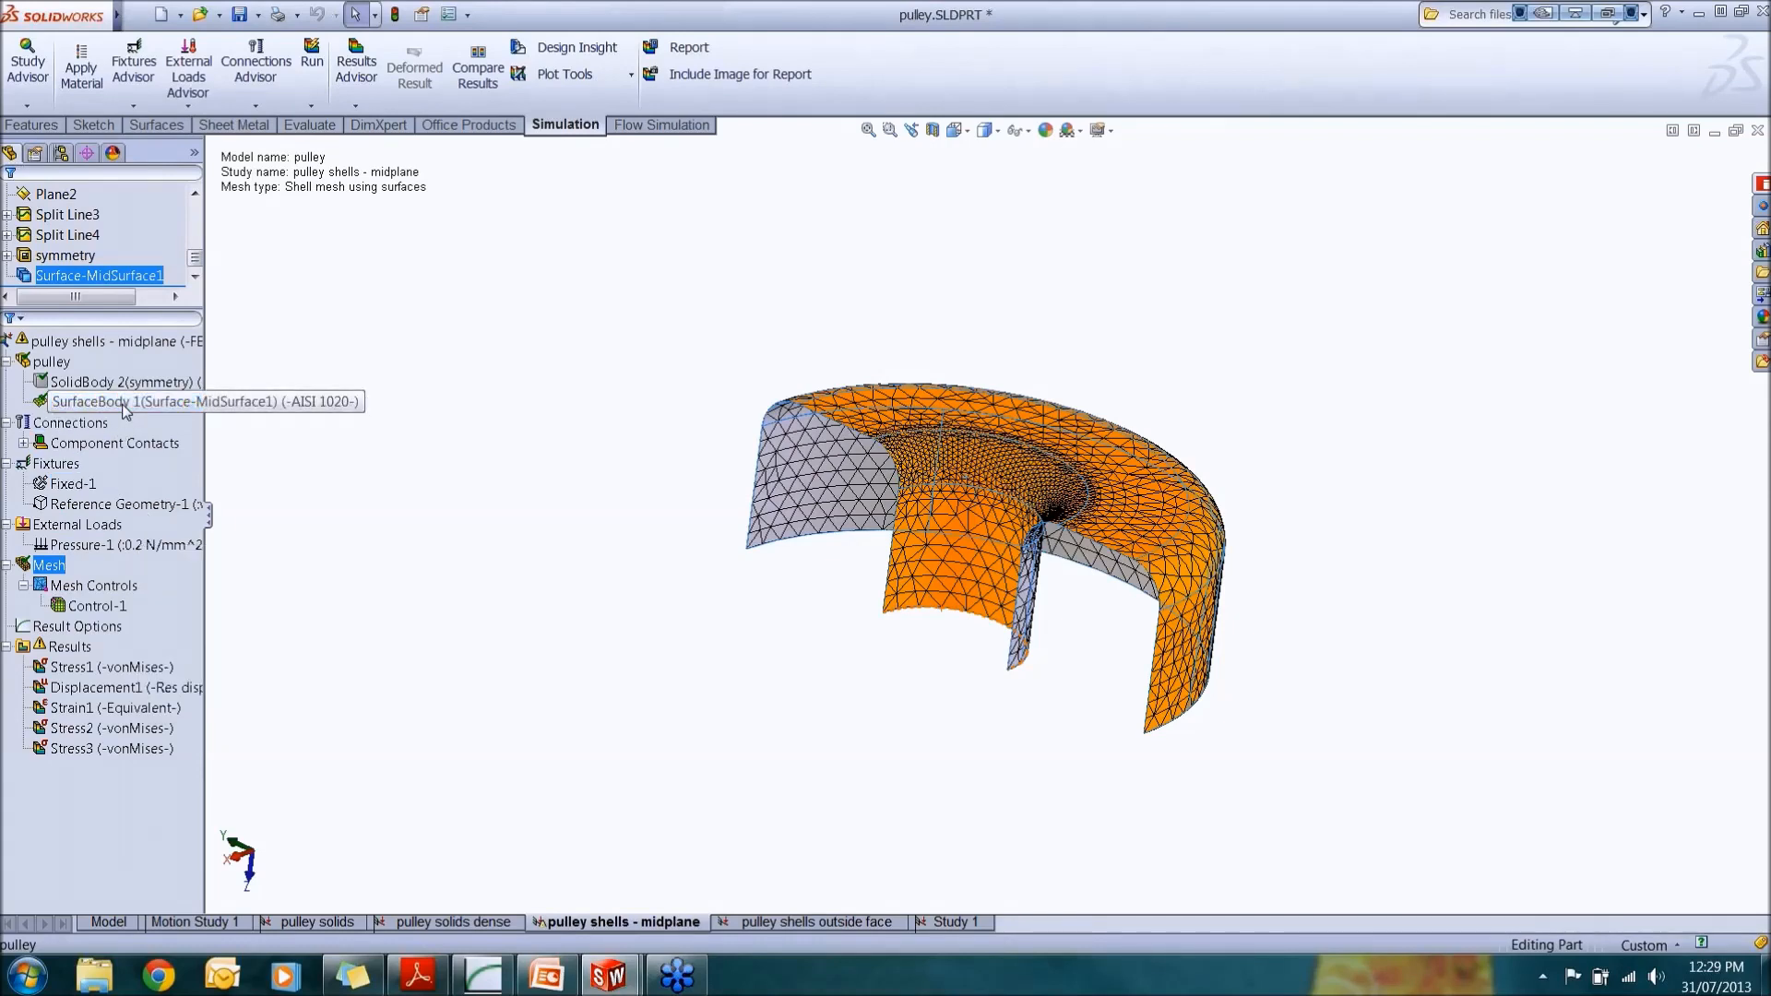
Step: Run the mid-plane study and edit the Stress1 plot to show von Mises stress on the top shell face
left_click(312, 60)
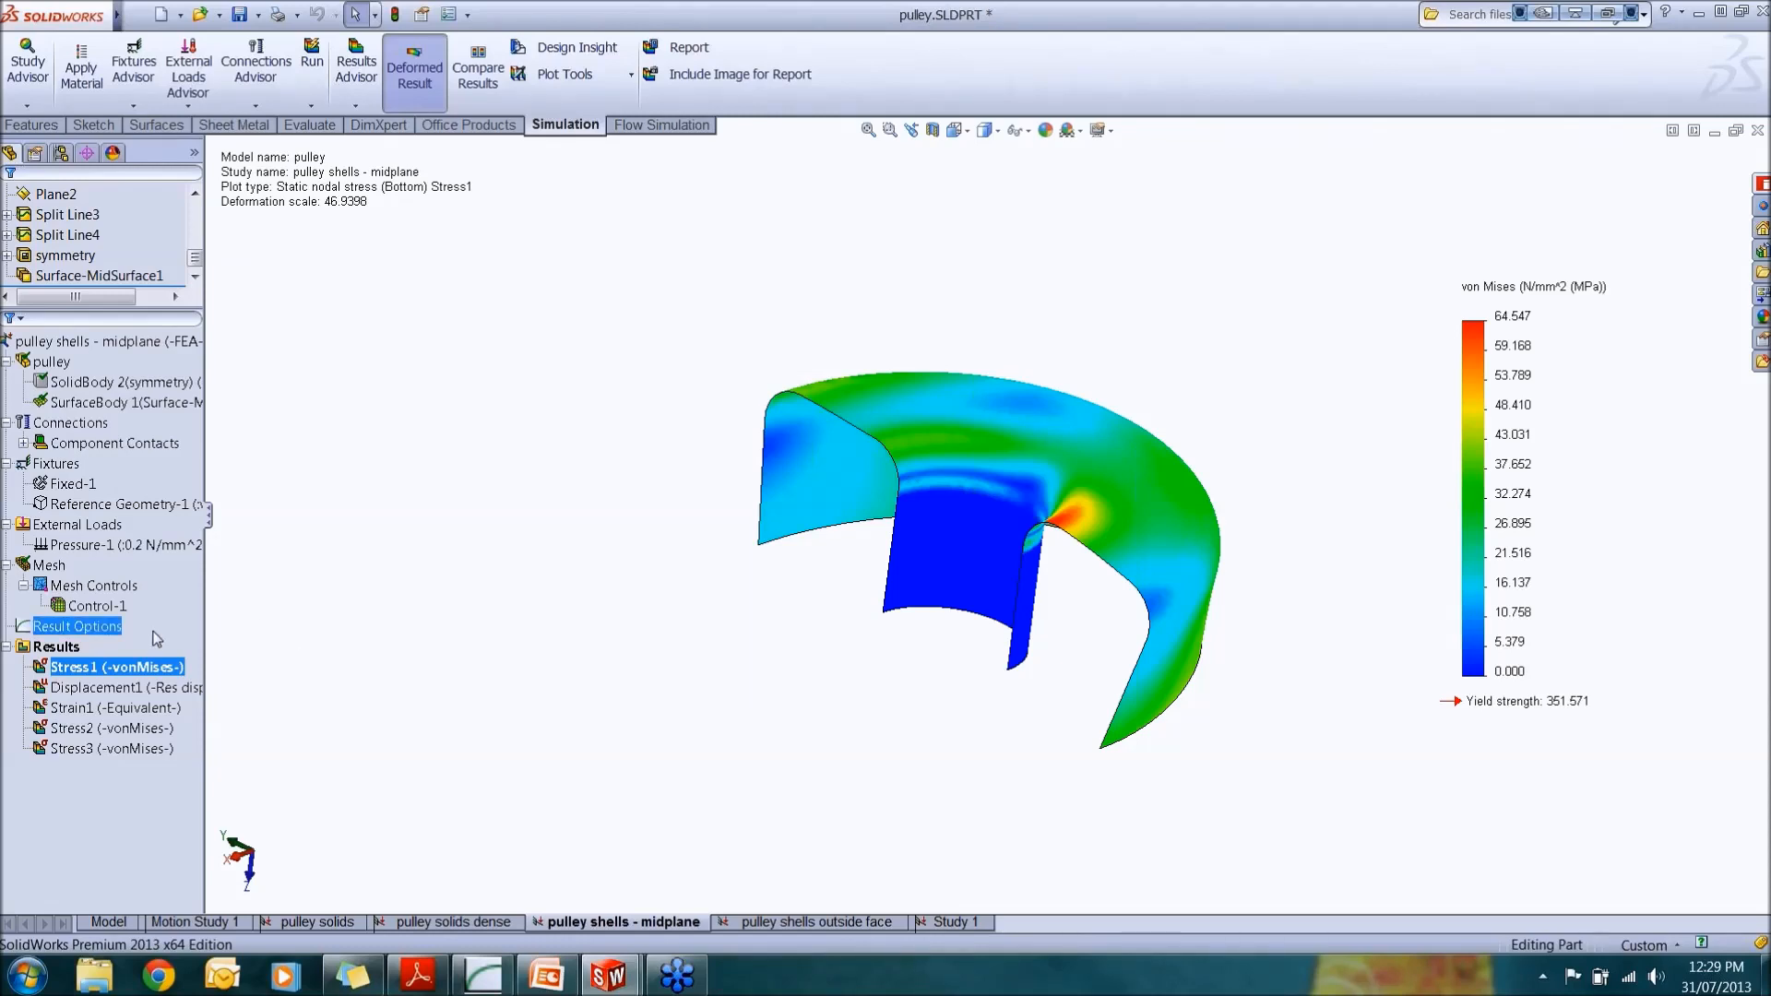
right_click(135, 673)
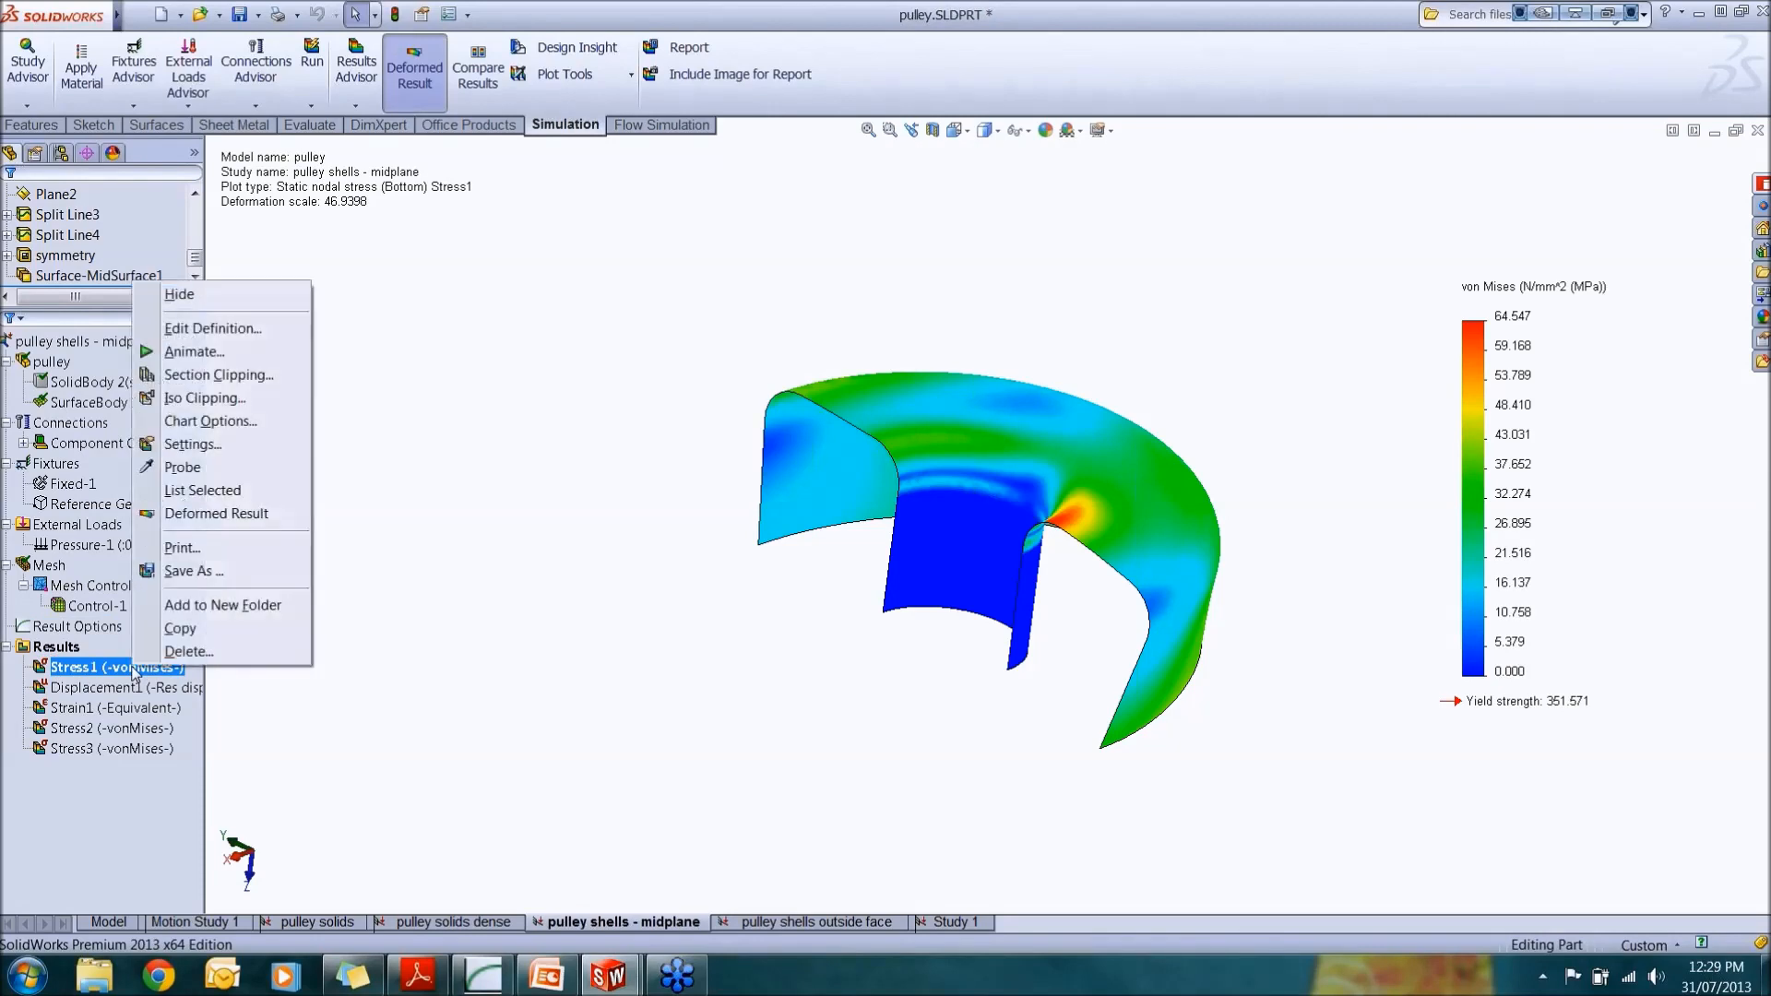
left_click(238, 333)
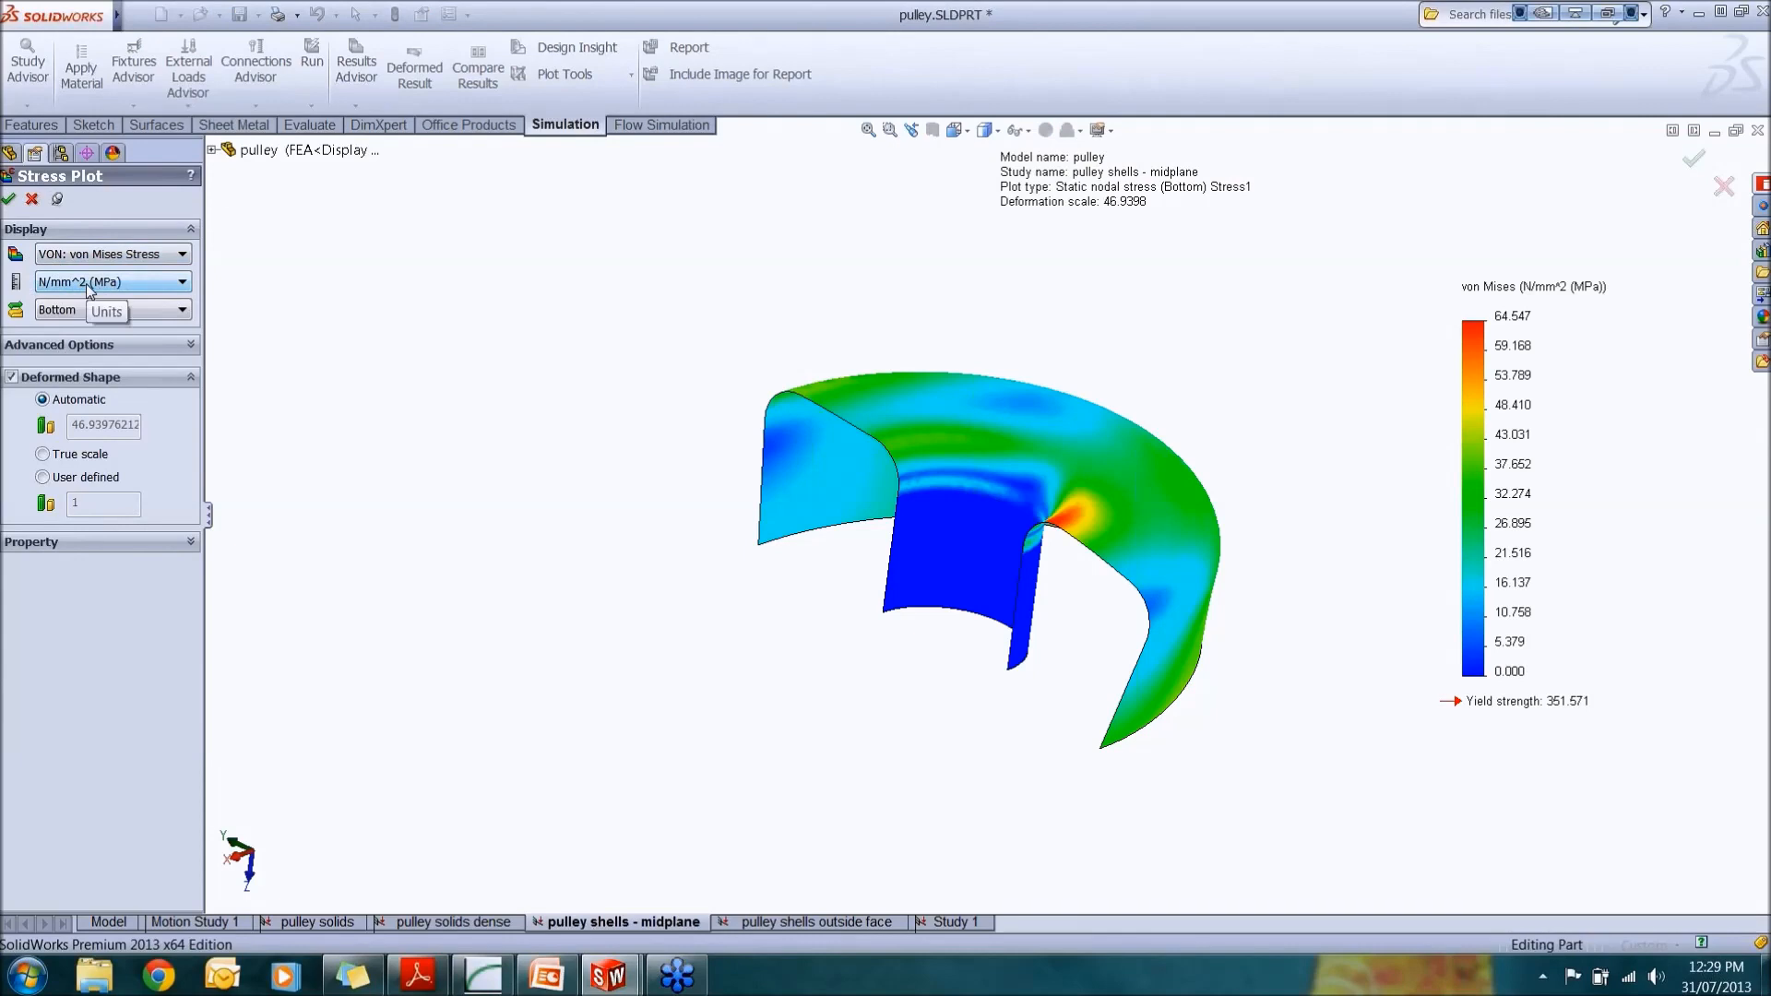
left_click(97, 314)
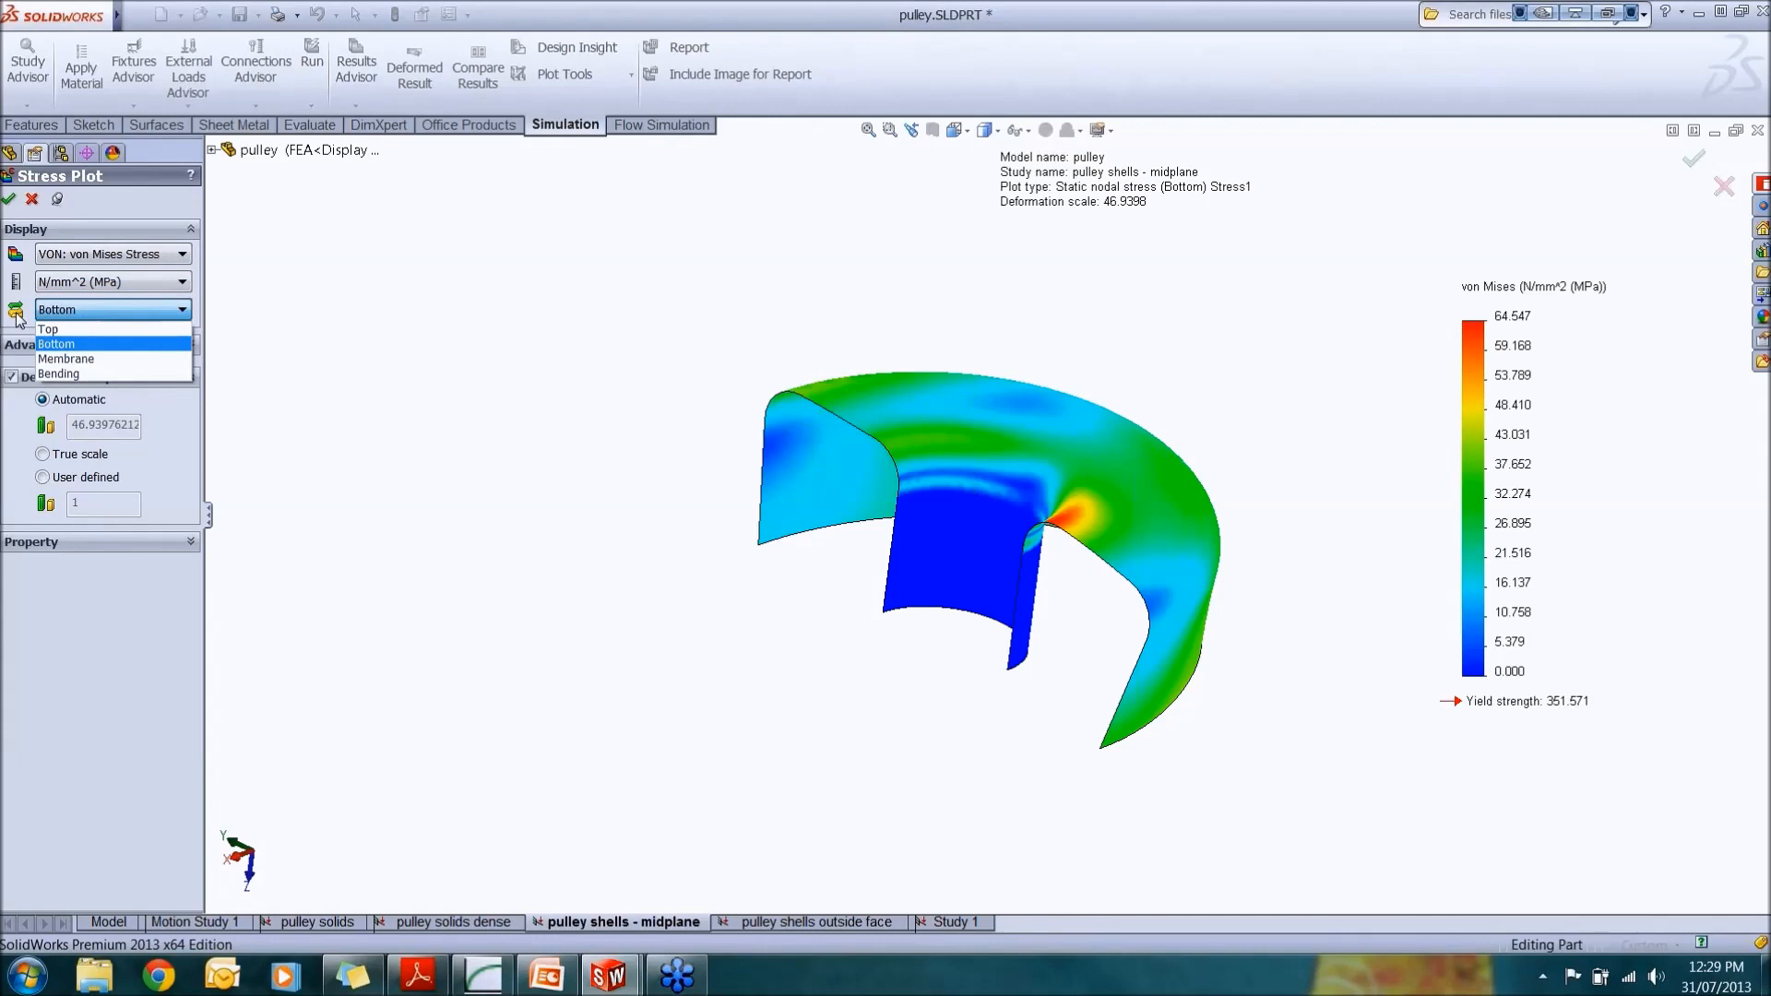
left_click(82, 329)
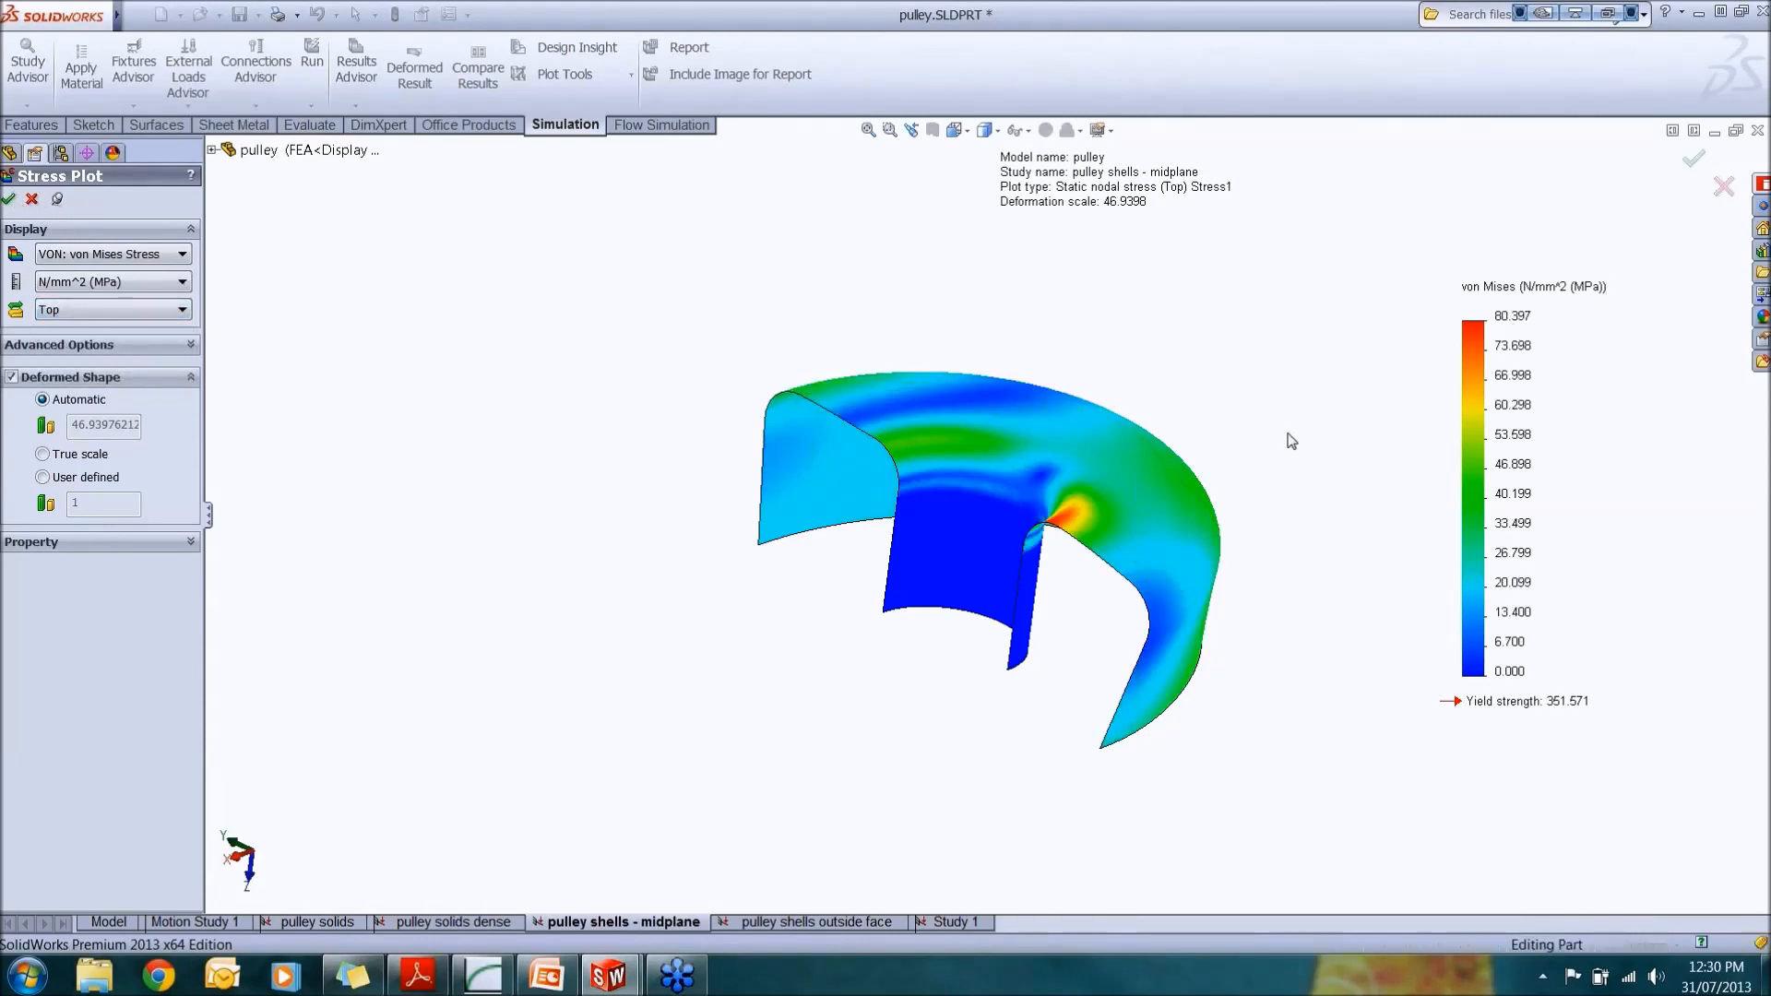
Step: Switch the Stress1 plot to show stress on the bottom shell face
middle_click_drag(1282, 454, 1138, 407)
scroll(1107, 411, "down", 5)
scroll(1076, 440, "down", 5)
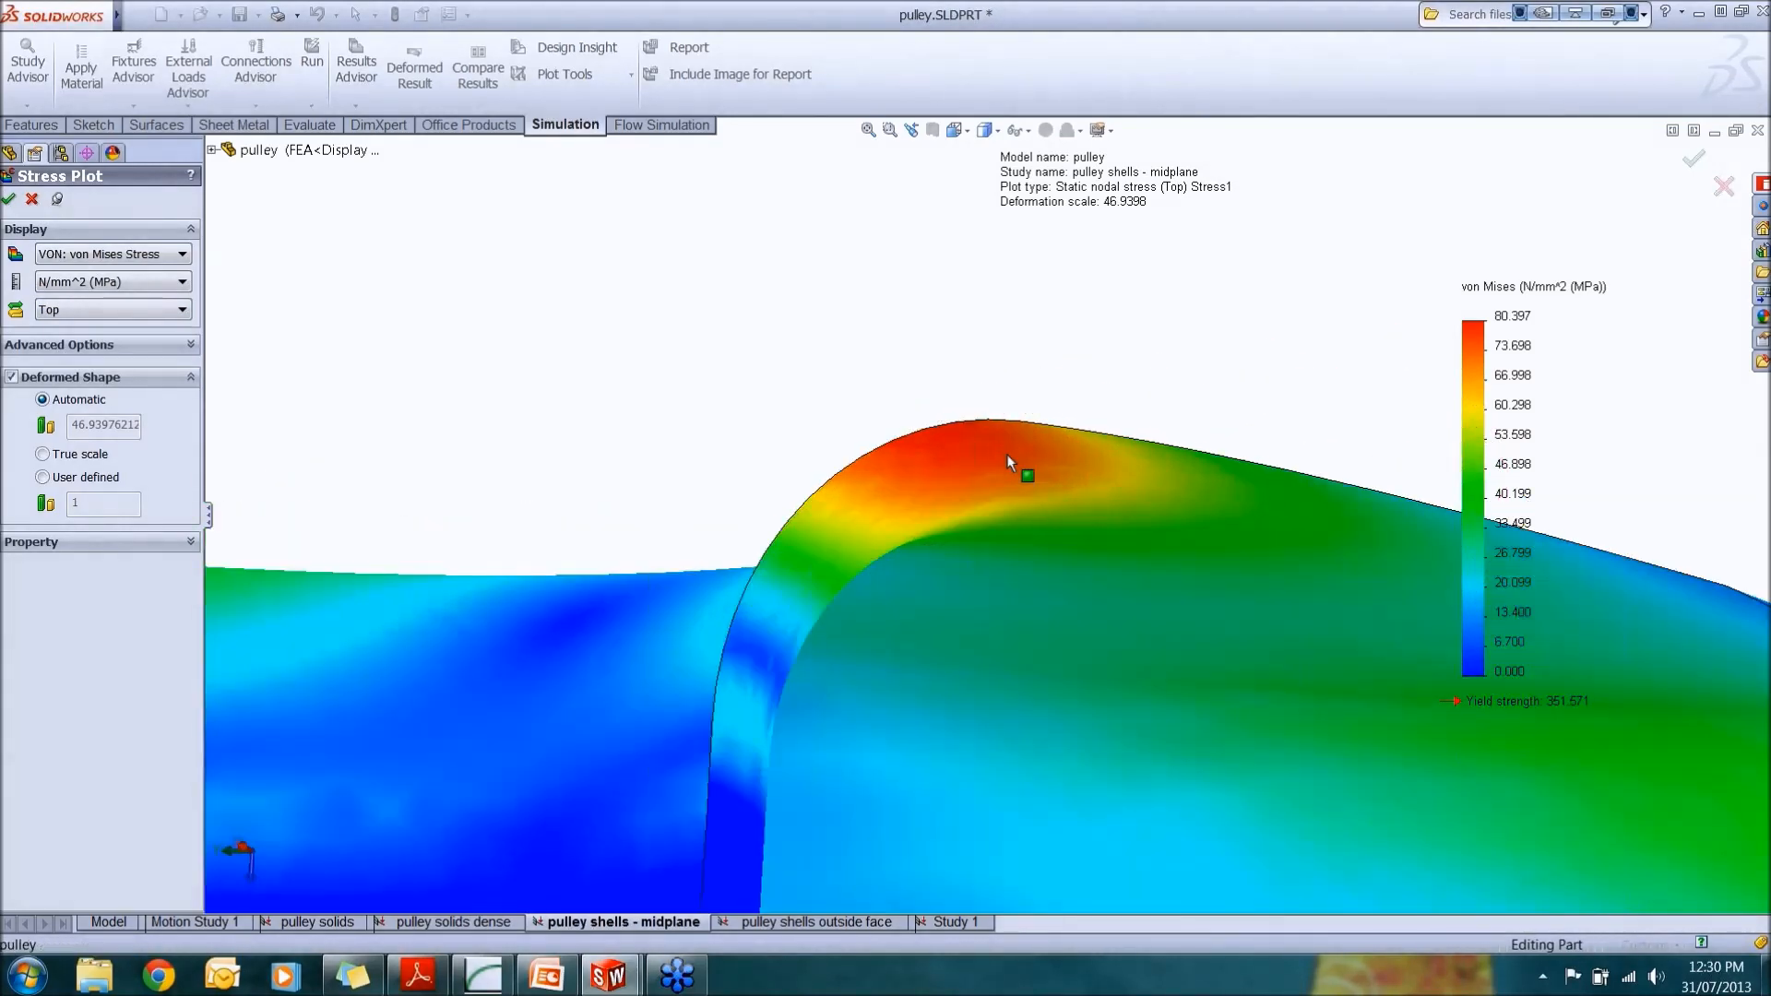
scroll(1009, 457, "up", 3)
middle_click_drag(1009, 459, 1017, 545)
scroll(1017, 545, "up", 3)
left_click(185, 312)
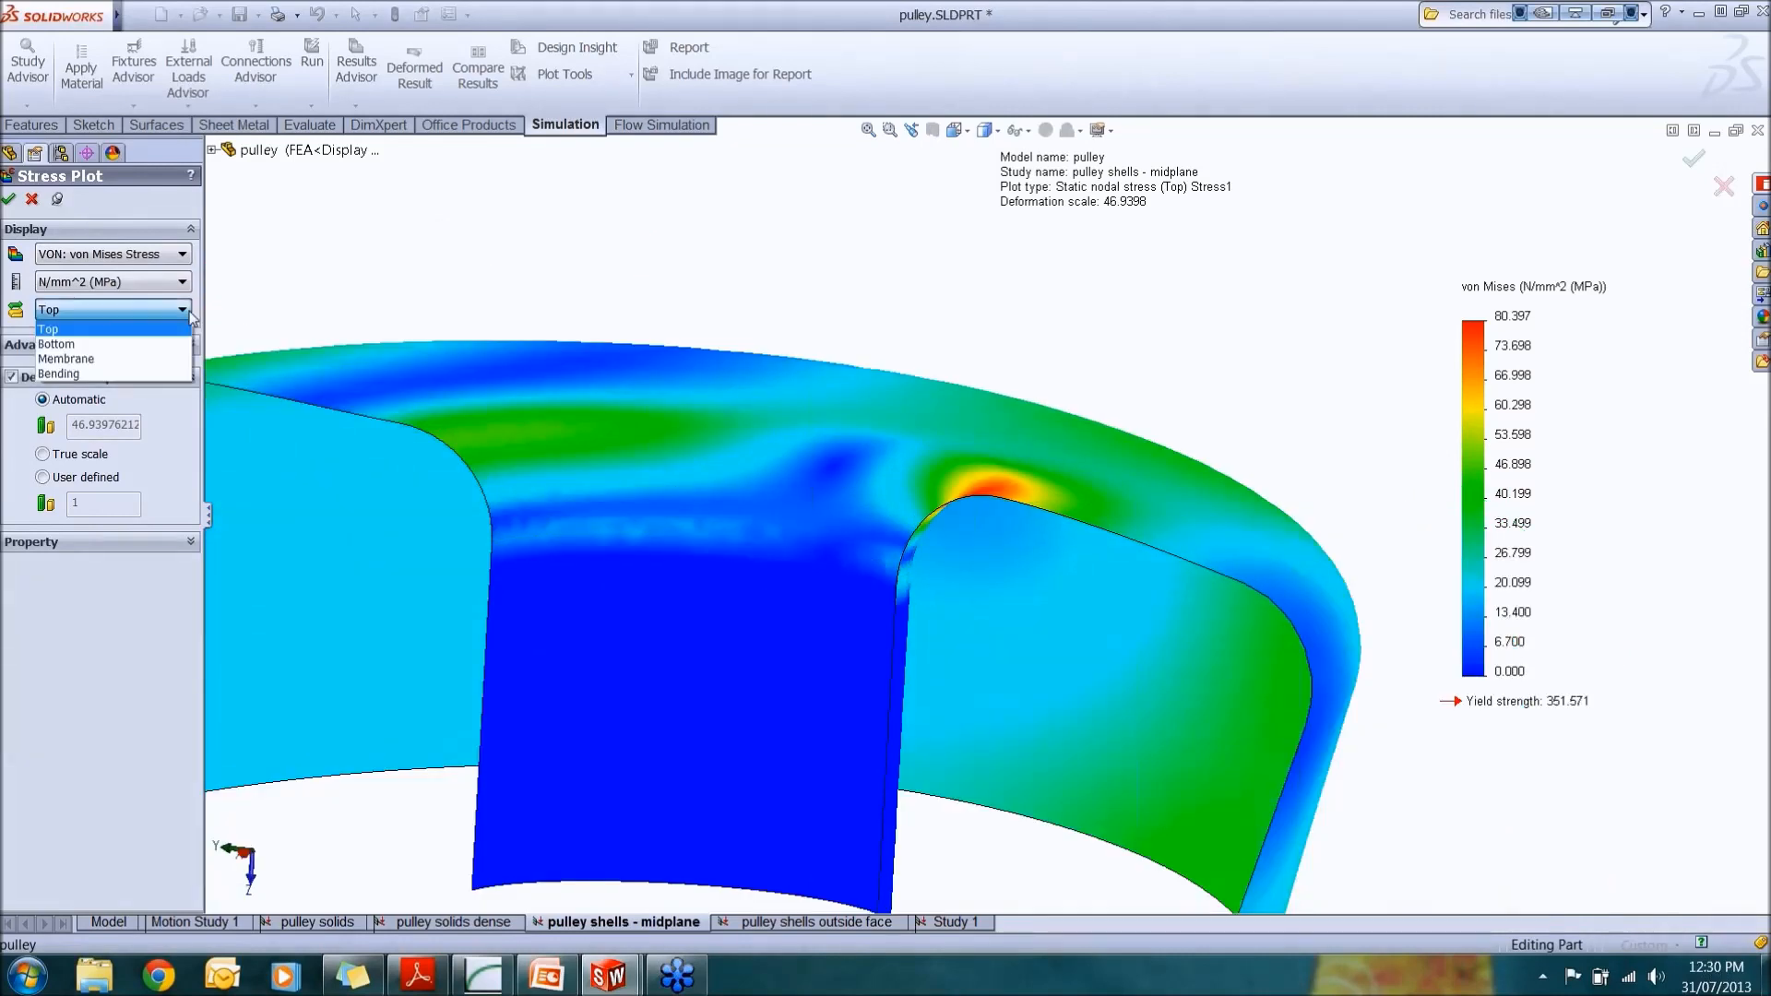
left_click(164, 345)
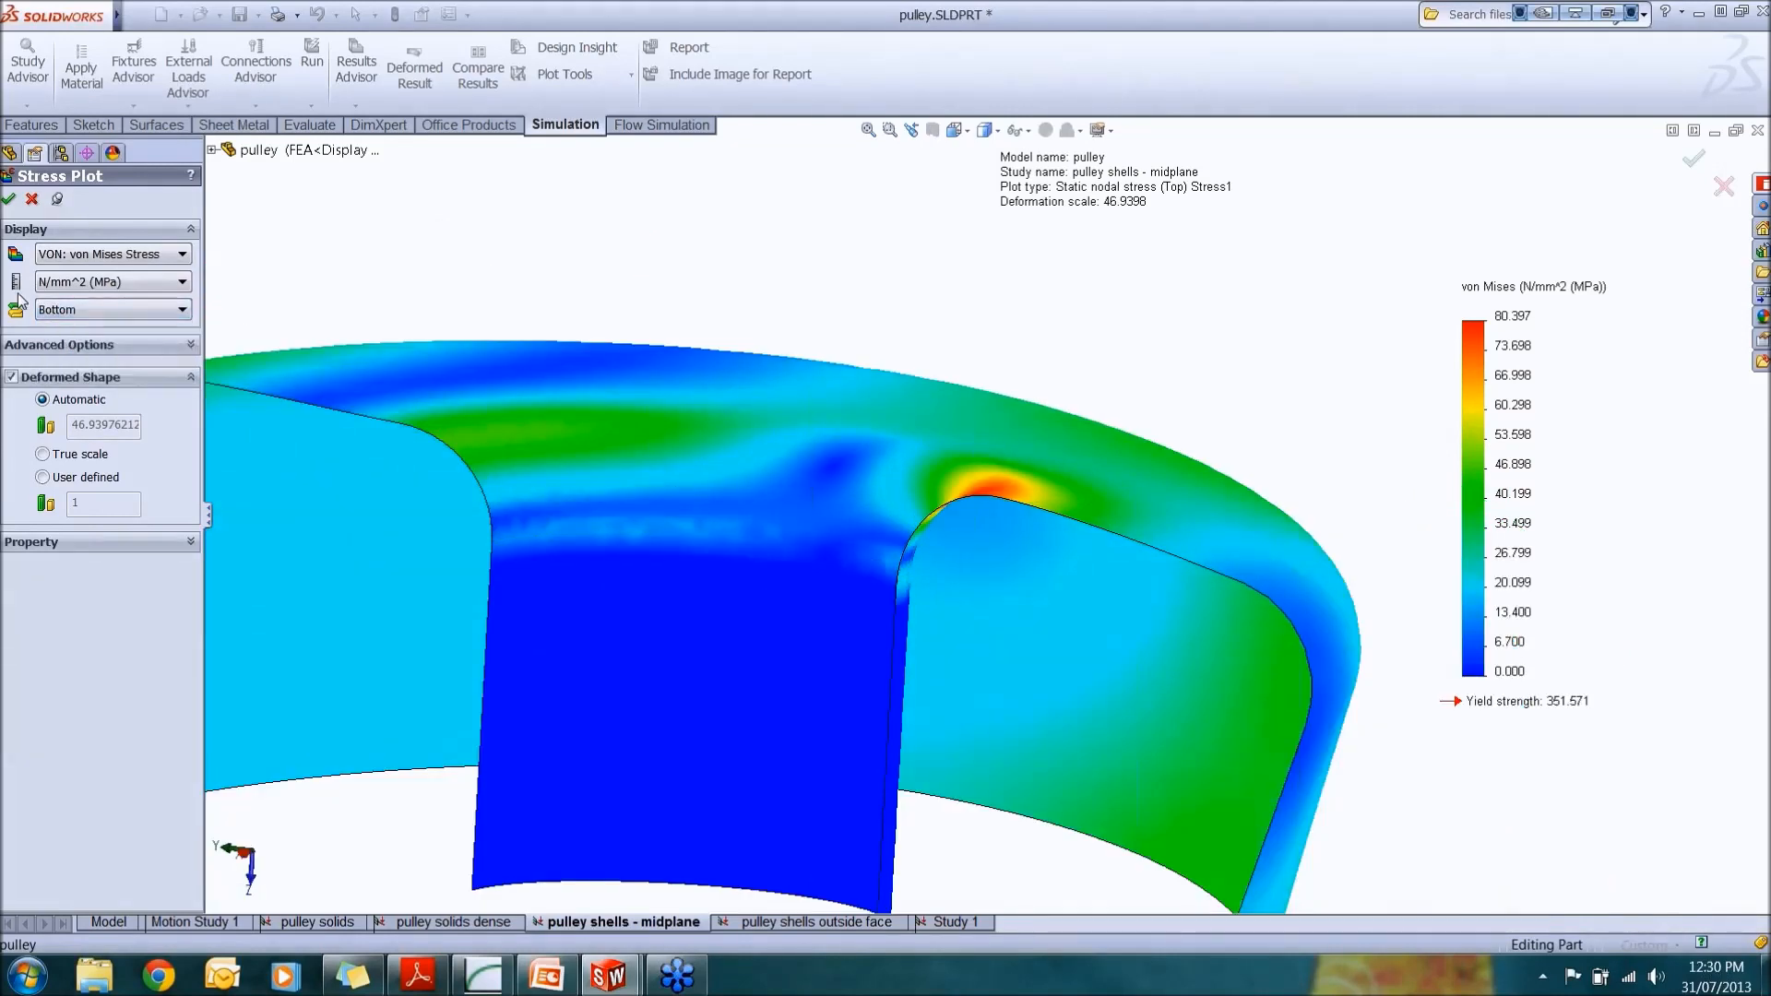
left_click(9, 198)
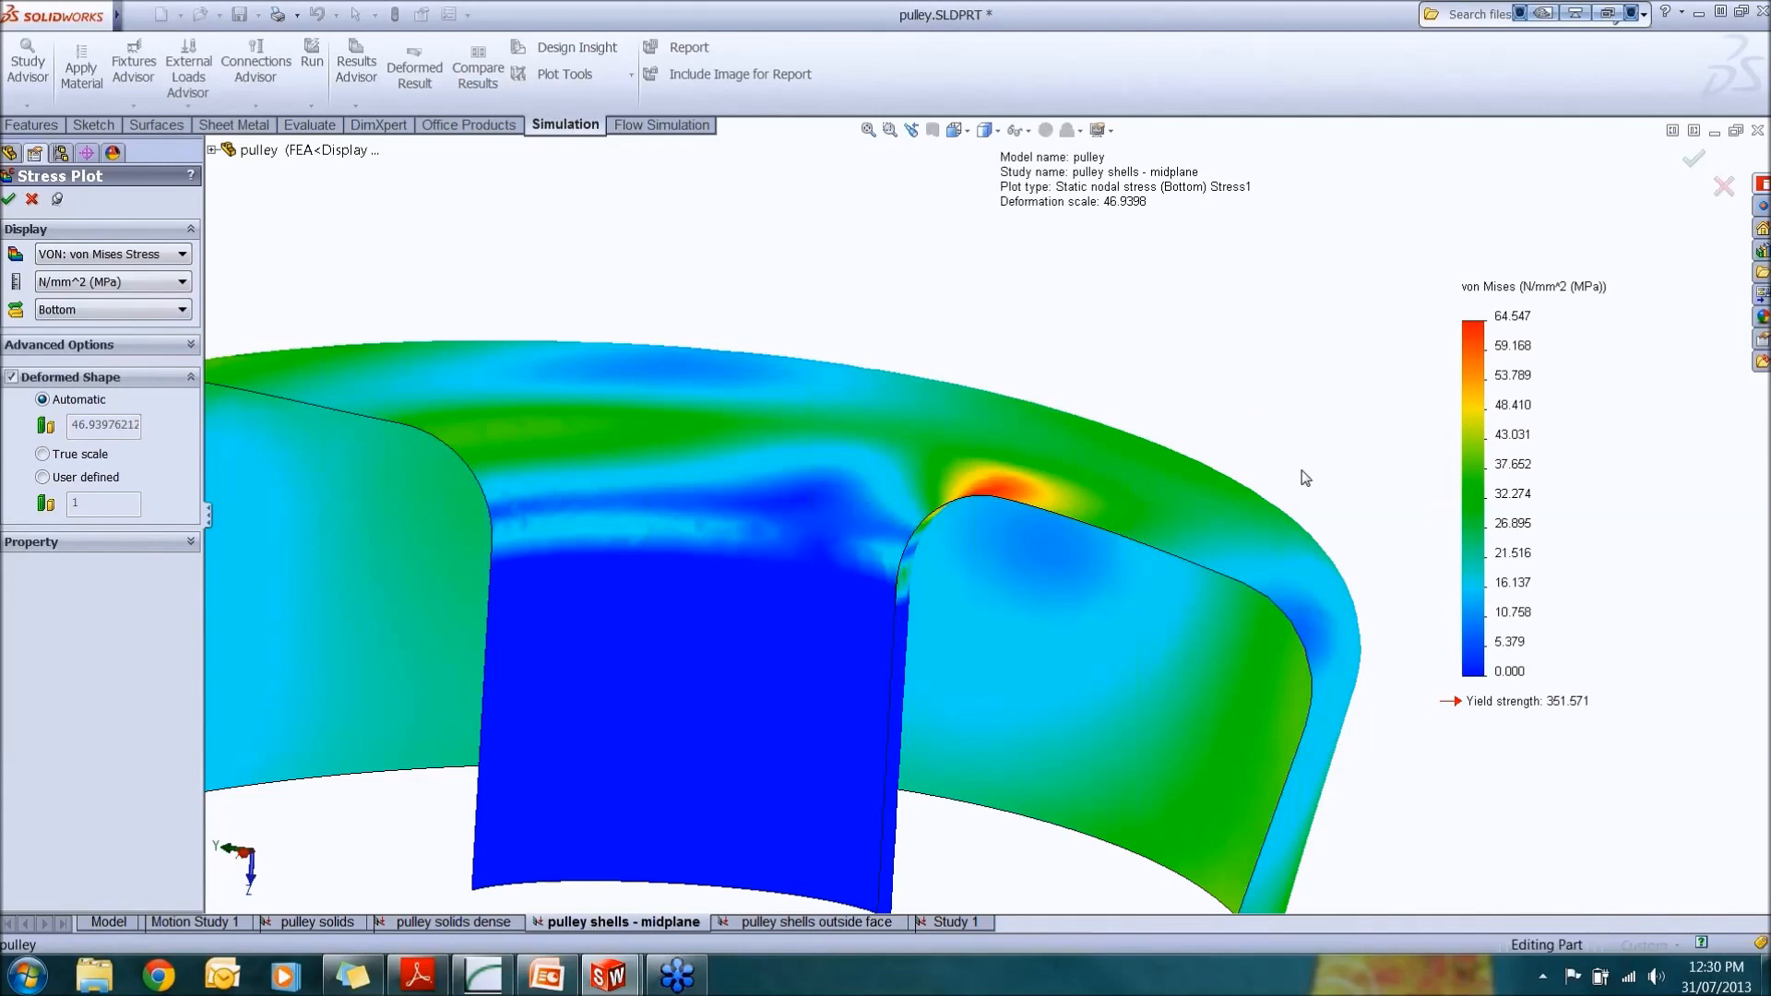
Step: Display the Stress1 plot as membrane stress, then as bending stress
left_click(144, 311)
left_click(92, 359)
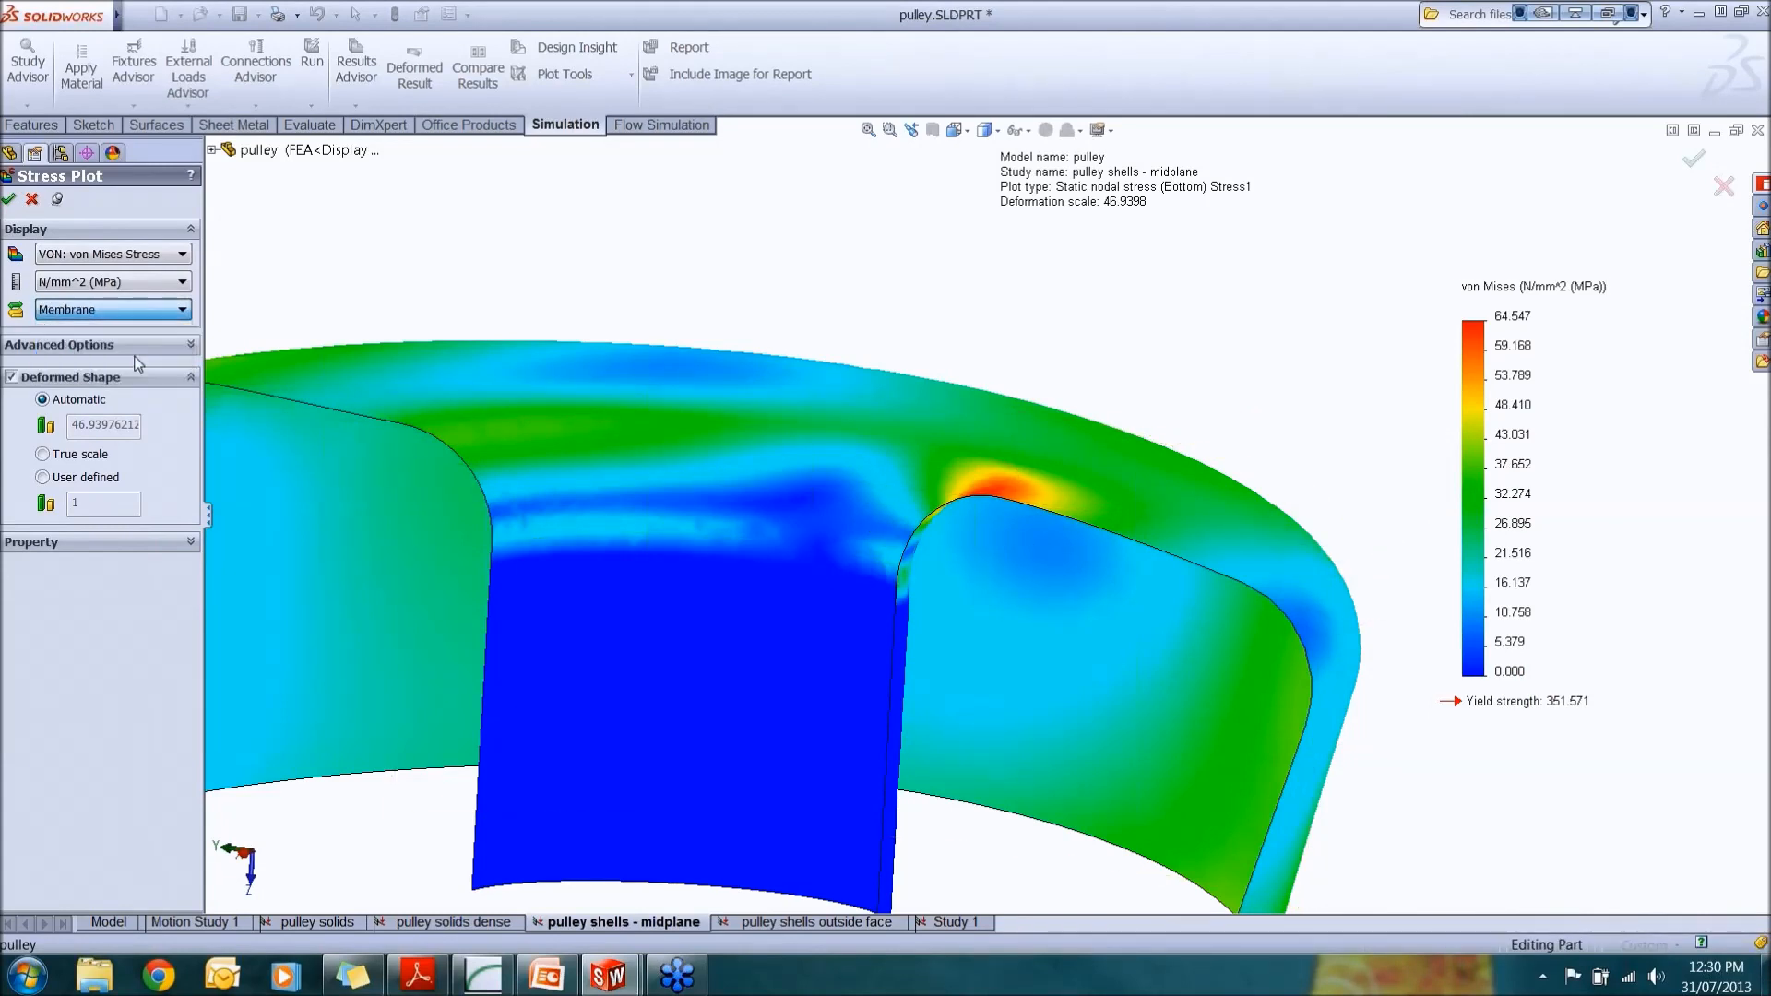
left_click(8, 200)
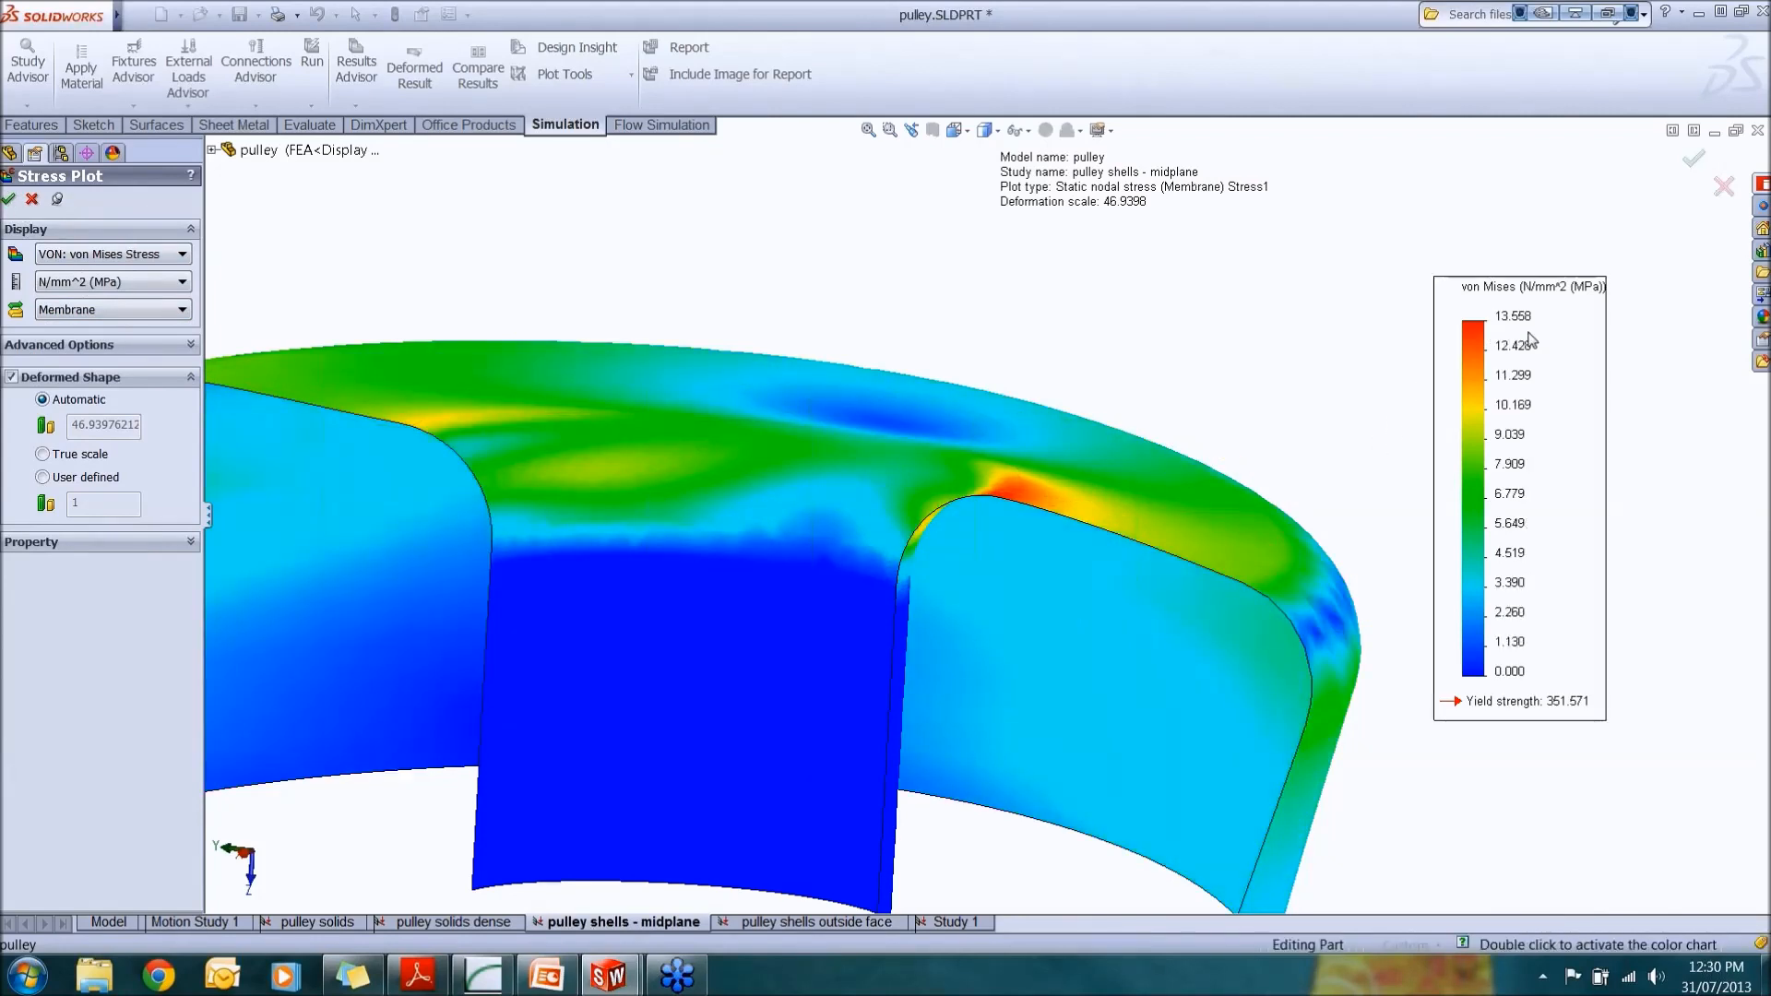
left_click(153, 311)
left_click(128, 373)
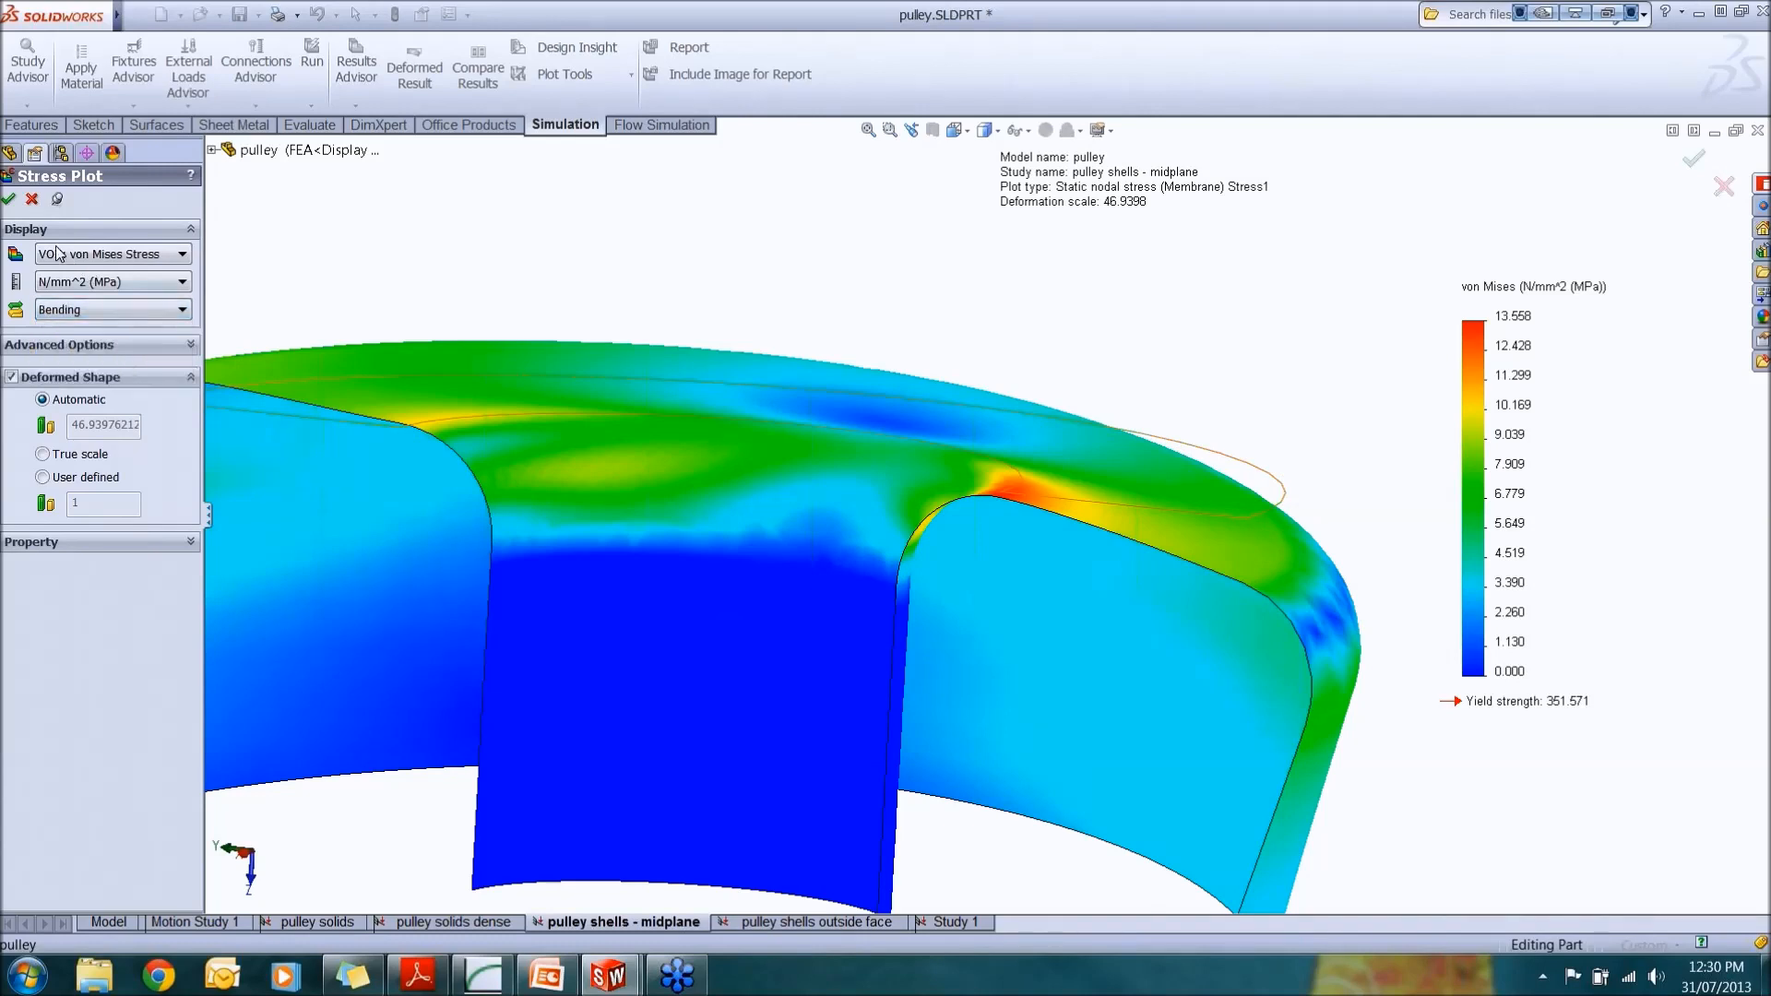
left_click(9, 200)
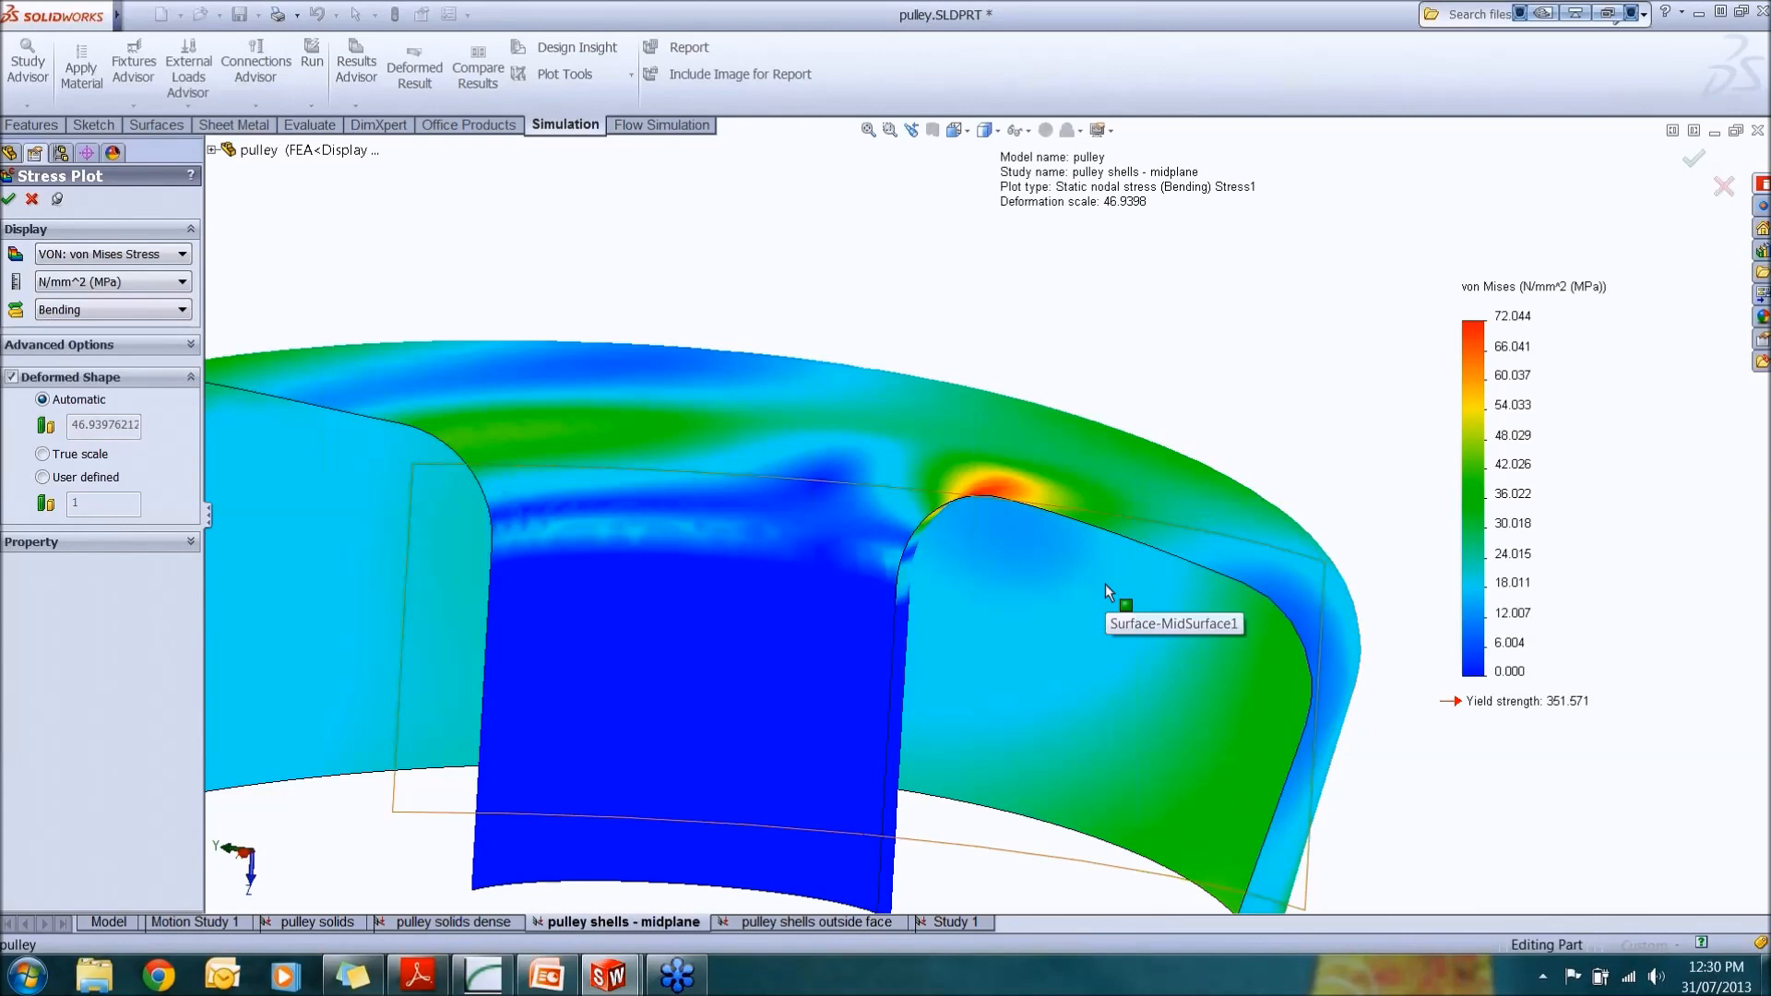
Step: Glance at the Shell Type slide in PowerPoint, return to the model and close the stress plot editor
scroll(1101, 601, "up", 3)
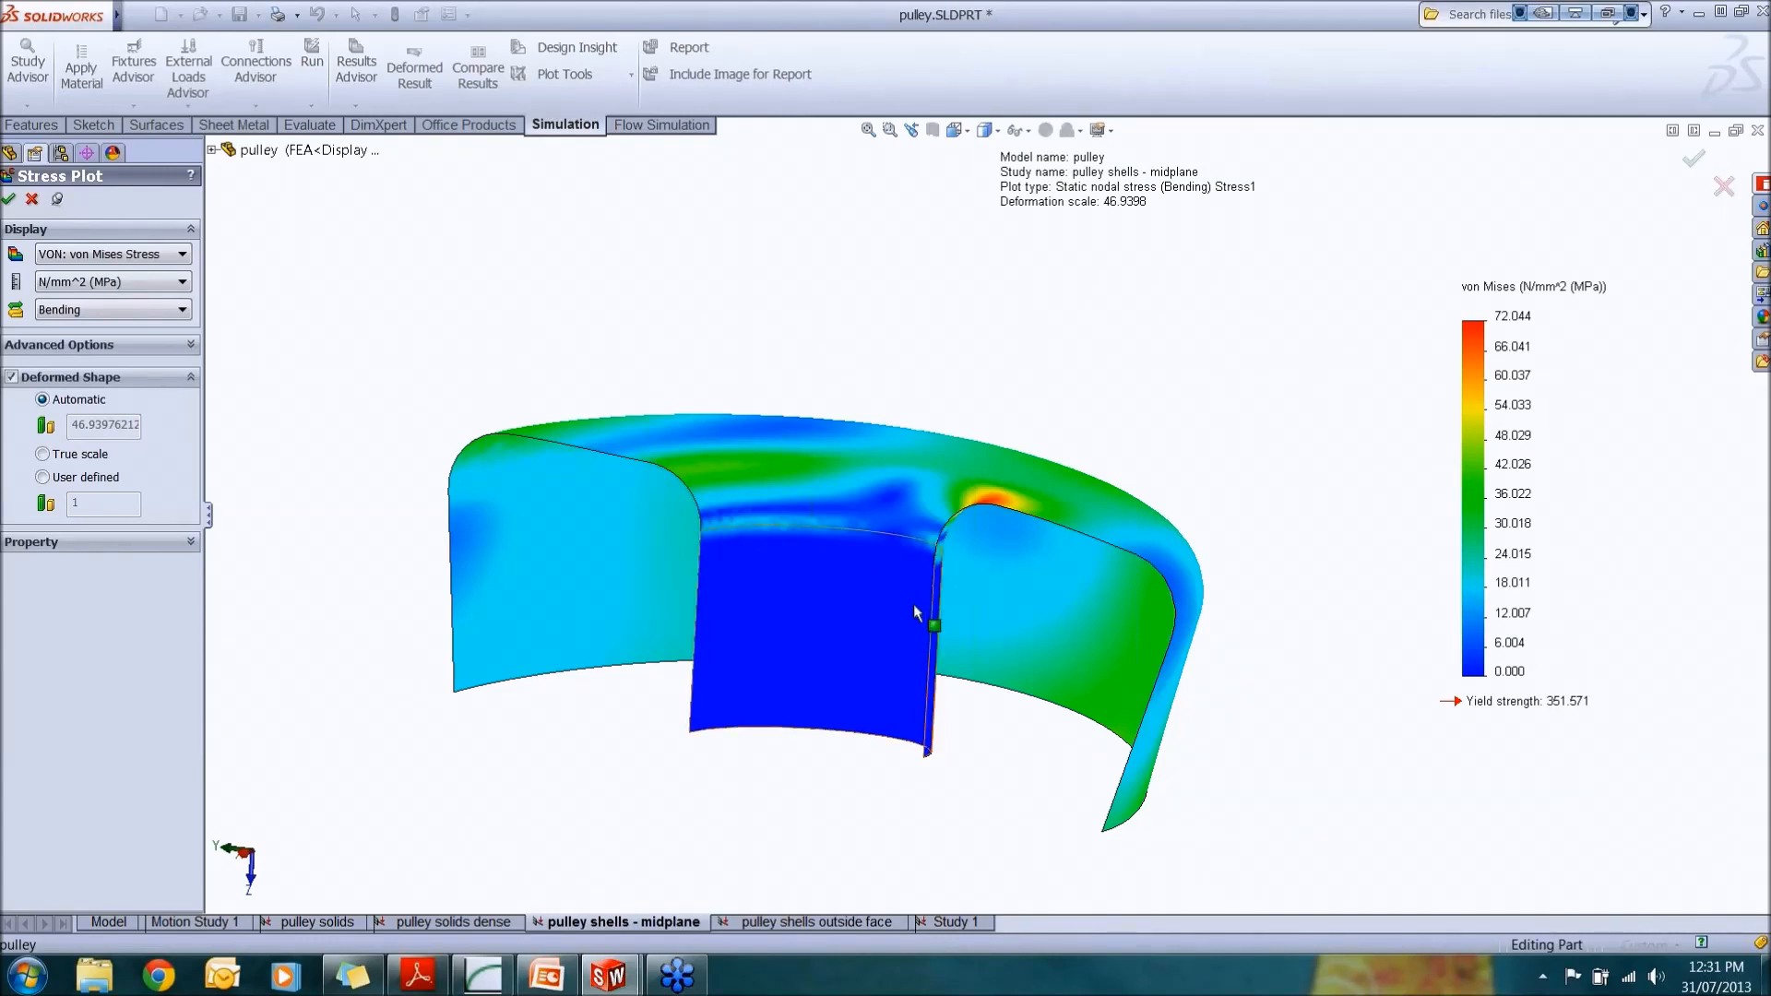
scroll(914, 605, "up", 2)
middle_click_drag(913, 604, 849, 632)
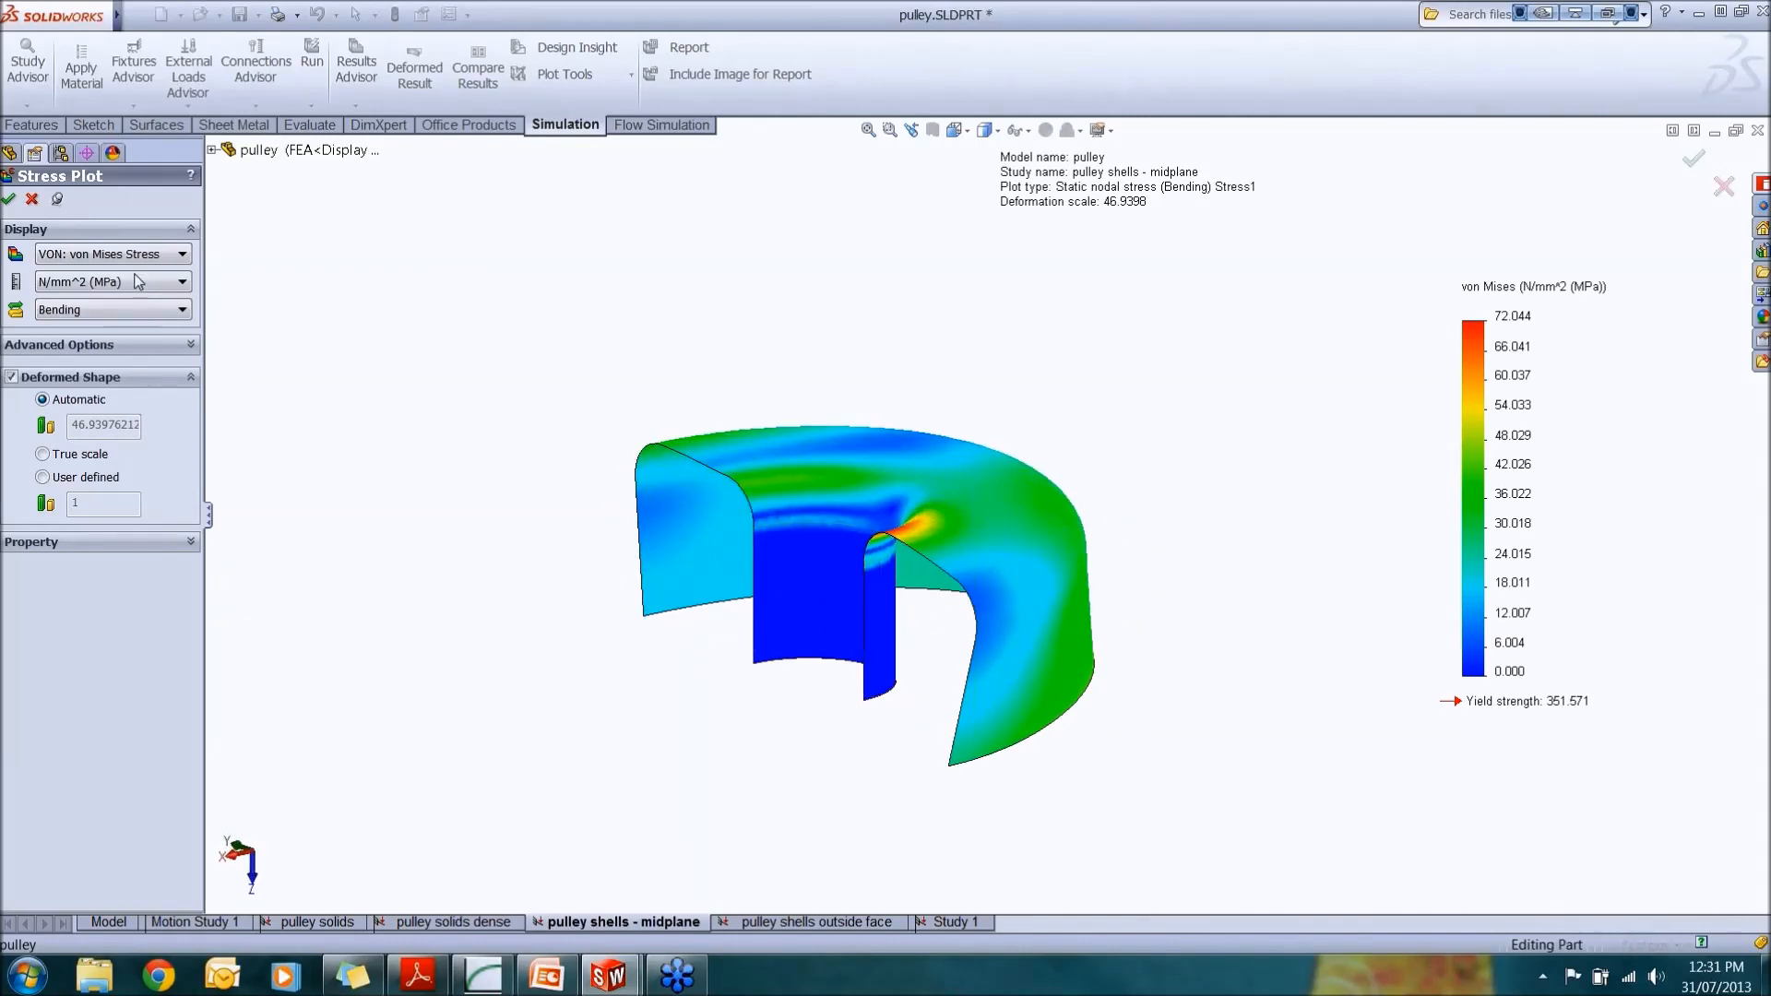
left_click(542, 978)
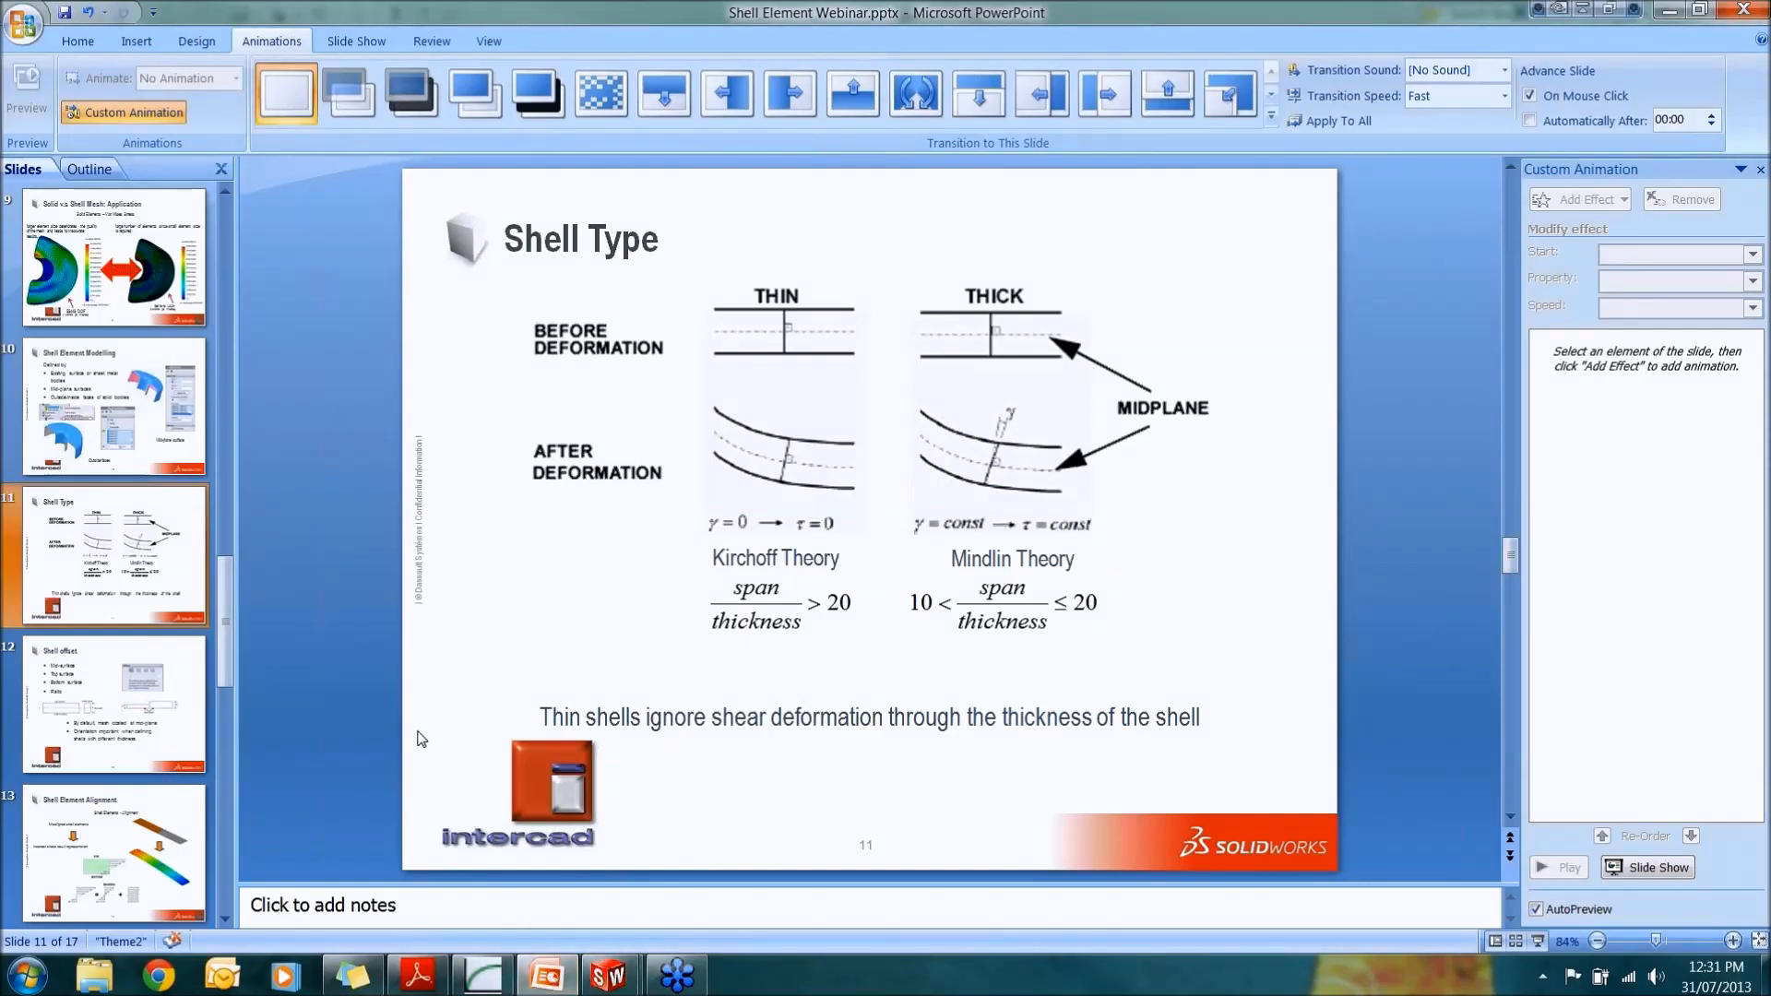
left_click(547, 976)
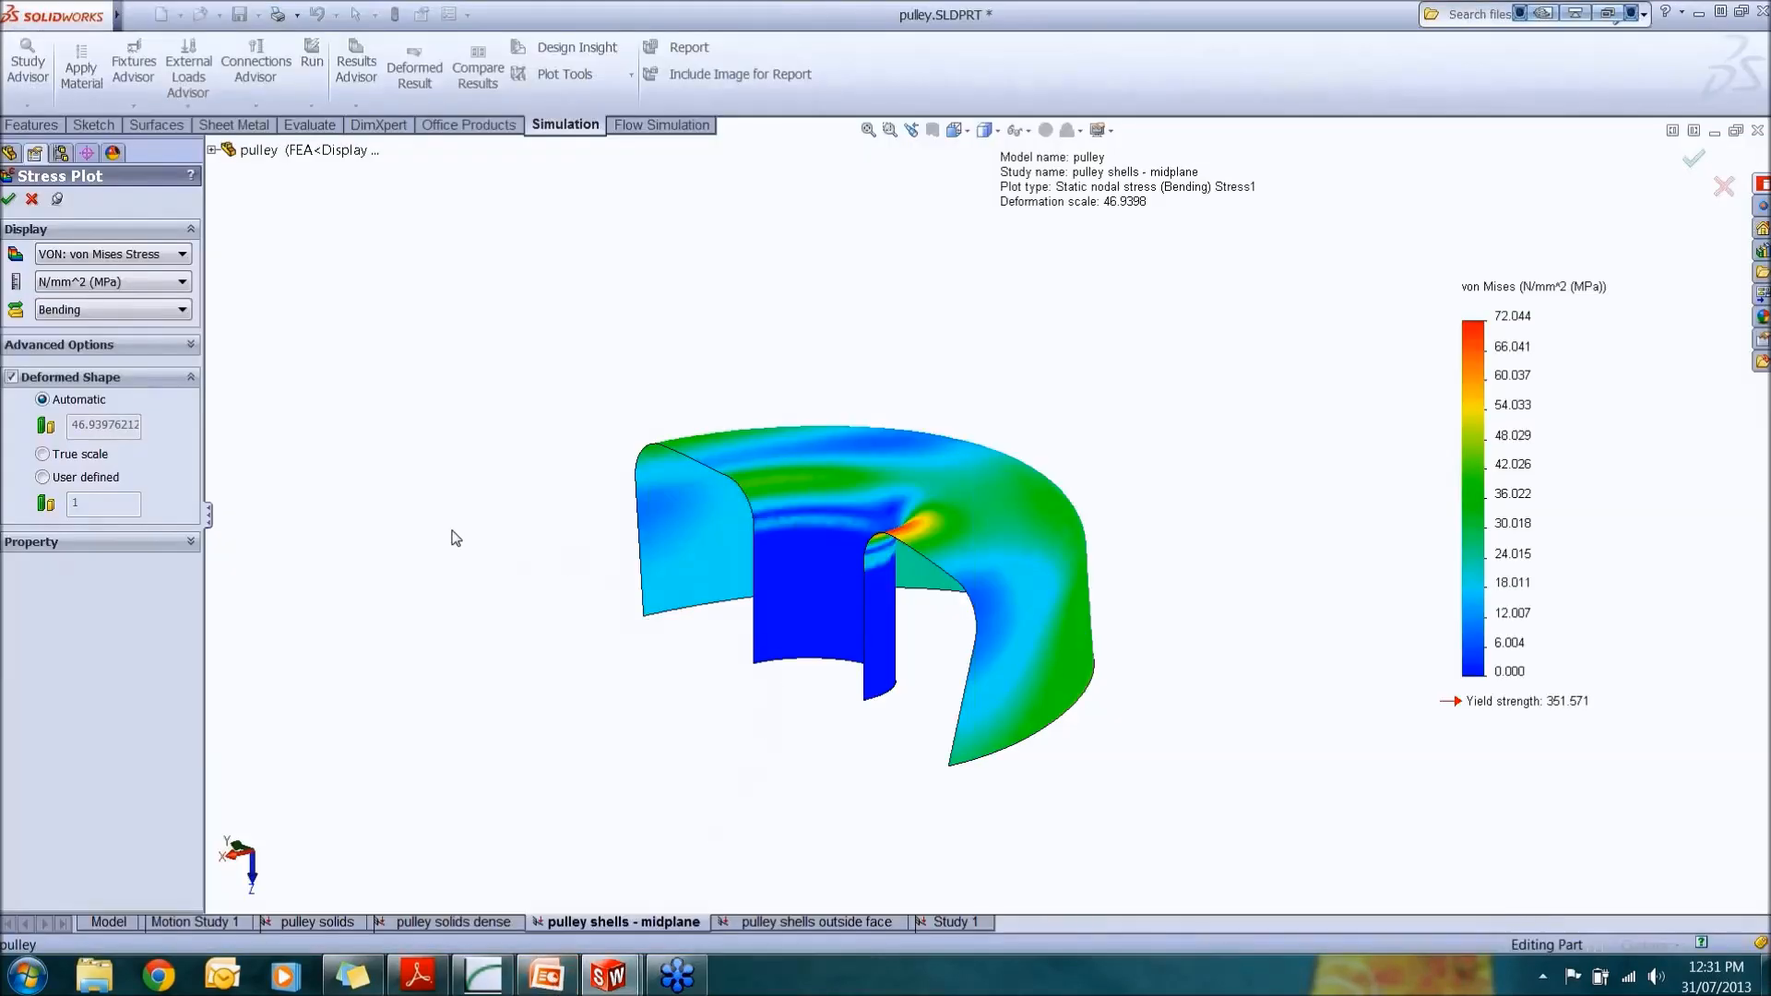
left_click(32, 200)
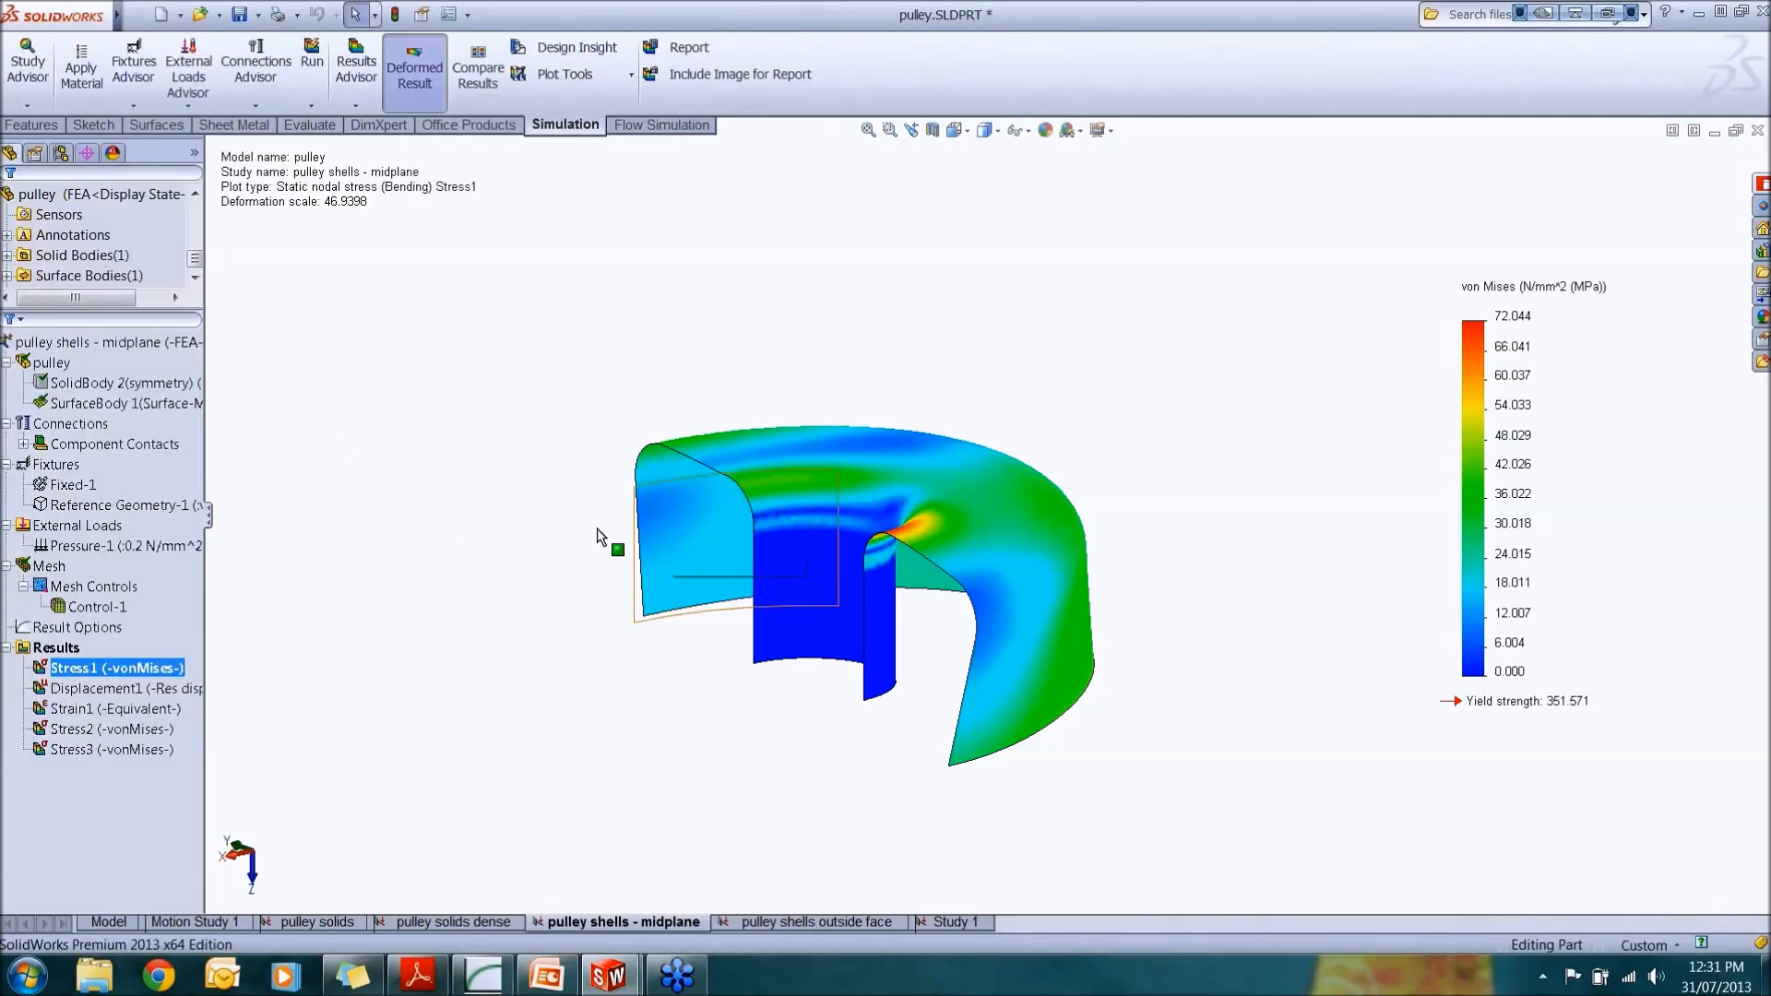
Step: Show the shell mesh of the mid-plane study
left_click(50, 567)
right_click(60, 574)
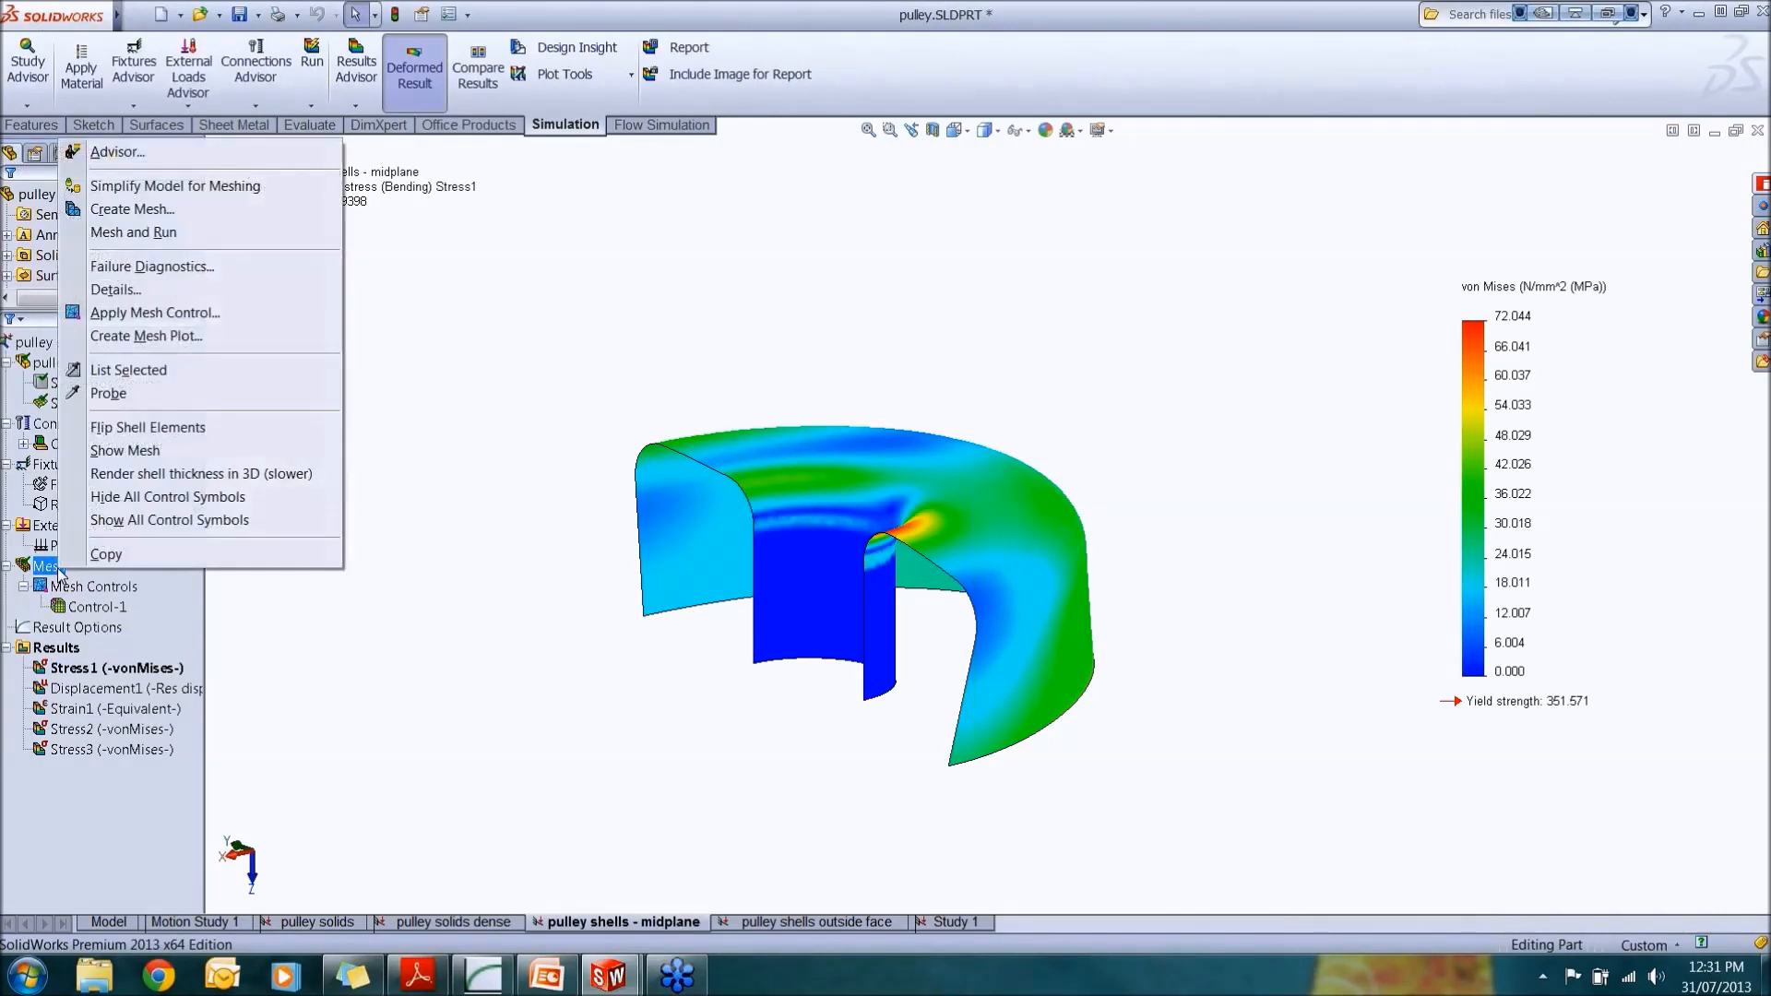
left_click(155, 464)
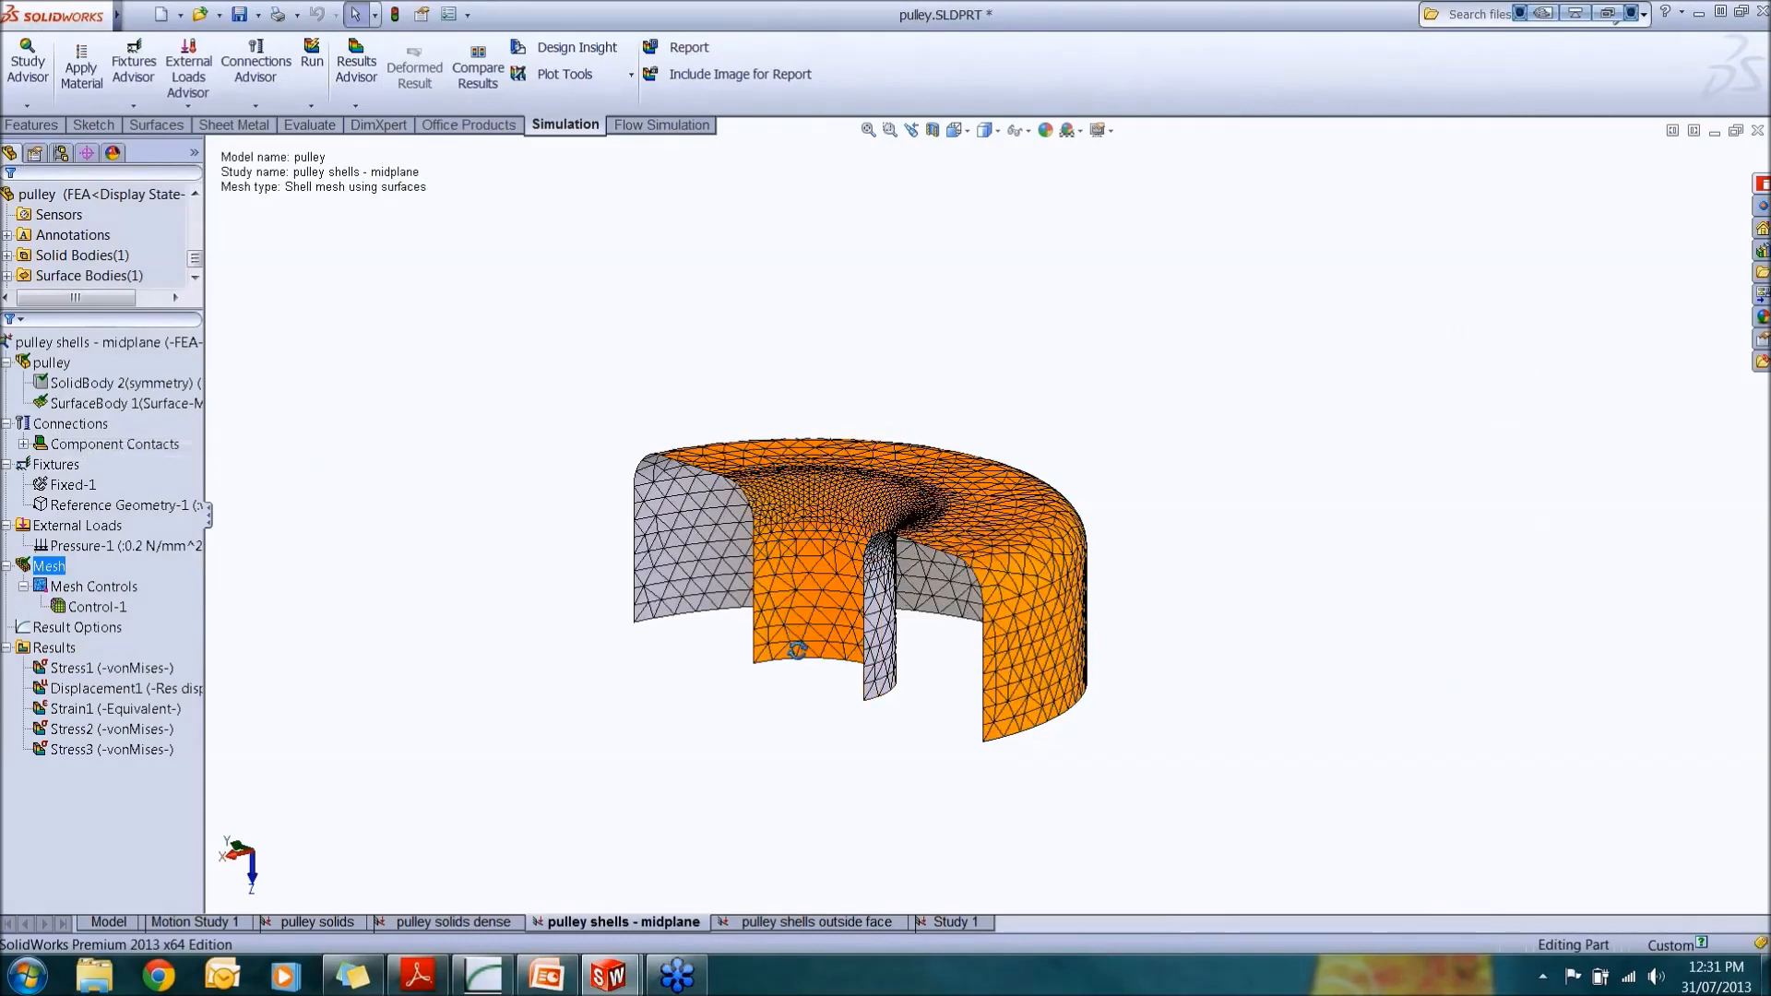
middle_click_drag(793, 635, 798, 676)
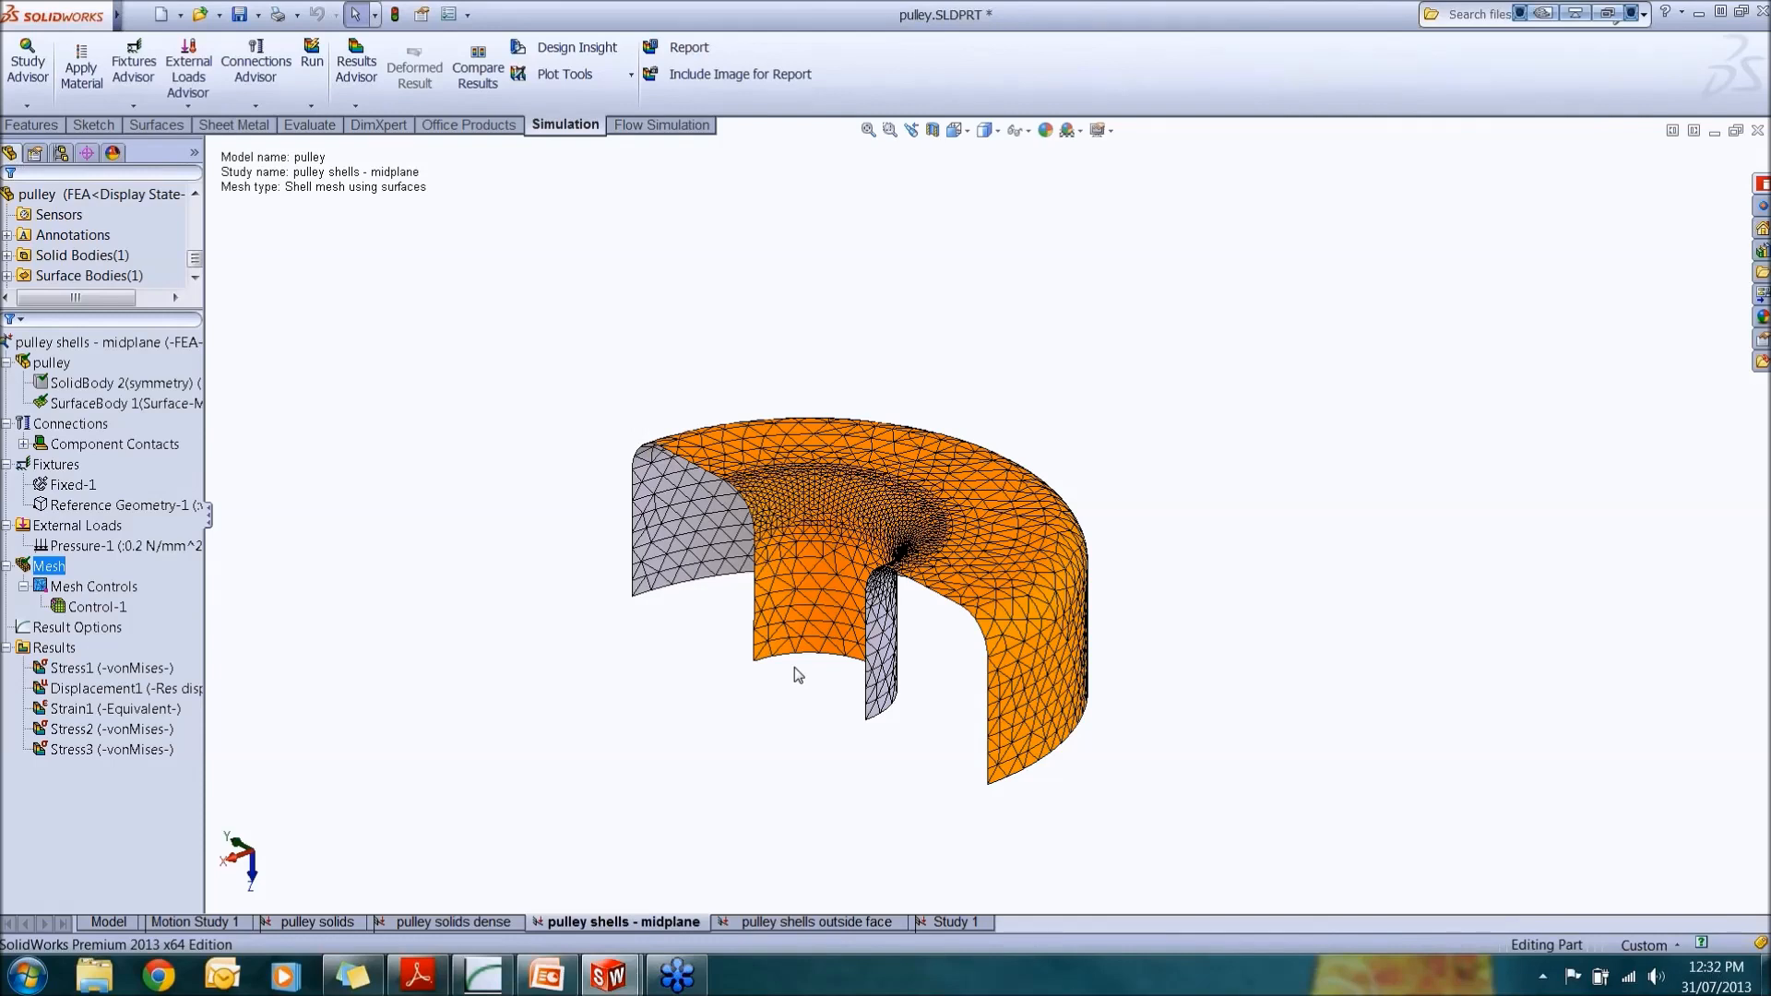
Step: Open the pulley shells outside face study and inspect the shell defined on the solid body
left_click(828, 922)
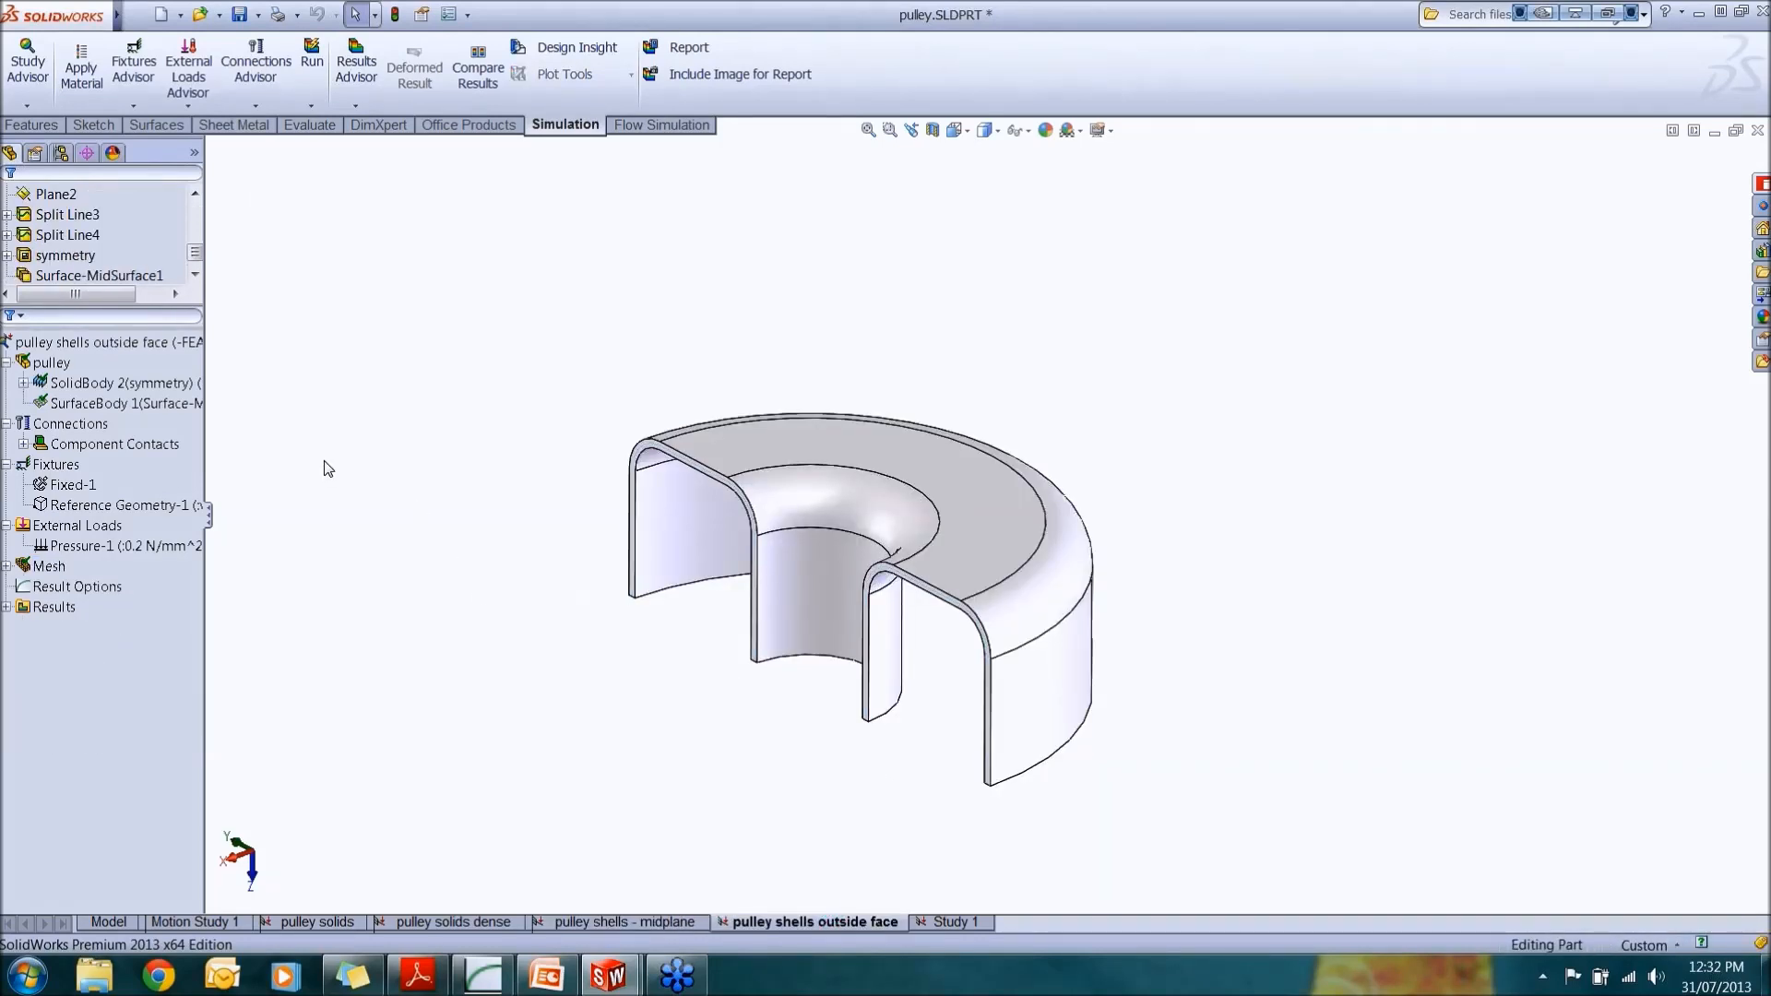
mouse_move(502, 579)
middle_mouse_down()
mouse_move(514, 510)
mouse_move(581, 569)
mouse_move(526, 581)
mouse_move(534, 566)
middle_mouse_up()
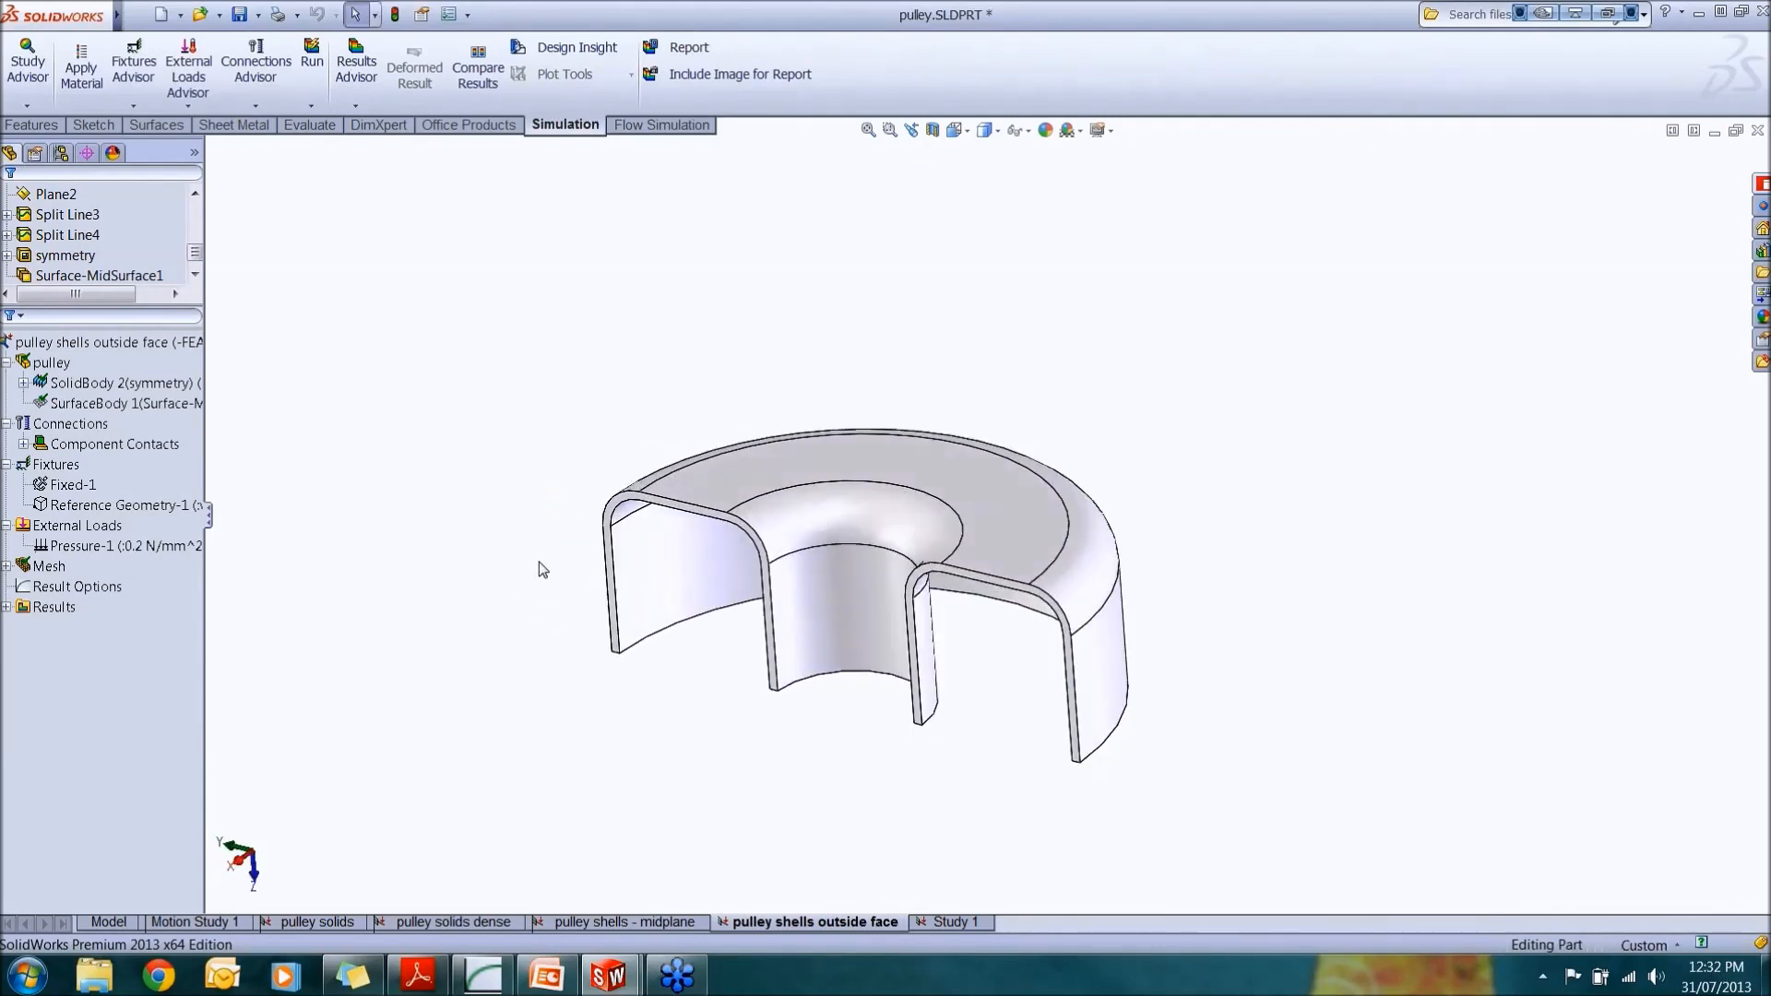
left_click(36, 384)
left_click(23, 383)
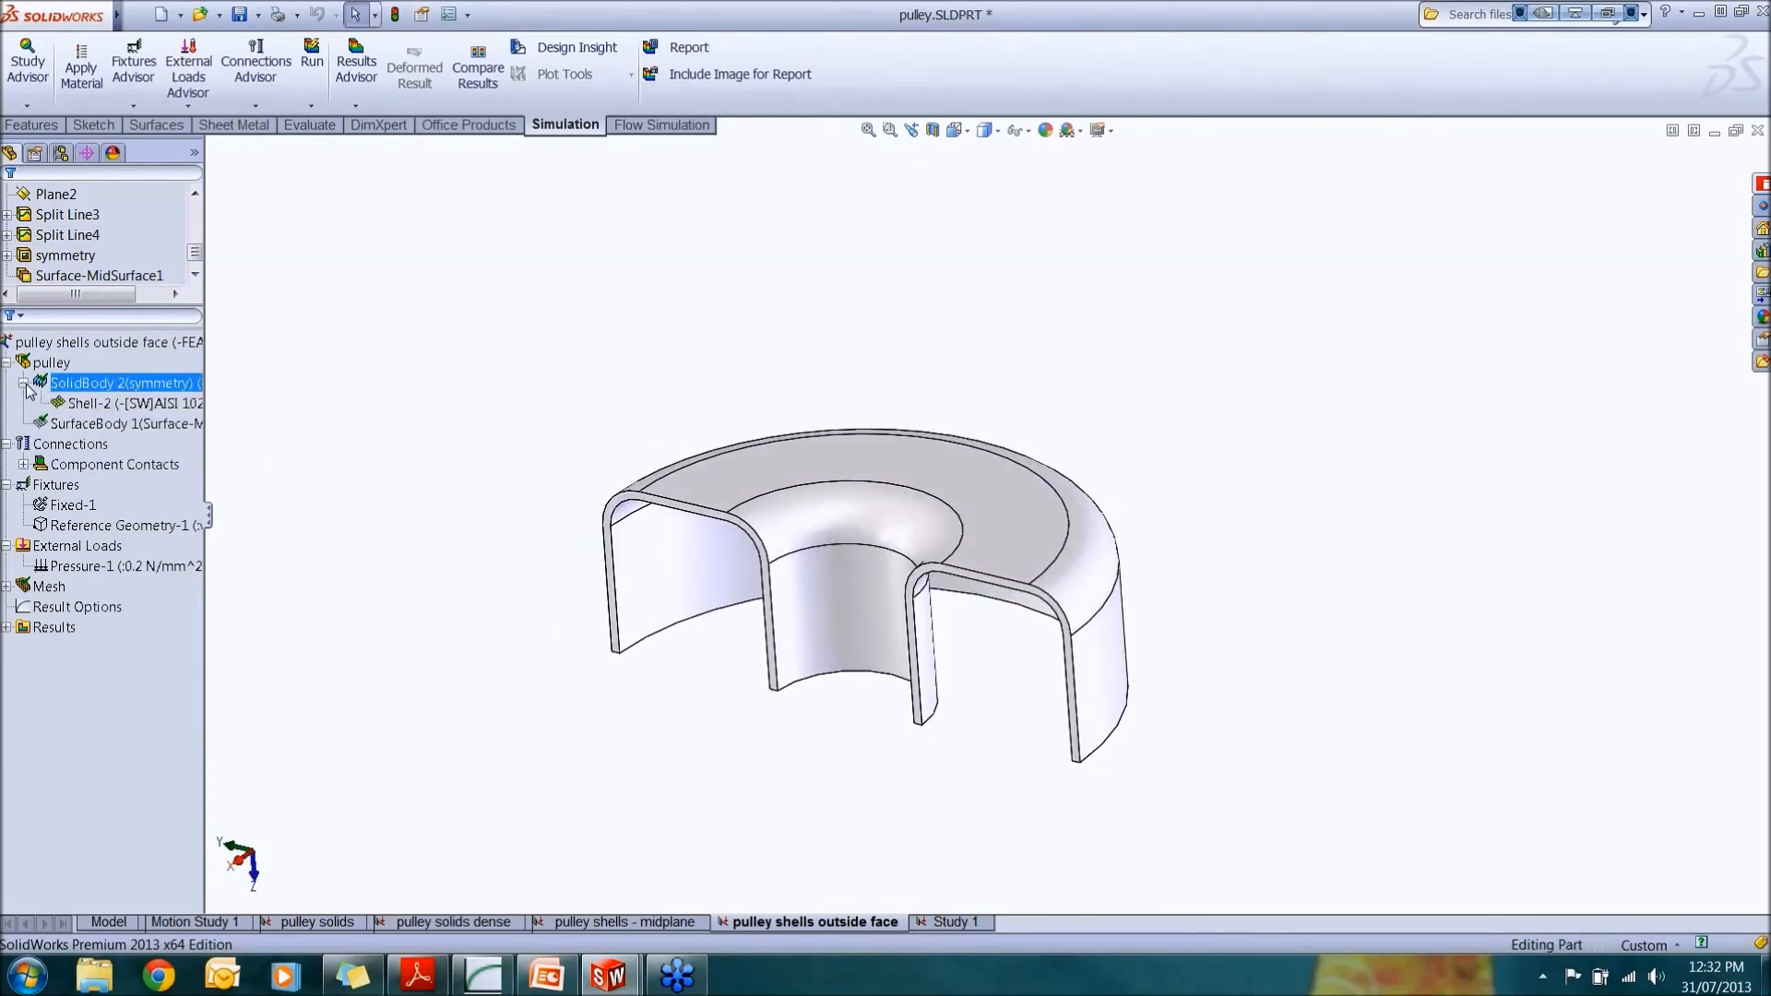
left_click(116, 406)
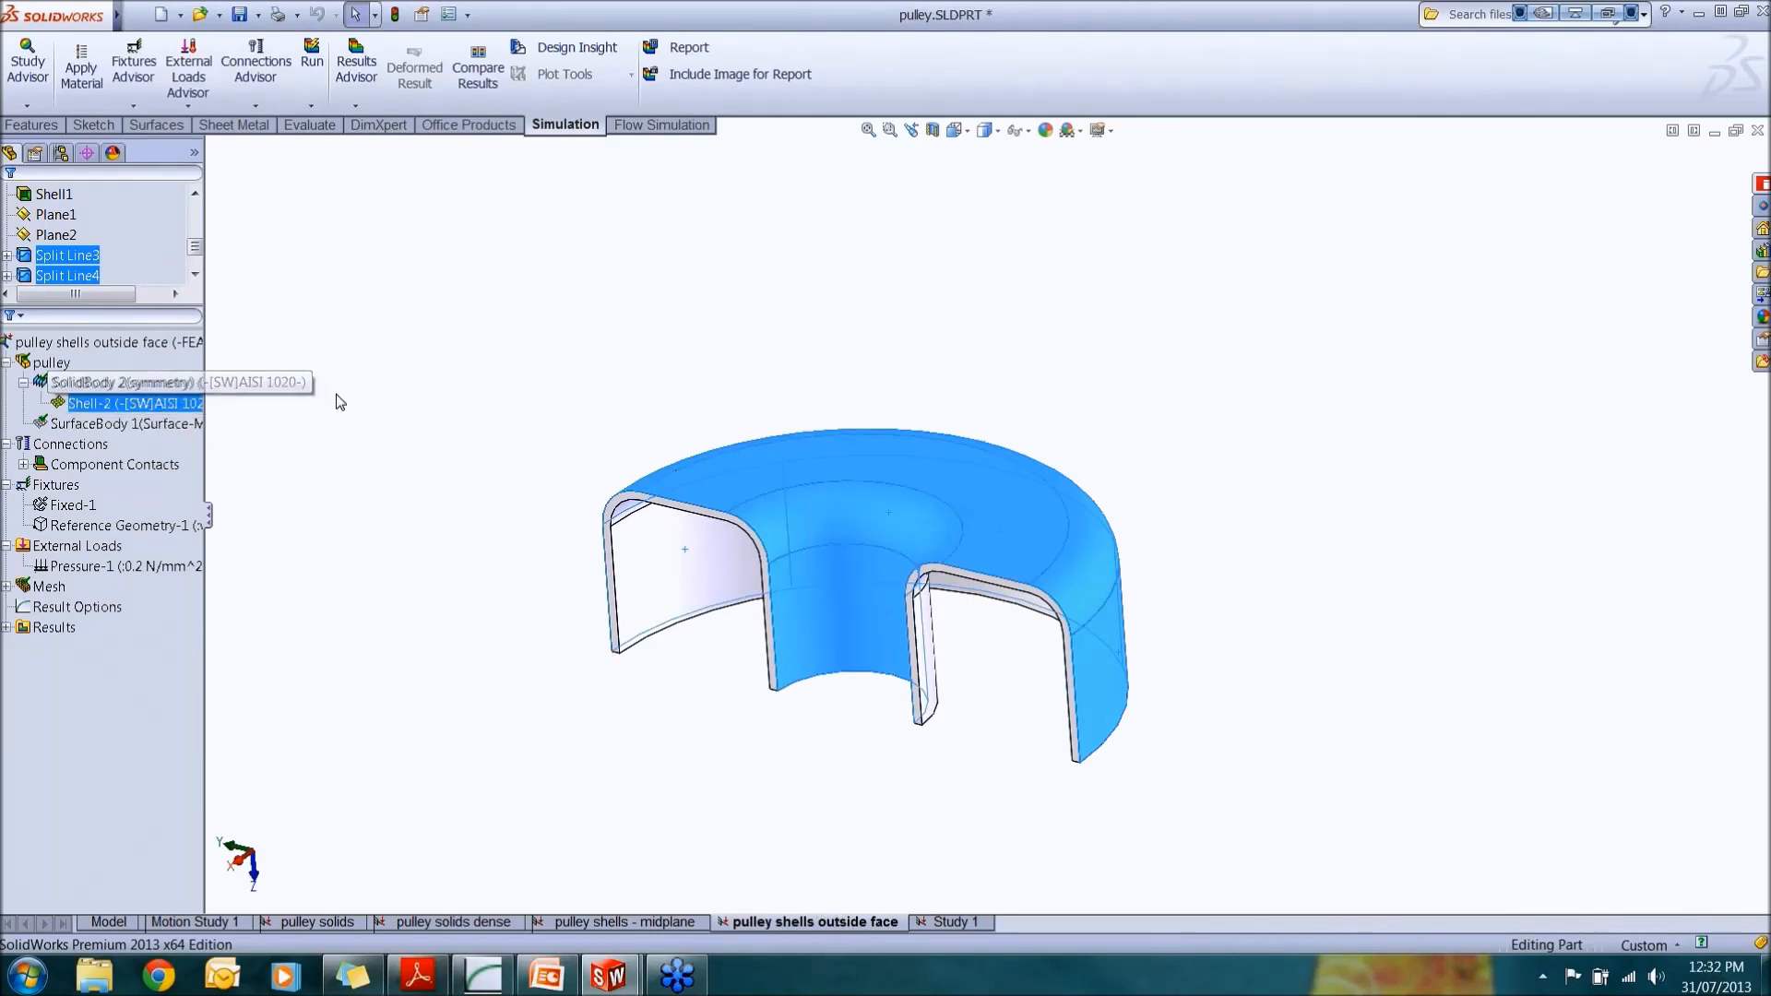
left_click(434, 461)
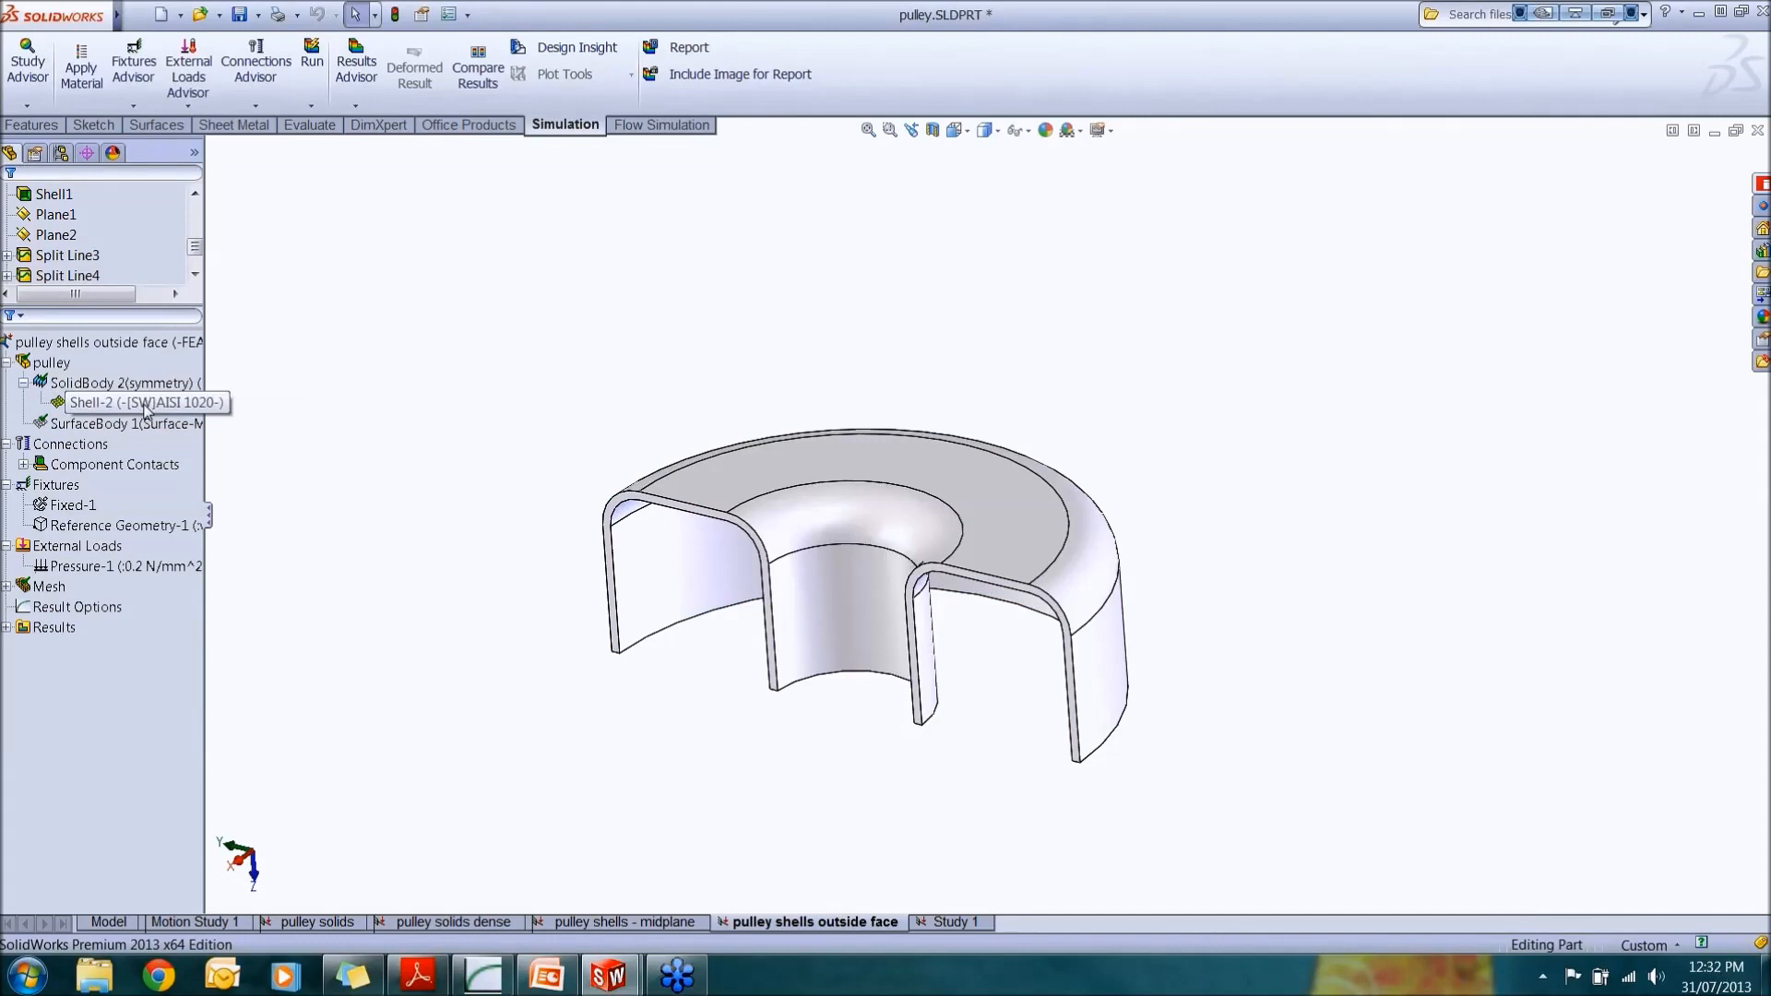
Step: Start defining a thin shell by selected faces on the solid body, picking seven outer faces while rotating the part
left_click(717, 492)
right_click(717, 495)
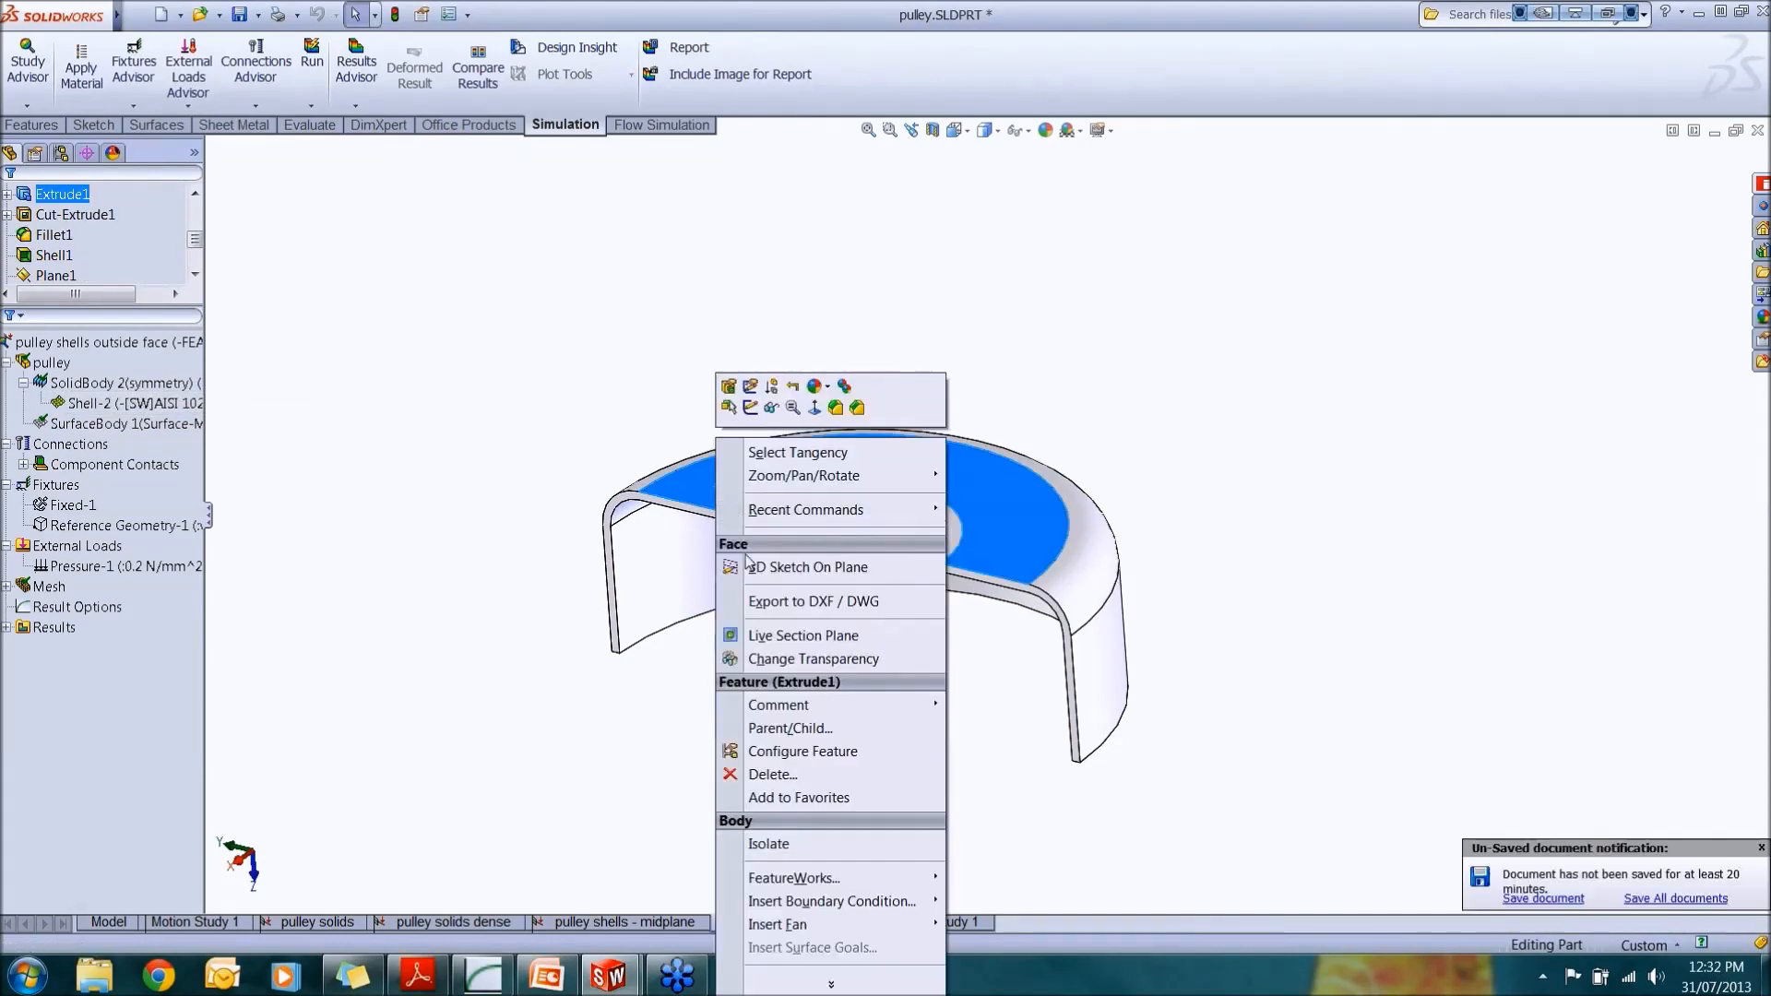
right_click(143, 384)
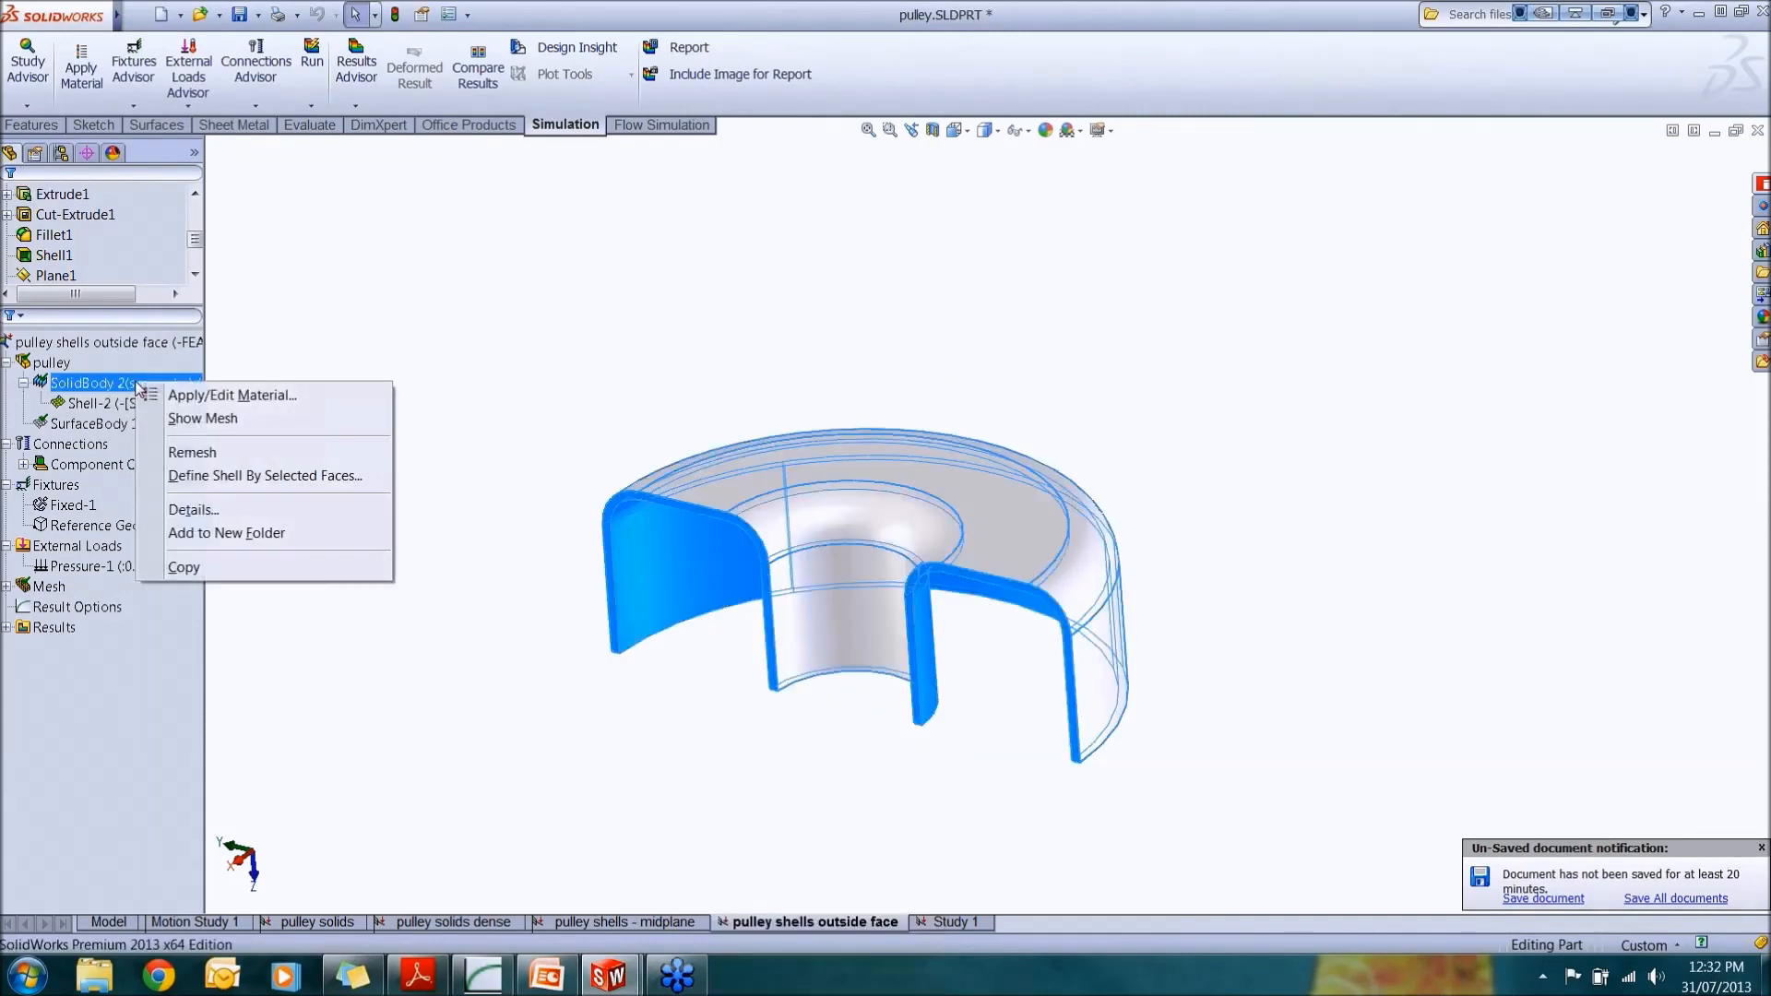
left_click(279, 478)
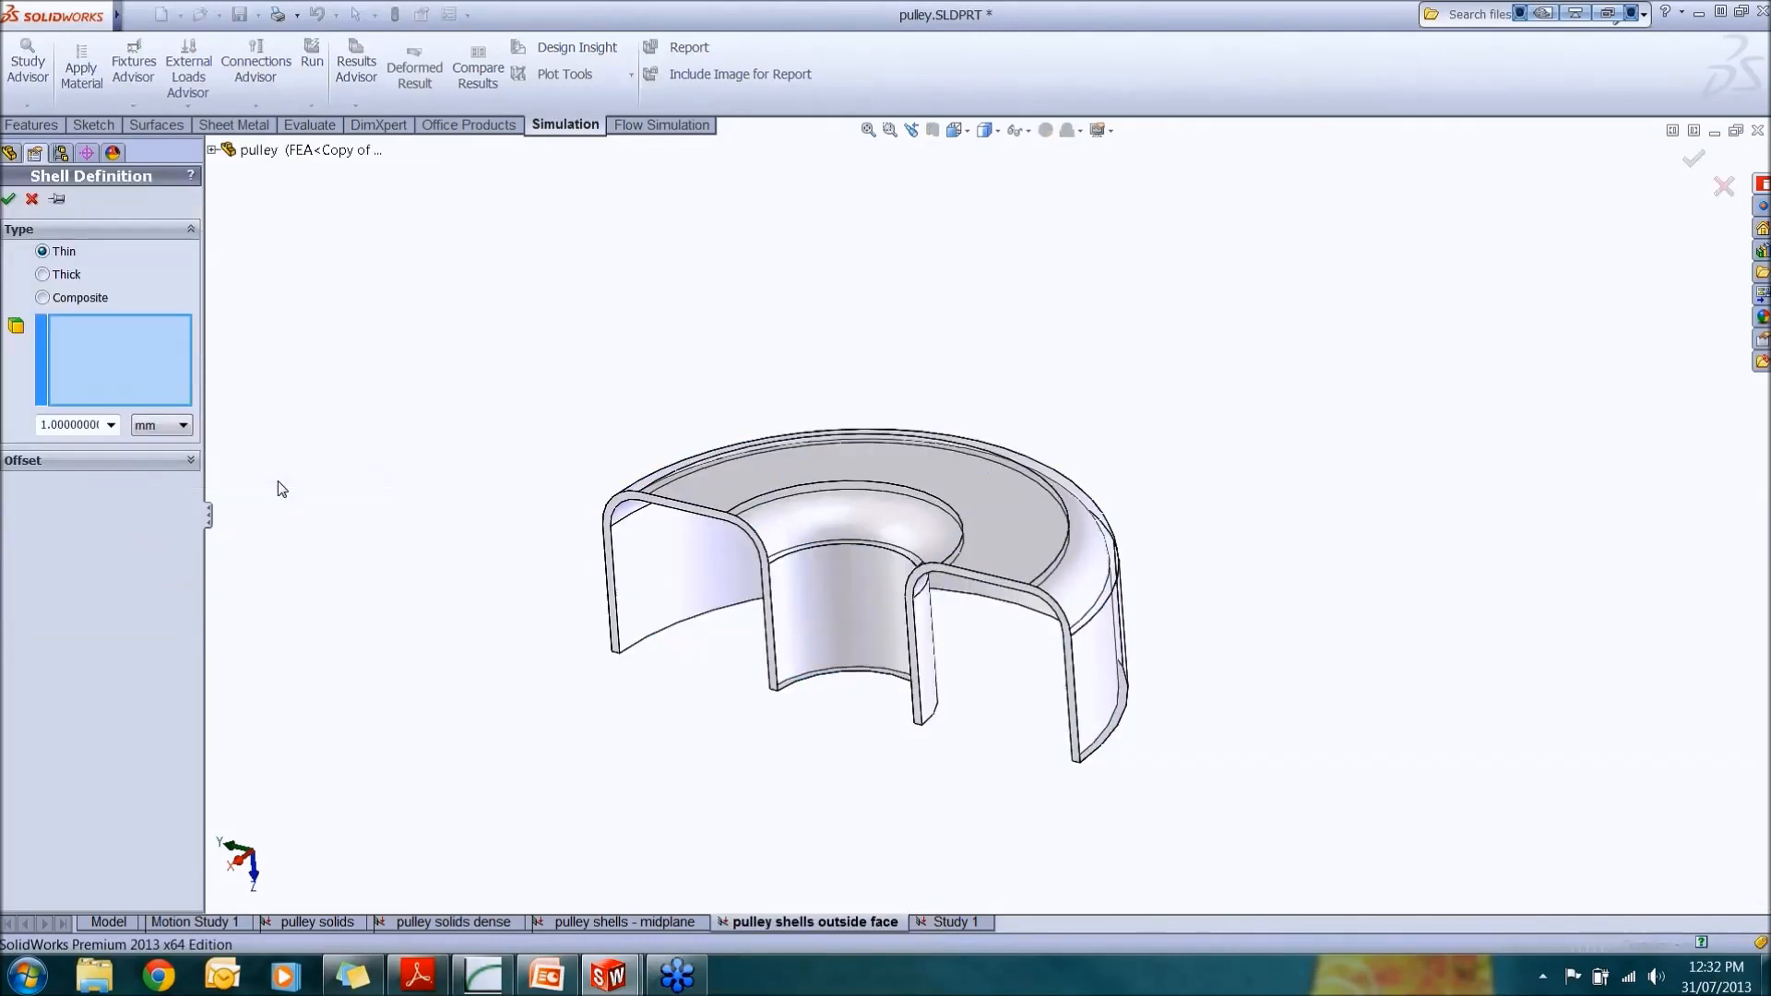
mouse_move(750, 508)
middle_mouse_down()
mouse_move(823, 467)
mouse_move(858, 320)
mouse_move(778, 502)
mouse_move(739, 507)
mouse_move(753, 495)
middle_mouse_up()
left_click(754, 493)
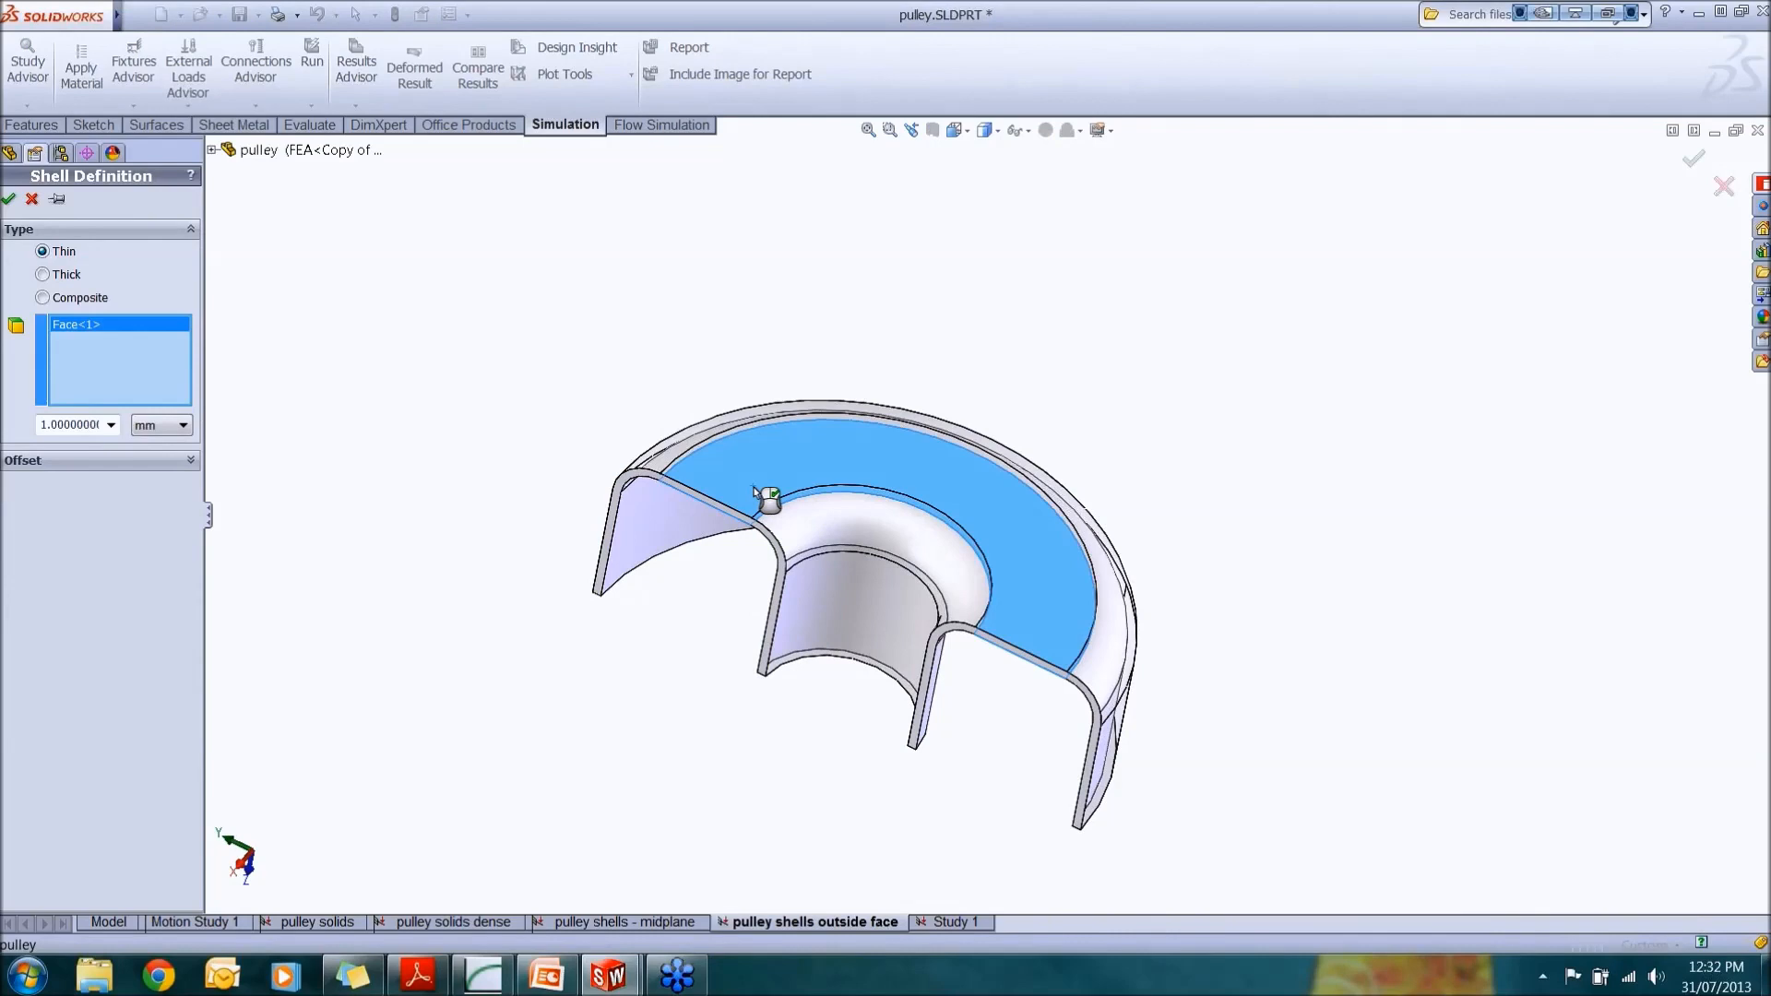
left_click(819, 513)
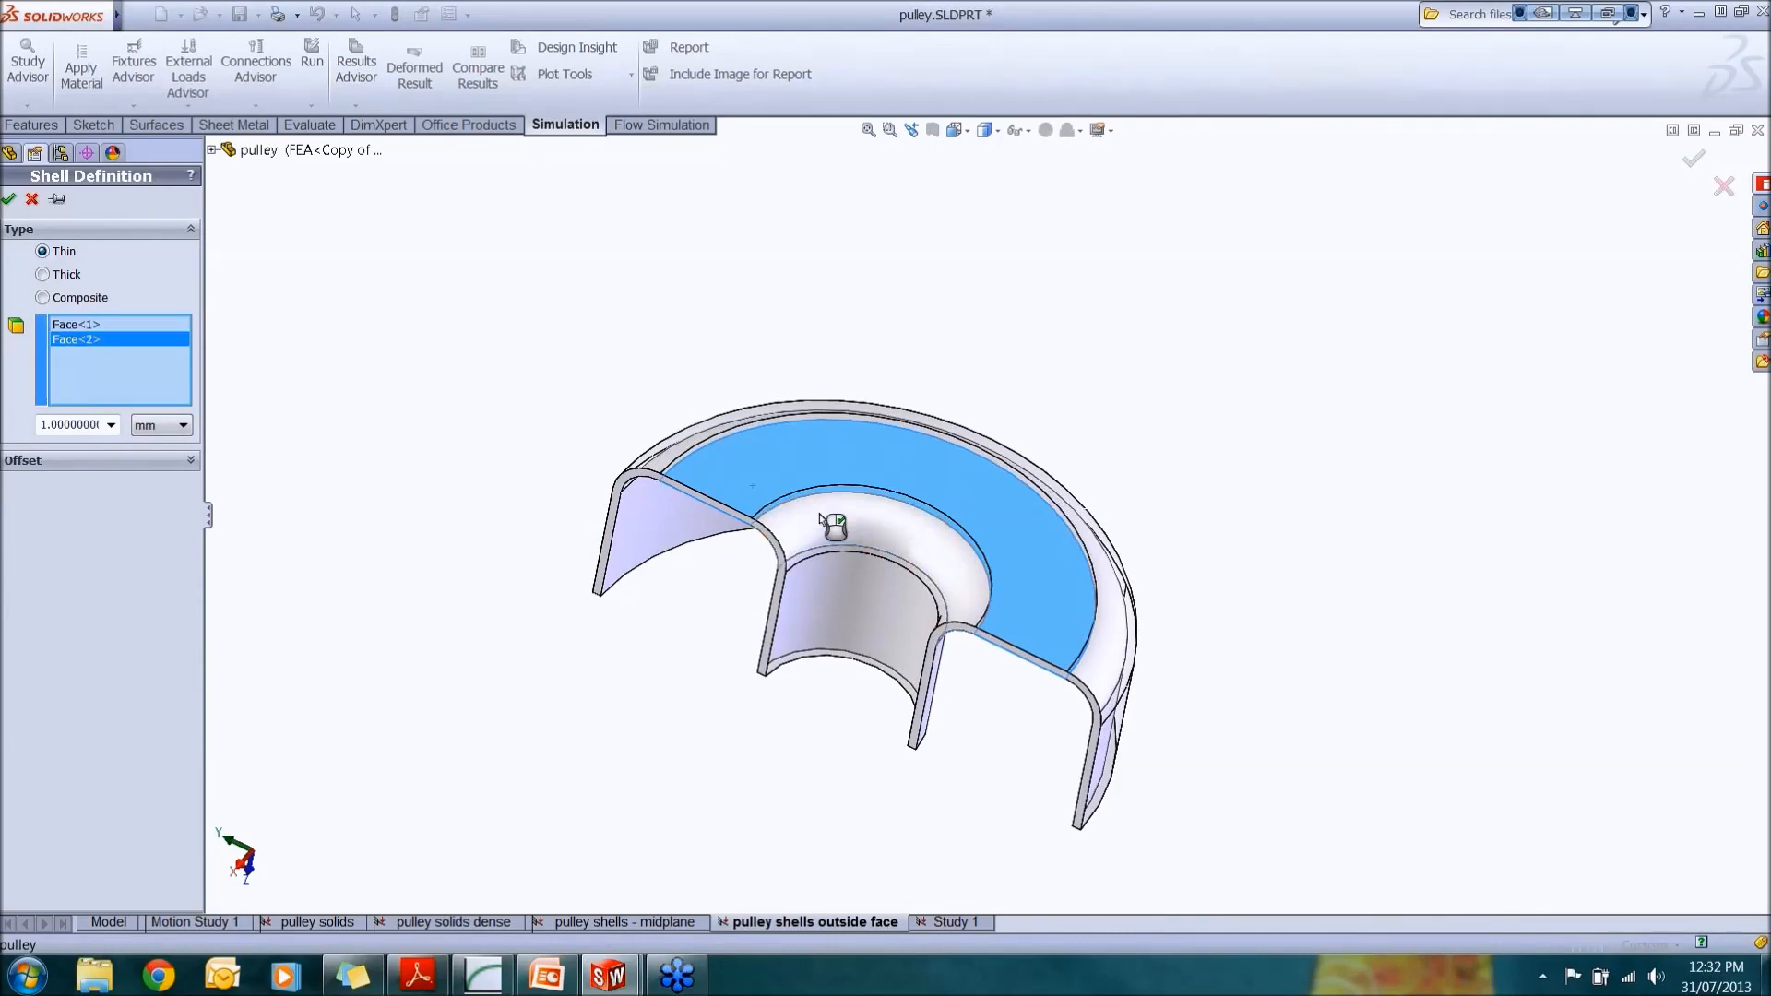
left_click(847, 598)
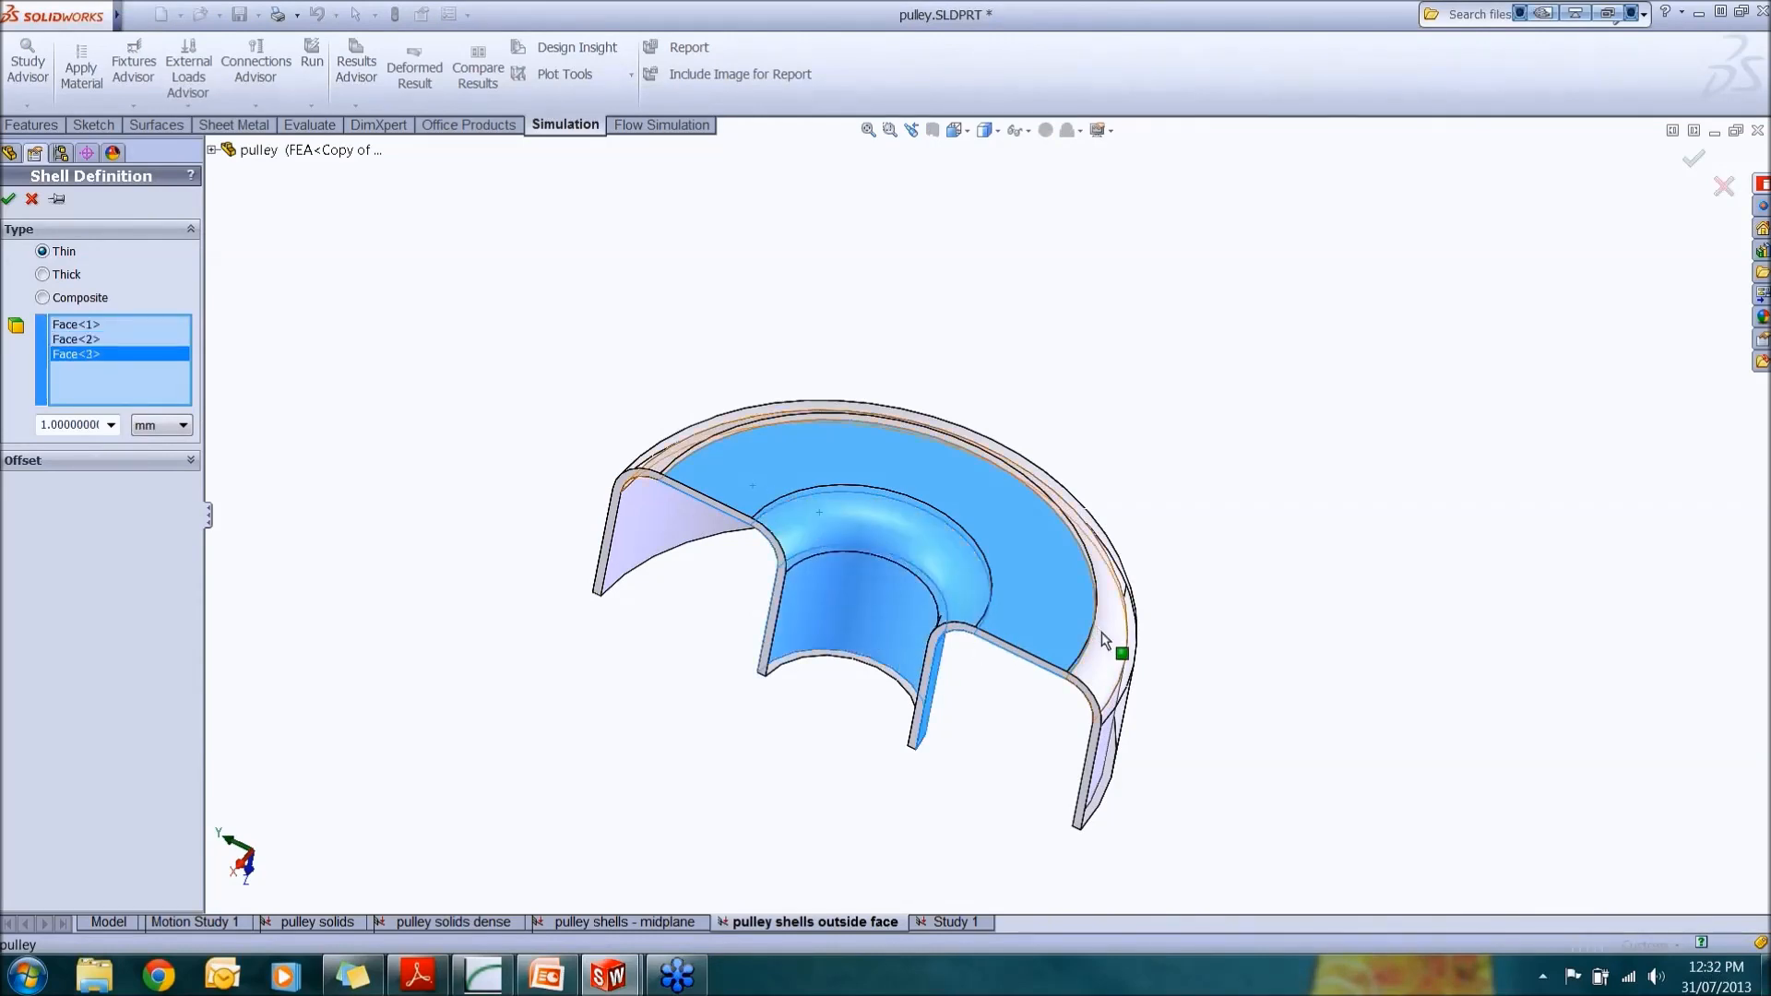
left_click(1122, 657)
middle_click_drag(1121, 656, 953, 692)
left_click(959, 688)
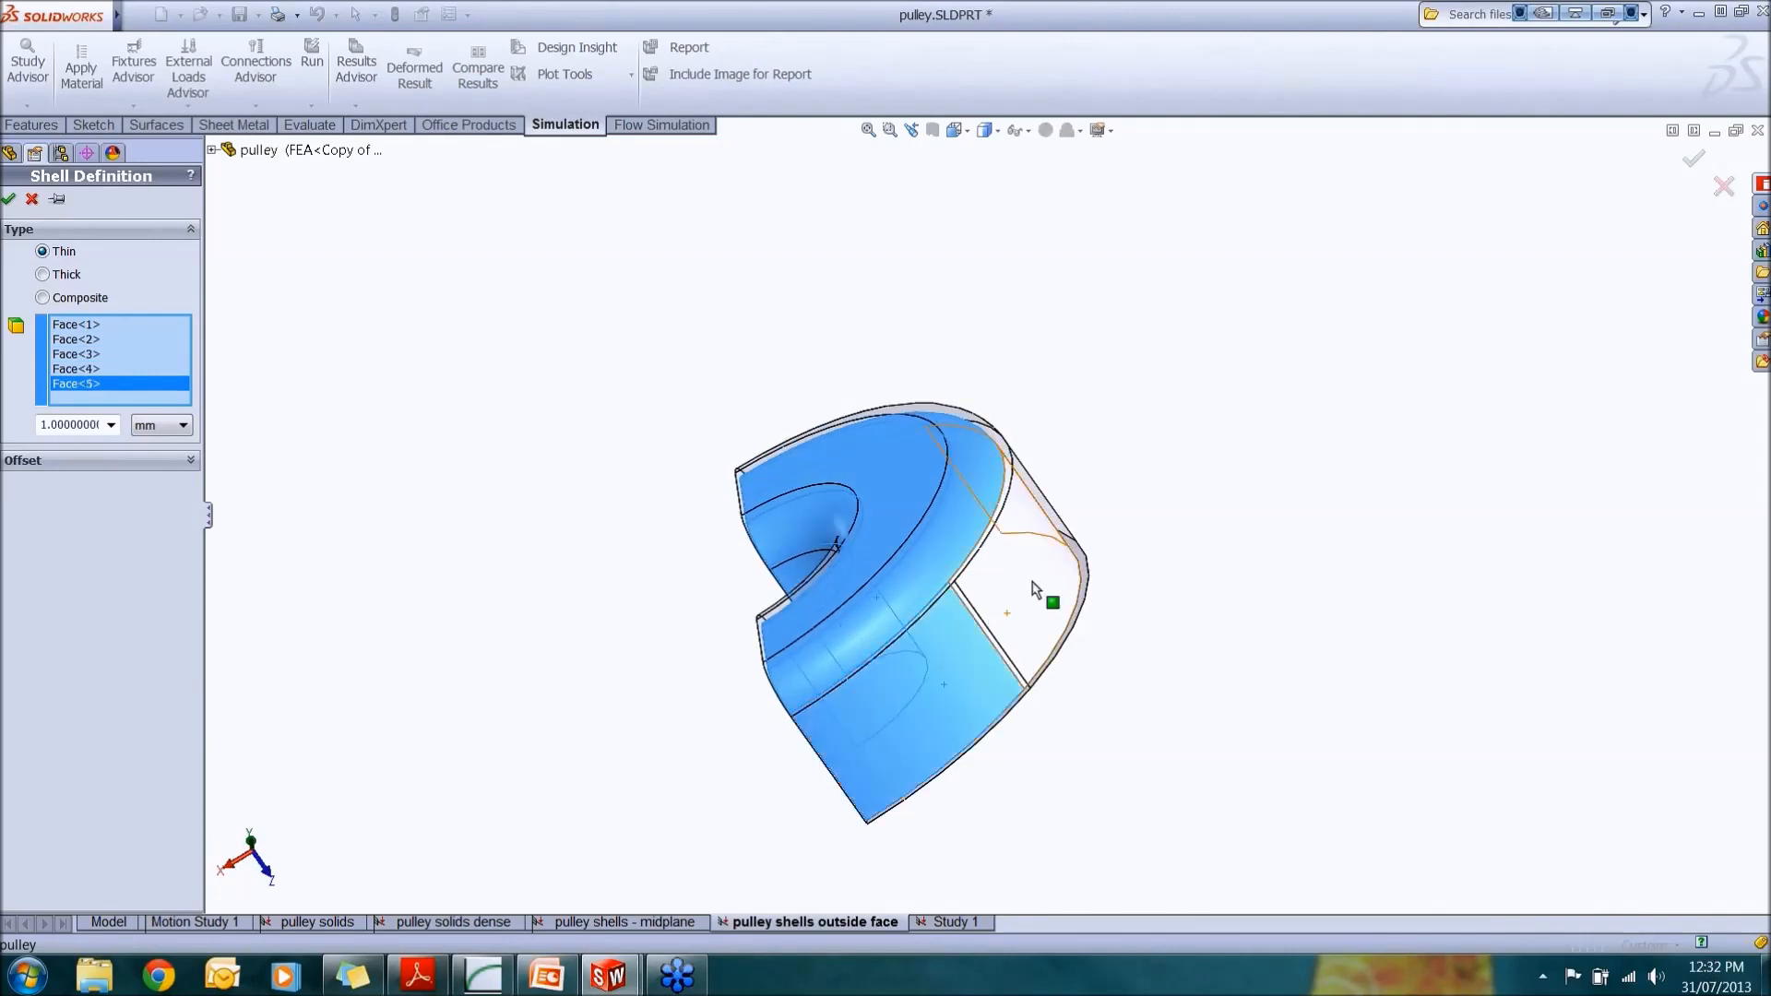
left_click(1053, 570)
middle_click_drag(1054, 570, 890, 768)
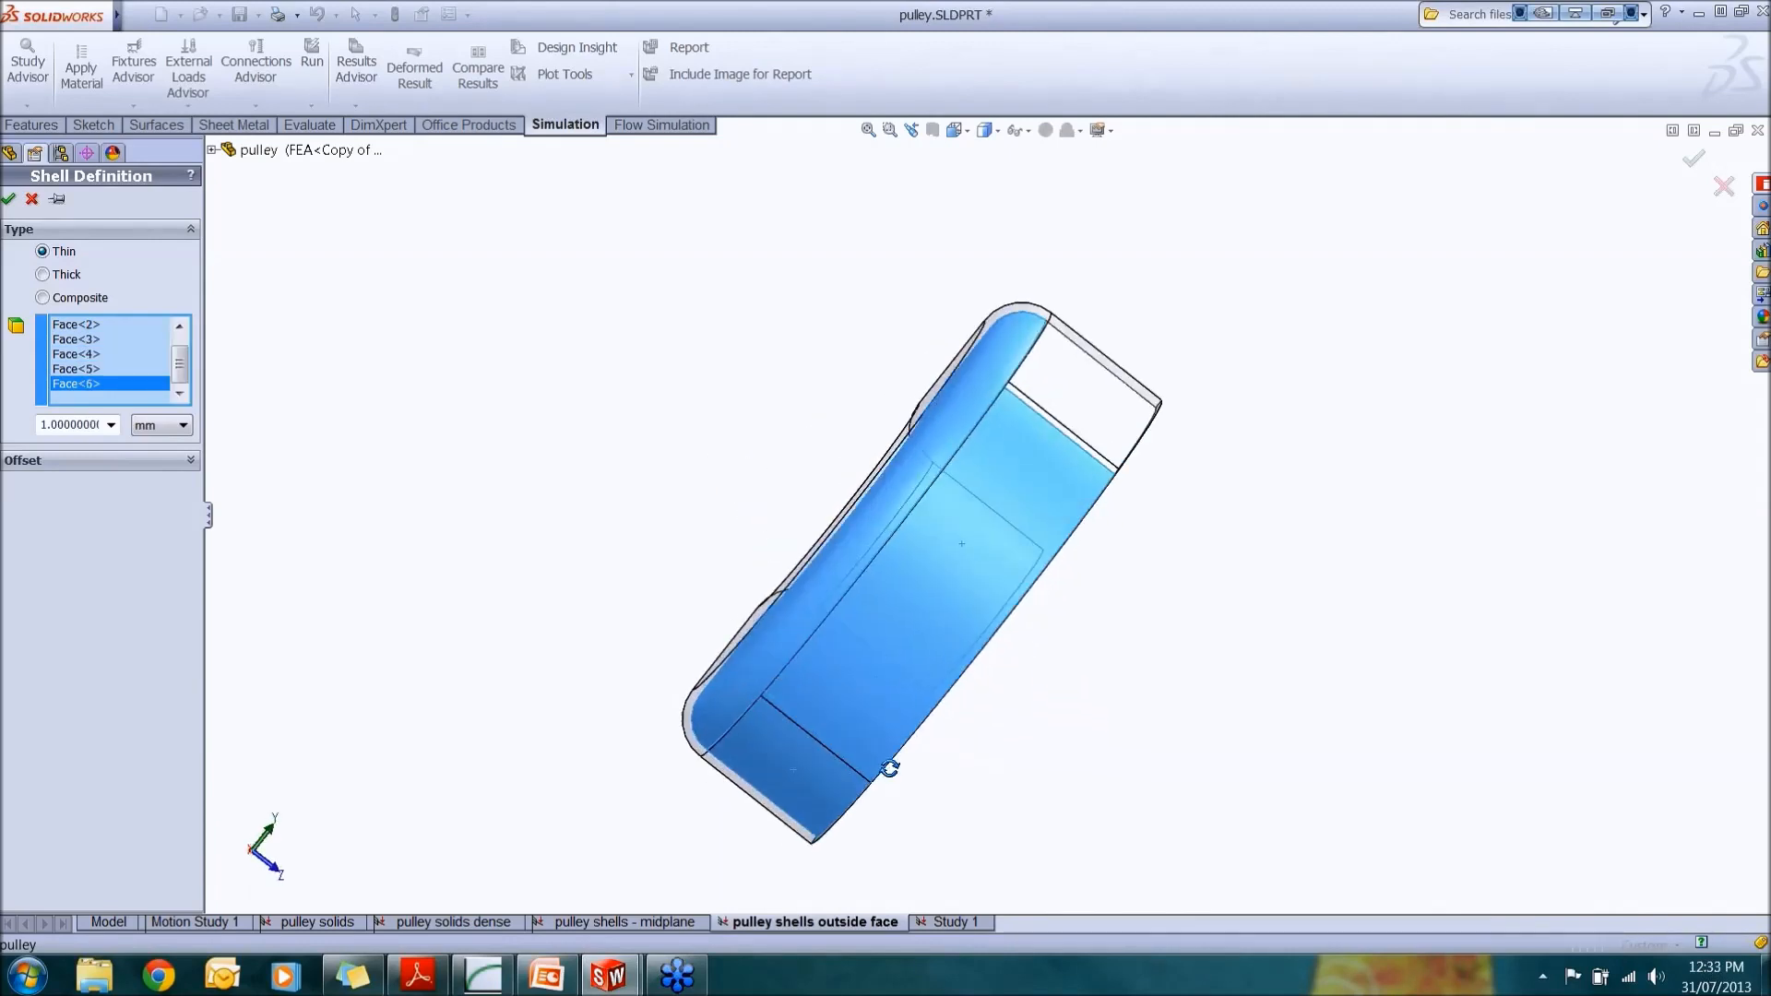
left_click(1087, 429)
middle_click_drag(1079, 447, 890, 657)
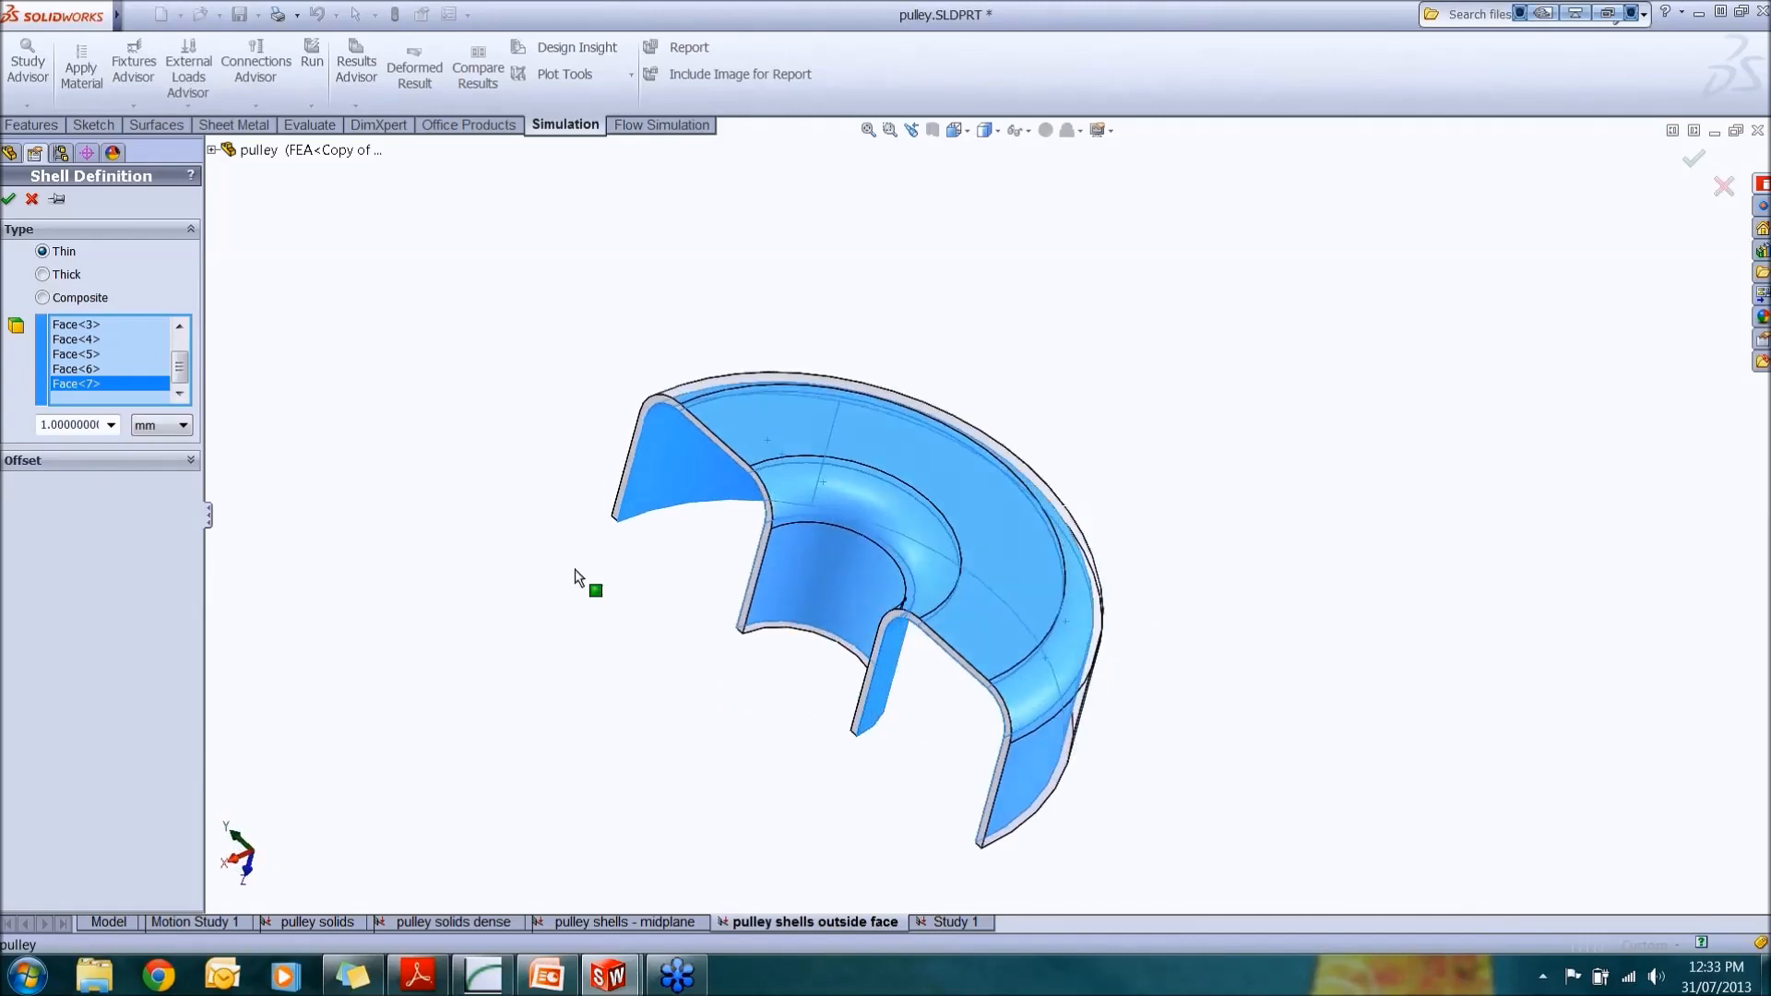
Step: Set the shell thickness to 2 mm, try each offset option up to Specify ratio, and cancel the definition
double_click(69, 425)
type("2")
left_click(76, 546)
left_click(172, 462)
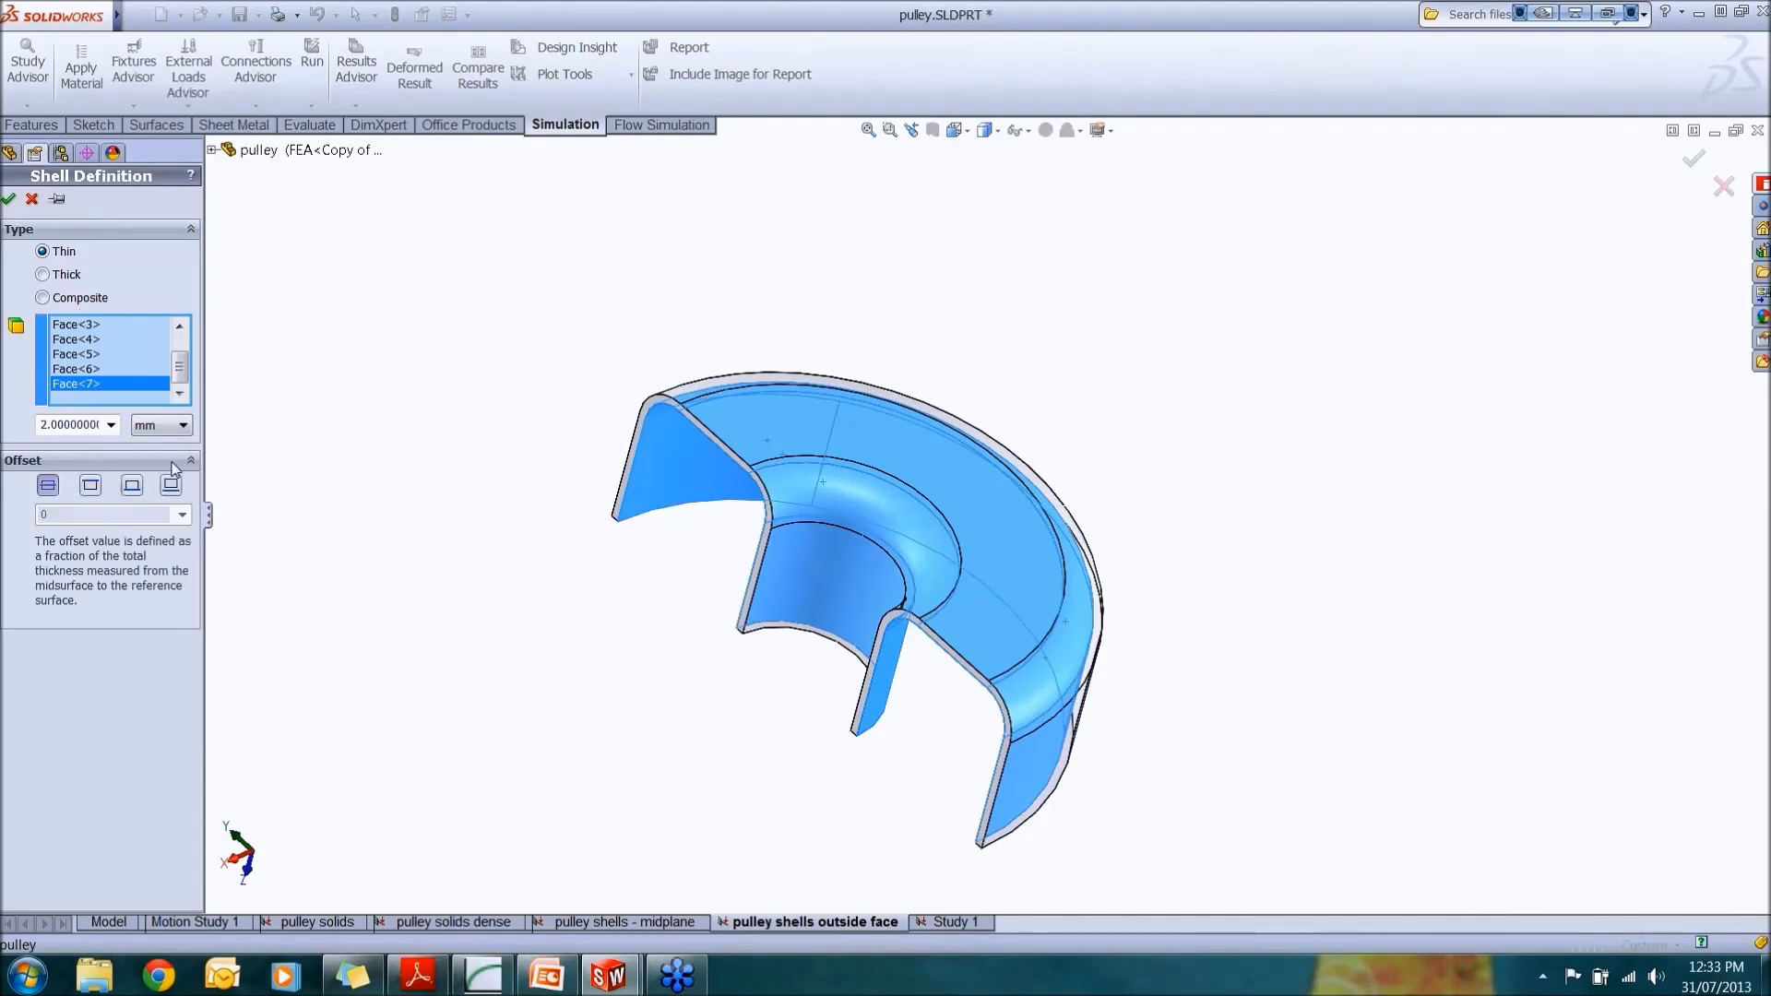
left_click(48, 487)
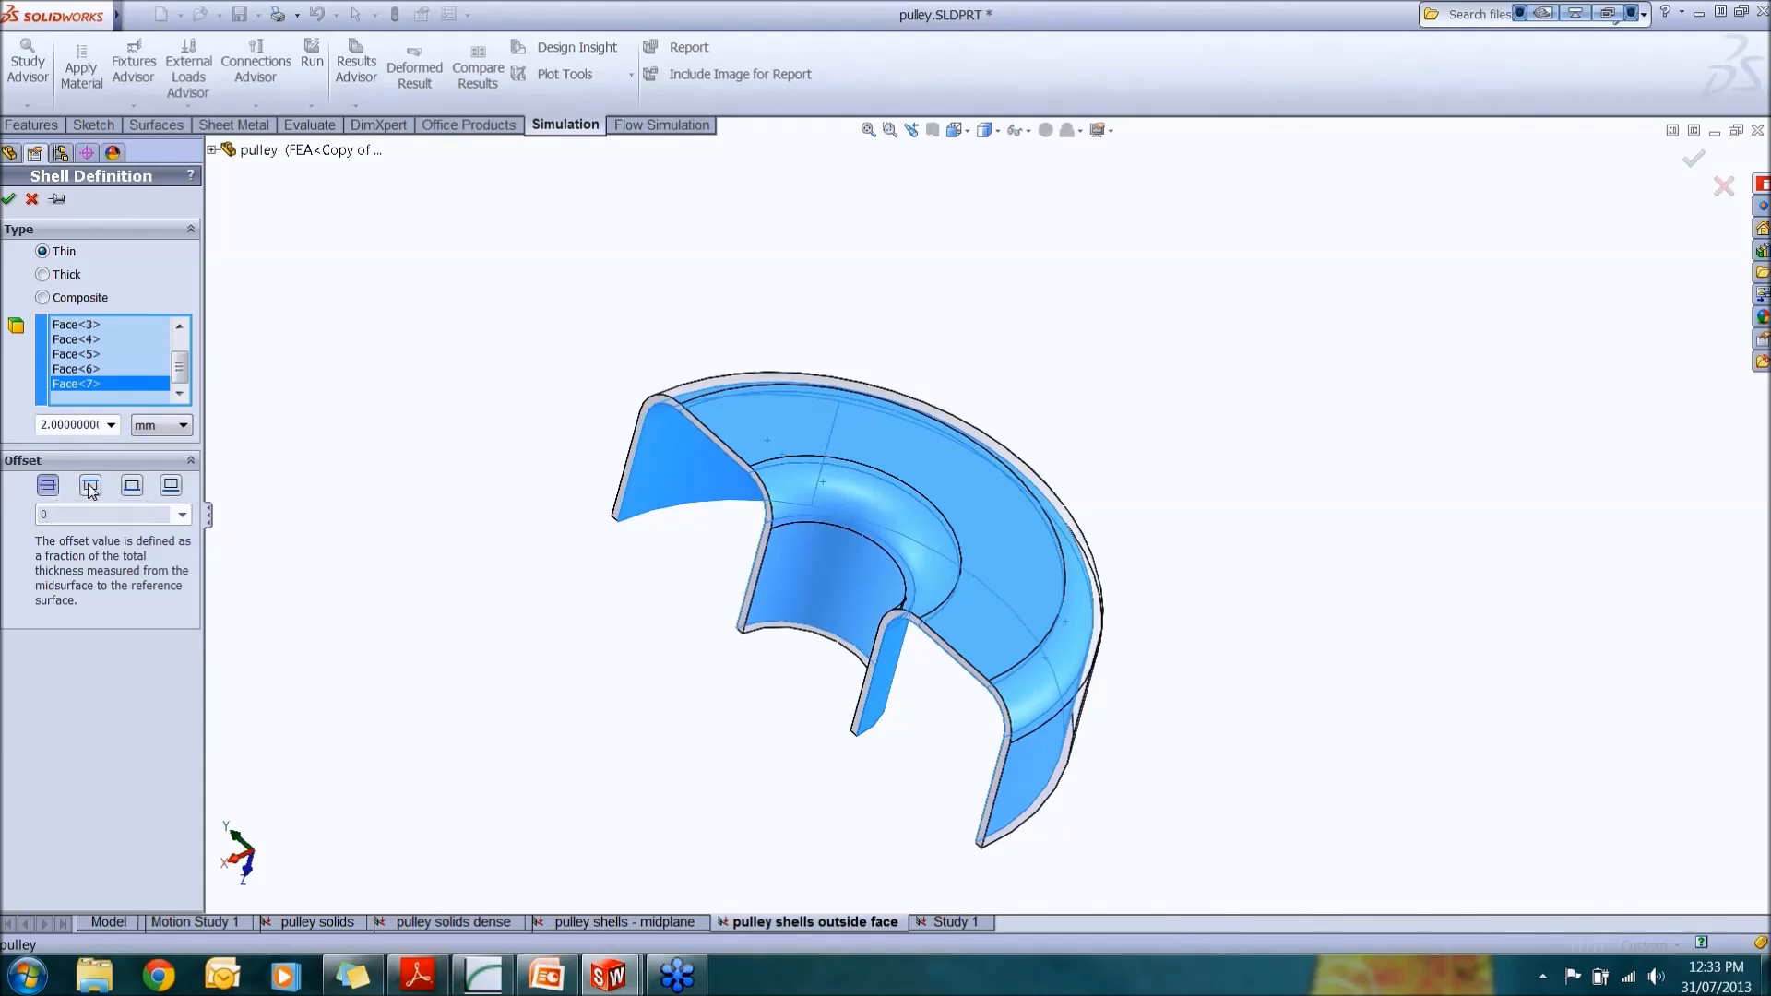
left_click(90, 488)
left_click(132, 486)
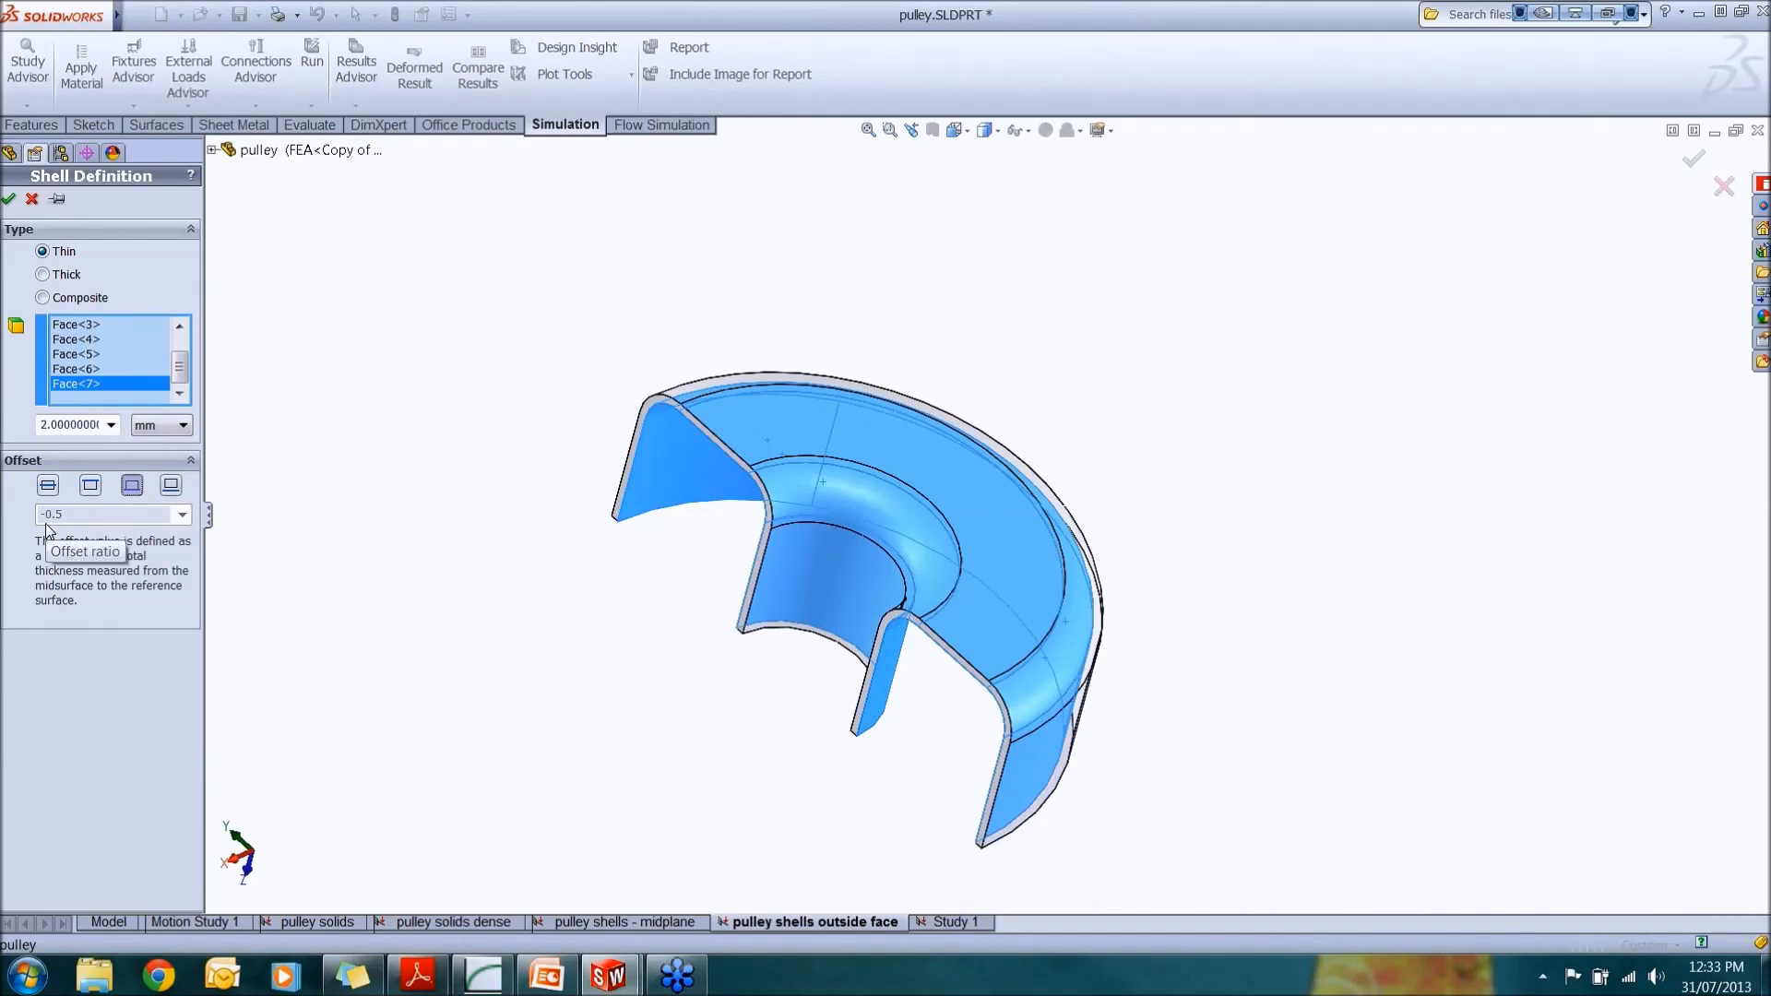
left_click(172, 486)
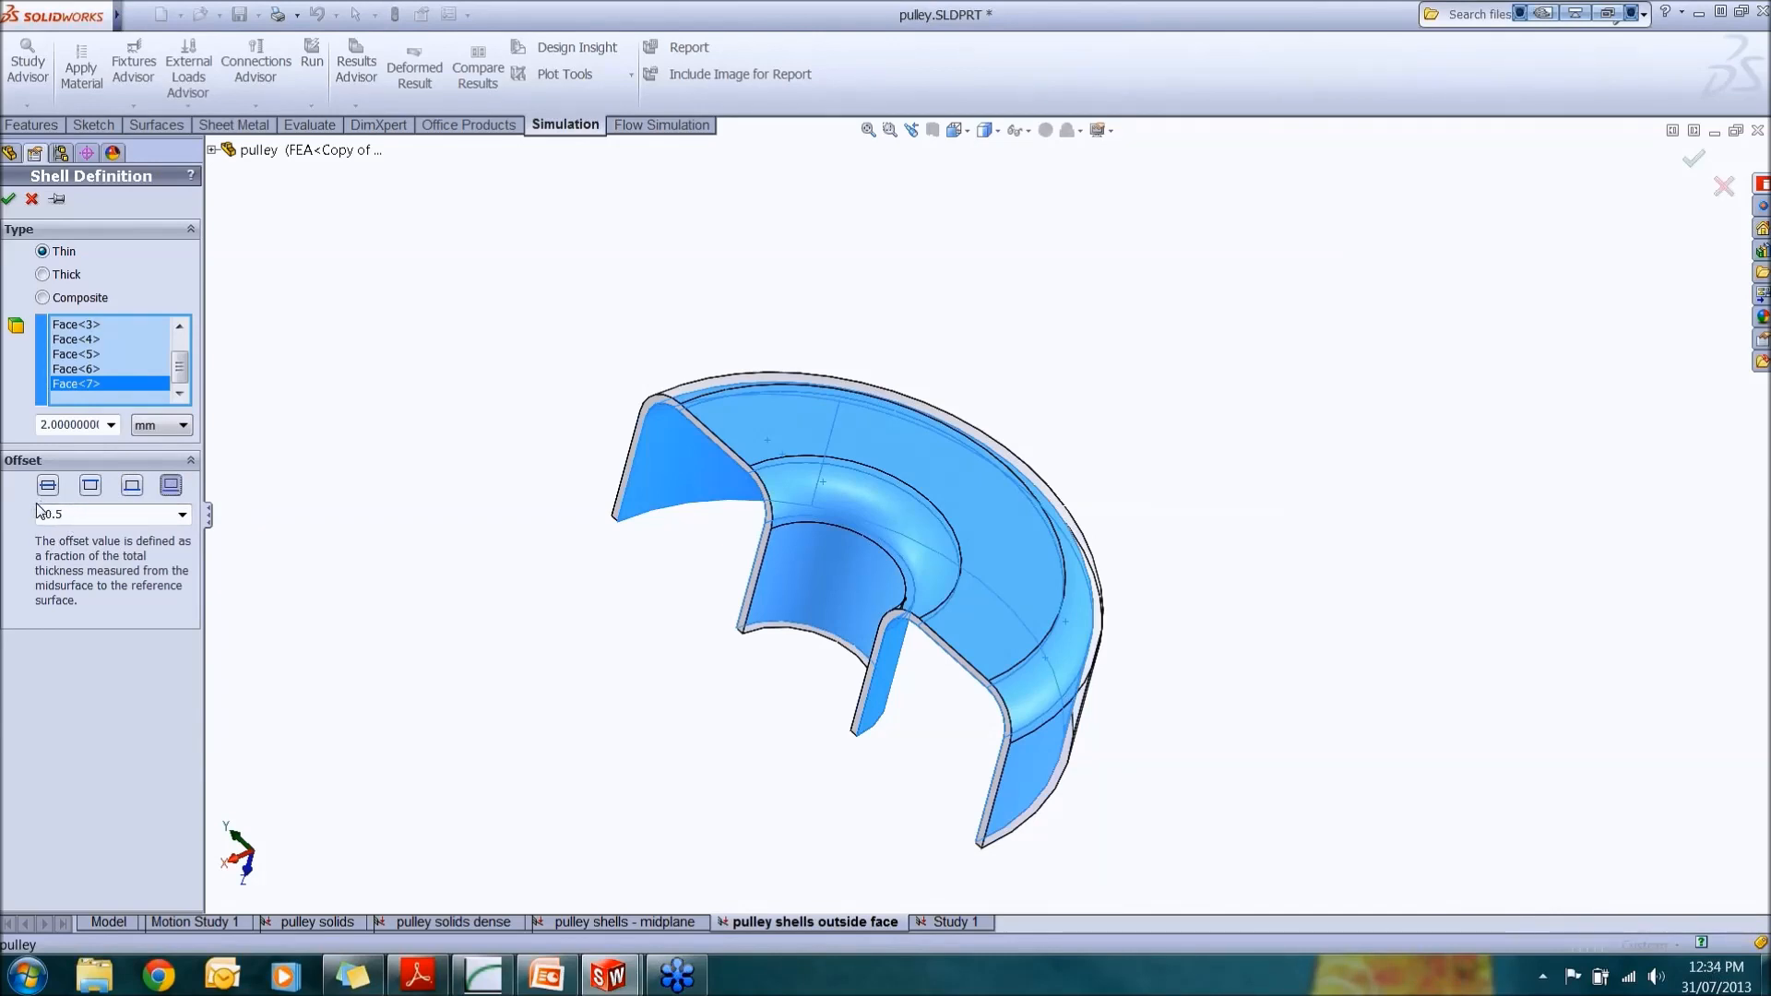
left_click(32, 200)
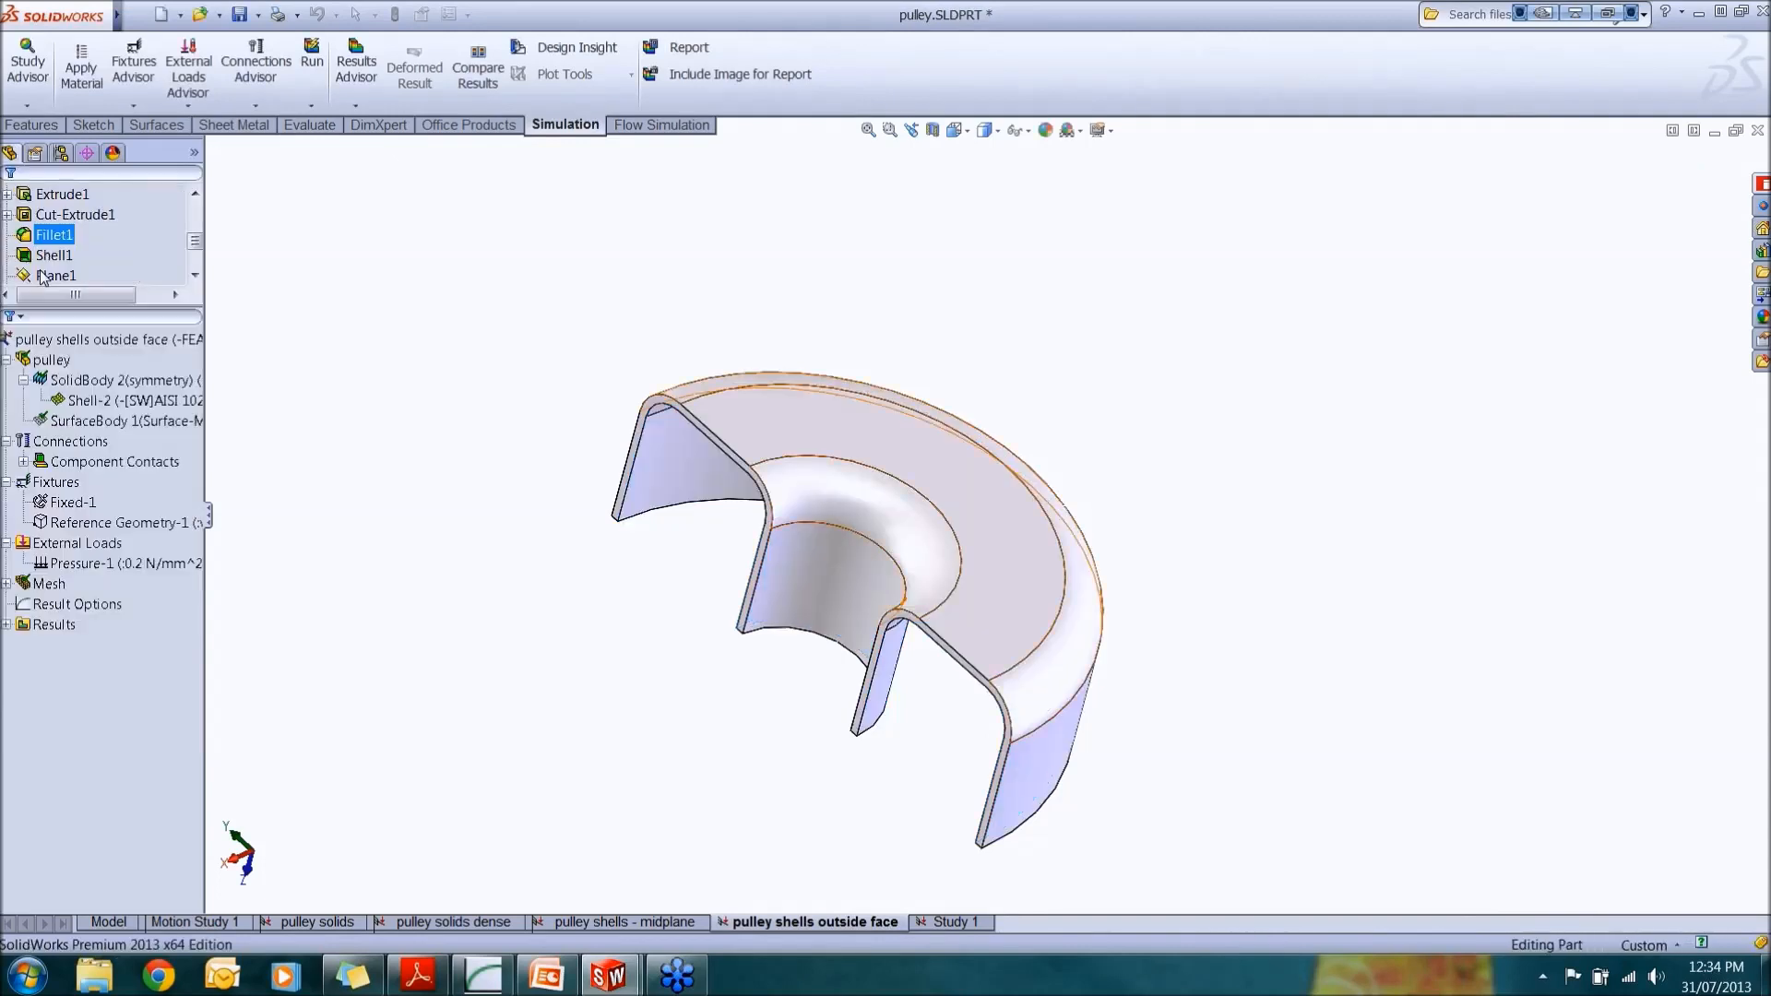
Step: Open the existing Shell-2 definition to review its faces, thickness and offset, then close it without changes
right_click(115, 402)
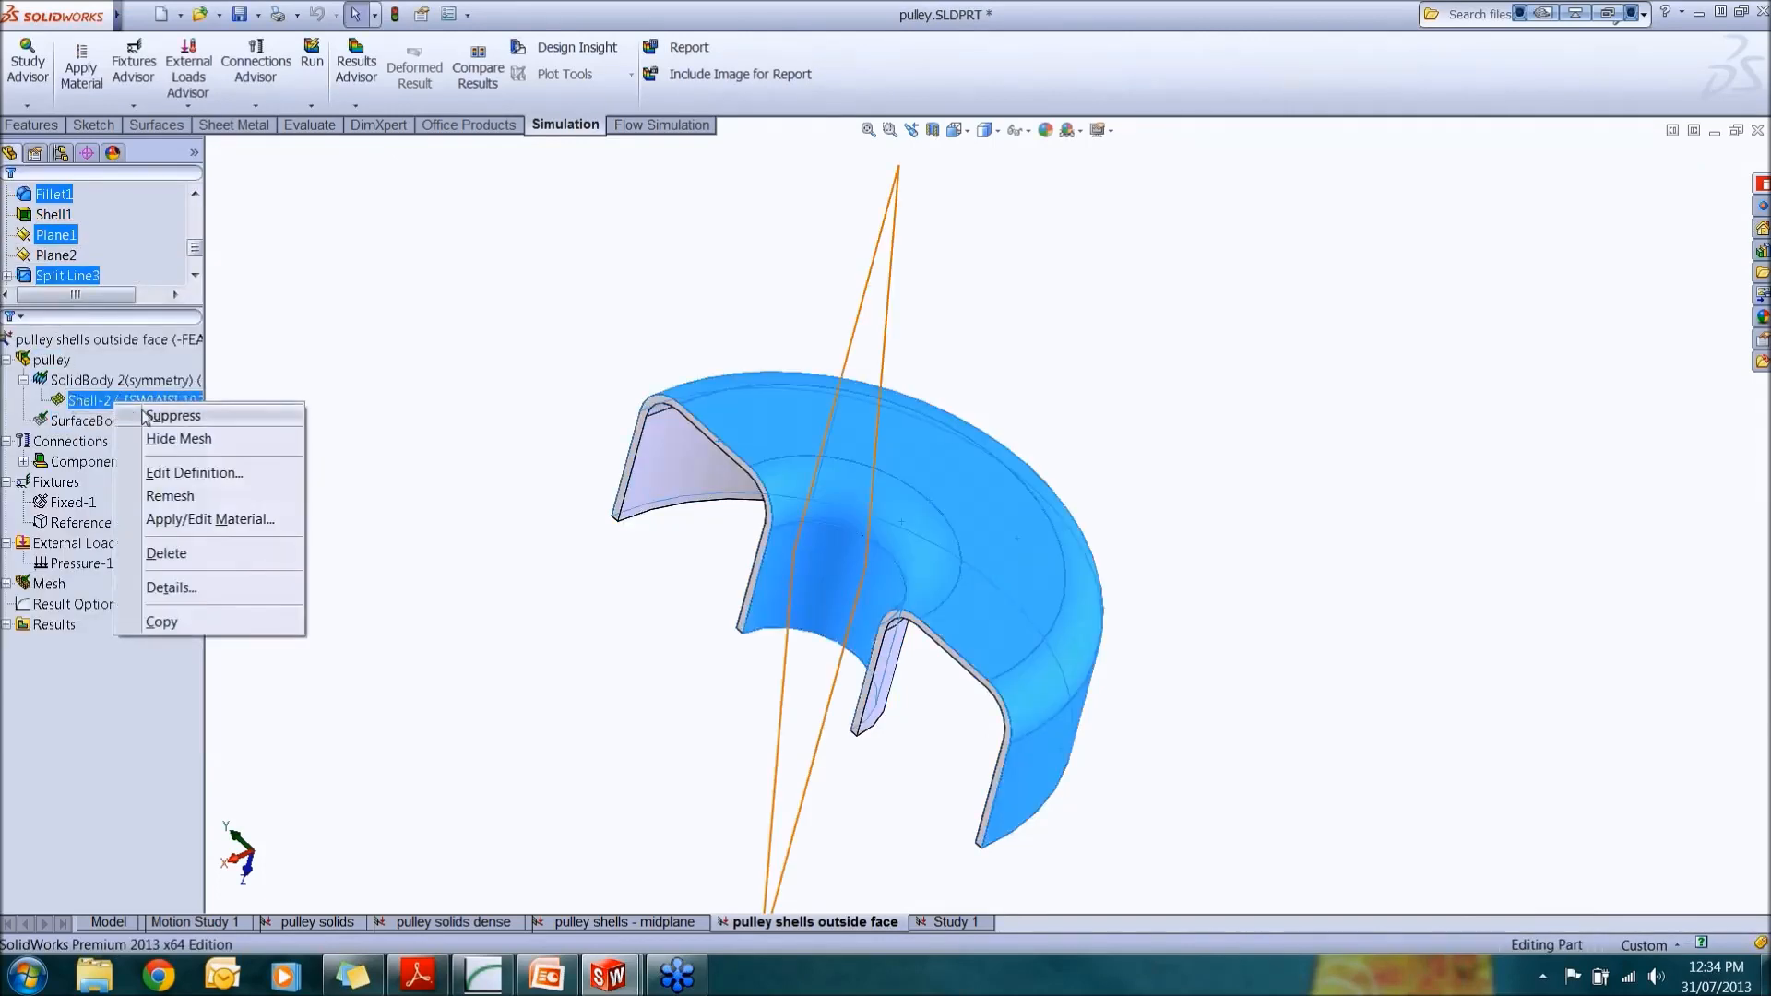
left_click(187, 473)
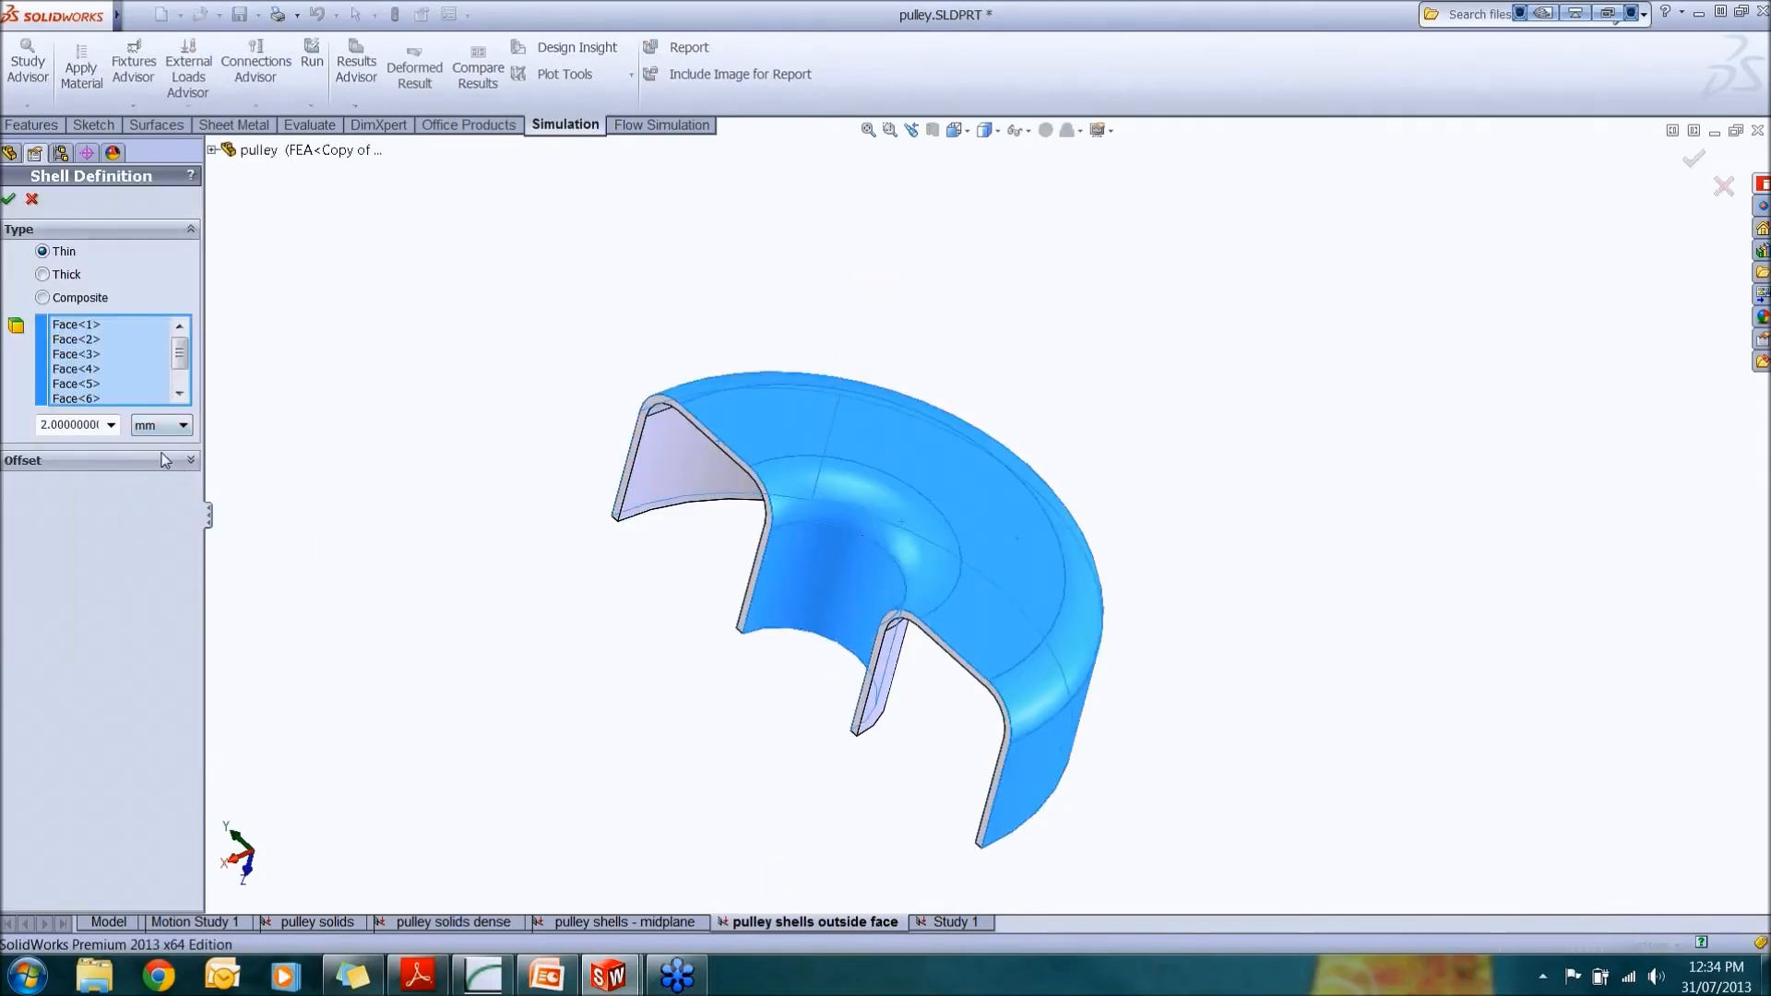
left_click(185, 461)
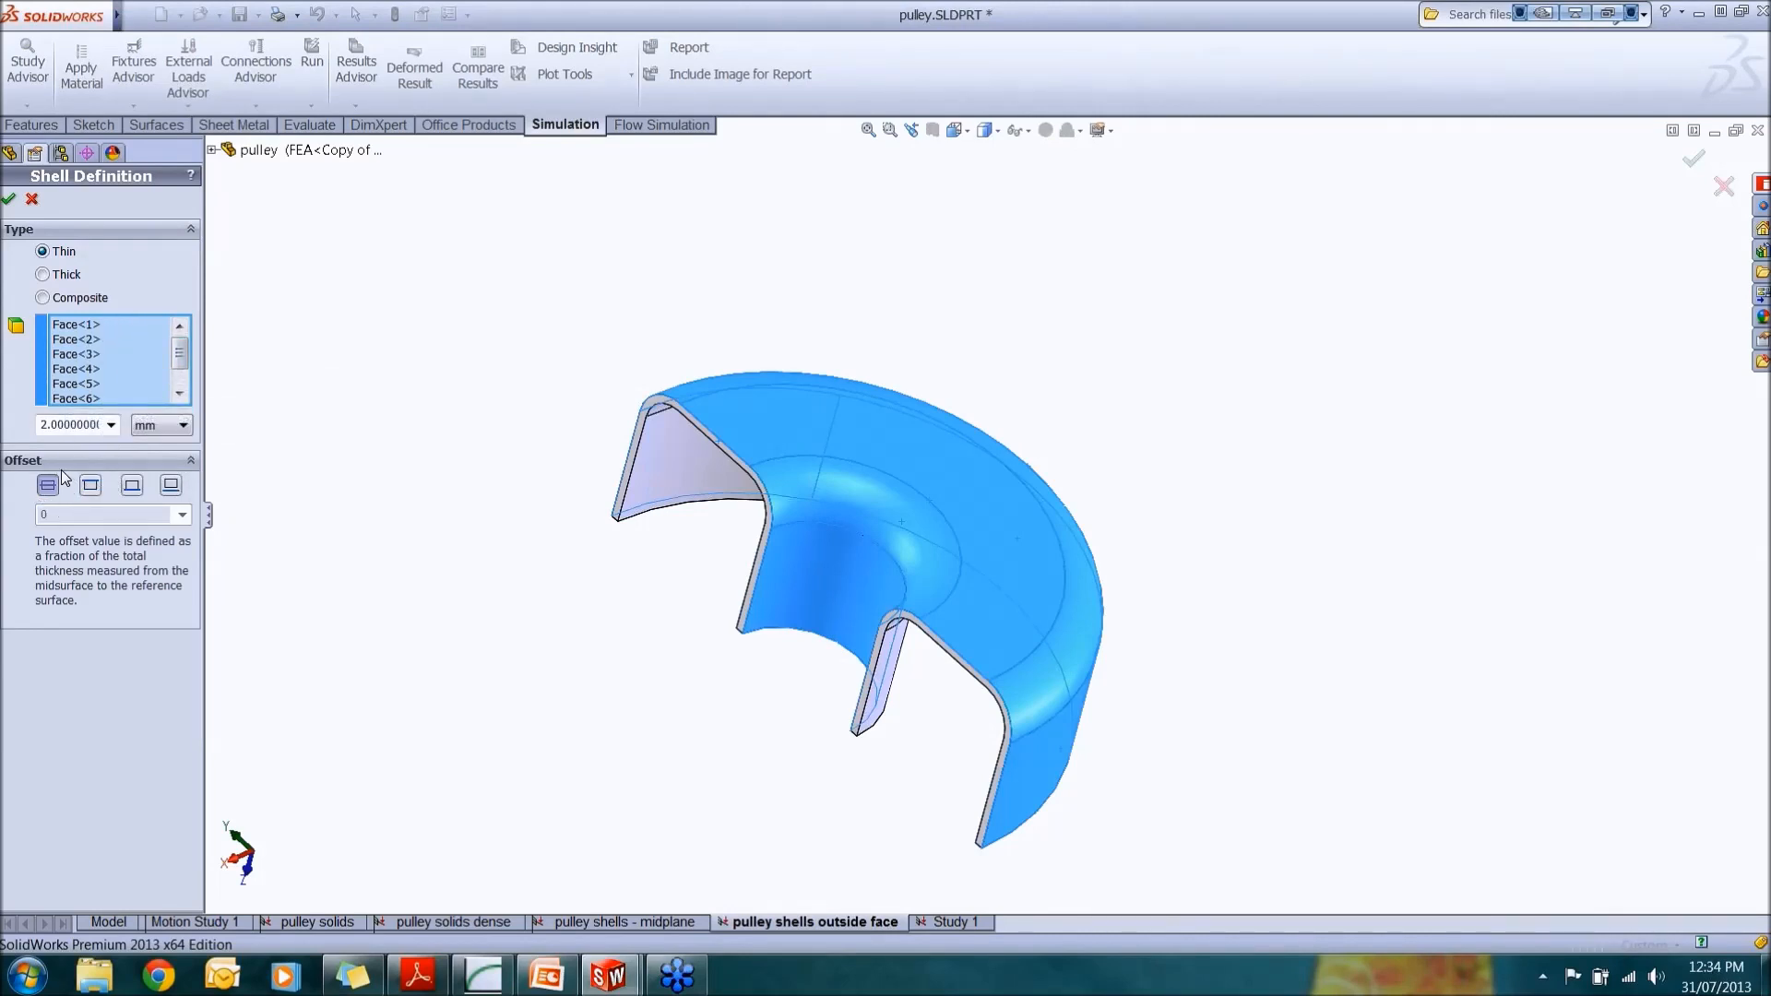
left_click(31, 201)
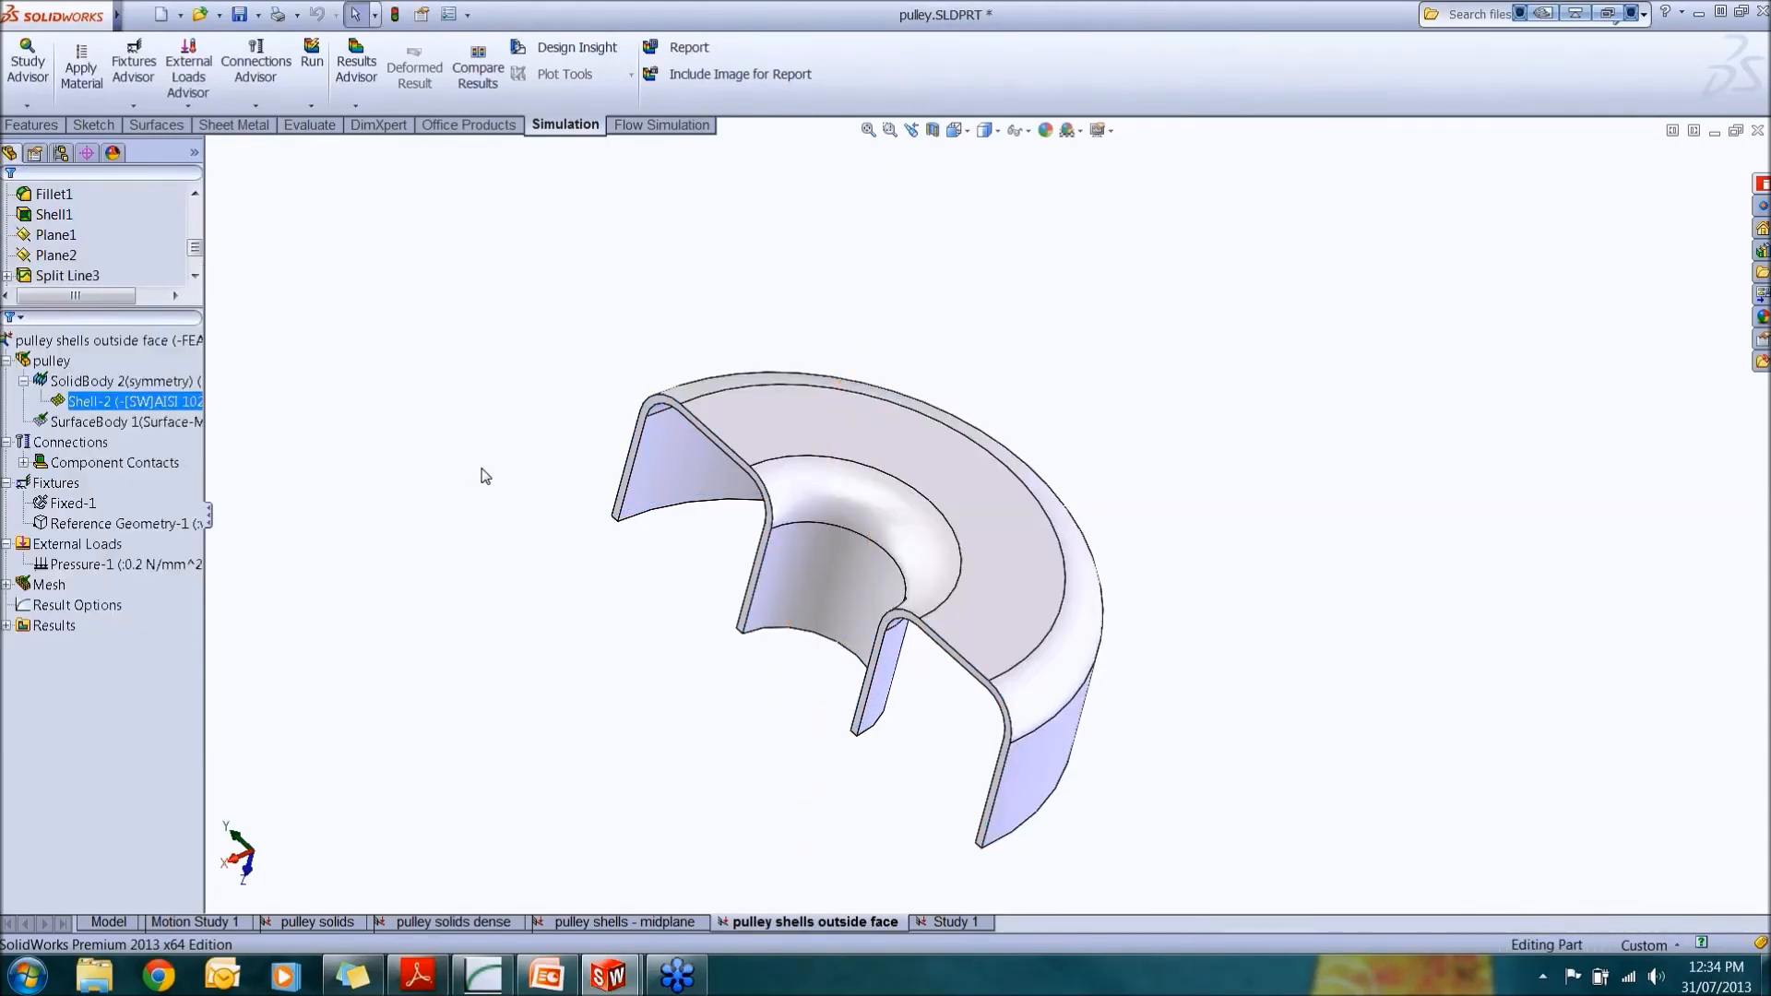
Step: Inspect which faces carry the Fixed-1 fixture and the Pressure-1 load, rotating the model around
middle_click_drag(866, 602, 865, 484)
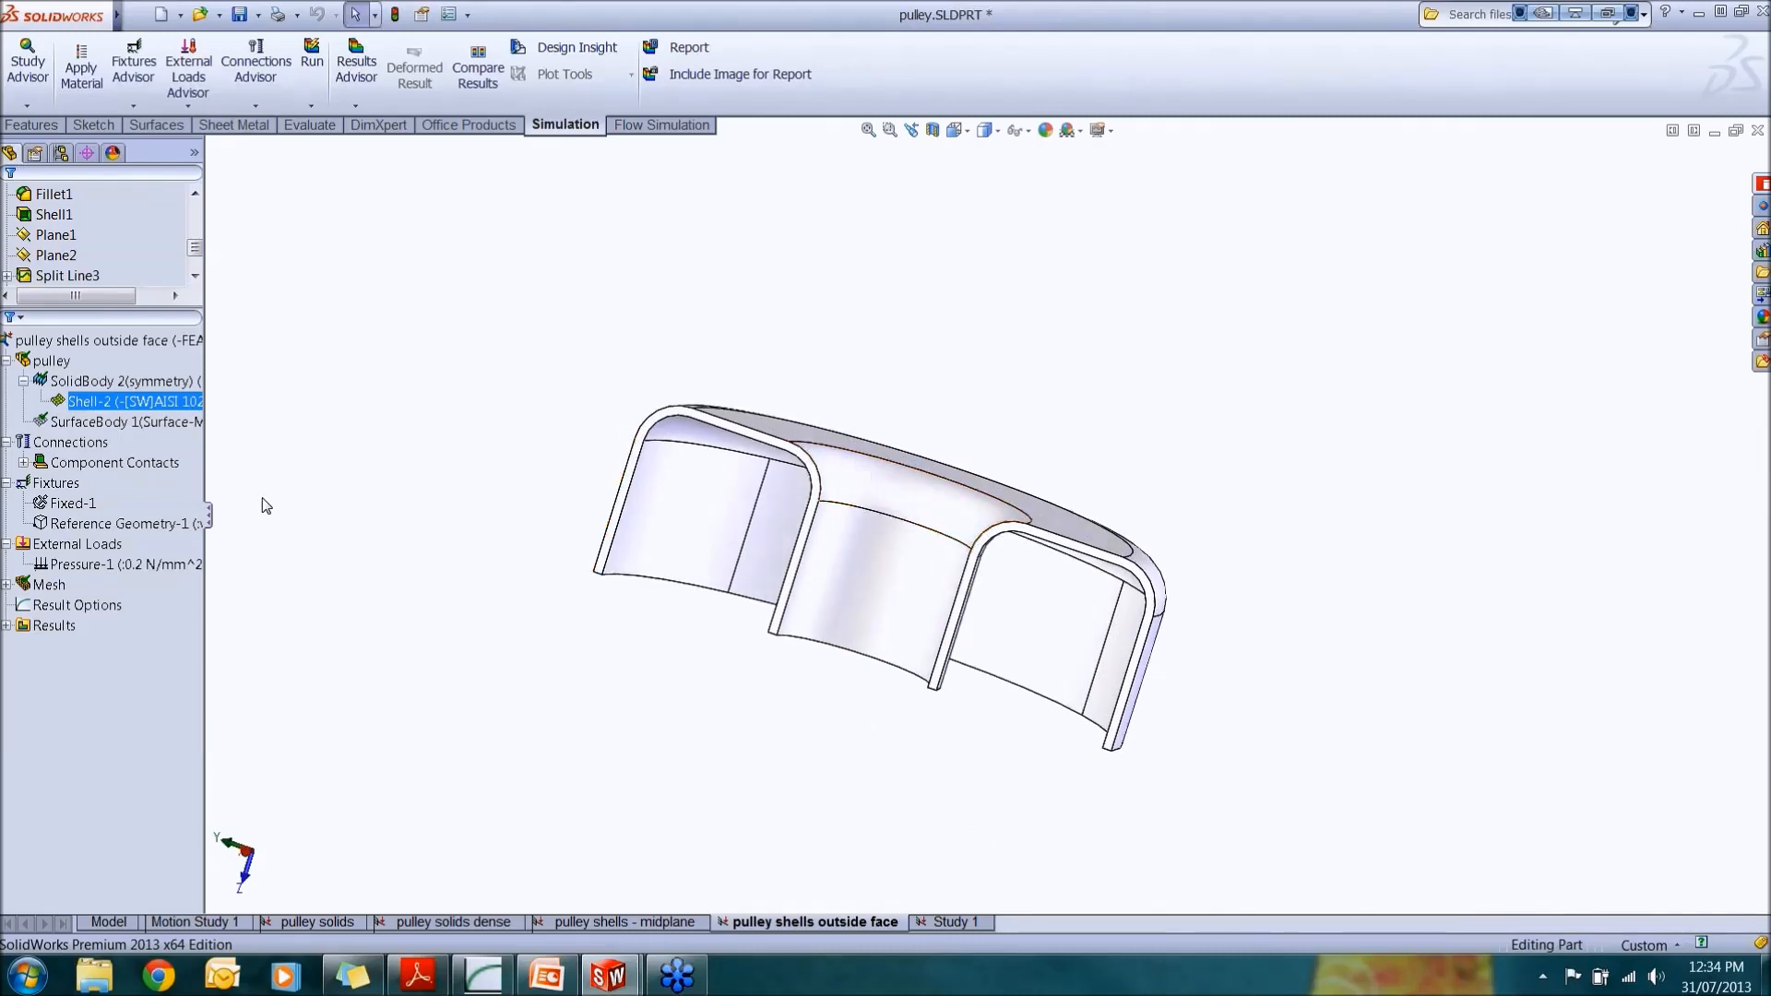
left_click(73, 503)
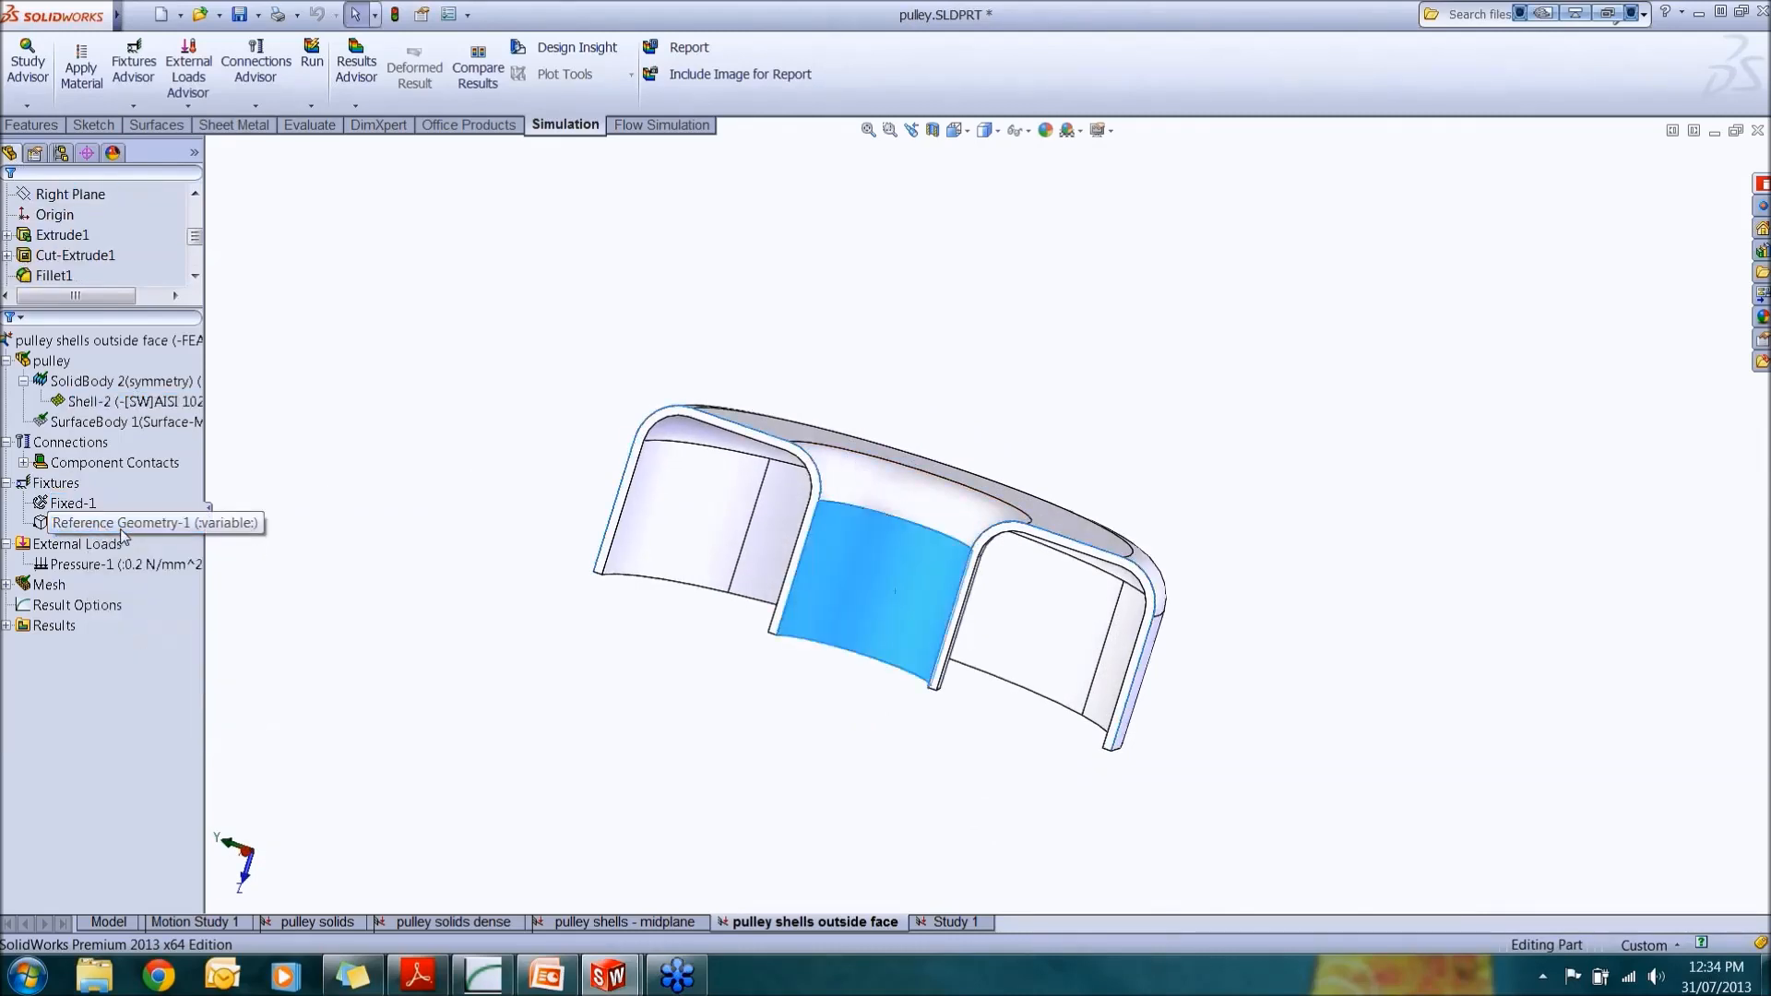
left_click(245, 531)
left_click(251, 559)
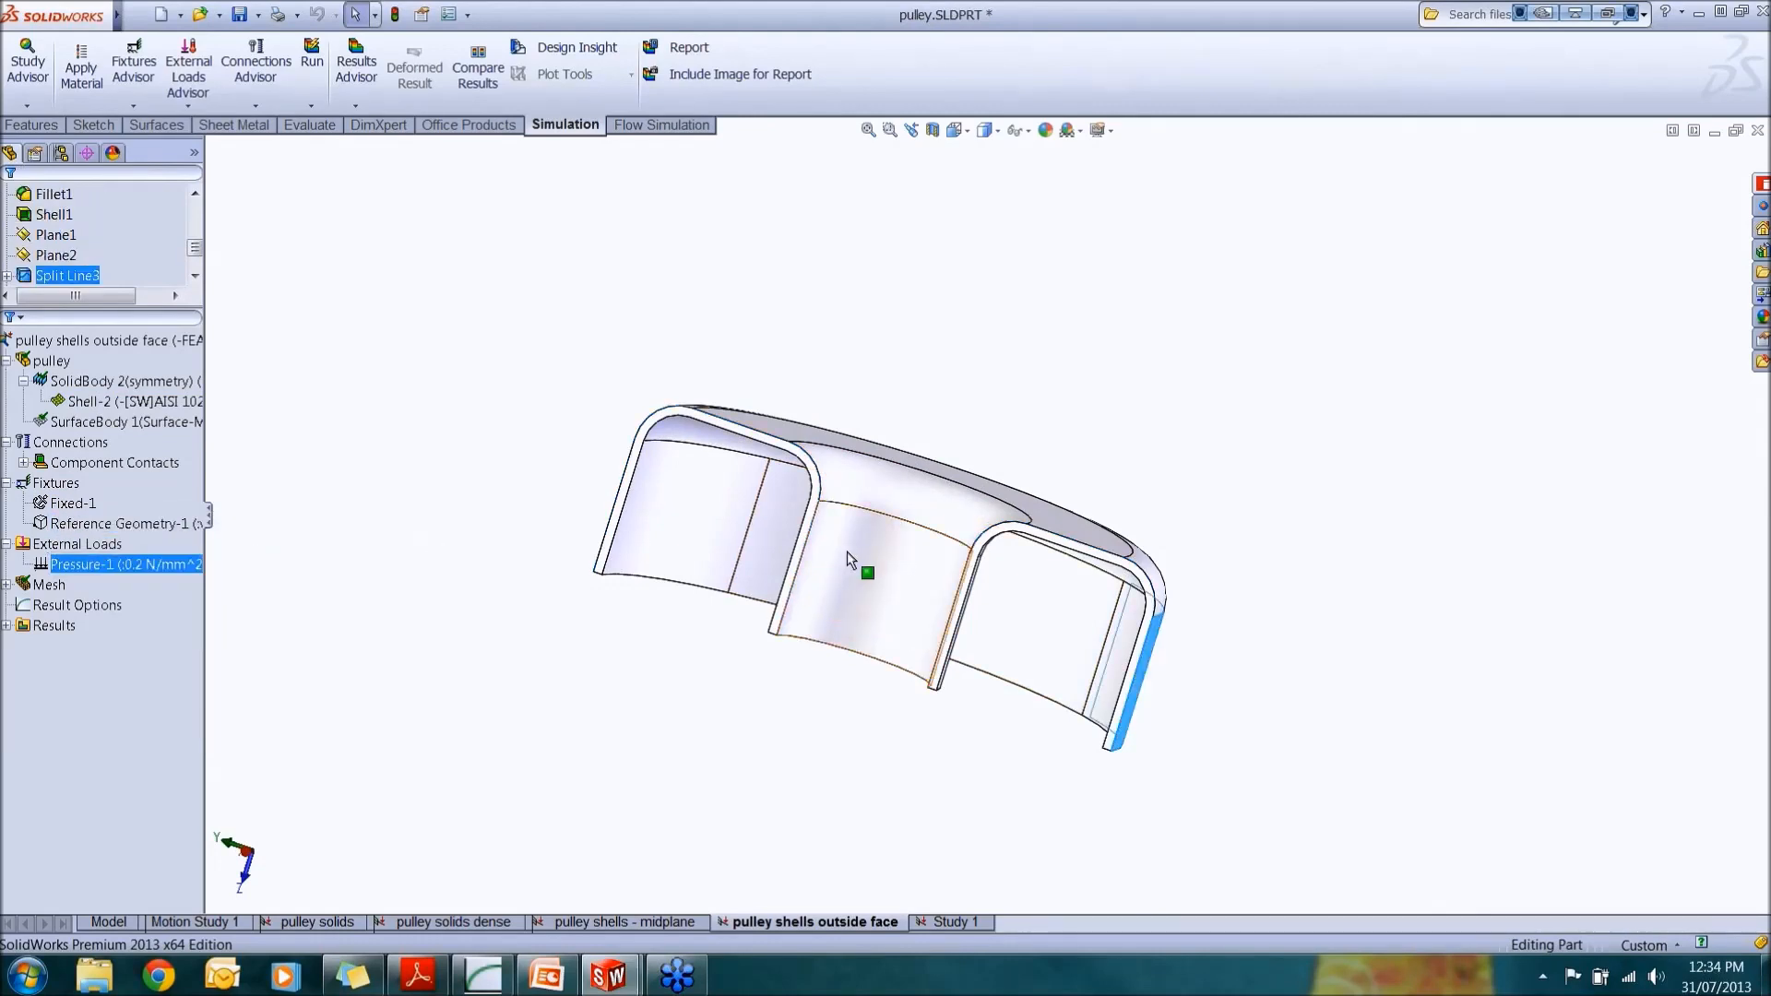
middle_click_drag(854, 565, 751, 535)
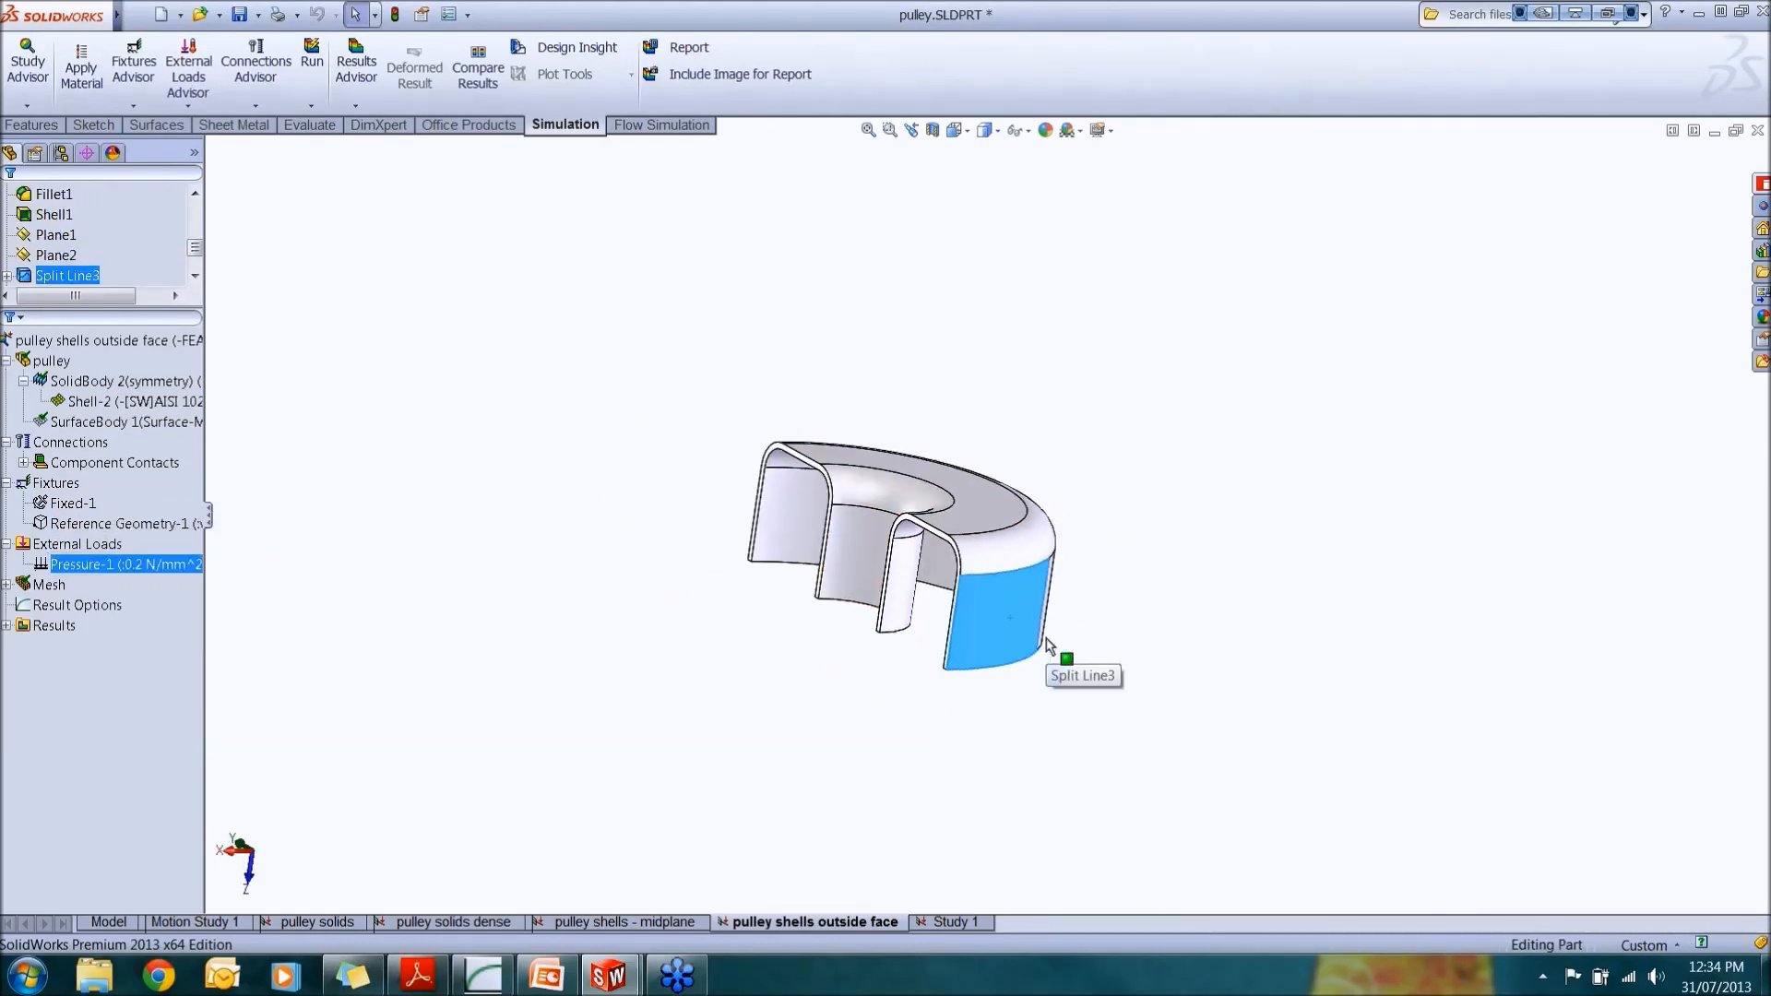
middle_click_drag(1048, 625, 969, 645)
Step: Show the shell mesh of the outside face study
left_click(51, 586)
right_click(53, 586)
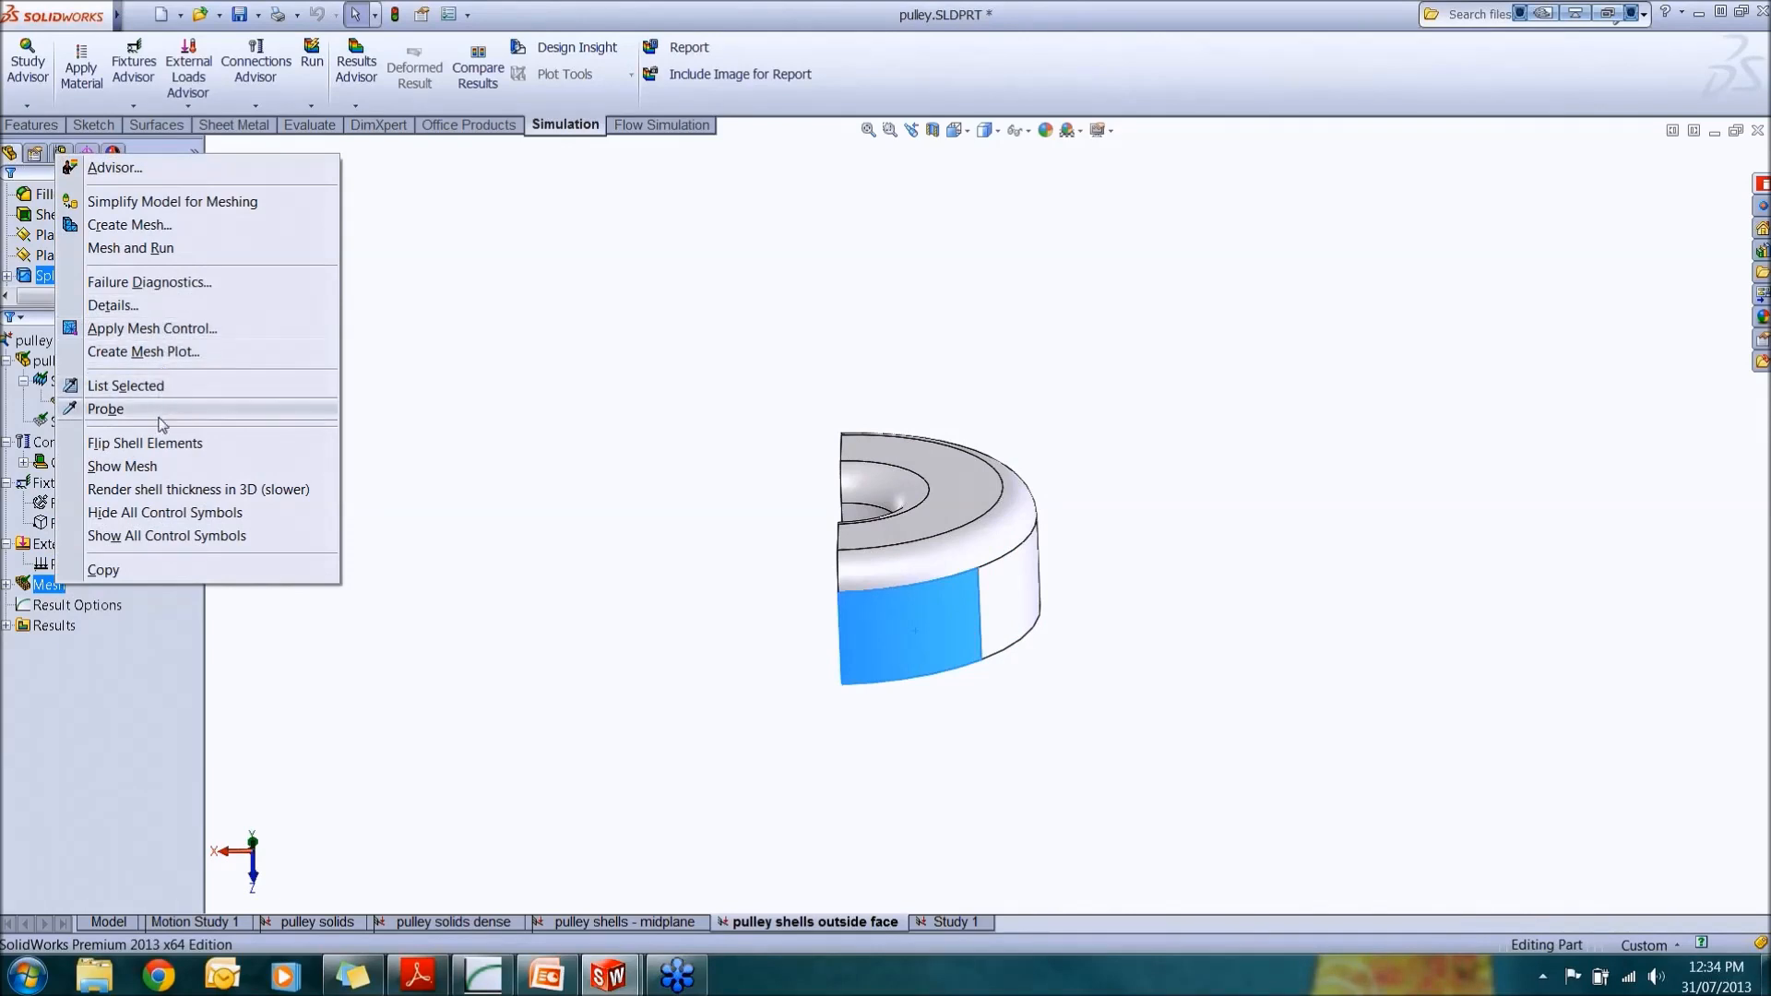
left_click(169, 466)
middle_click_drag(799, 502, 1039, 390)
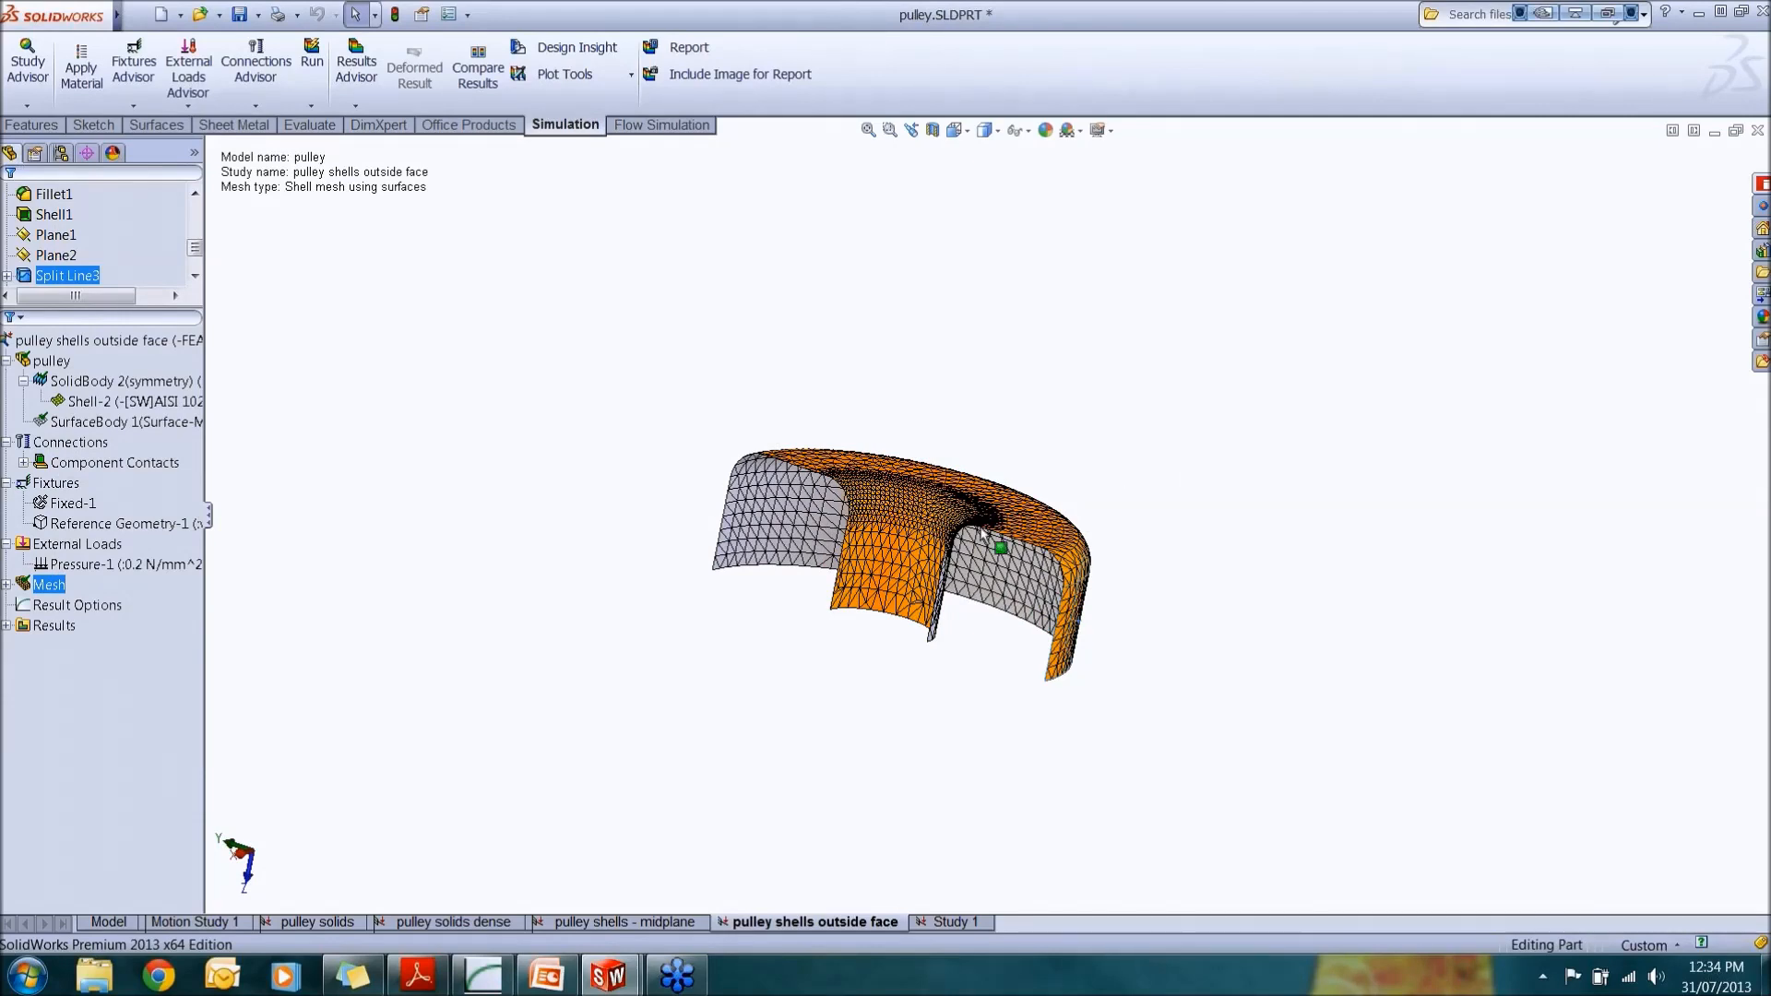
Step: Switch to PowerPoint and play the Shell offset slide as a slide show
left_click(546, 975)
left_click(197, 757)
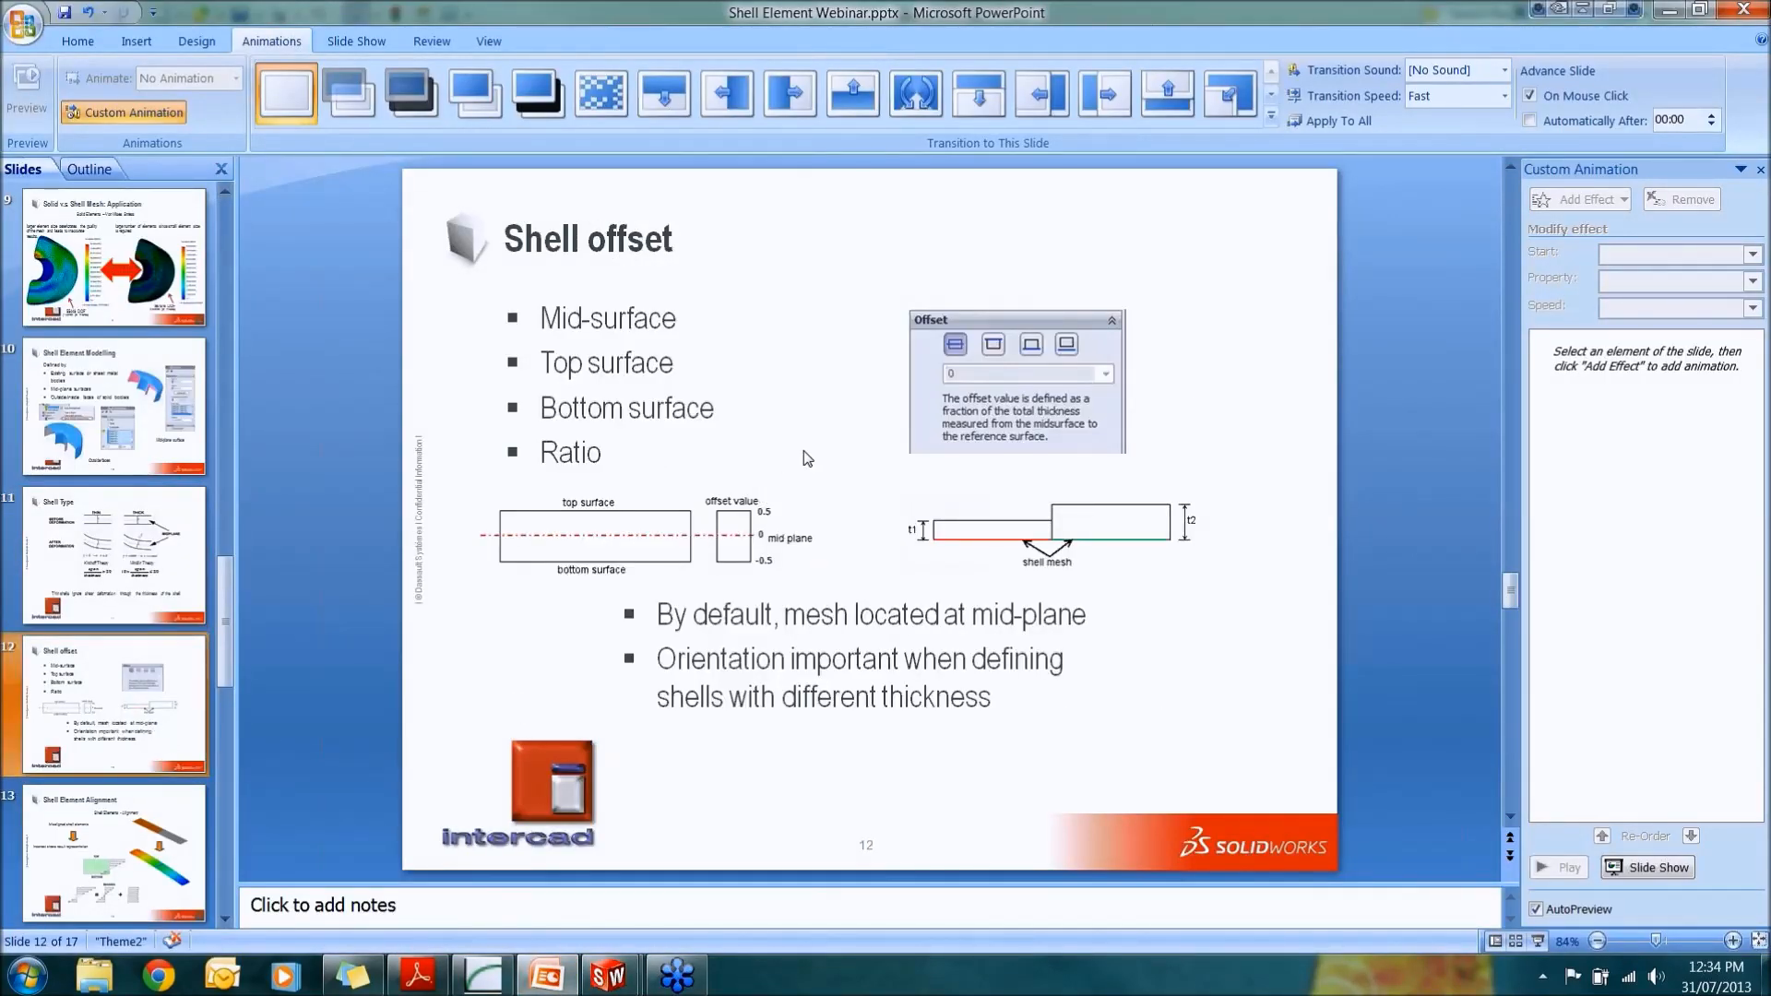
left_click(1536, 941)
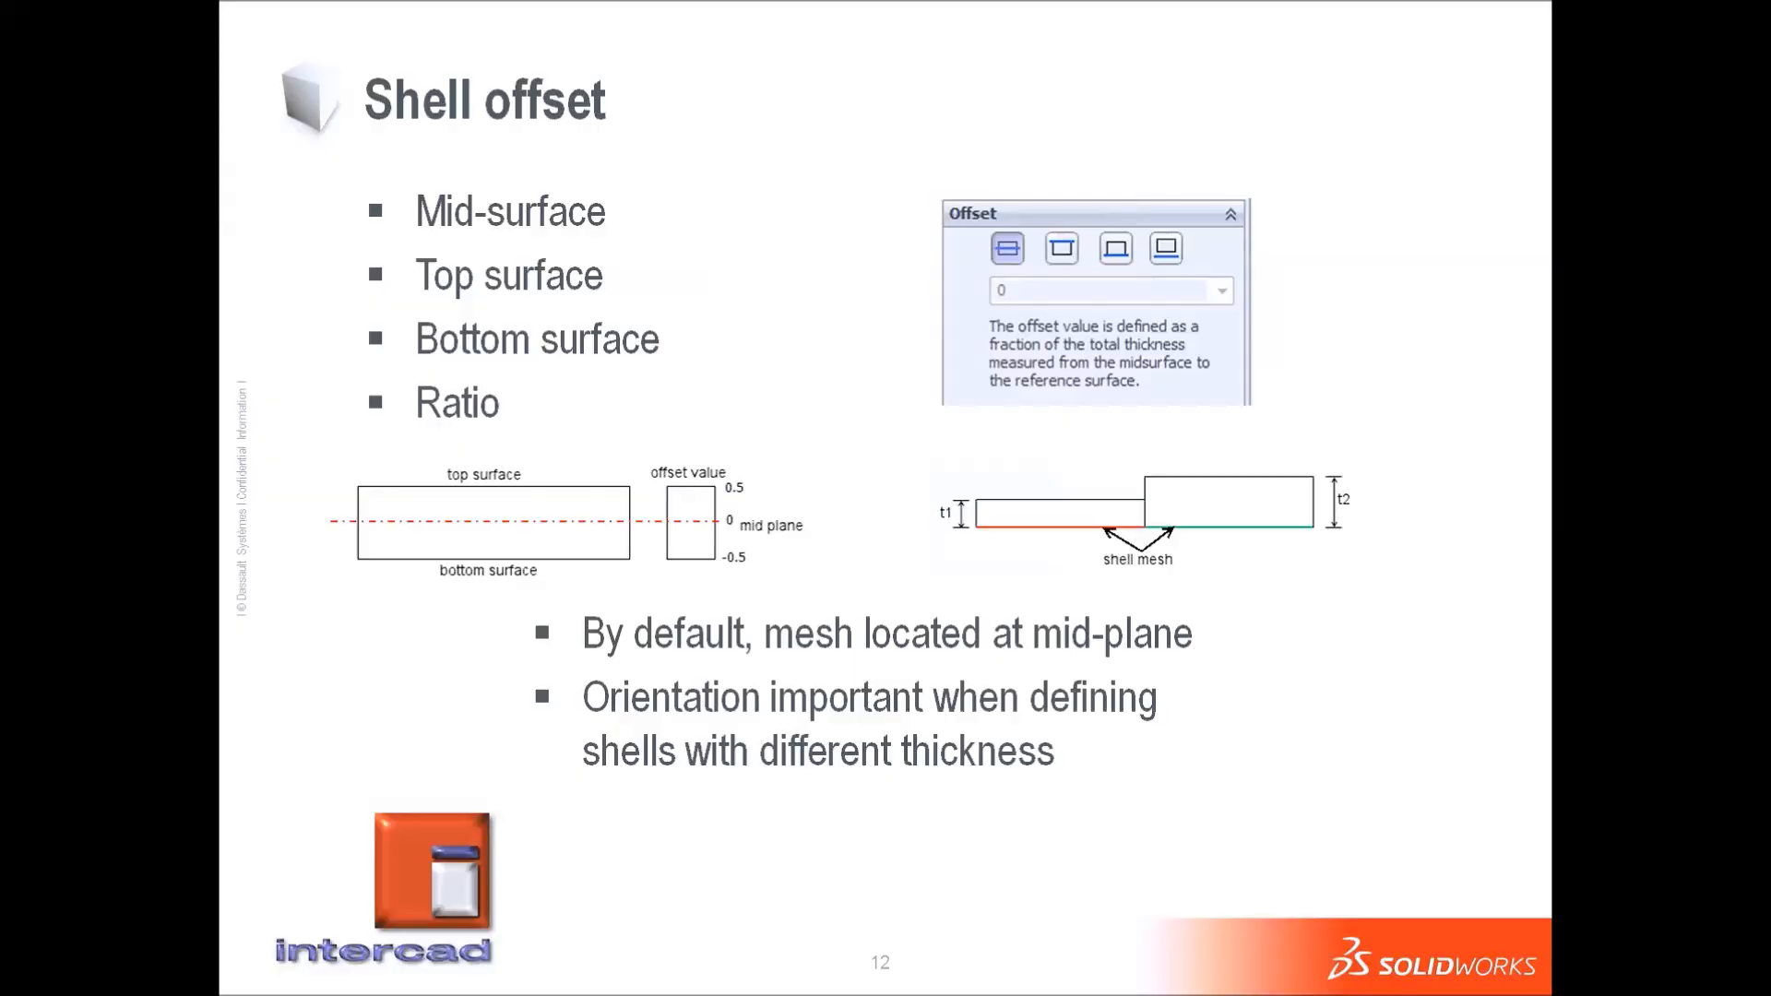
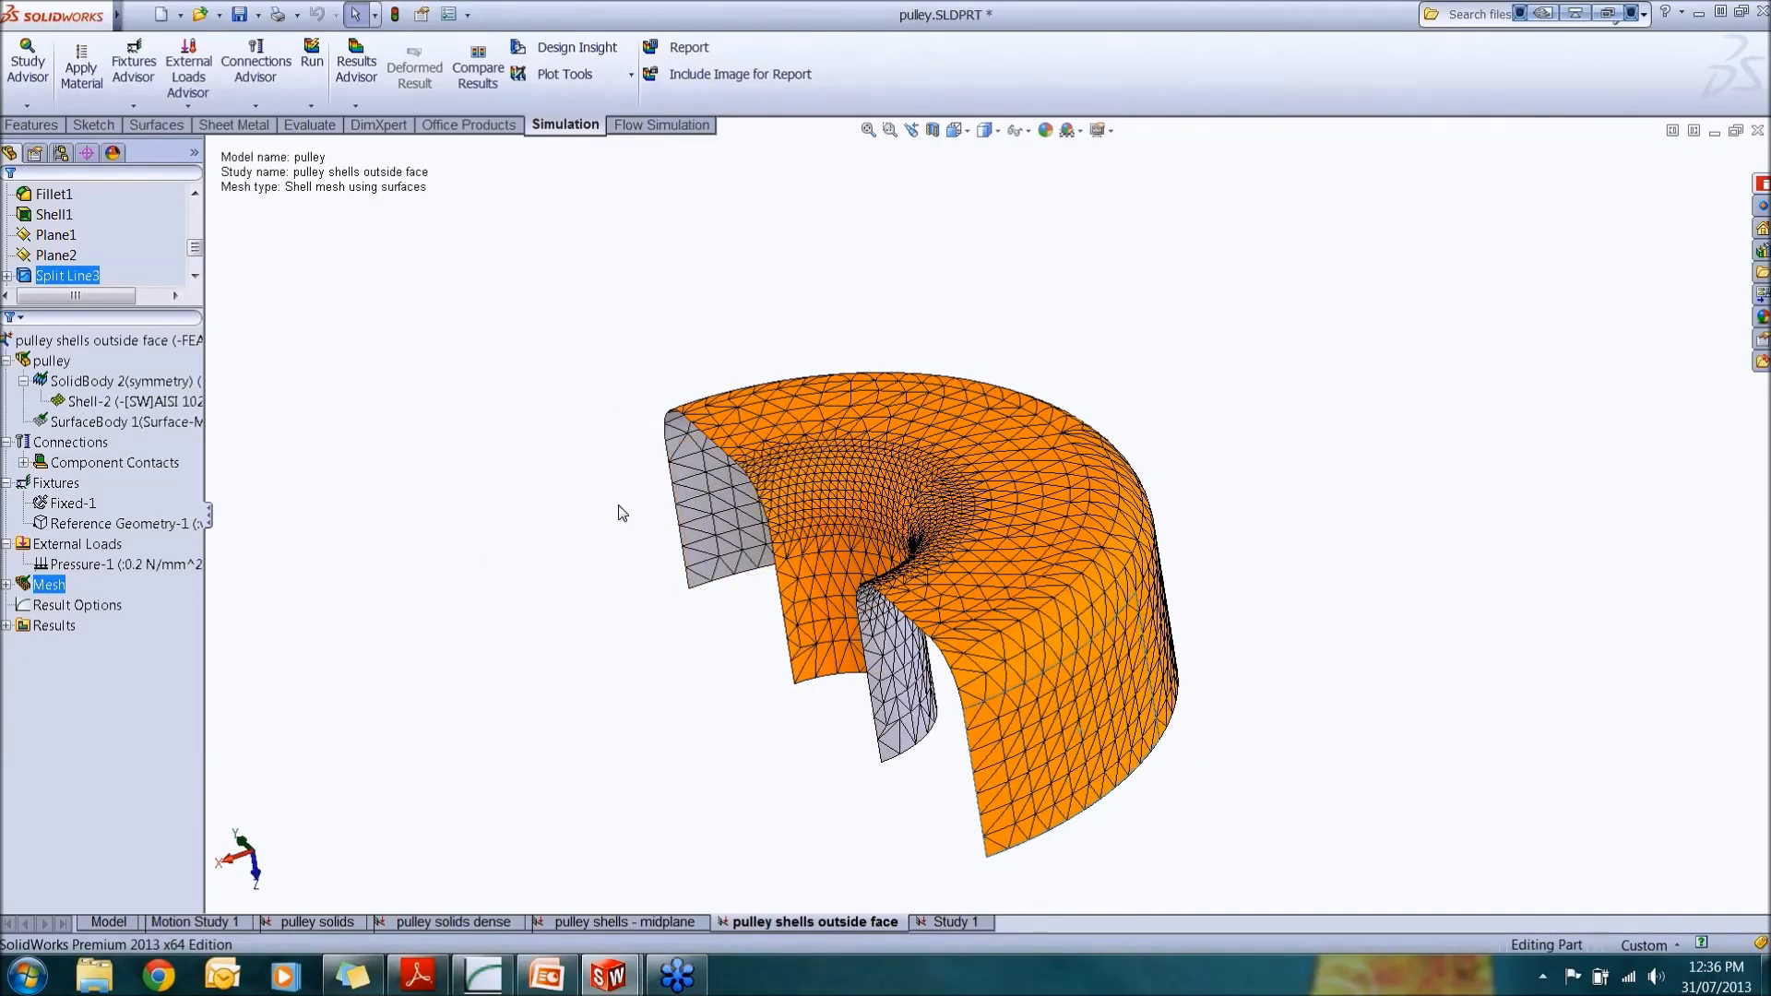
Step: Run the outside face shell study
middle_click_drag(739, 556, 775, 473)
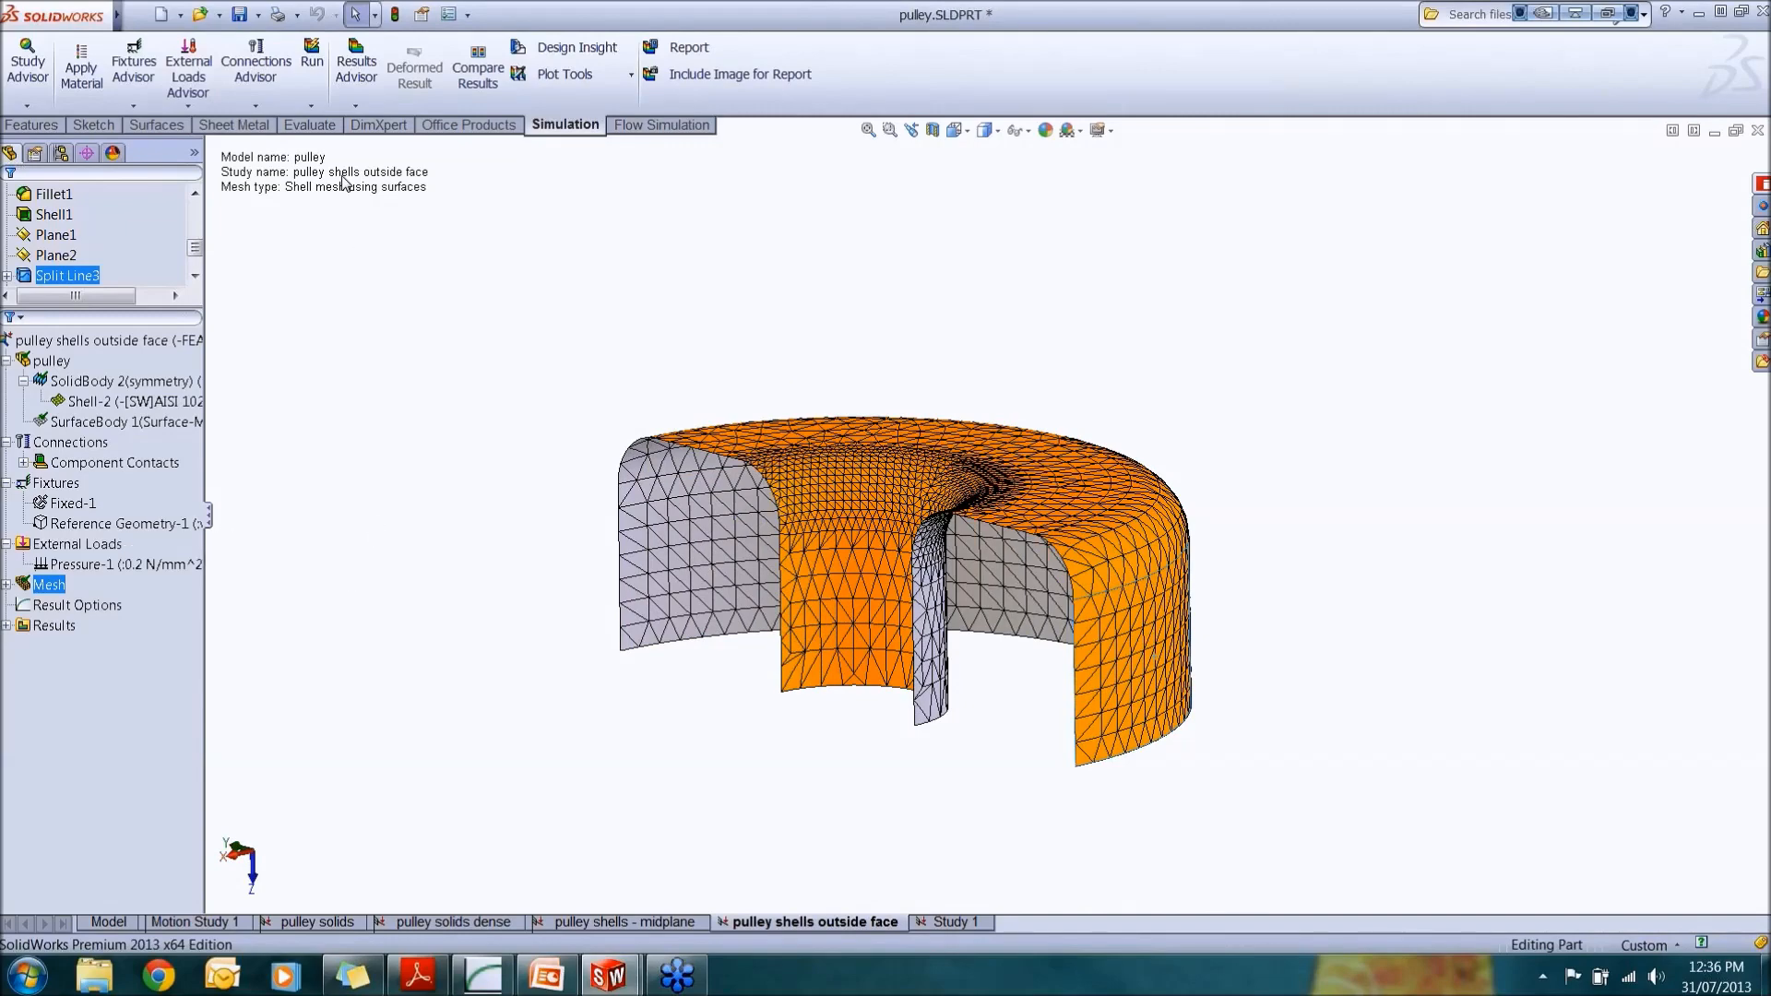
left_click(313, 65)
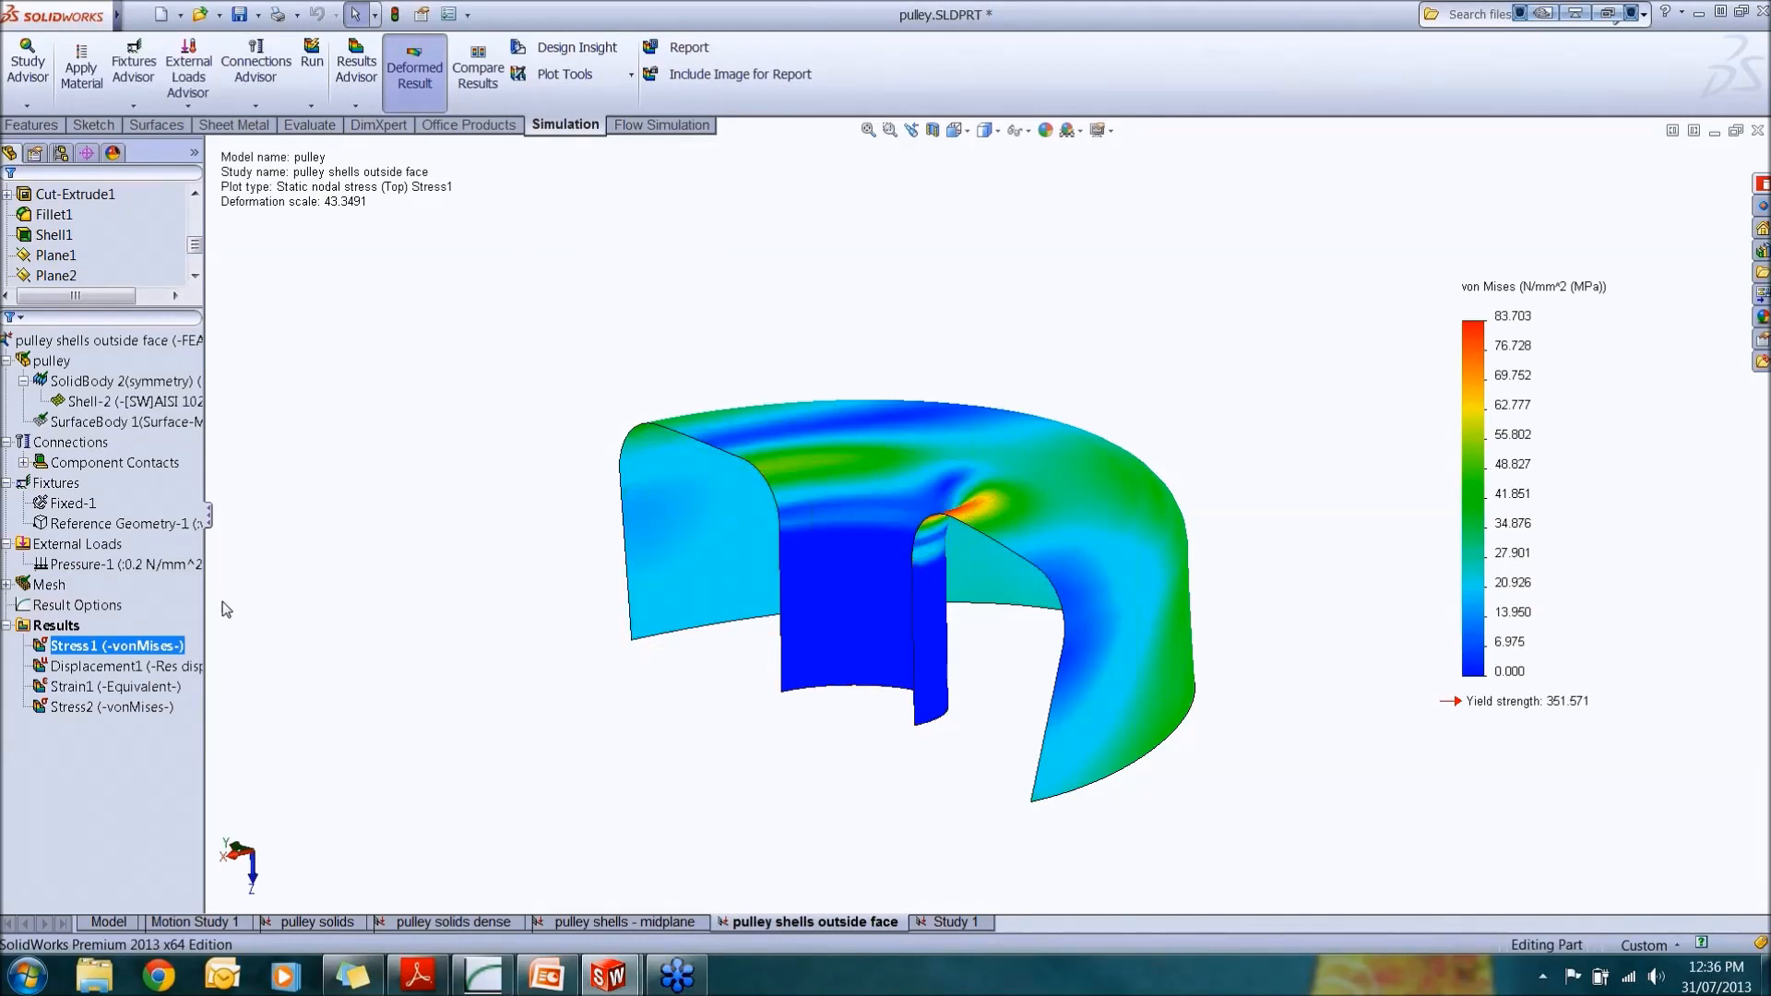
Step: Edit the Stress1 plot definition, keep it pinned open, and display the Bottom shell face stress
right_click(122, 648)
left_click(202, 310)
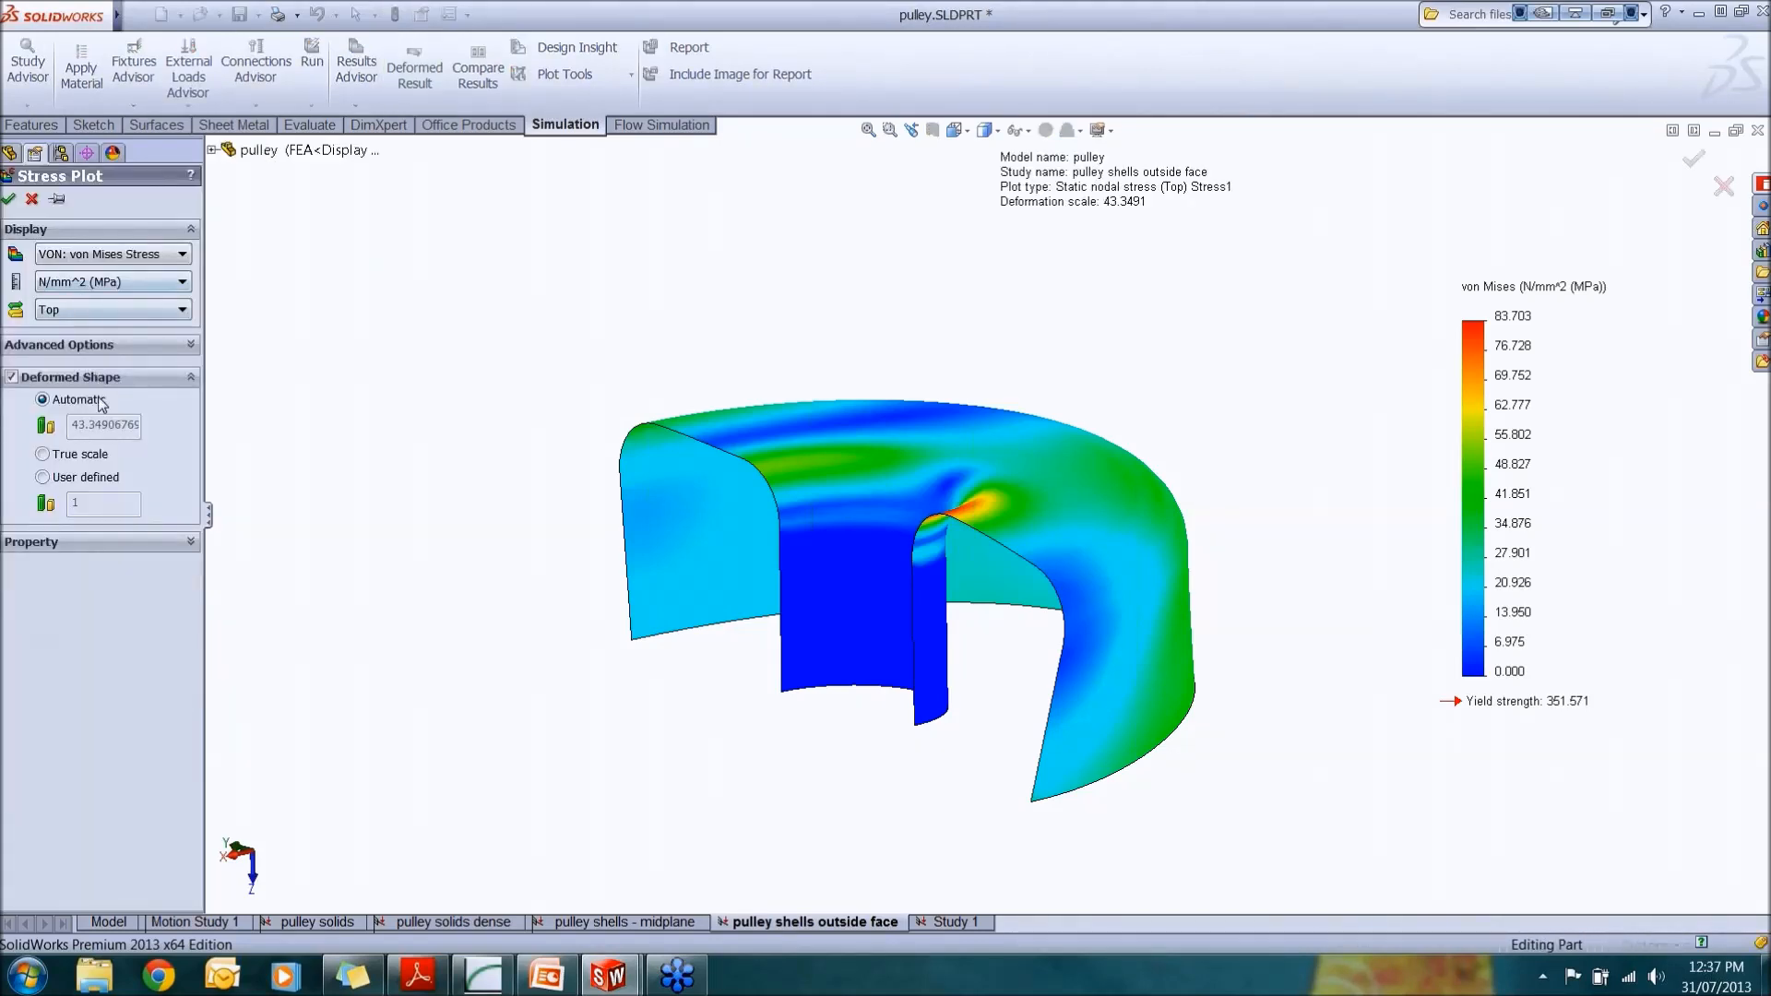
left_click(57, 198)
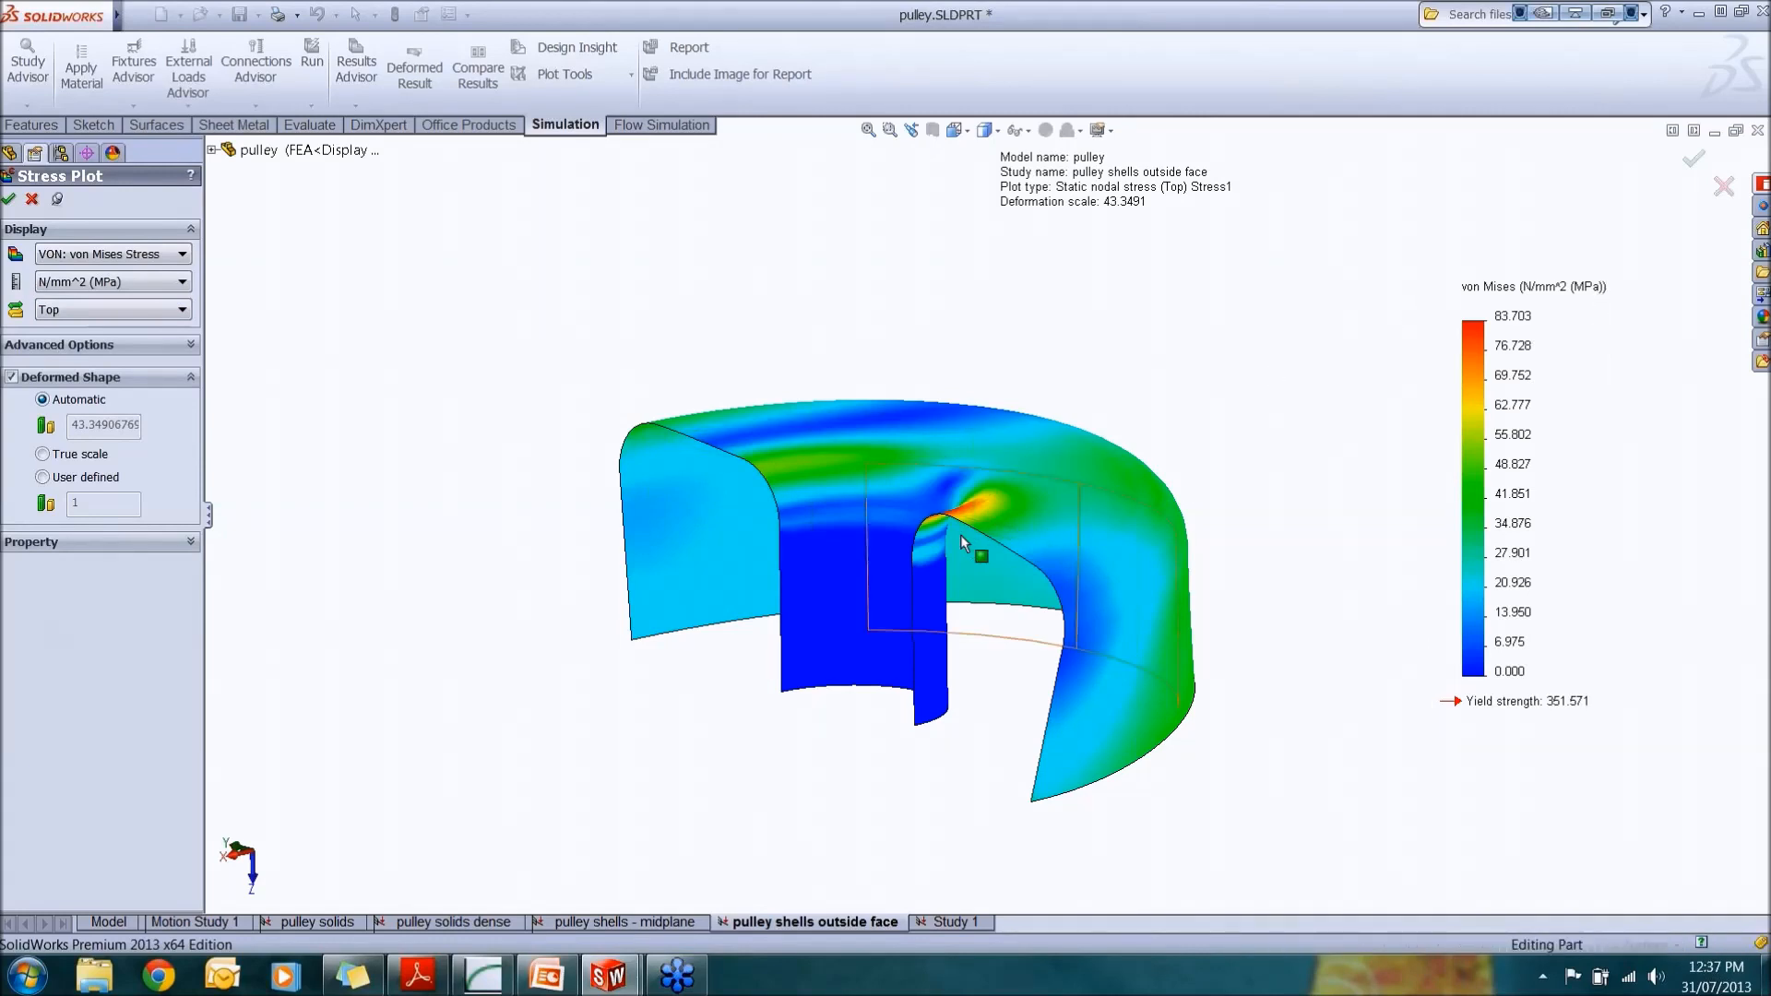
scroll(960, 534, "down", 3)
middle_click_drag(989, 528, 1077, 546)
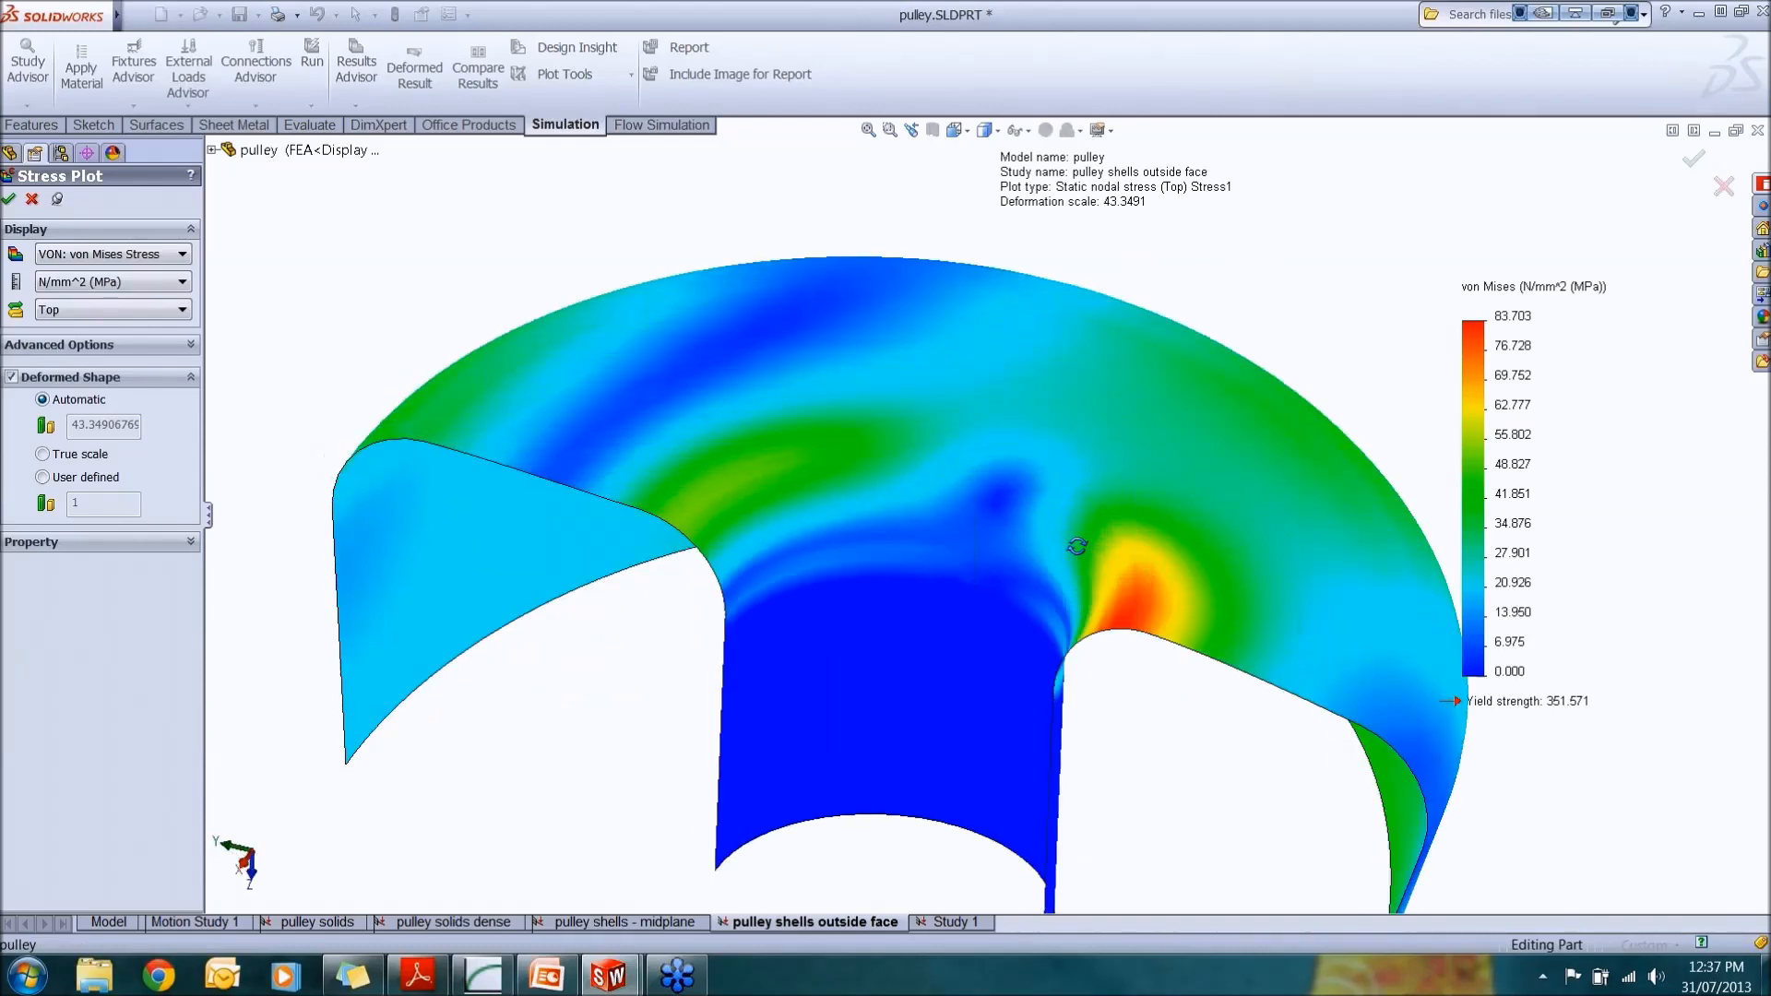
left_click(166, 311)
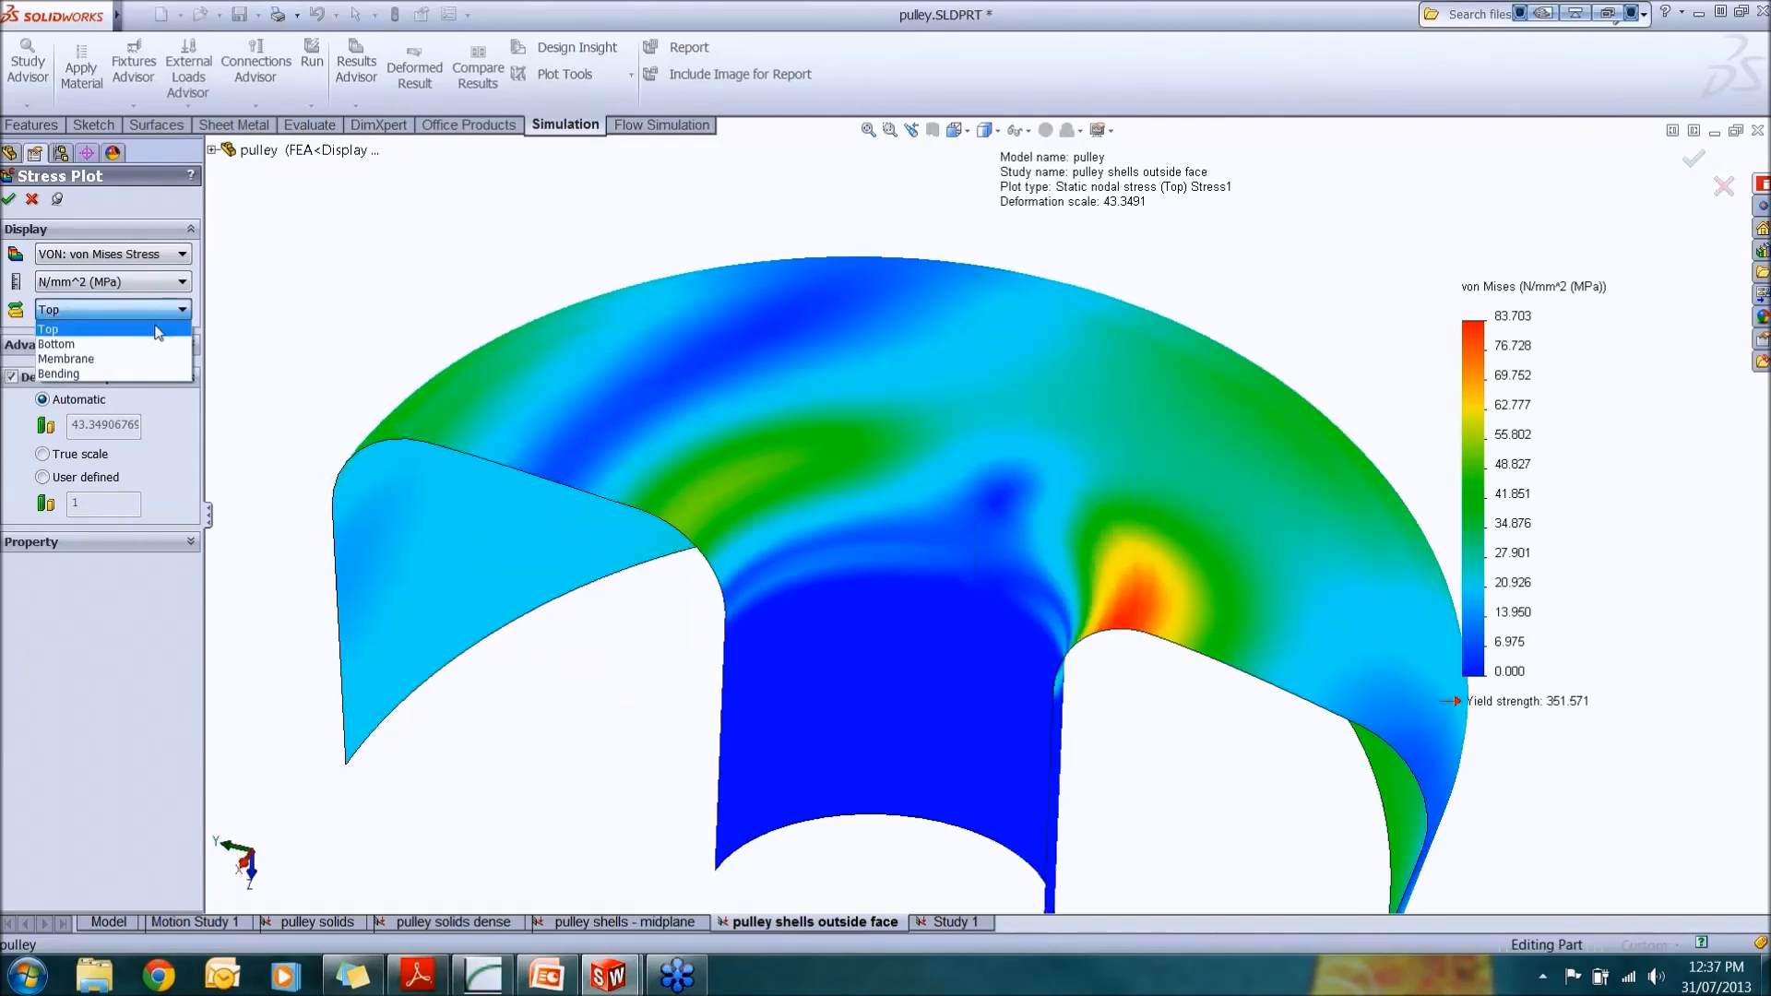
left_click(152, 344)
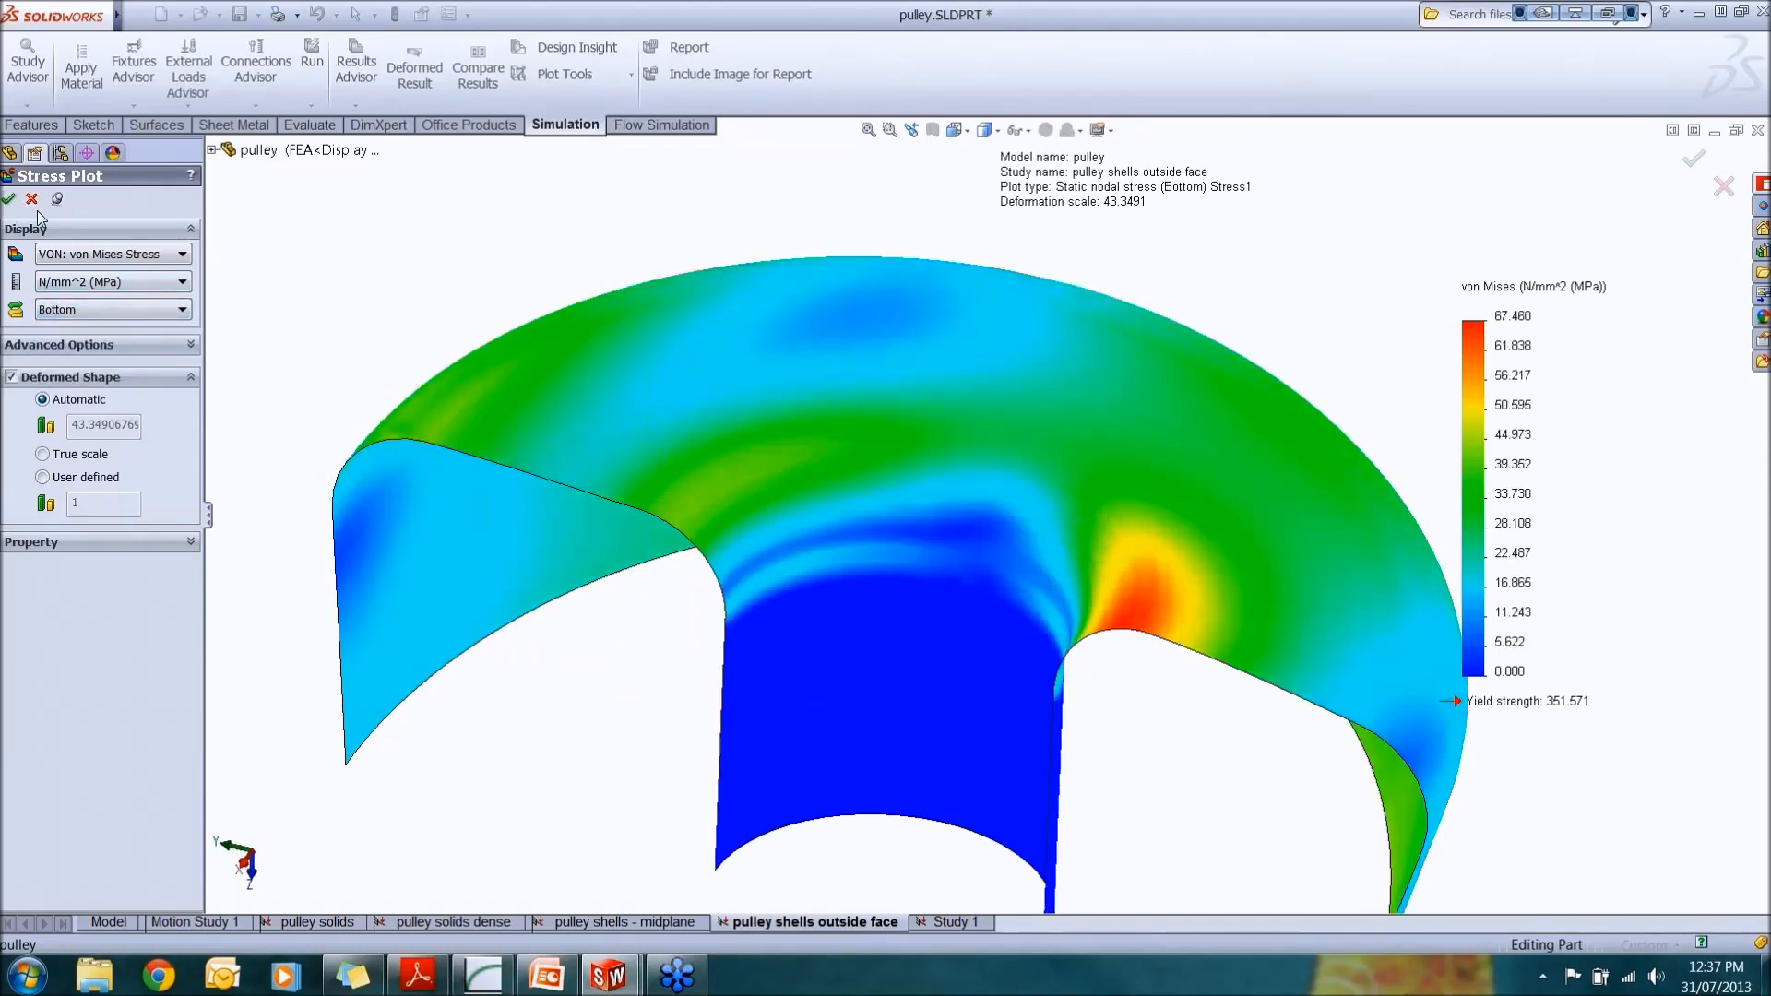
Step: Switch the stress plot to the Membrane shell face
middle_click_drag(1201, 635, 1186, 523)
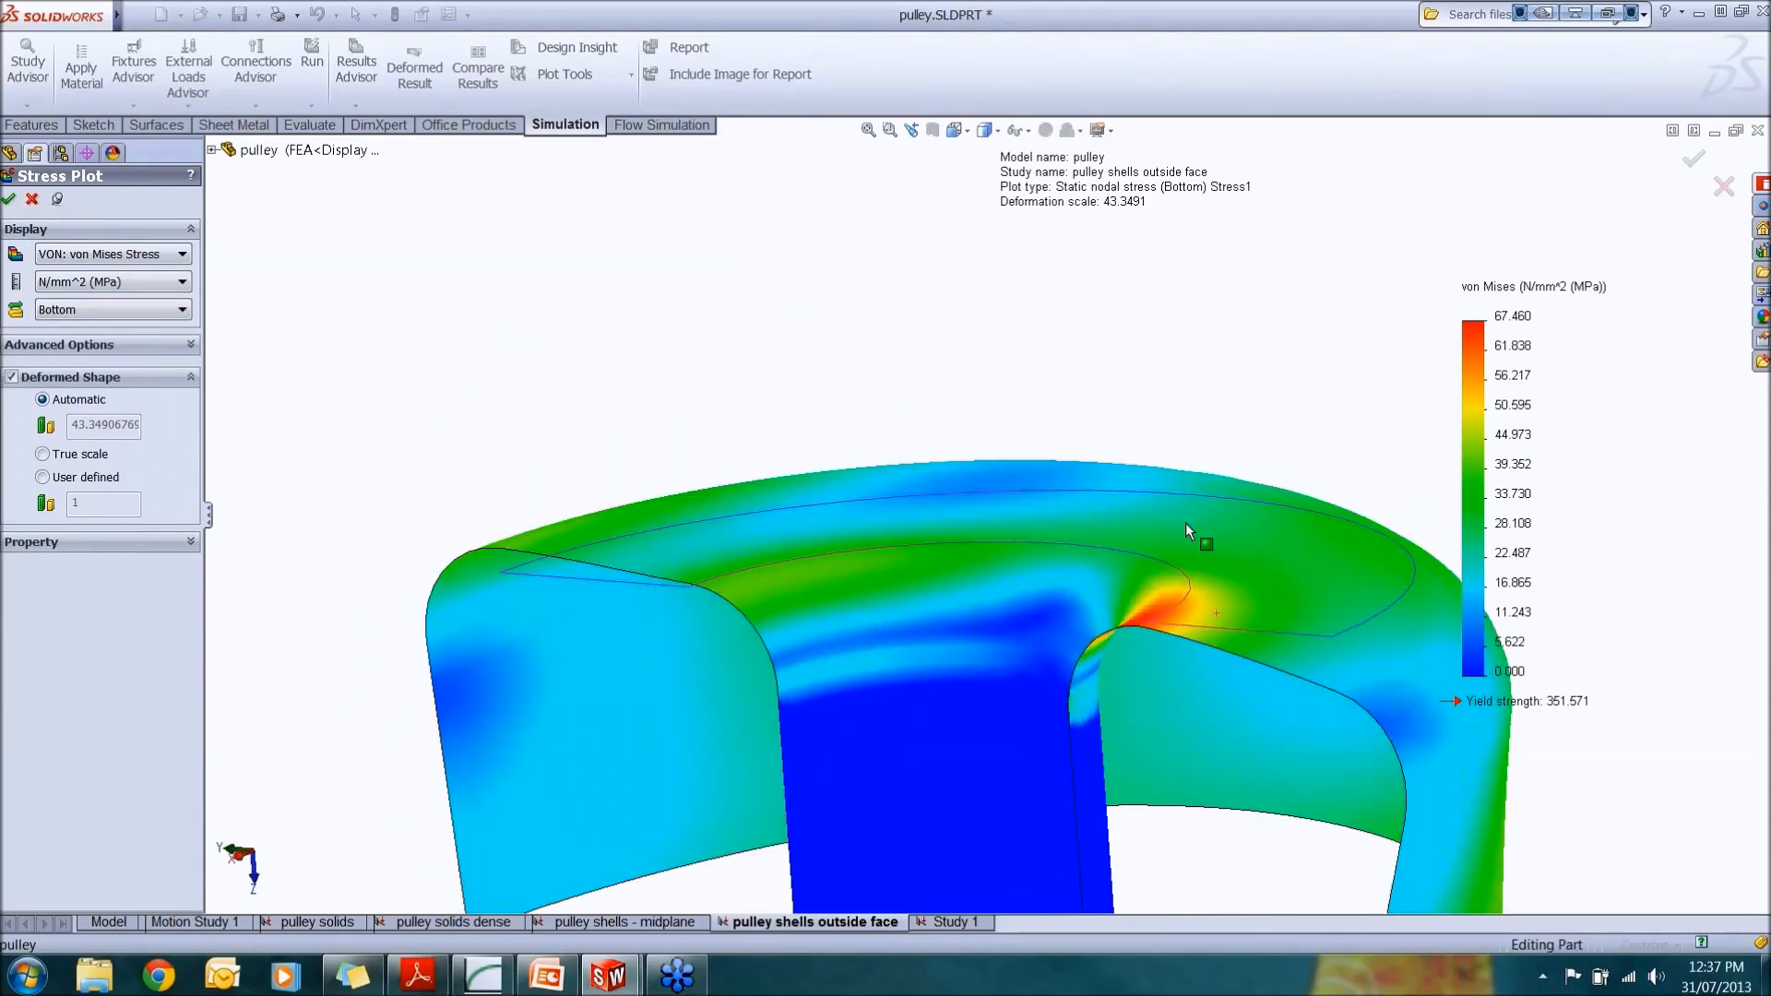
left_click(130, 310)
left_click(129, 358)
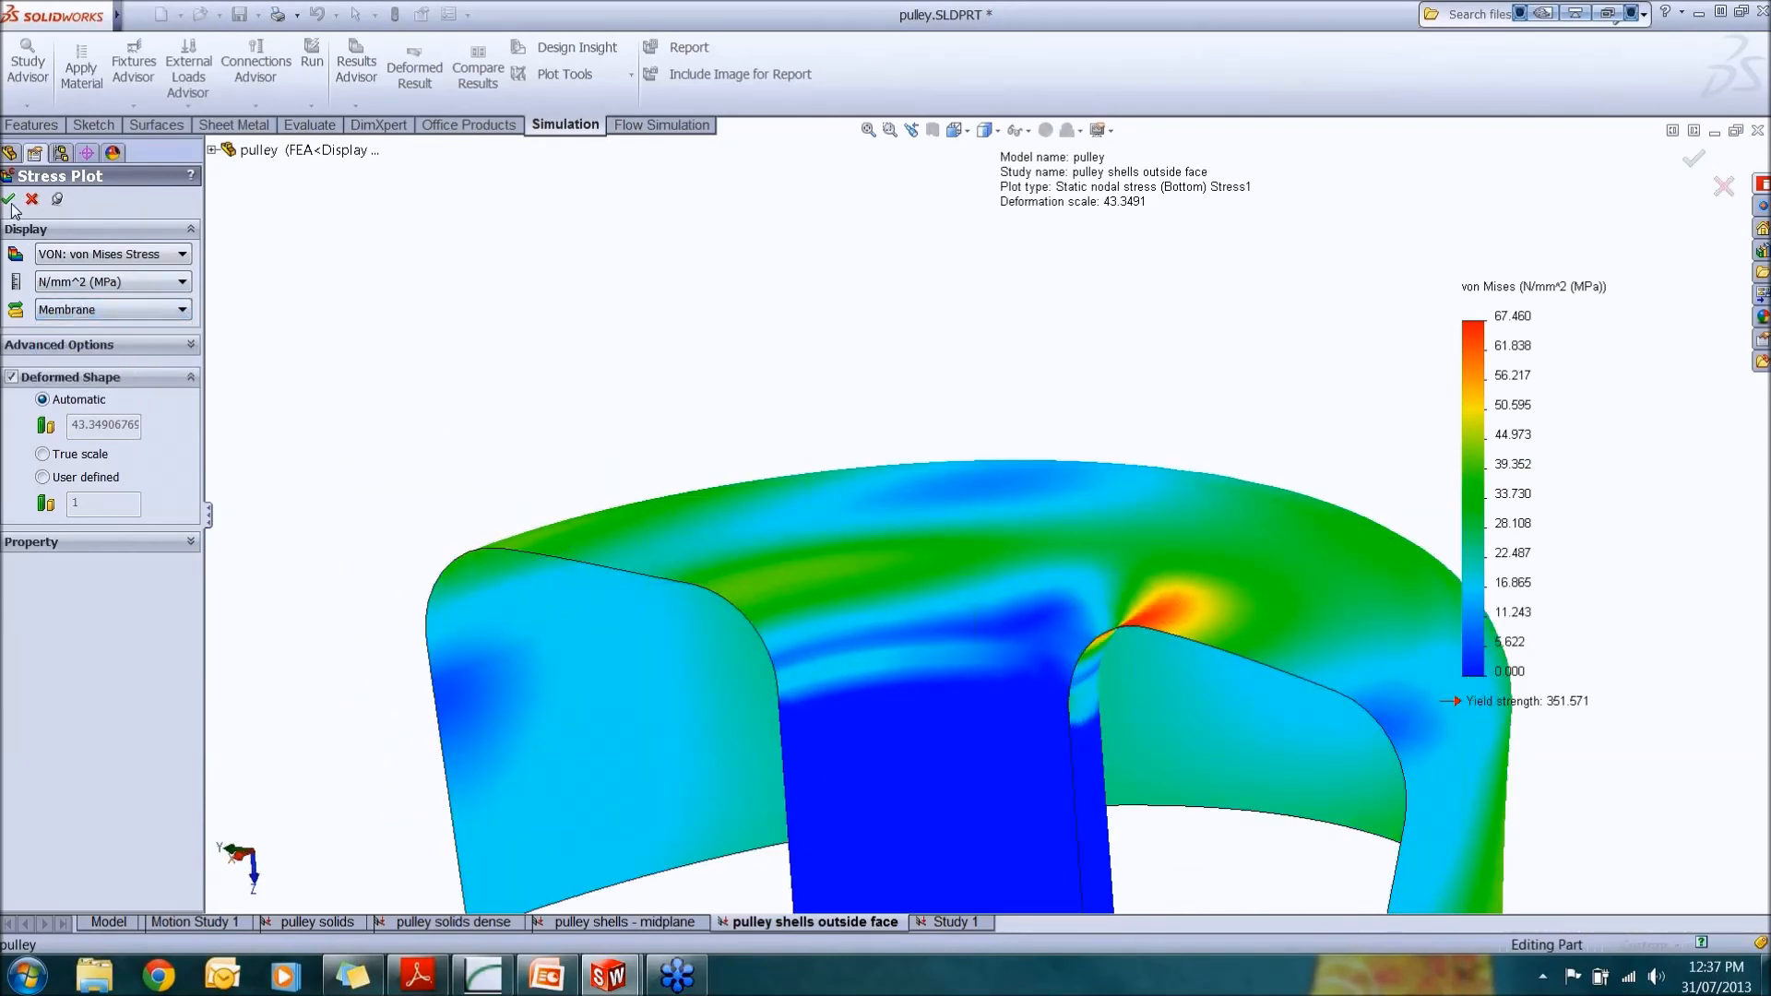
Step: Switch the stress plot to the Bending shell face
scroll(1015, 611, "up", 2)
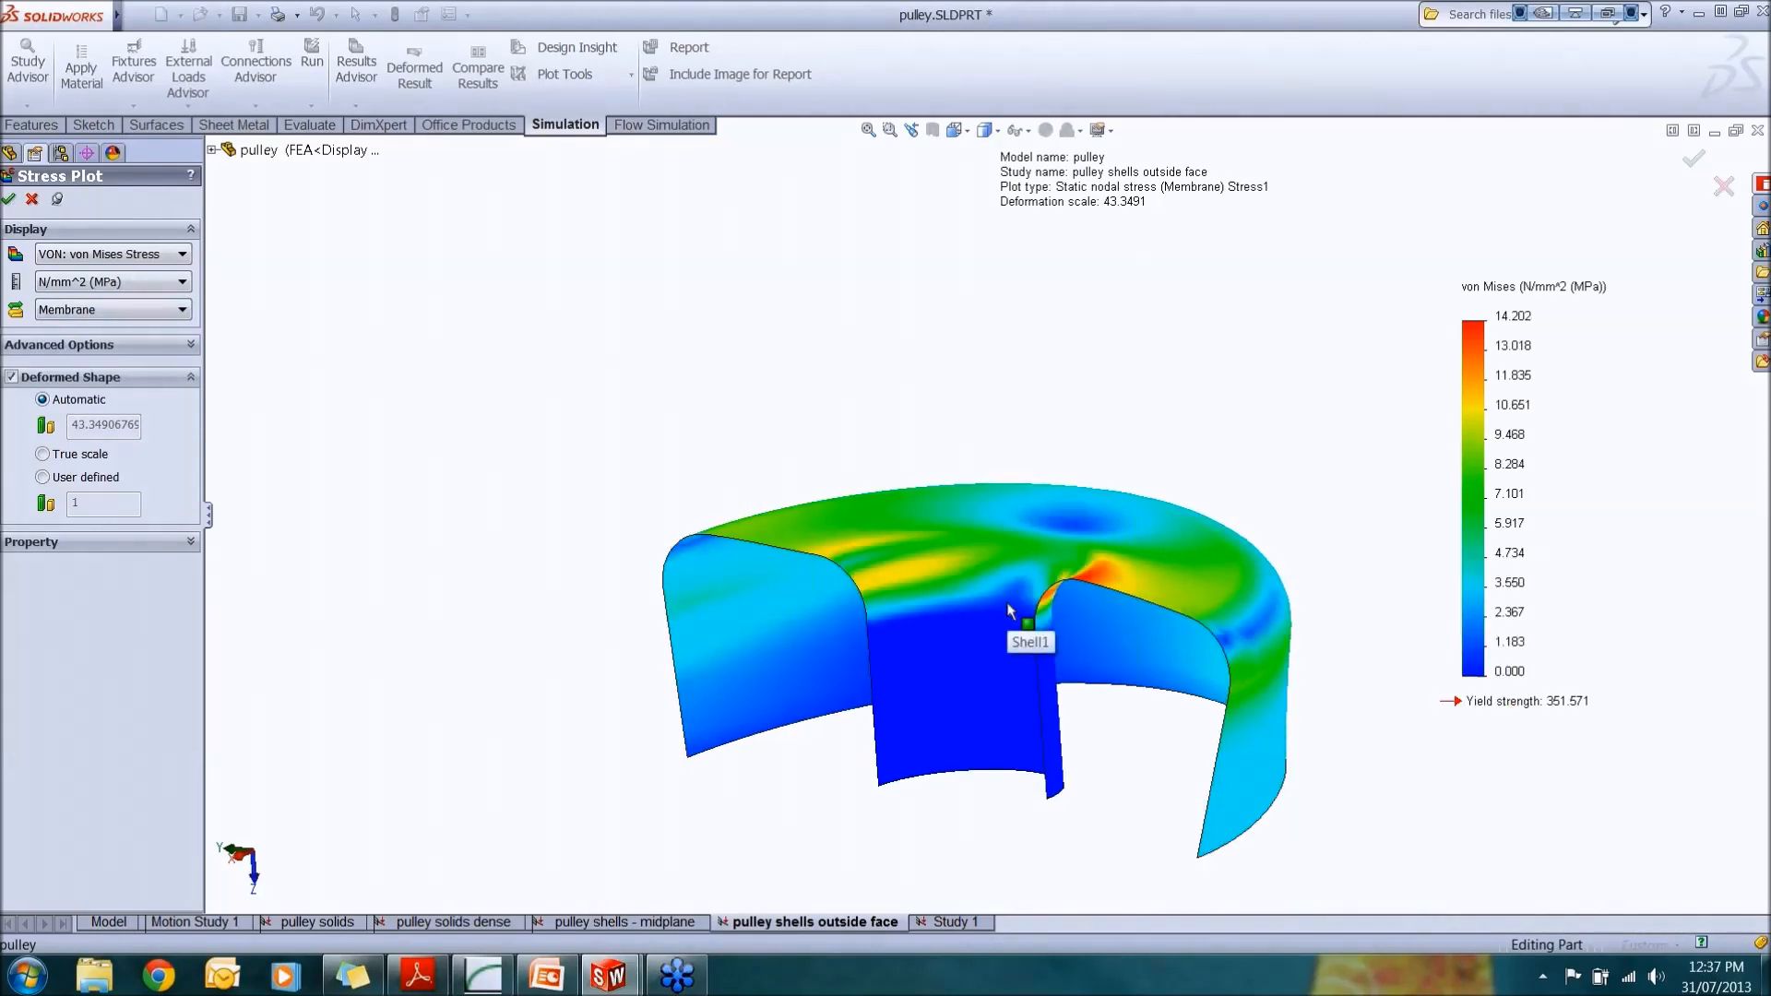
middle_click_drag(998, 603, 1003, 588)
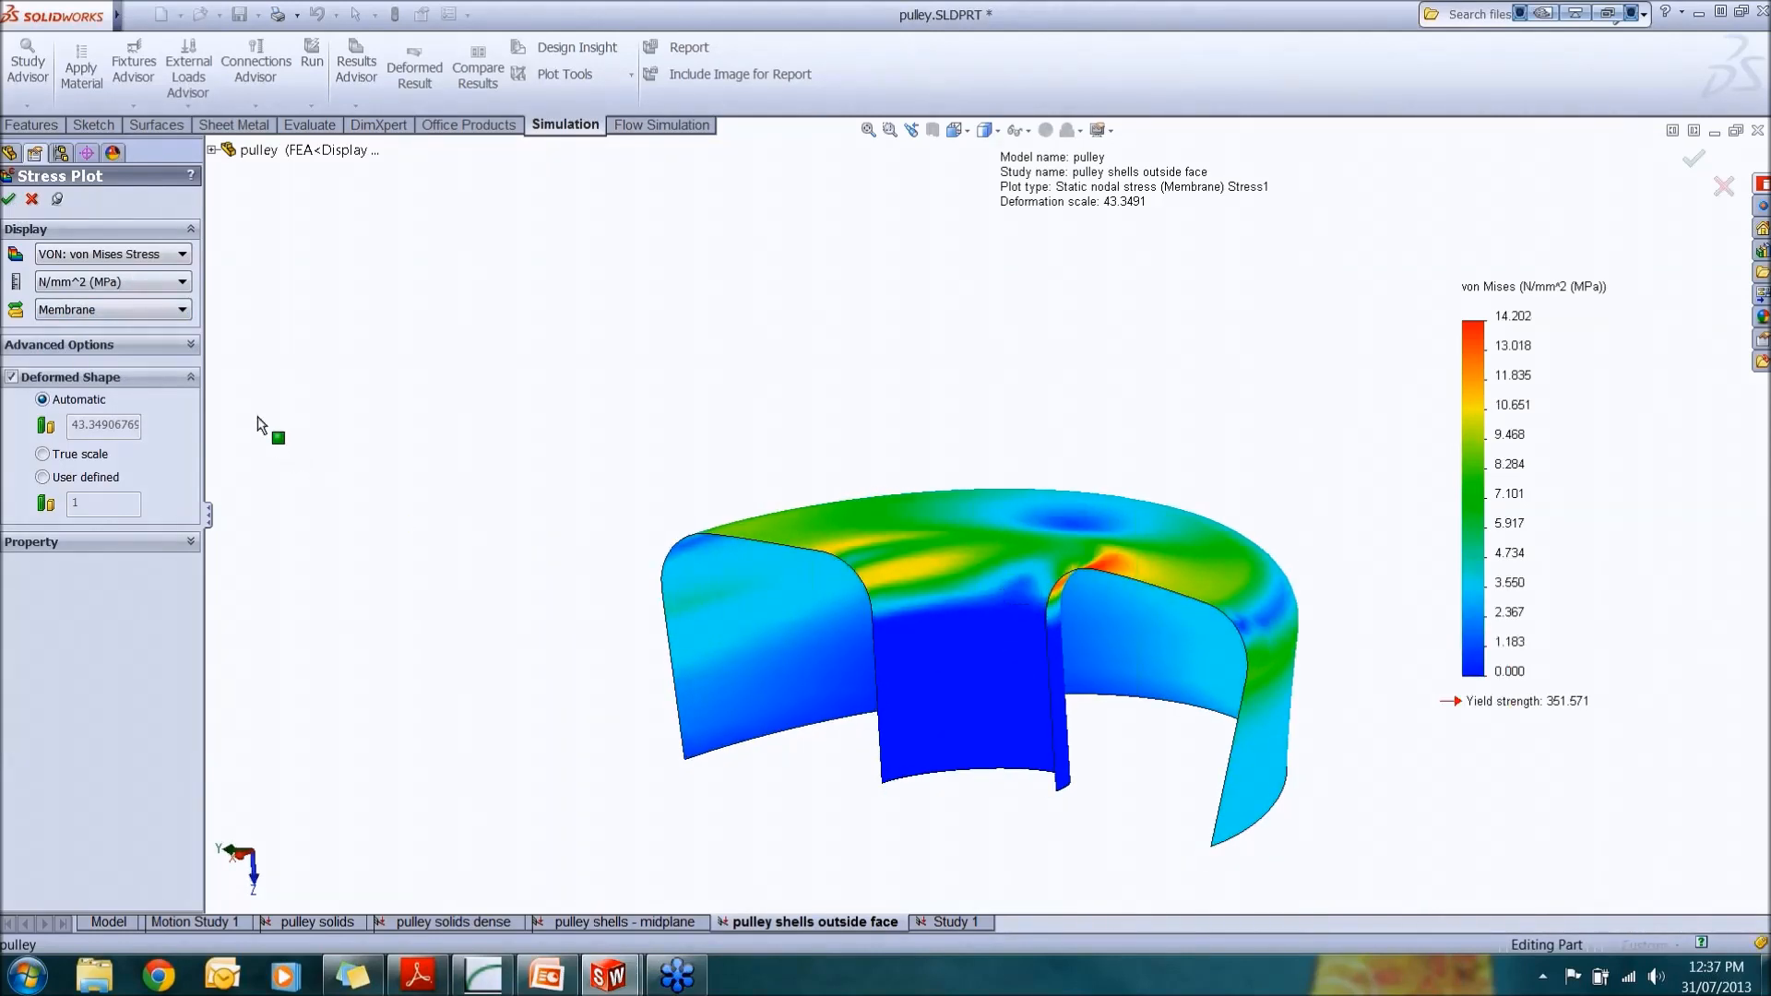
left_click(185, 312)
left_click(93, 375)
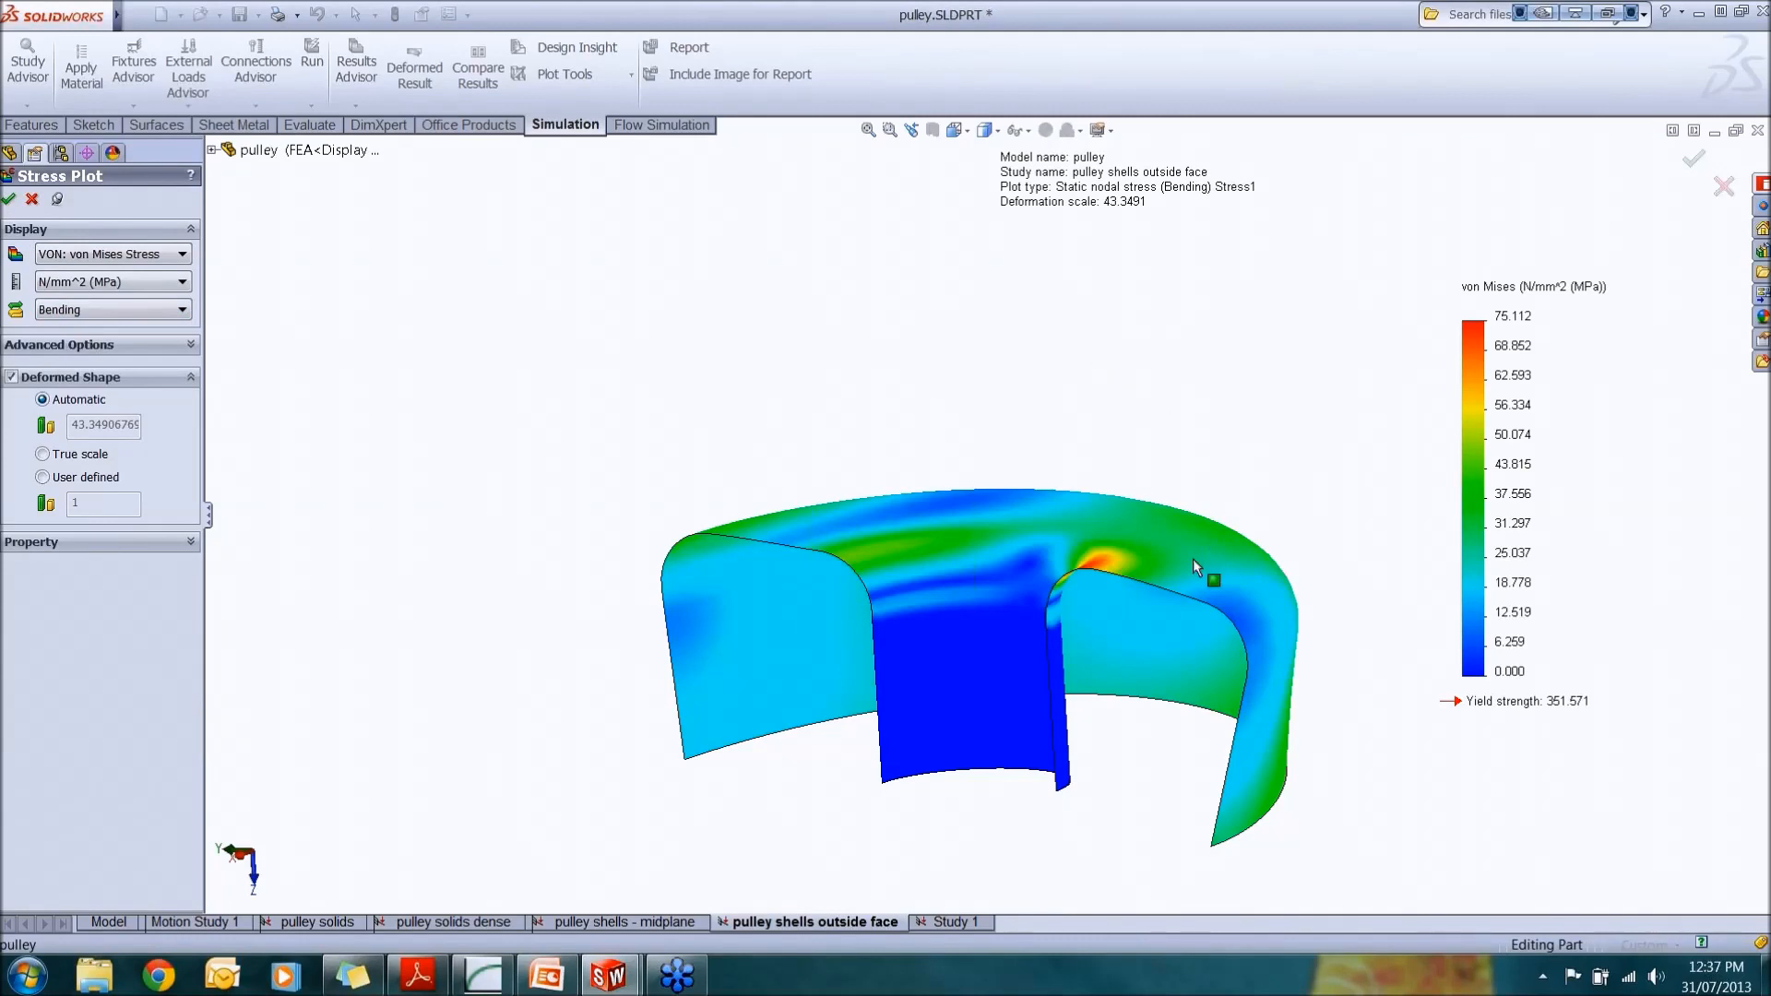
Step: Preview the SX: X Normal Stress and P1: 1st Principal Stress components, then return to von Mises stress
middle_click_drag(1198, 565, 1176, 536)
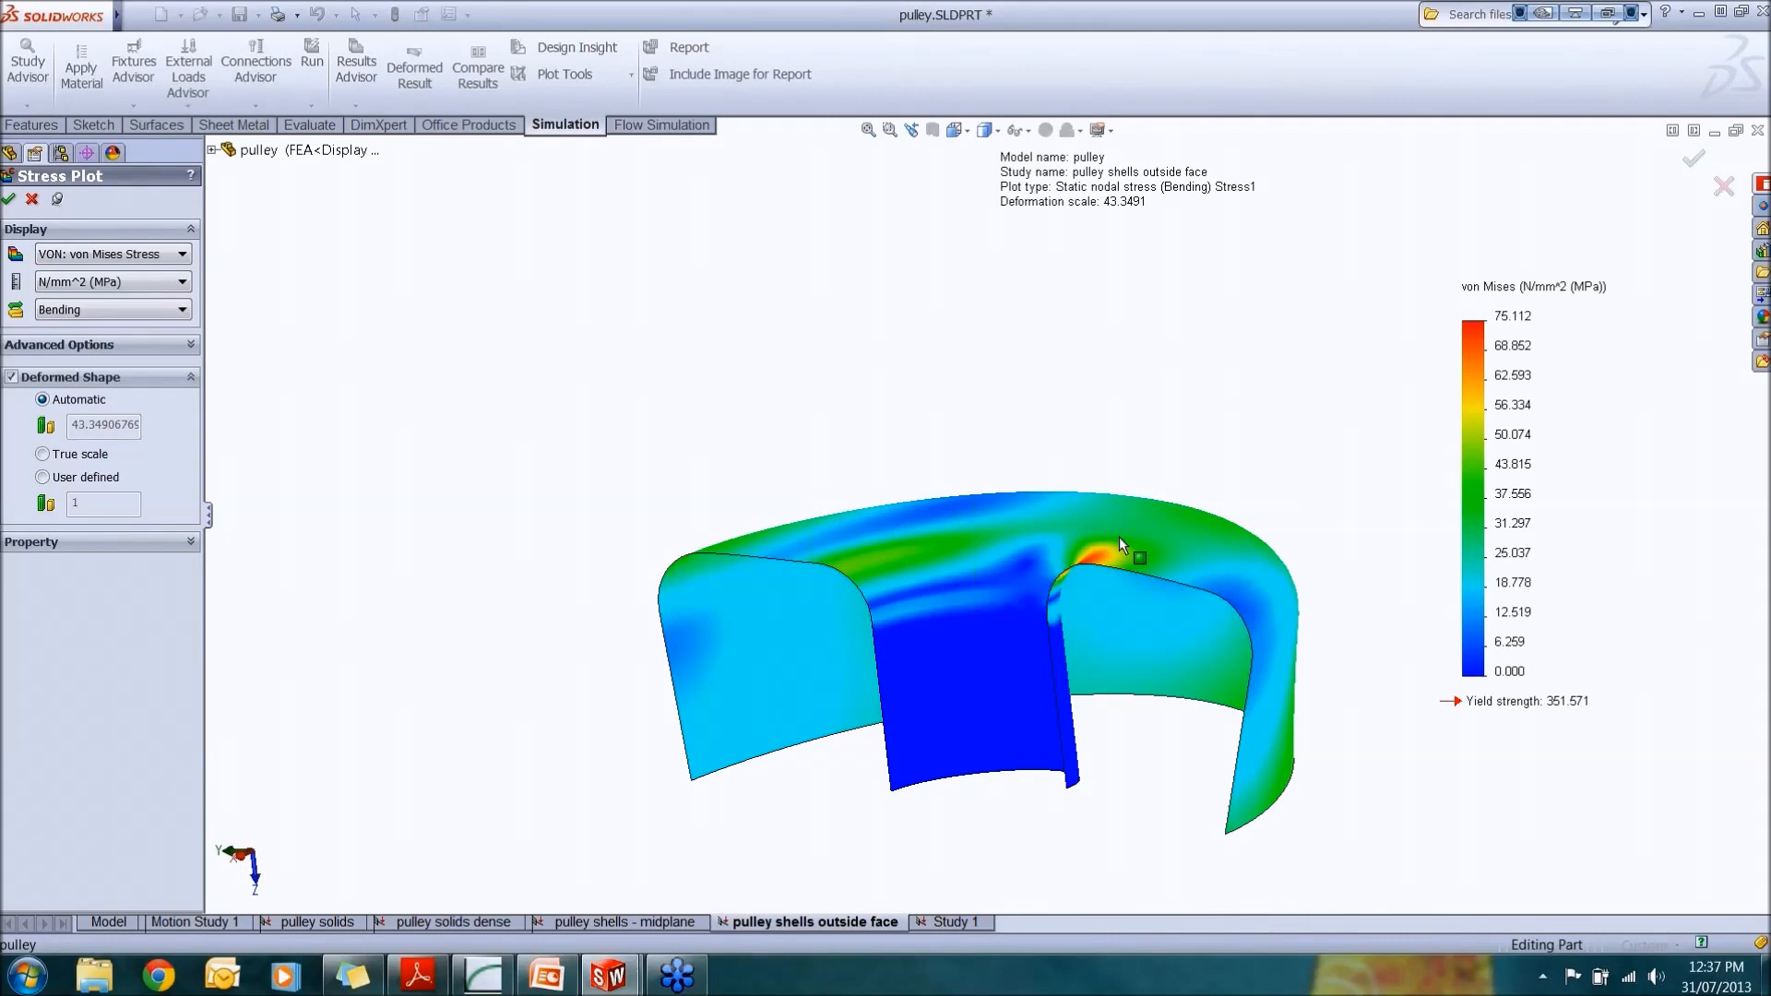
left_click(185, 257)
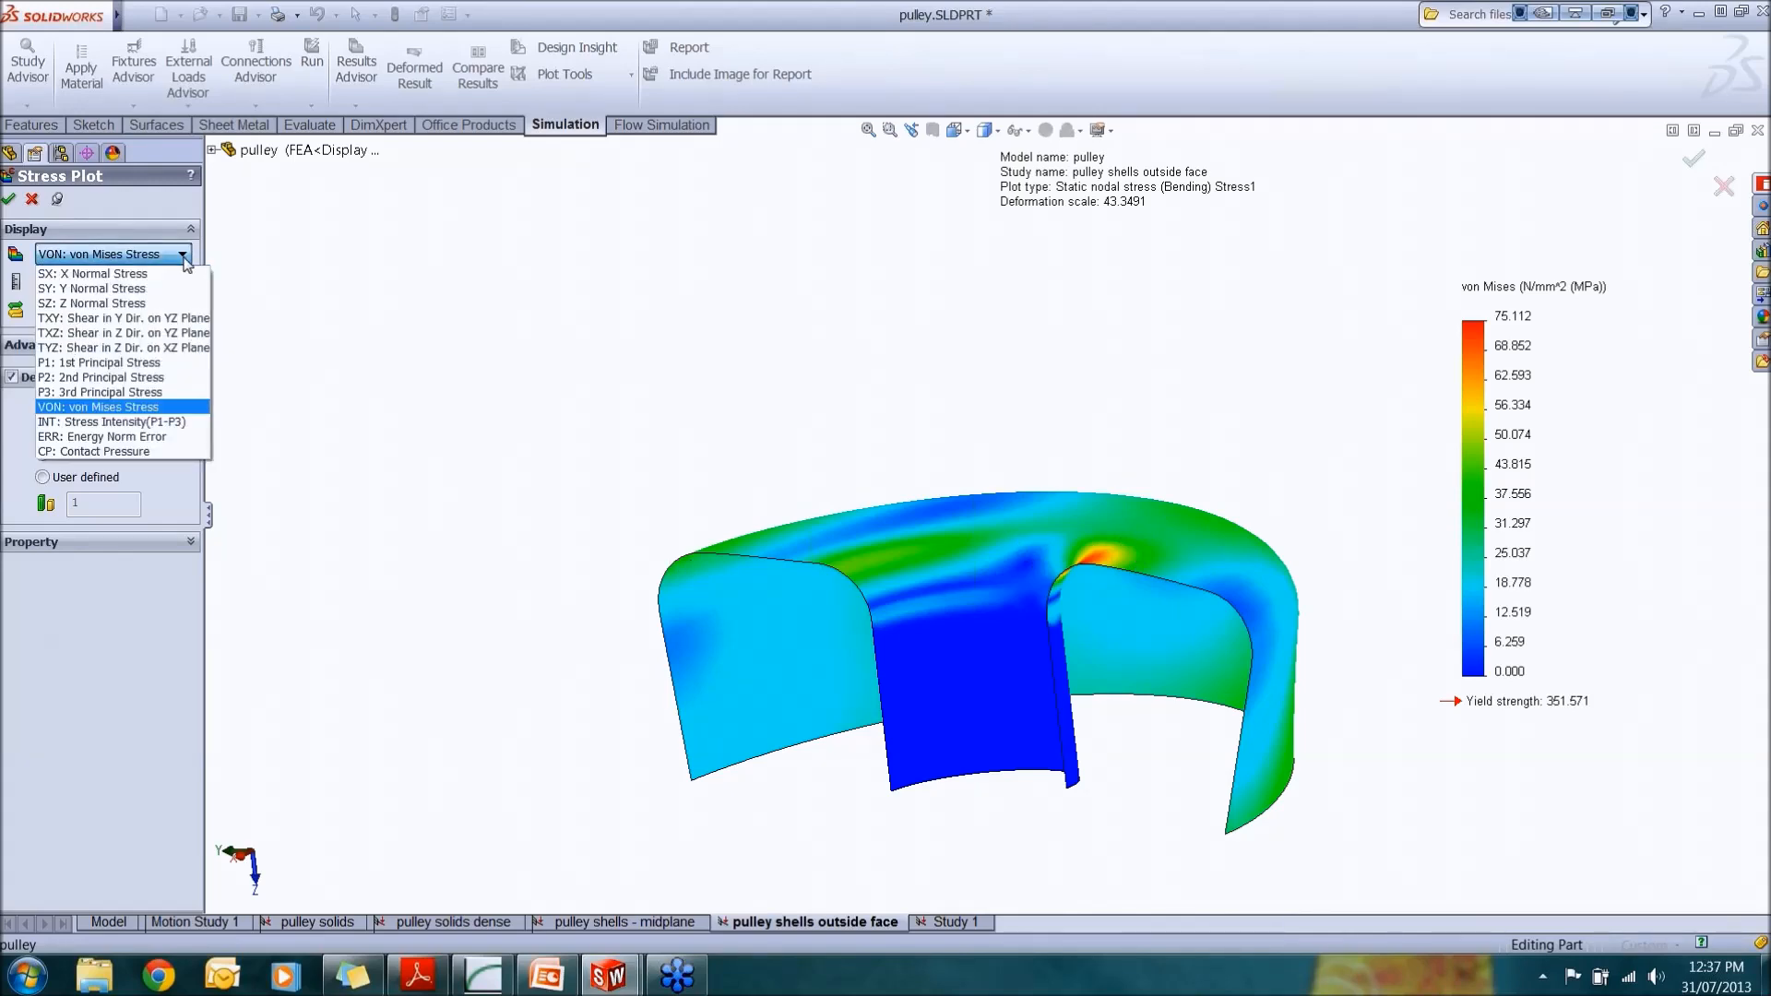
left_click(181, 274)
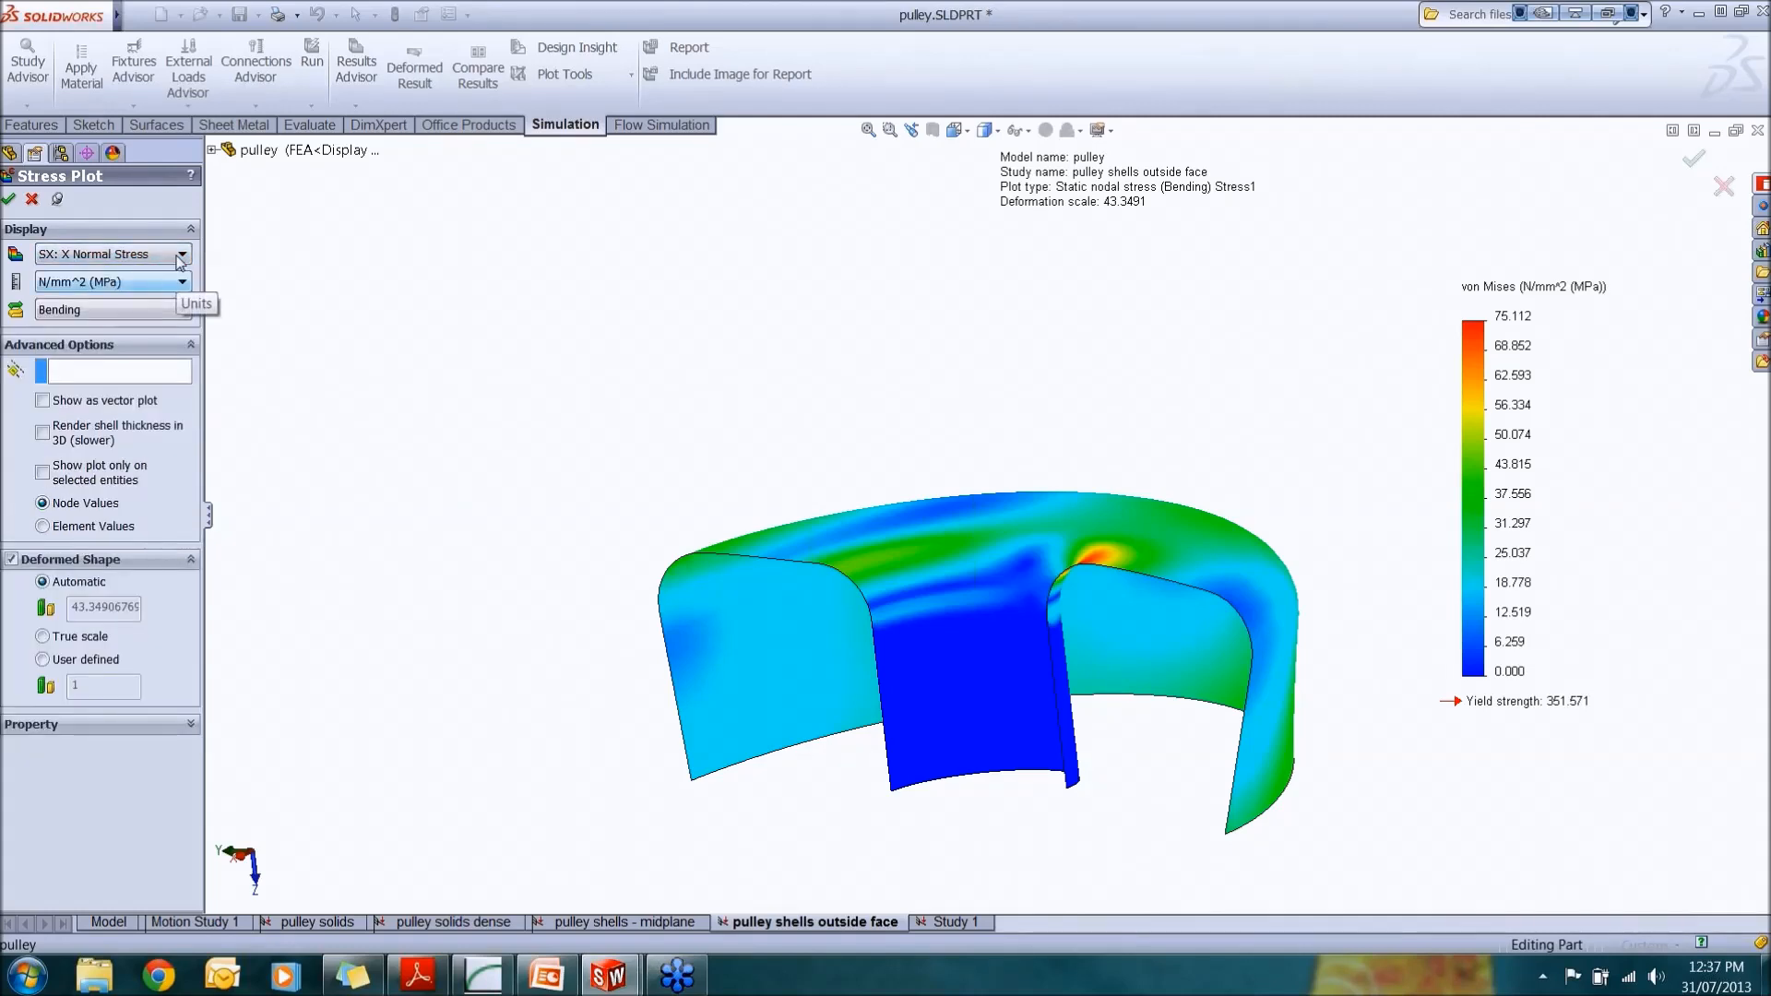
left_click(181, 258)
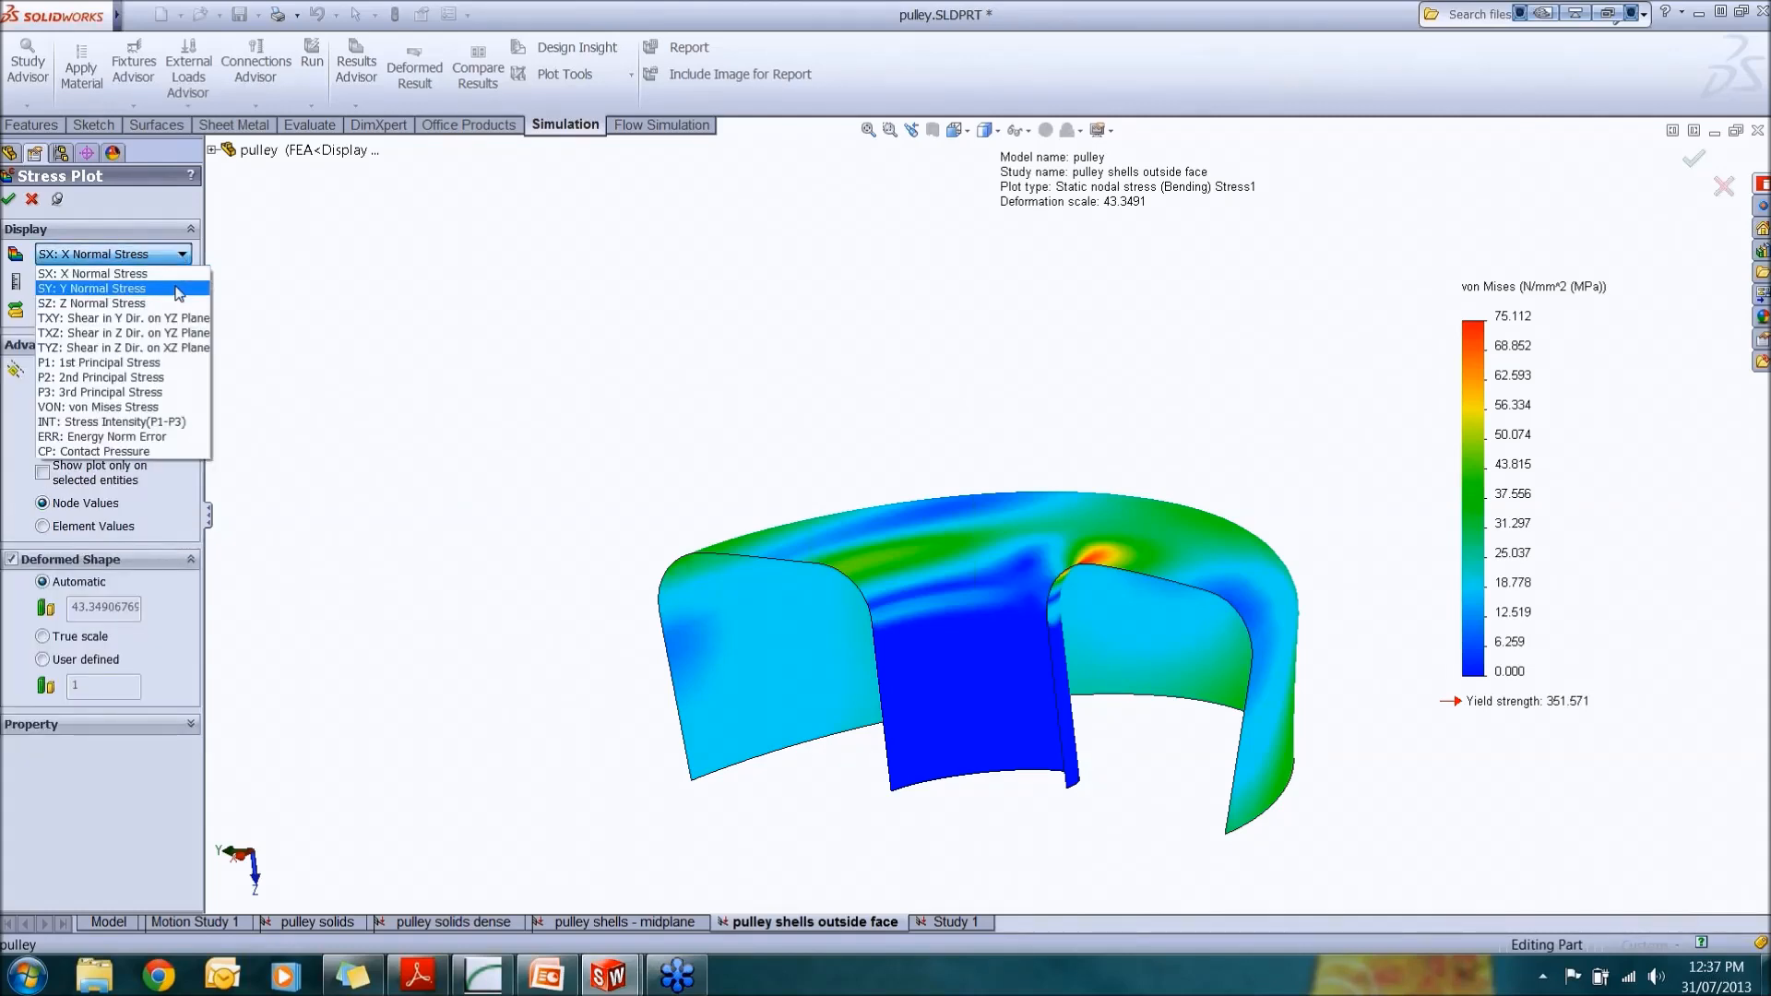
left_click(171, 363)
left_click(166, 255)
left_click(151, 409)
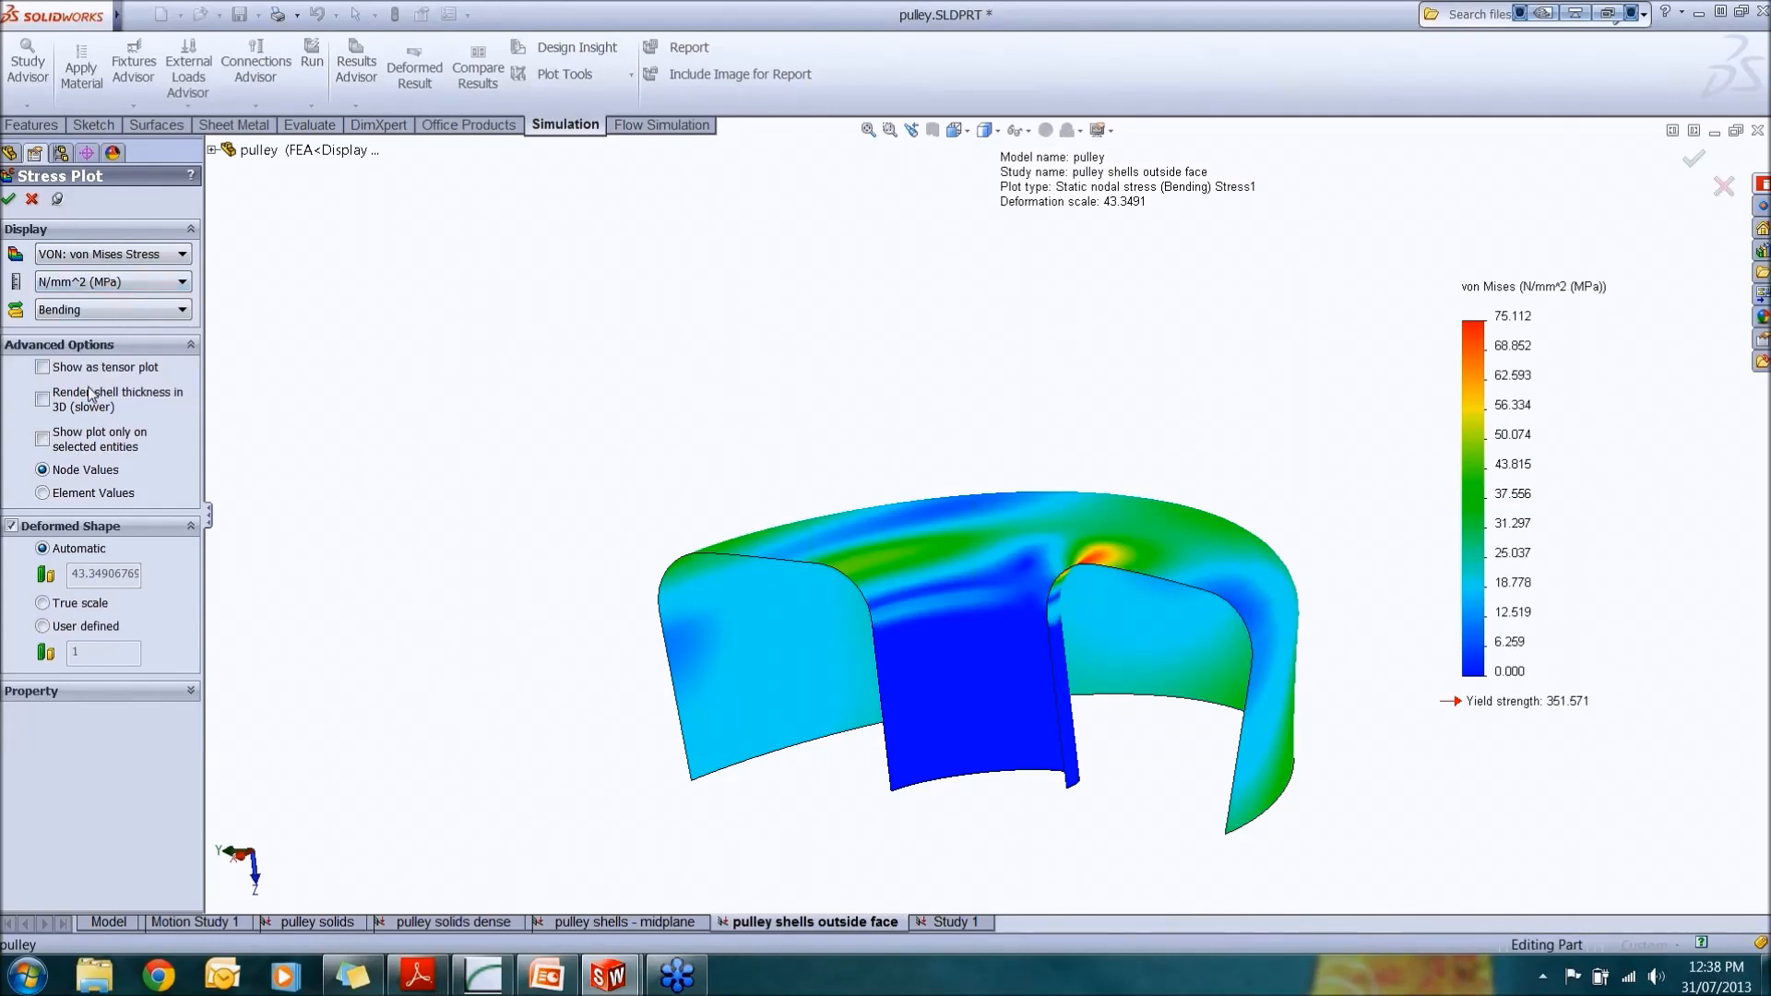
Step: Enable rendering of shell thickness in 3D and apply it to the stress plot
left_click(42, 399)
left_click(9, 201)
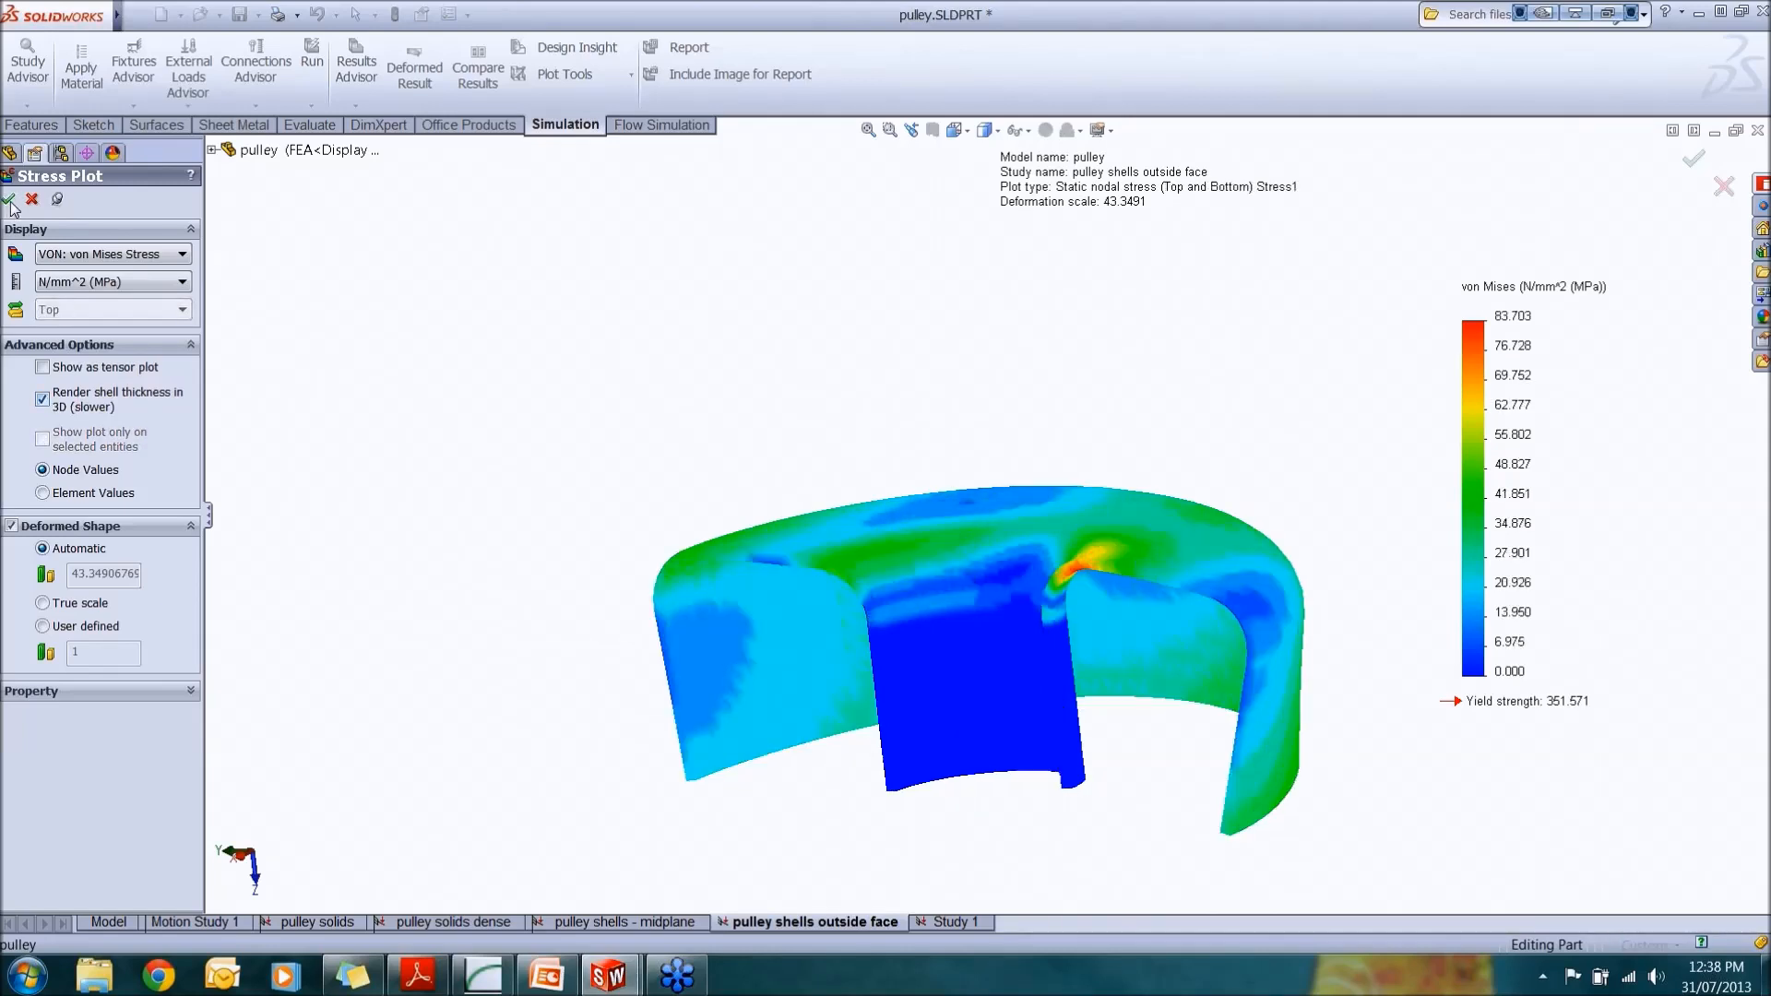
Step: Set the view display style to Shaded while examining the stress peak
scroll(1075, 646, "down", 5)
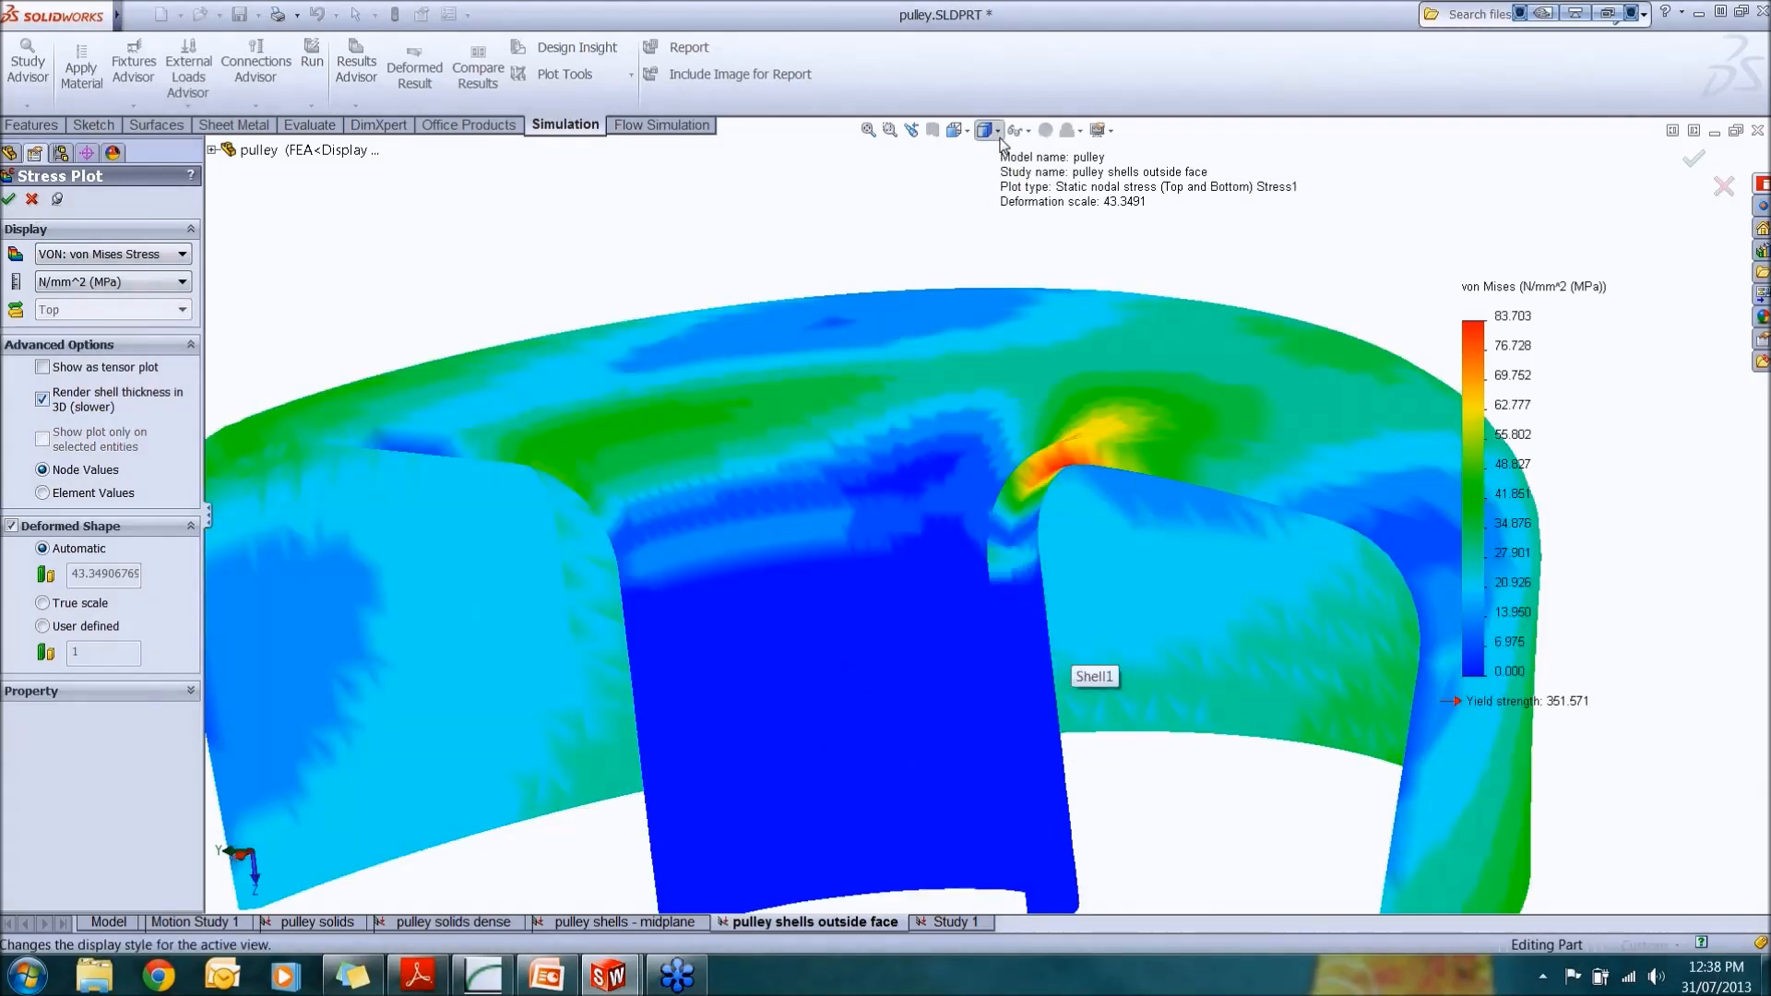
left_click(999, 137)
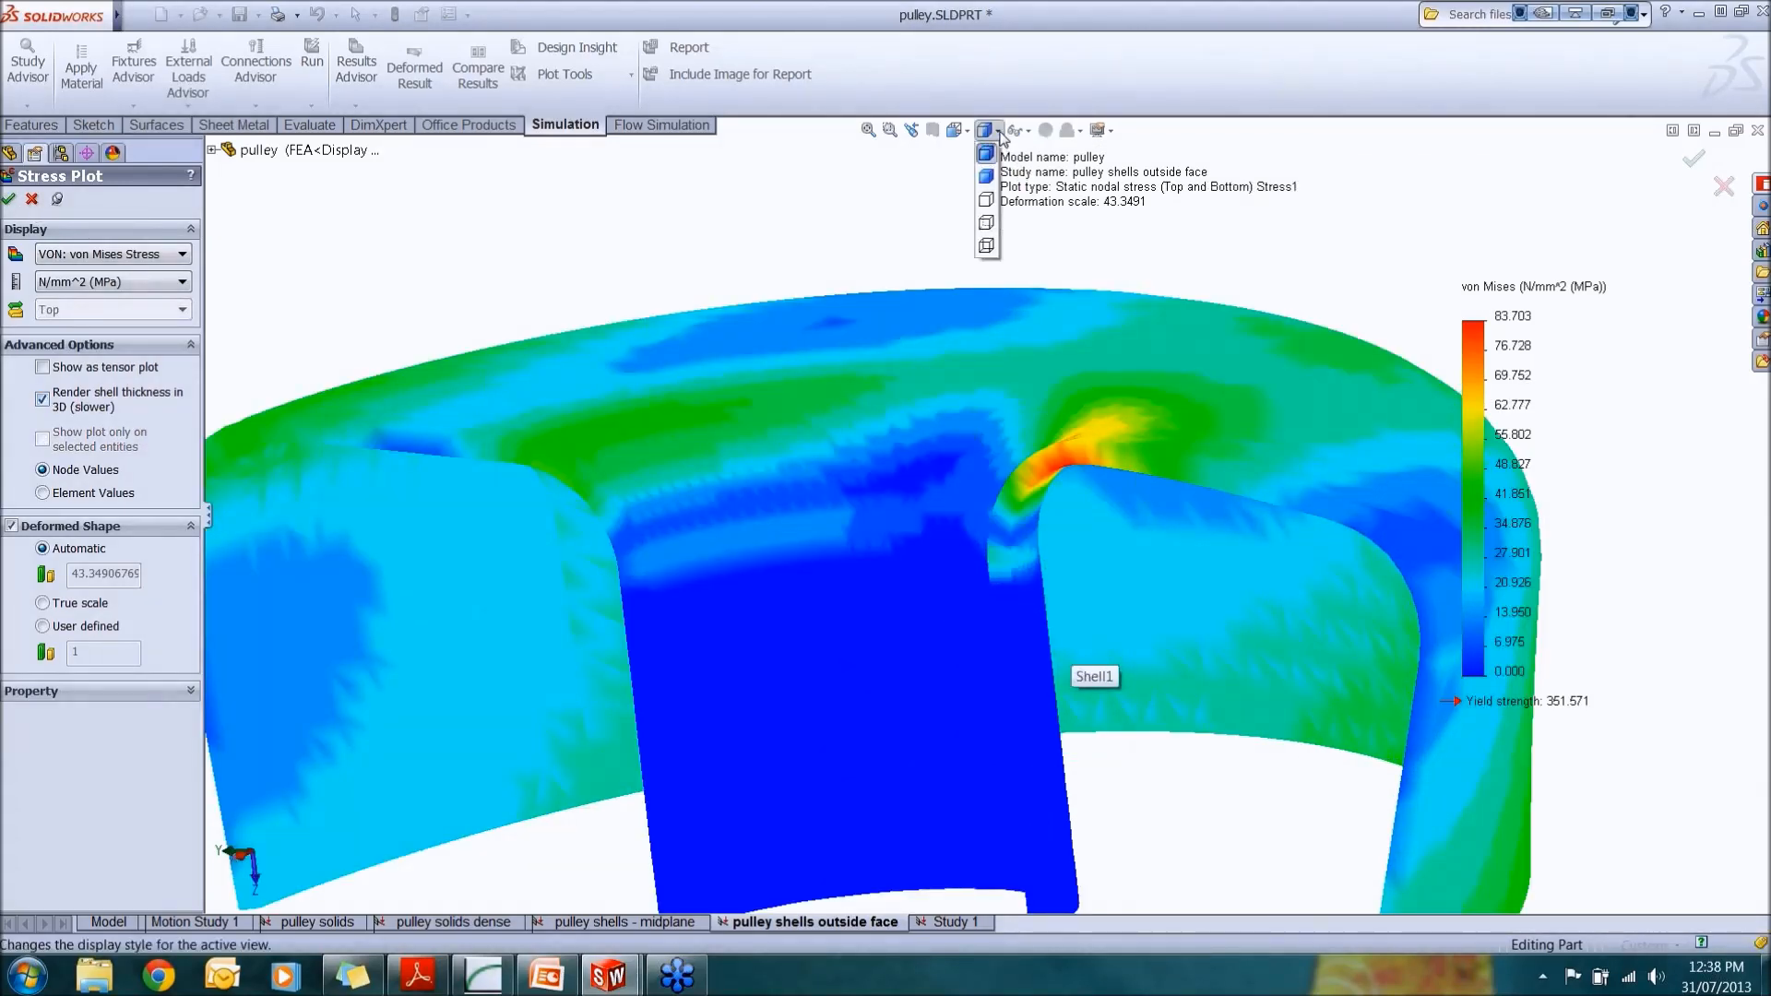
left_click(987, 176)
scroll(1121, 451, "up", 5)
mouse_move(1121, 452)
middle_mouse_down()
mouse_move(1063, 390)
mouse_move(1131, 439)
mouse_move(1144, 502)
mouse_move(1181, 507)
mouse_move(1056, 471)
middle_mouse_up()
scroll(1109, 393, "down", 6)
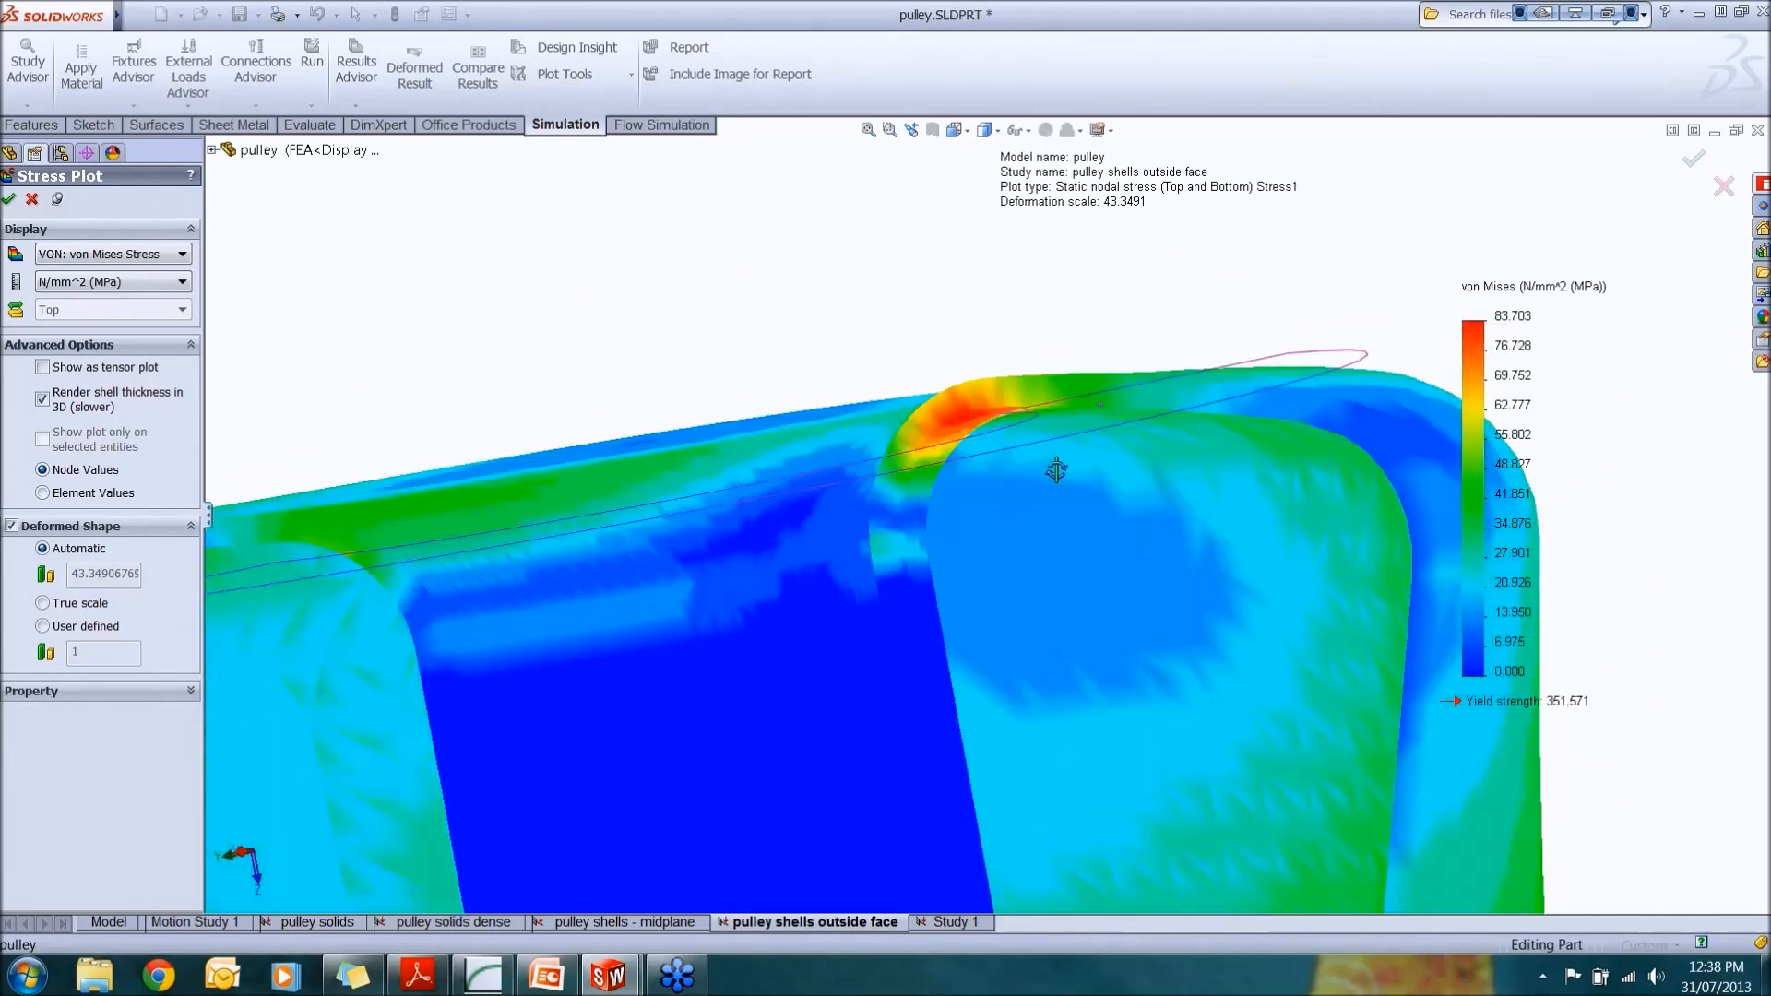
scroll(1051, 498, "up", 6)
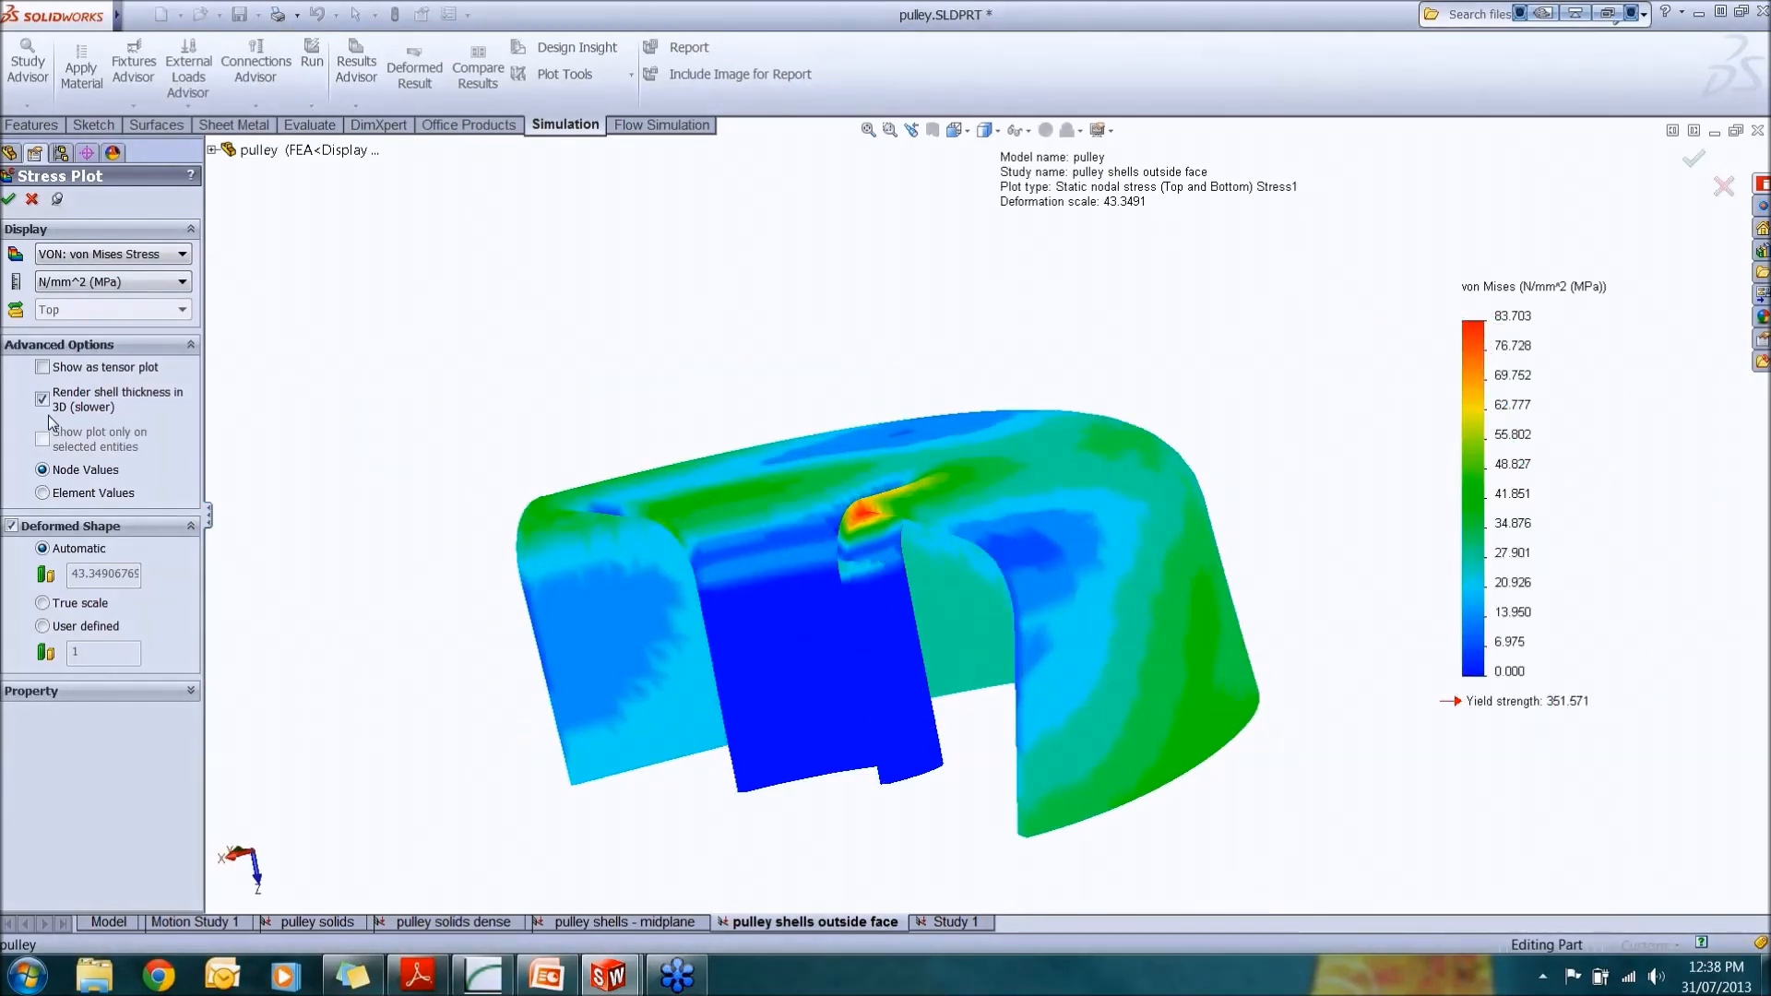
Step: Turn off 3D shell thickness rendering and show the stress as a tensor plot, orbiting to inspect it
left_click(42, 399)
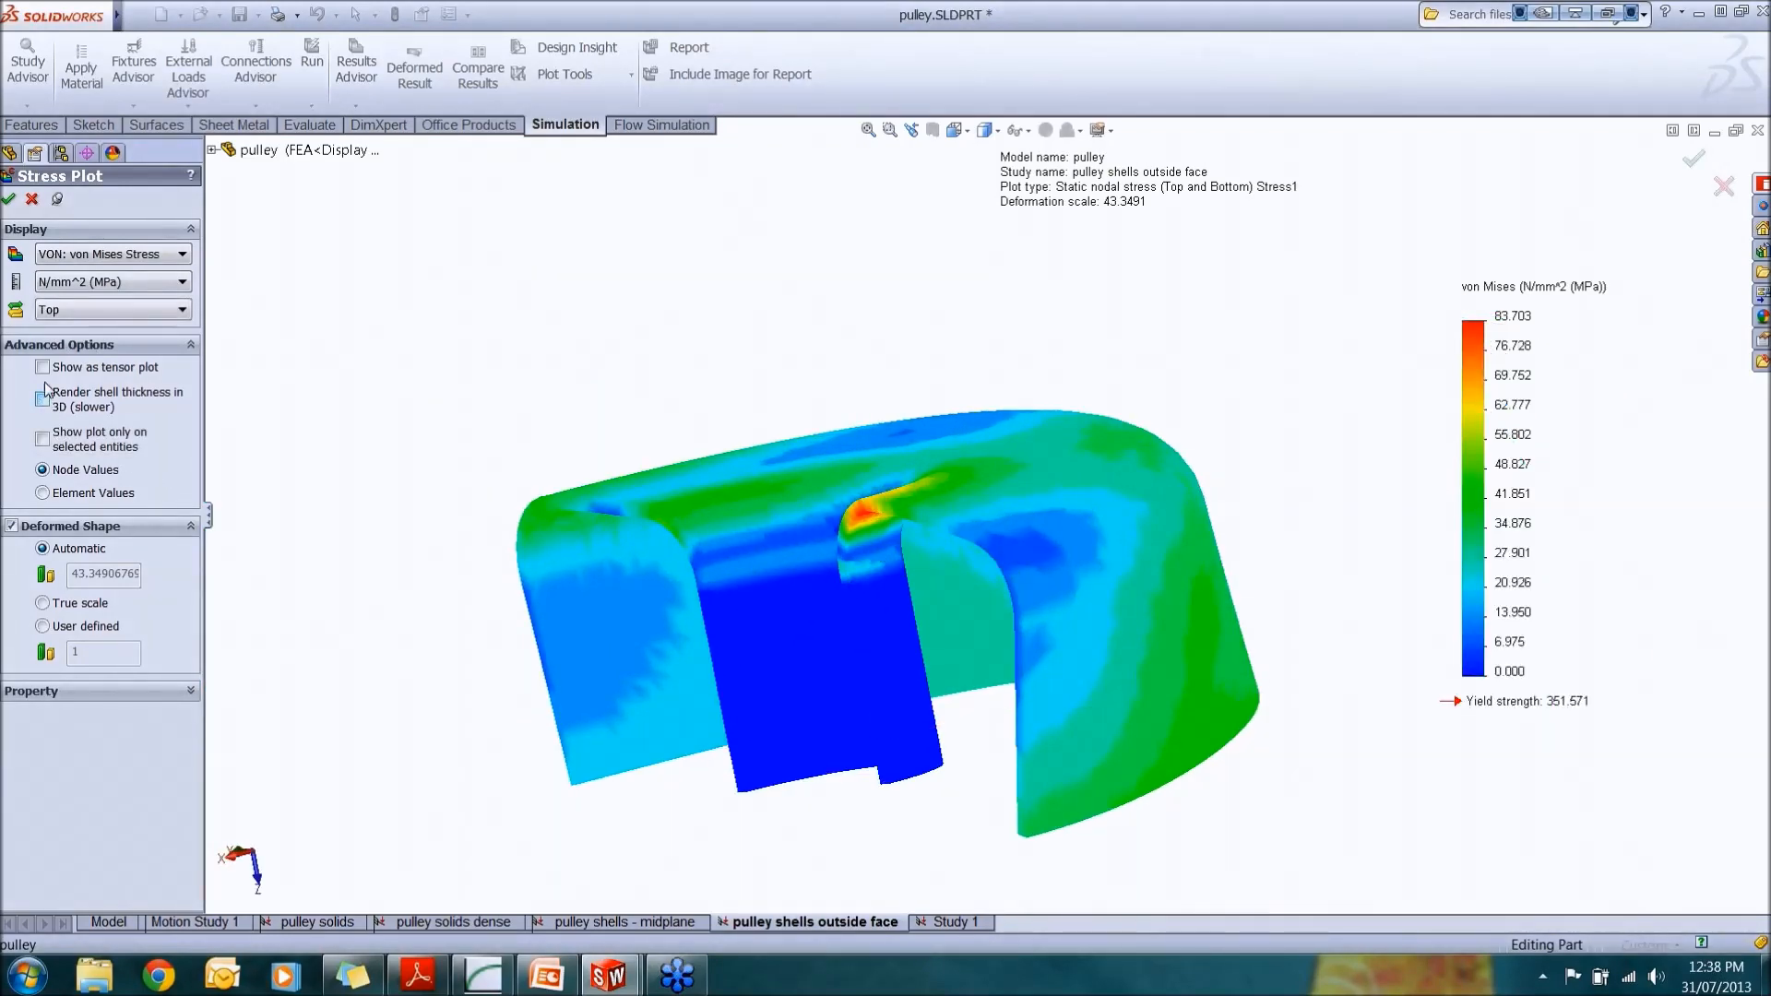
left_click(42, 367)
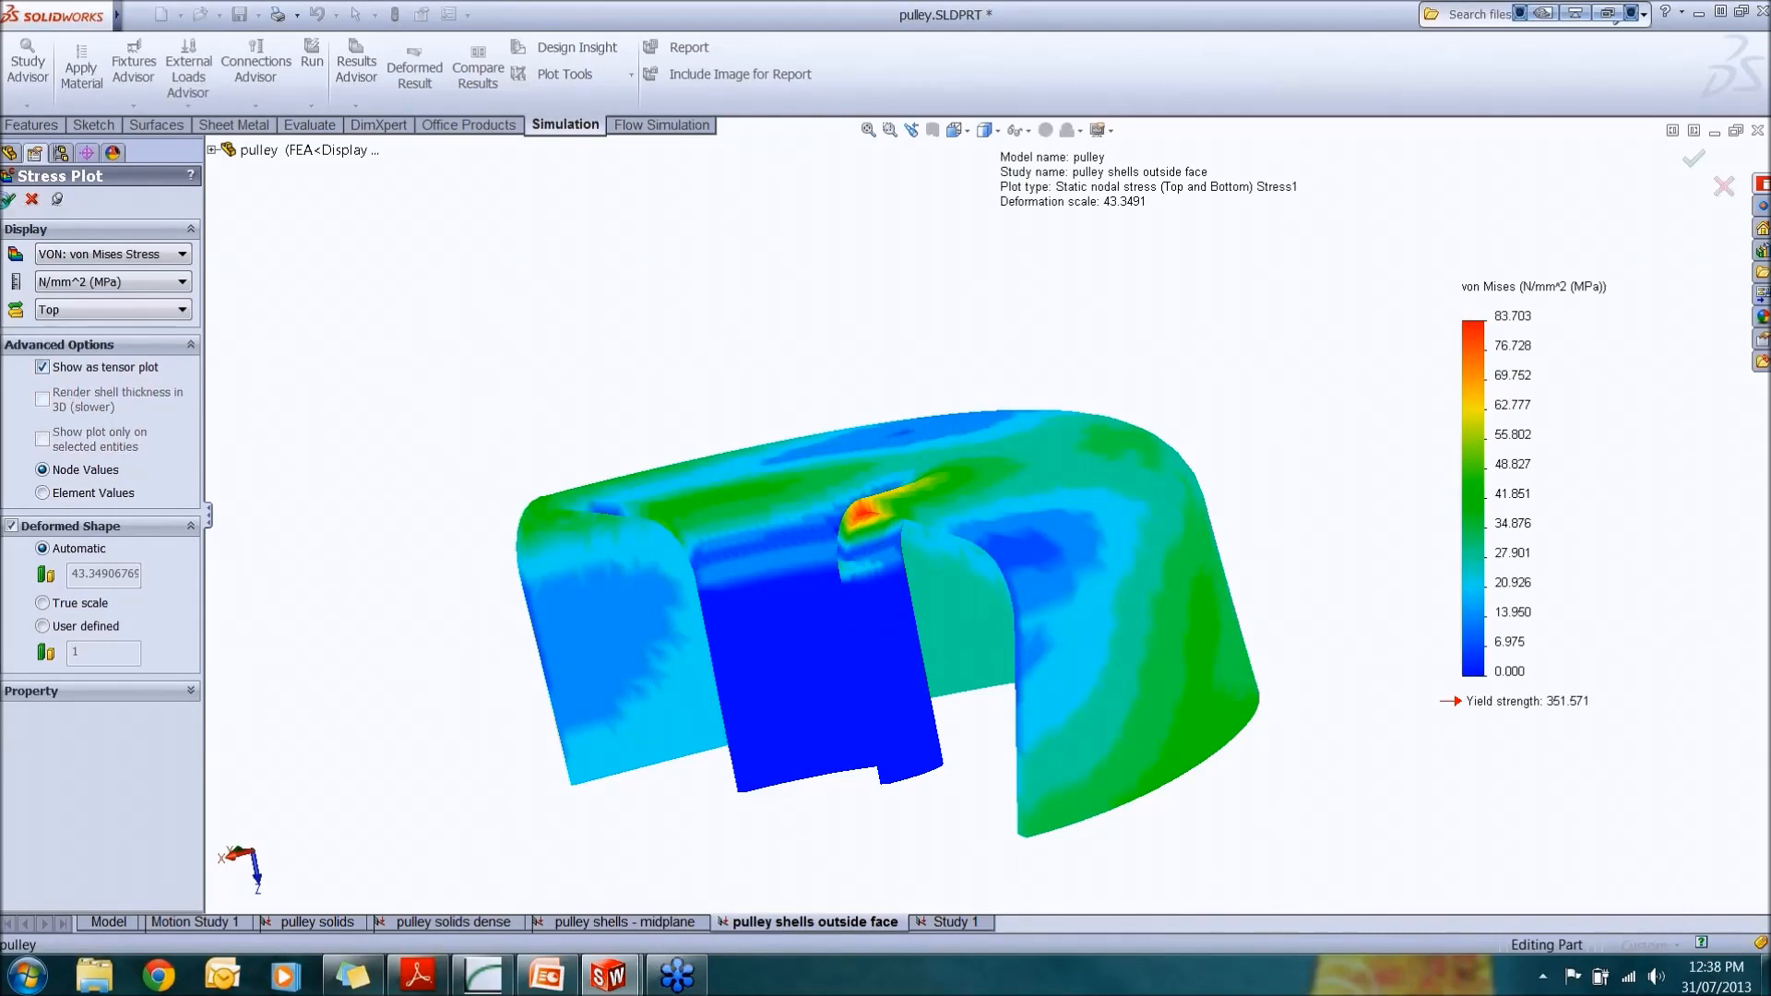
middle_click_drag(983, 516, 1041, 668)
scroll(1095, 526, "down", 6)
scroll(1092, 526, "up", 3)
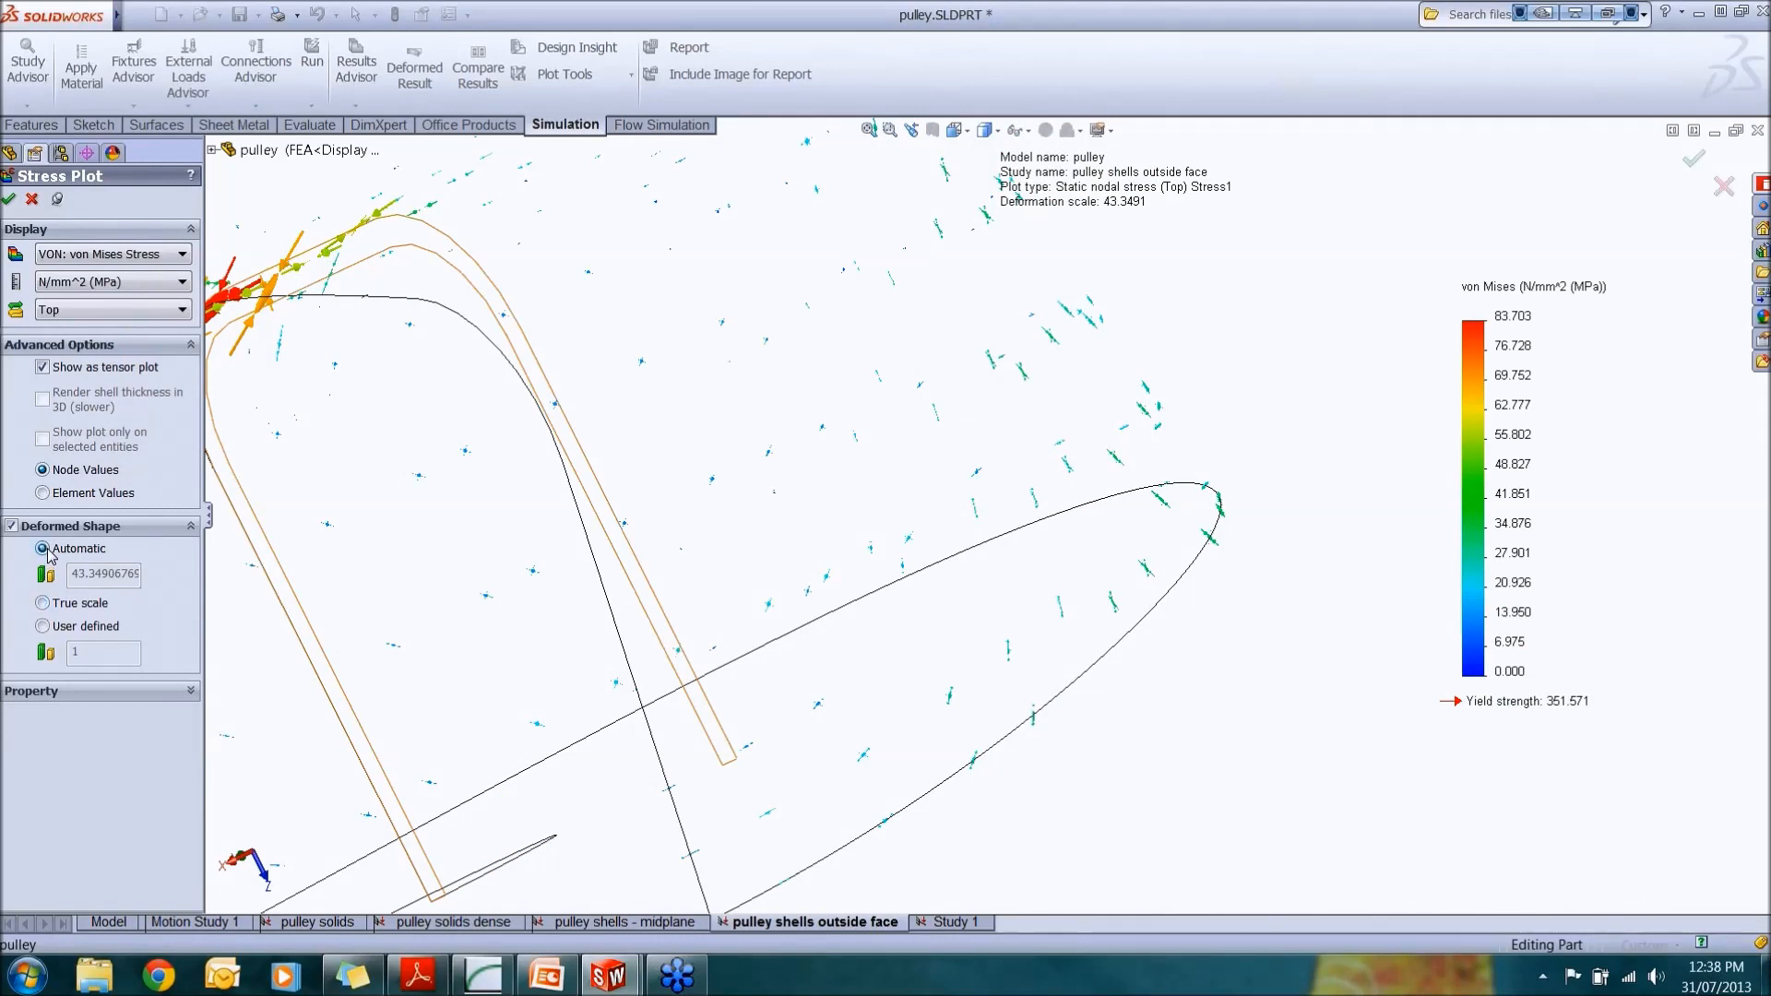
middle_click_drag(517, 462, 764, 429)
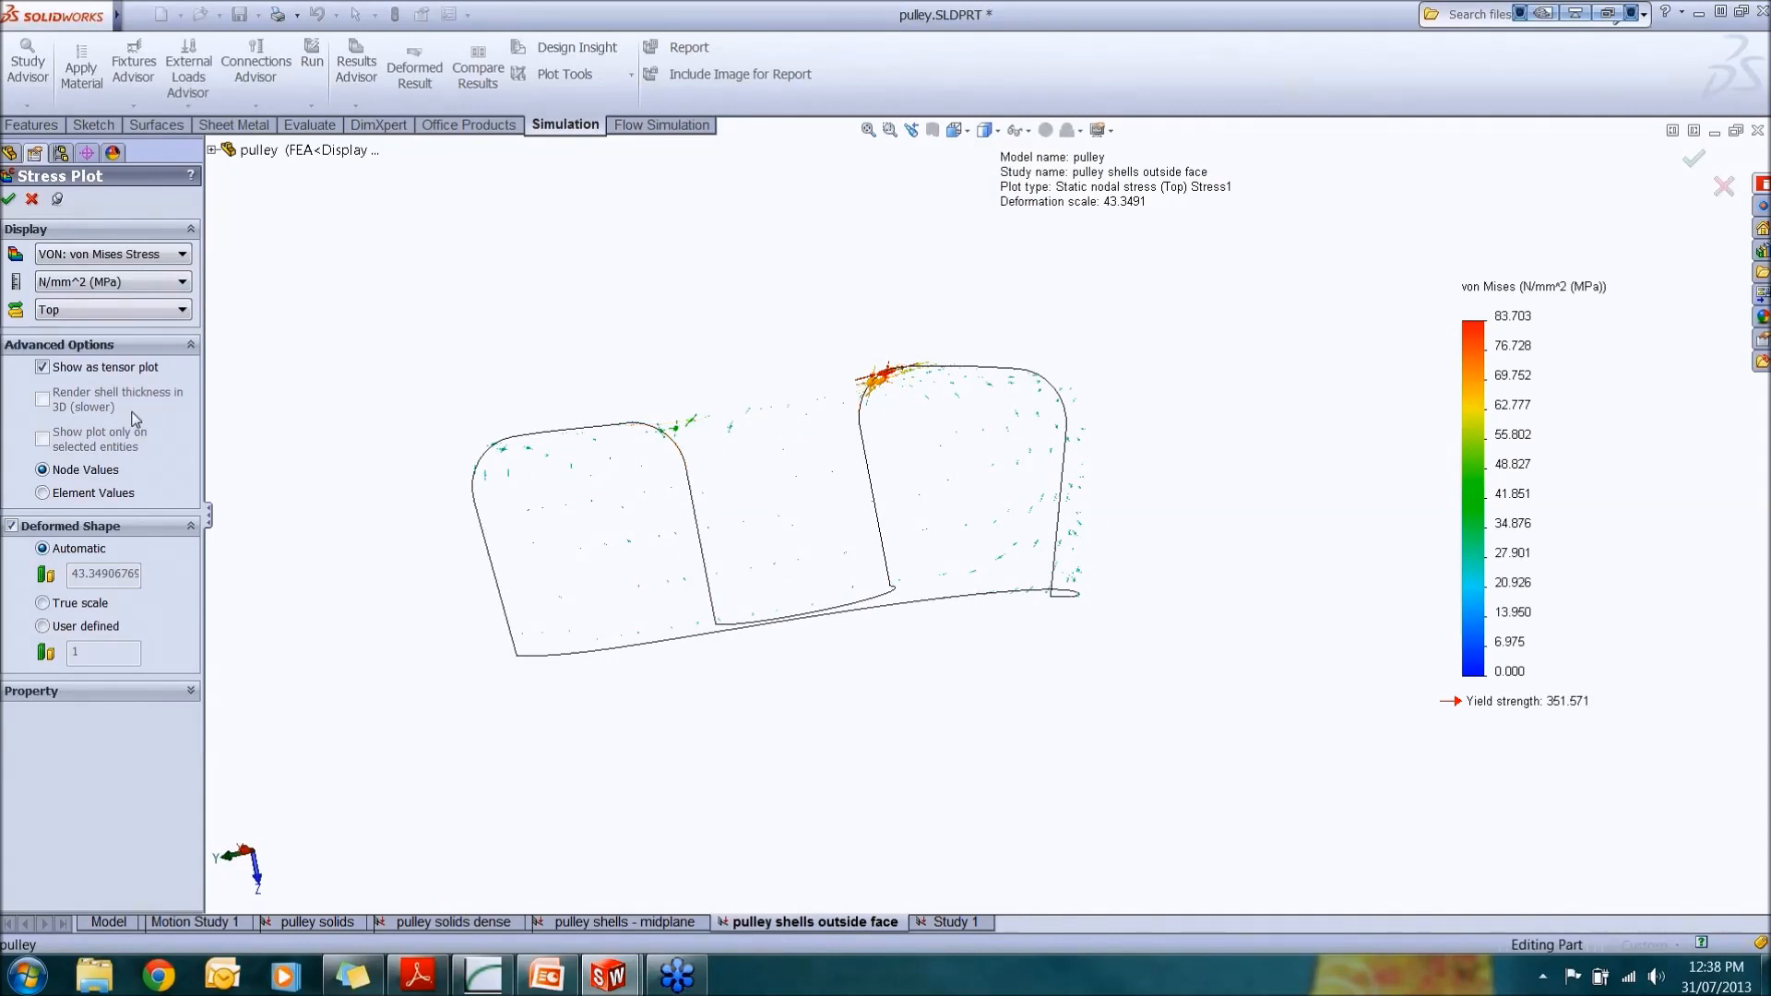
Step: Turn off the tensor plot and close the Stress Plot definition
left_click(42, 368)
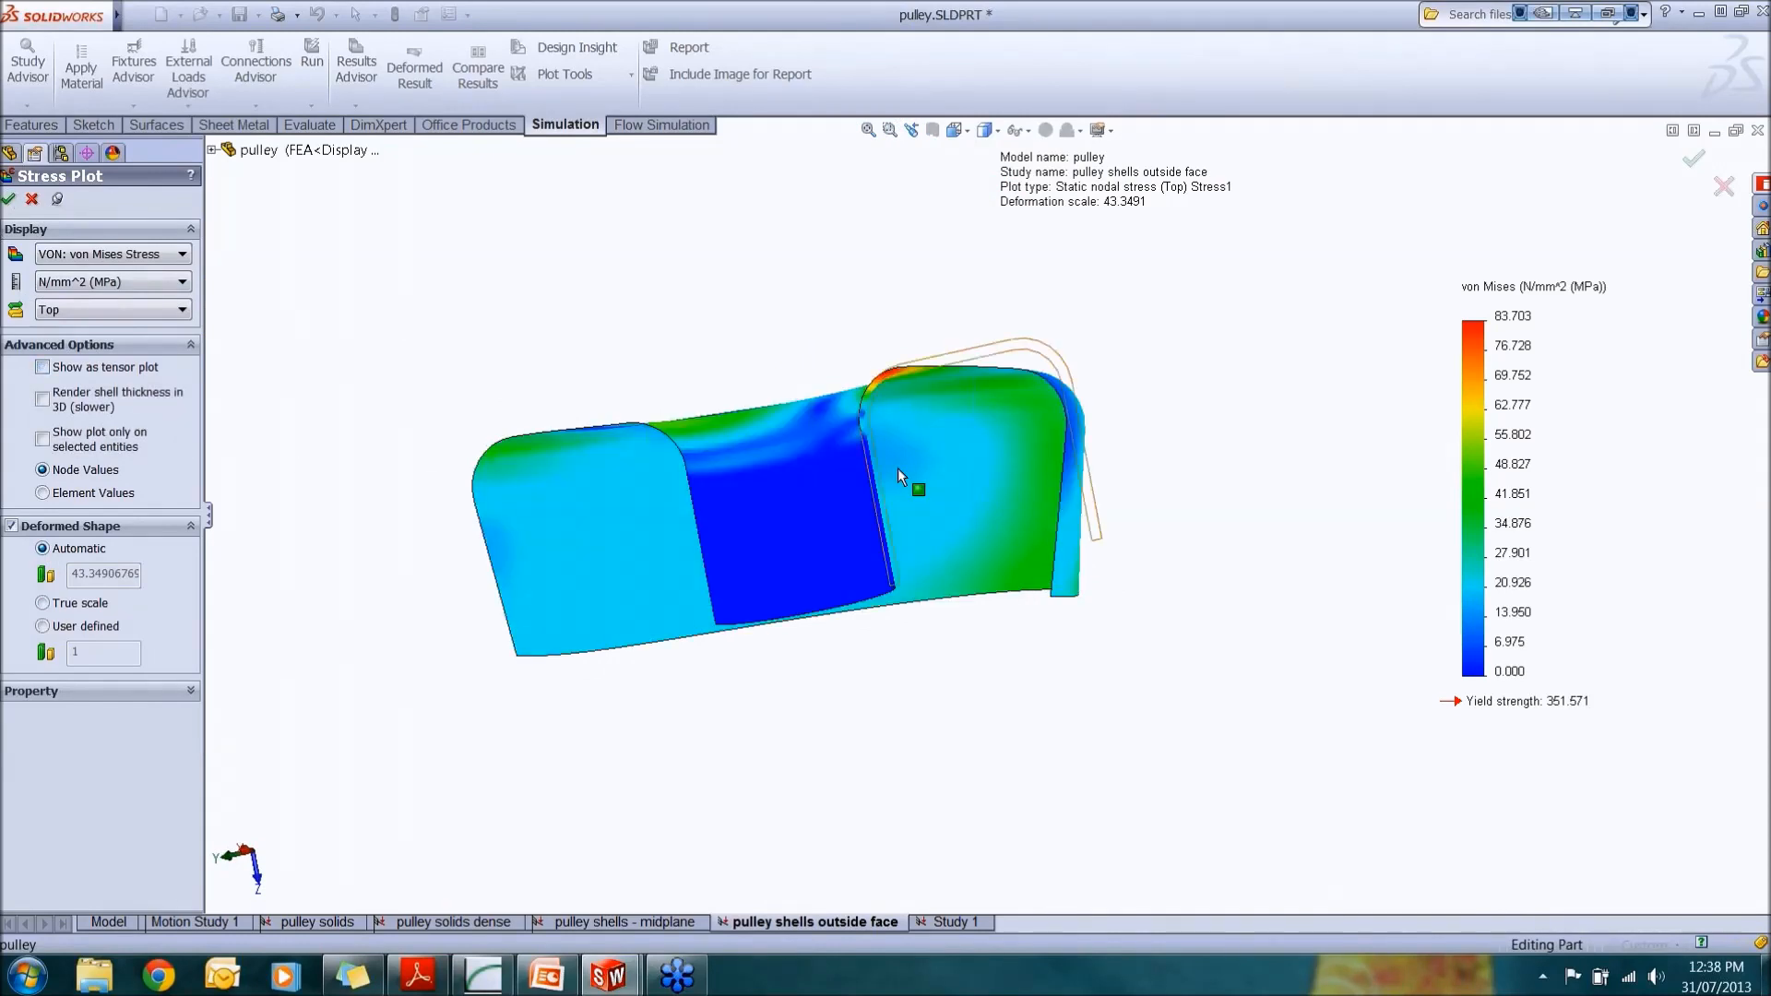
middle_click_drag(895, 466, 598, 524)
scroll(836, 432, "down", 3)
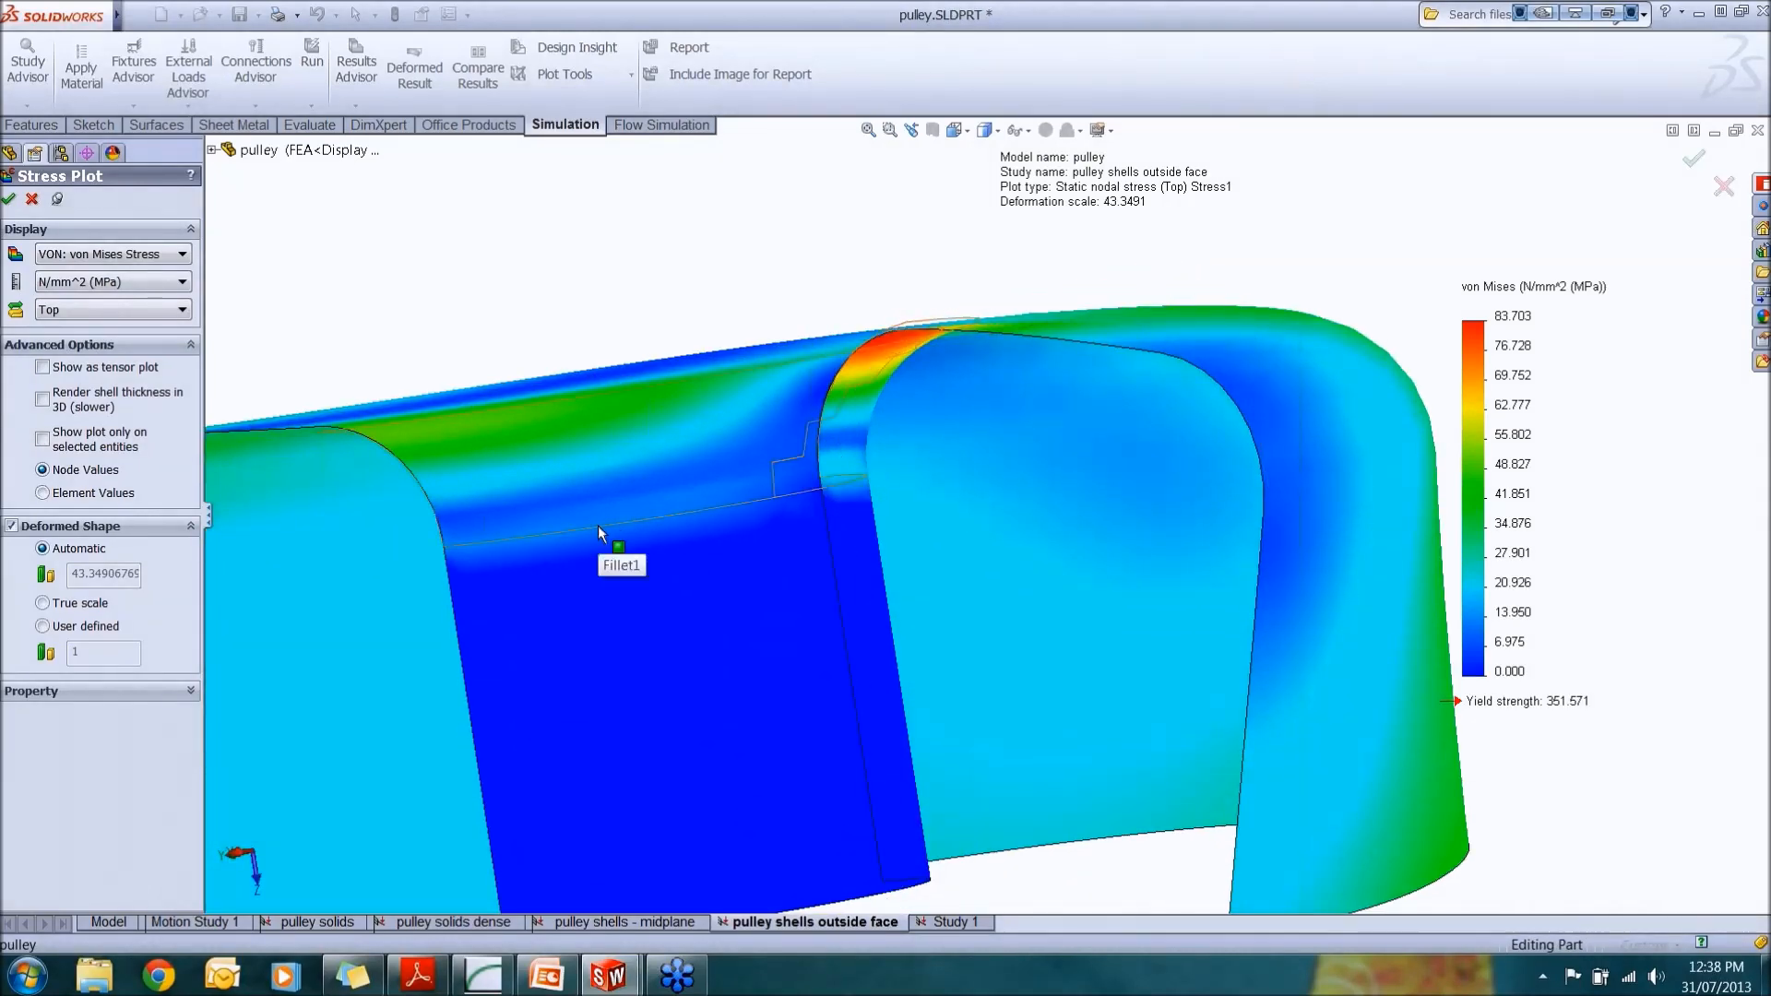
left_click(32, 199)
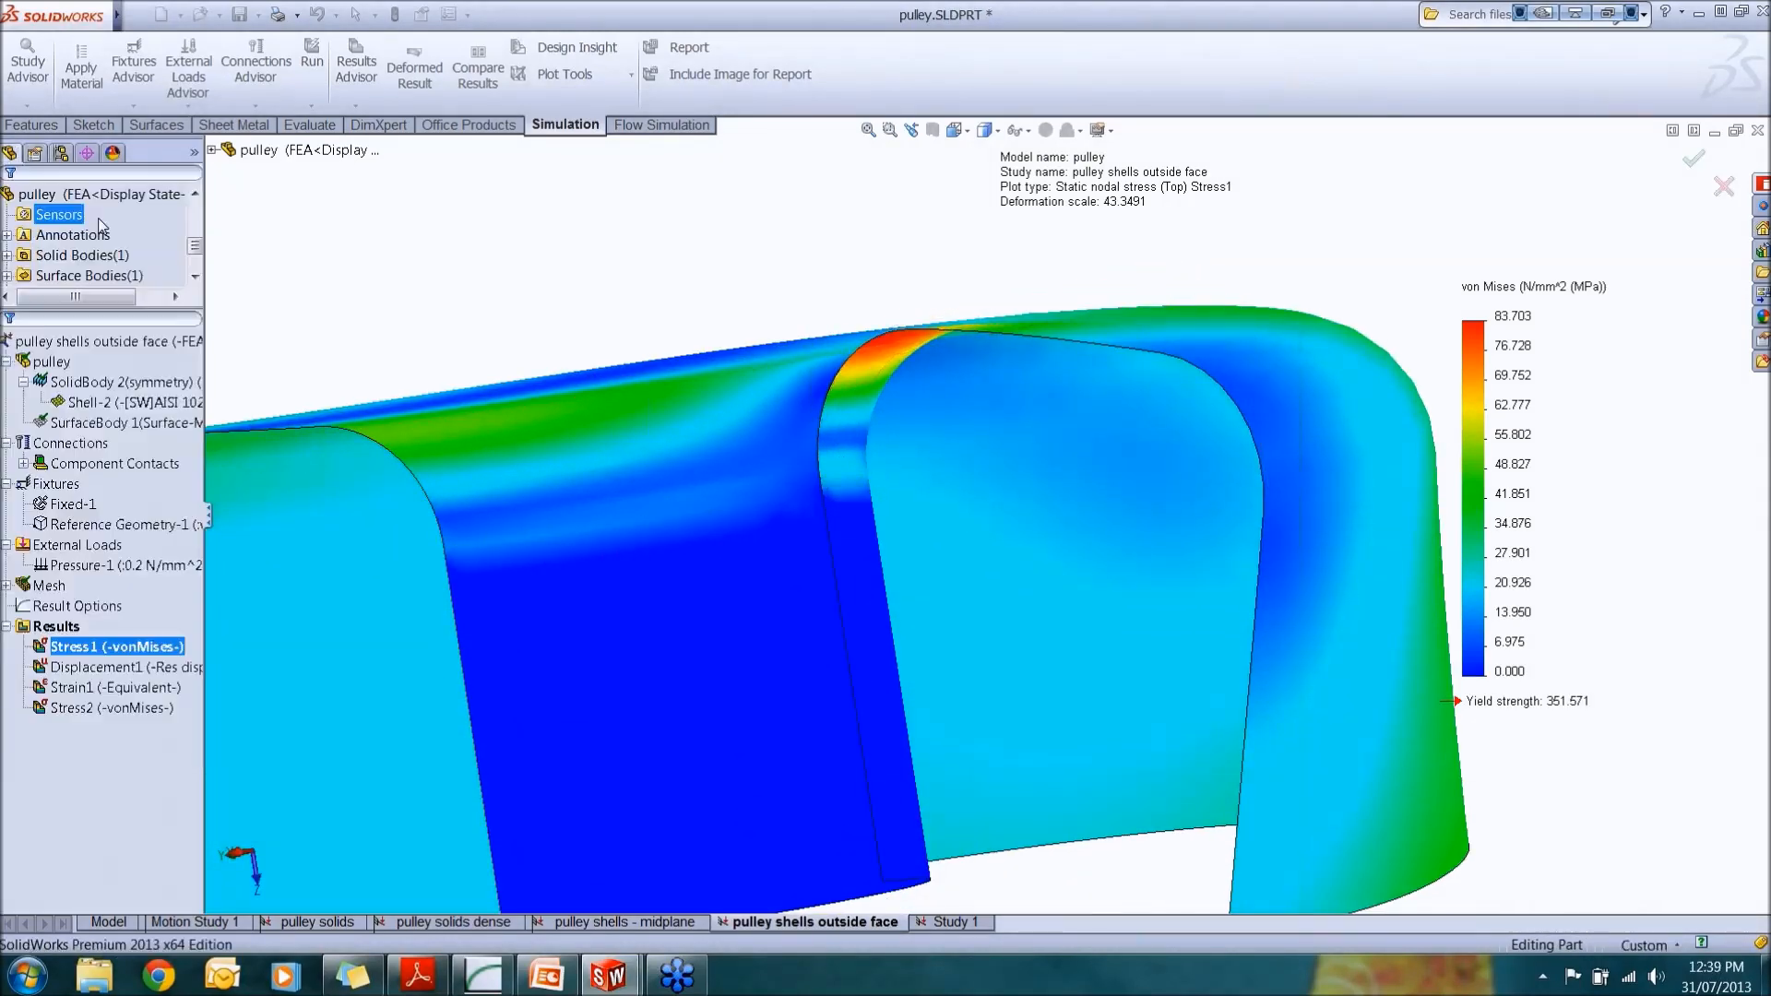
Step: Display the Displacement1 and Strain1 result plots
scroll(716, 624, "up", 5)
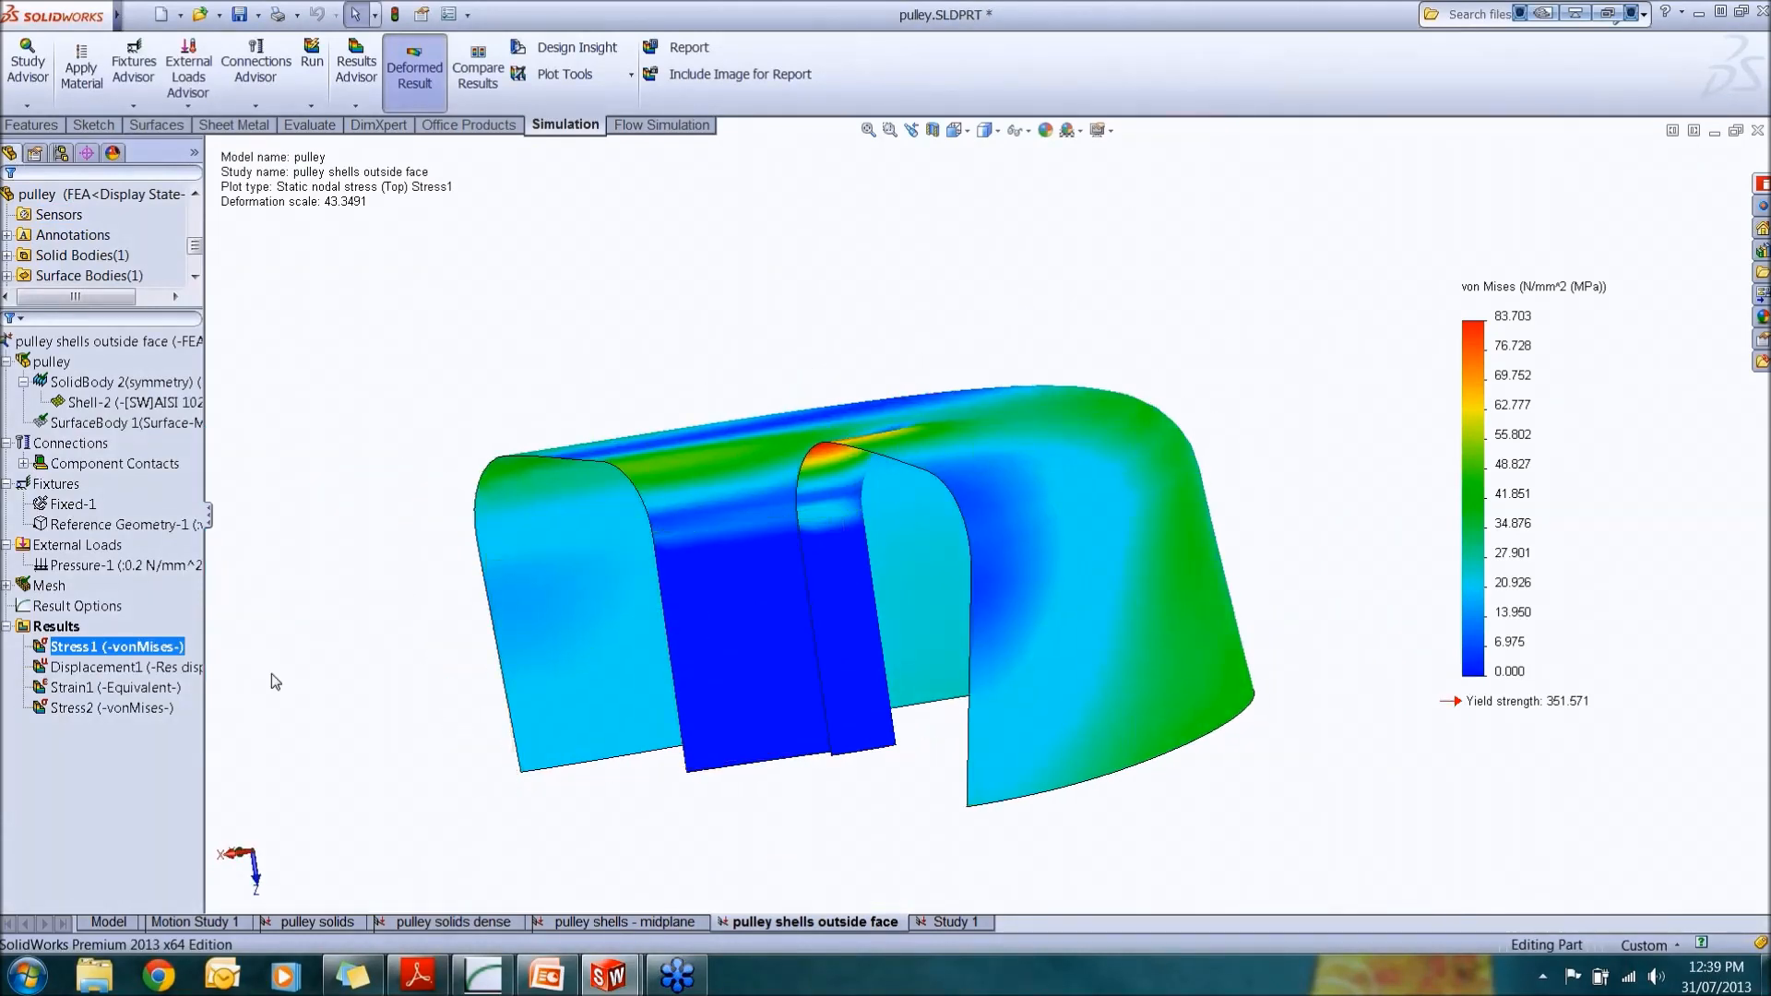
double_click(163, 673)
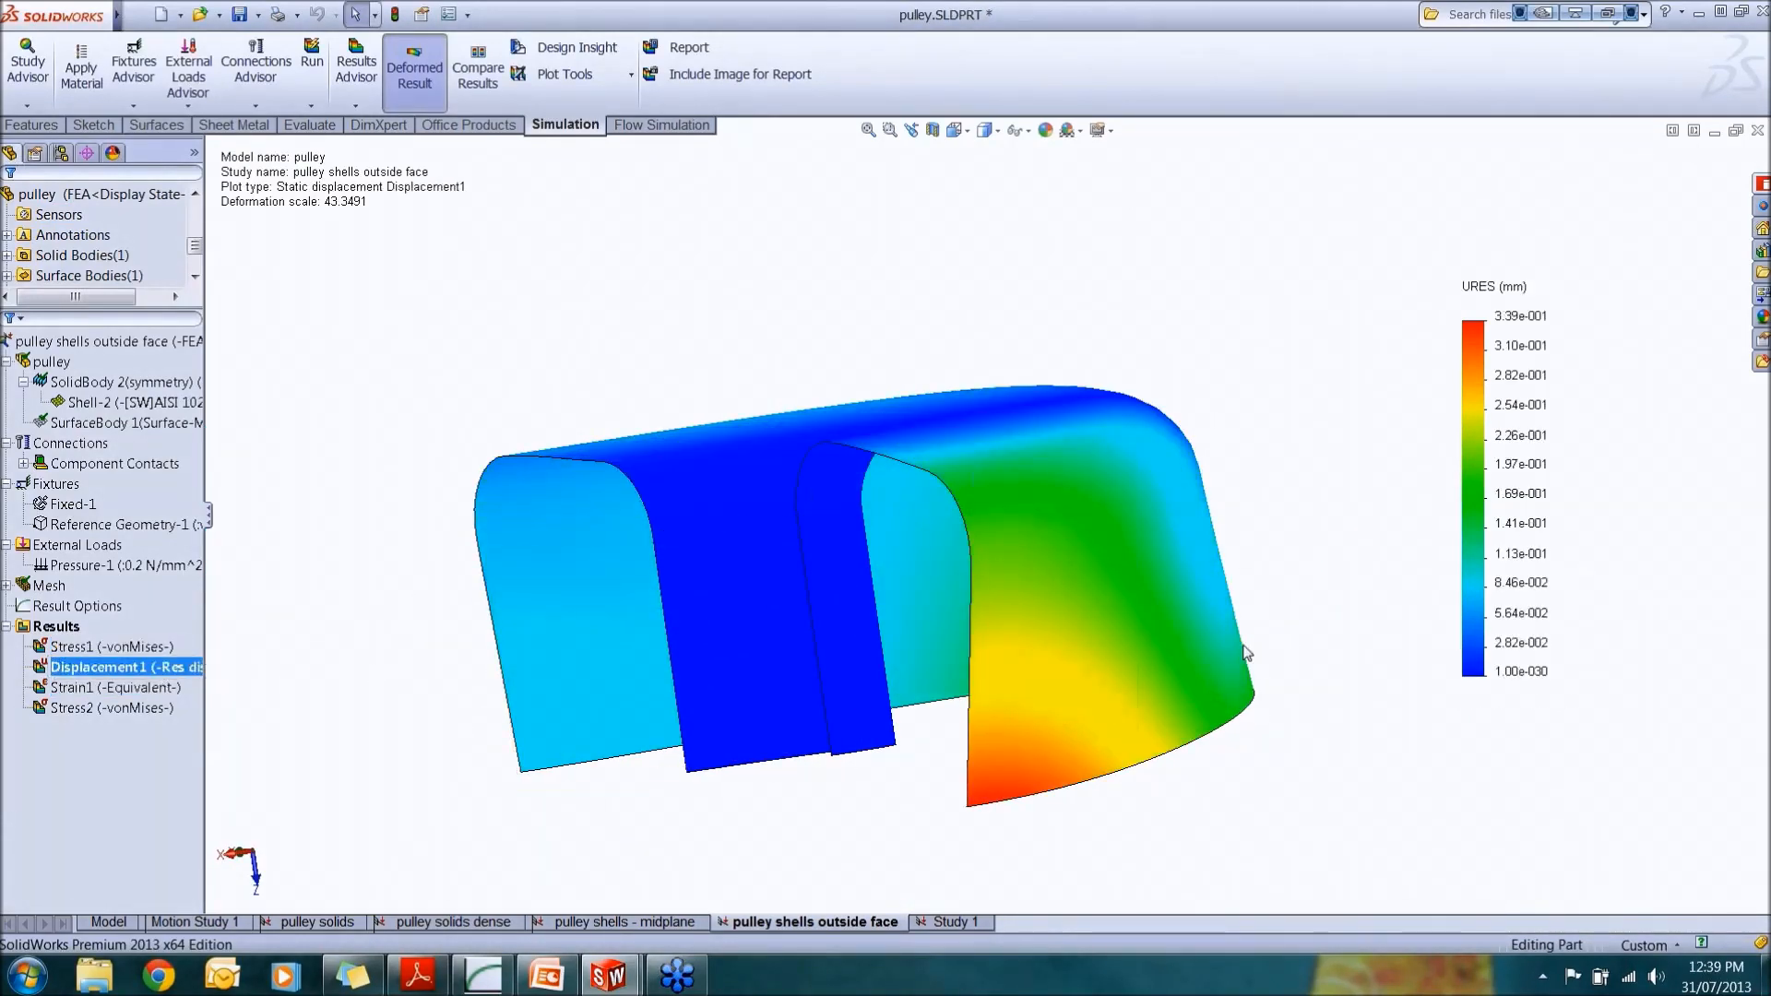
double_click(171, 692)
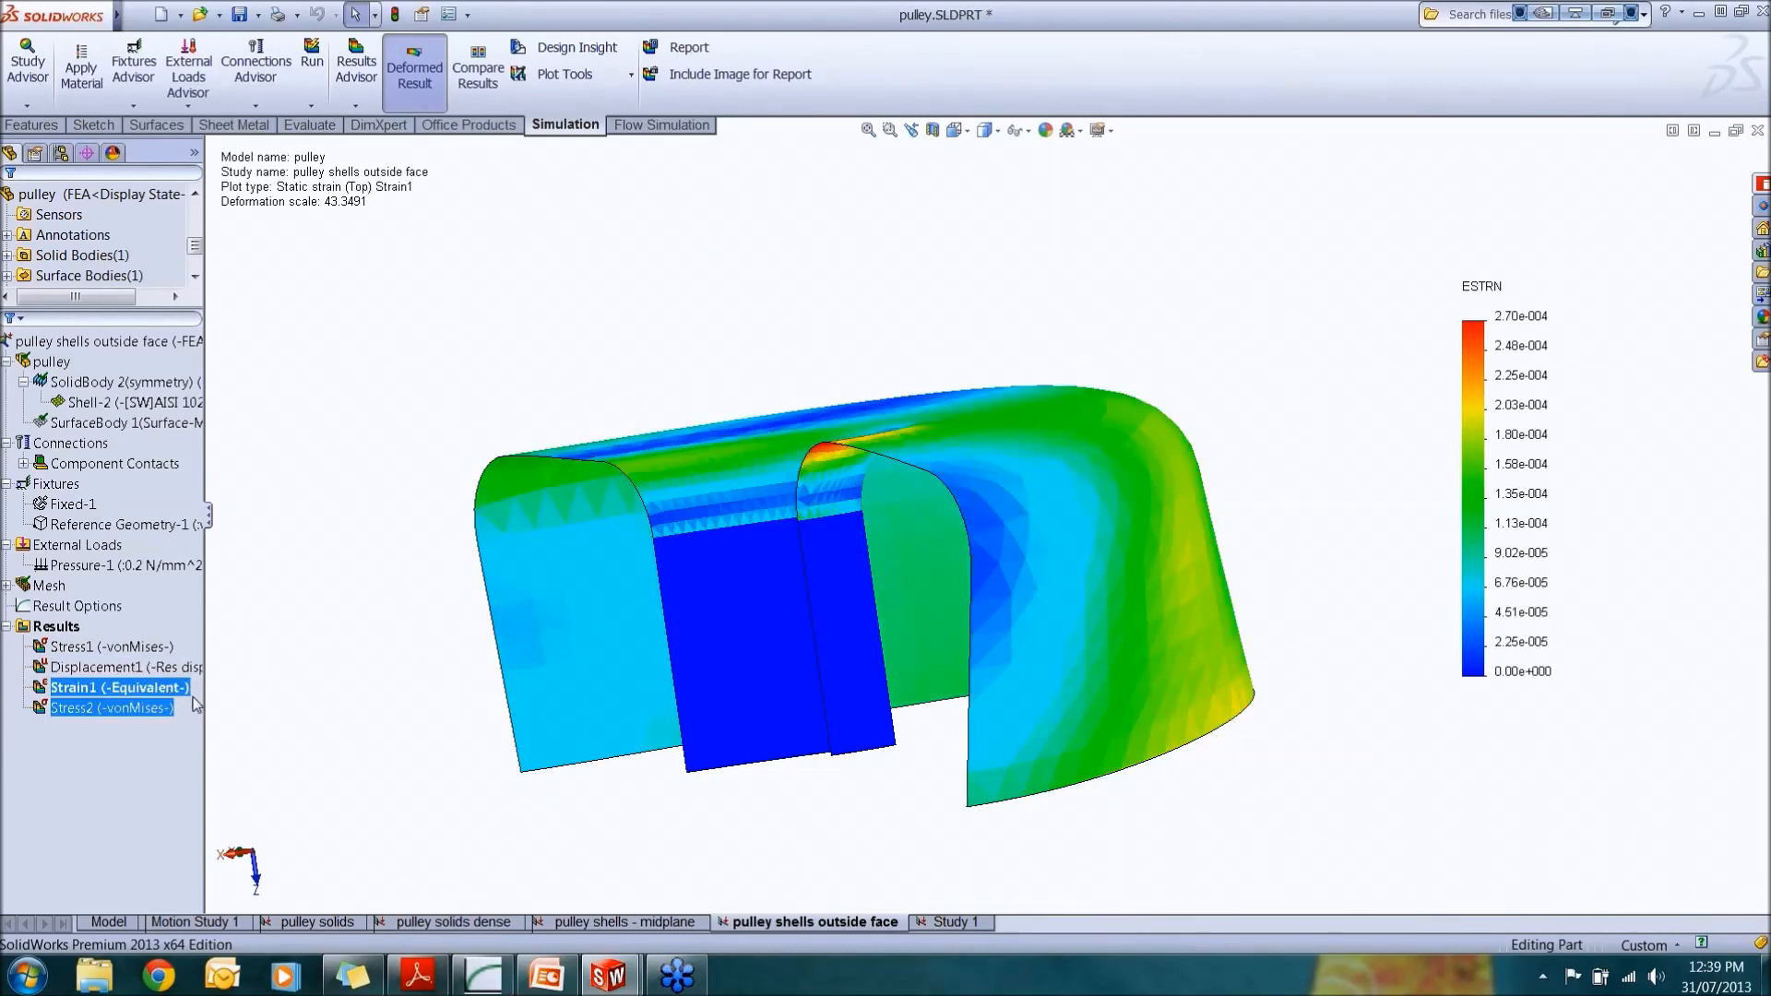
Step: List the result reaction forces for the study, then close the Result Force panel
left_click(54, 627)
right_click(53, 631)
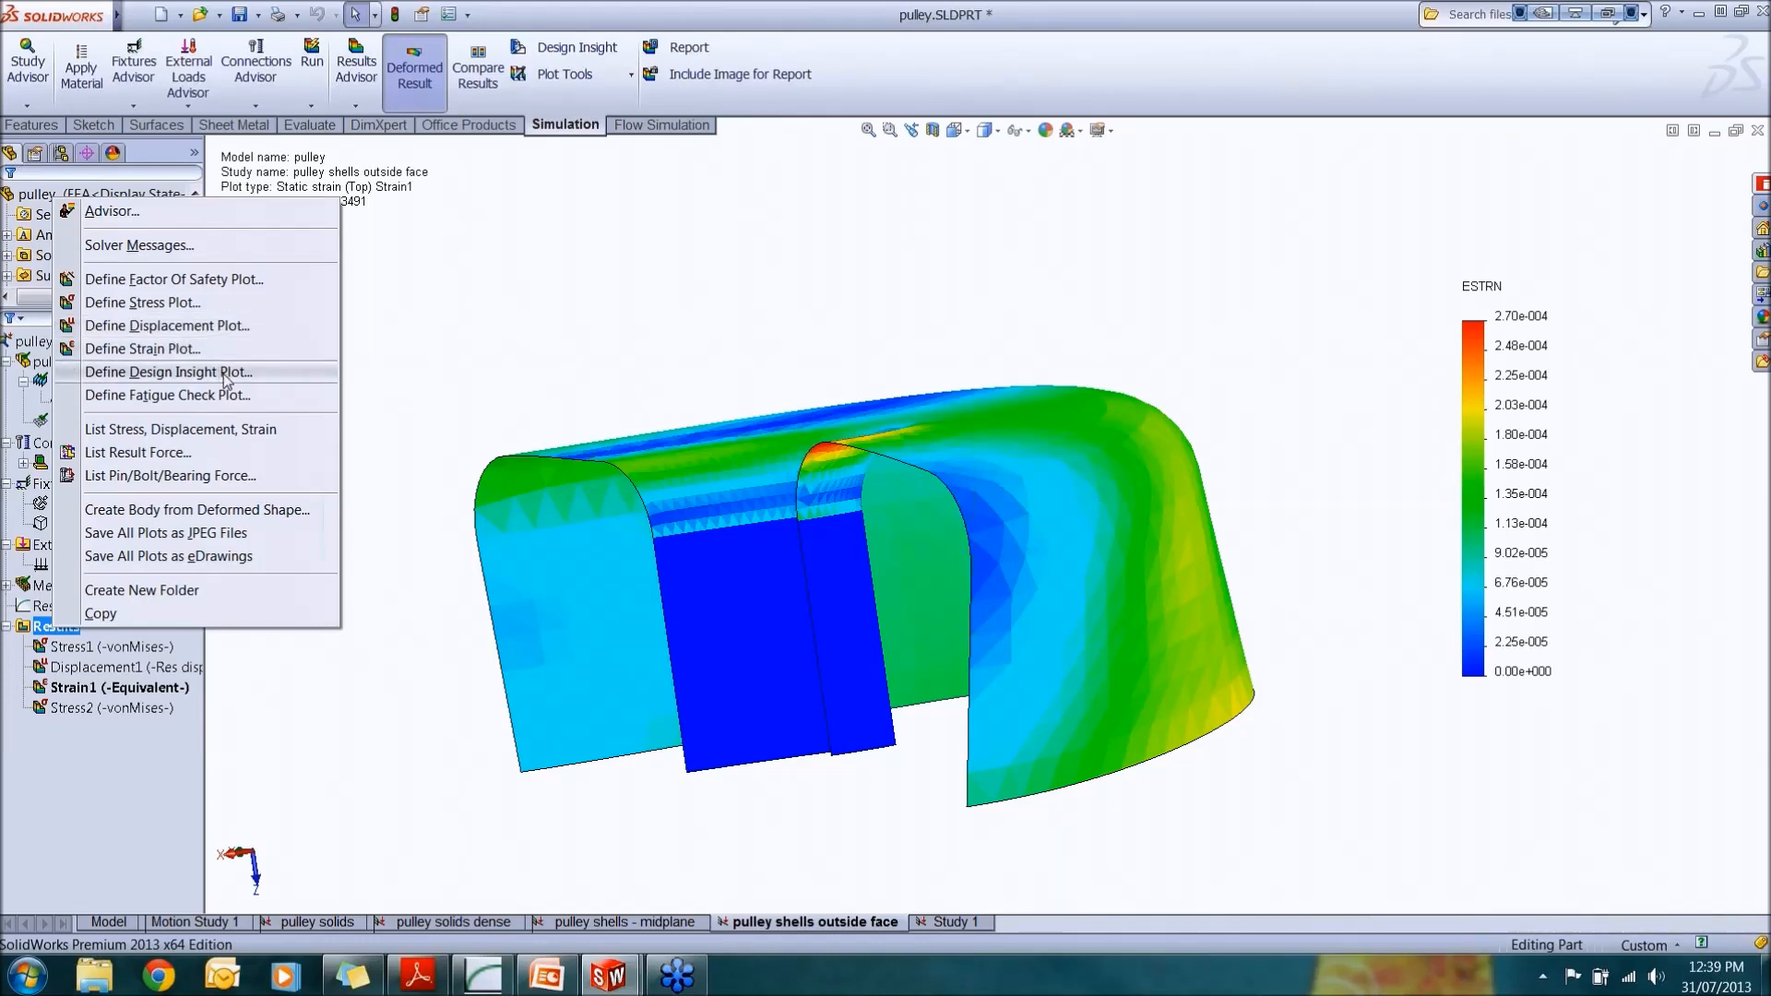
left_click(229, 450)
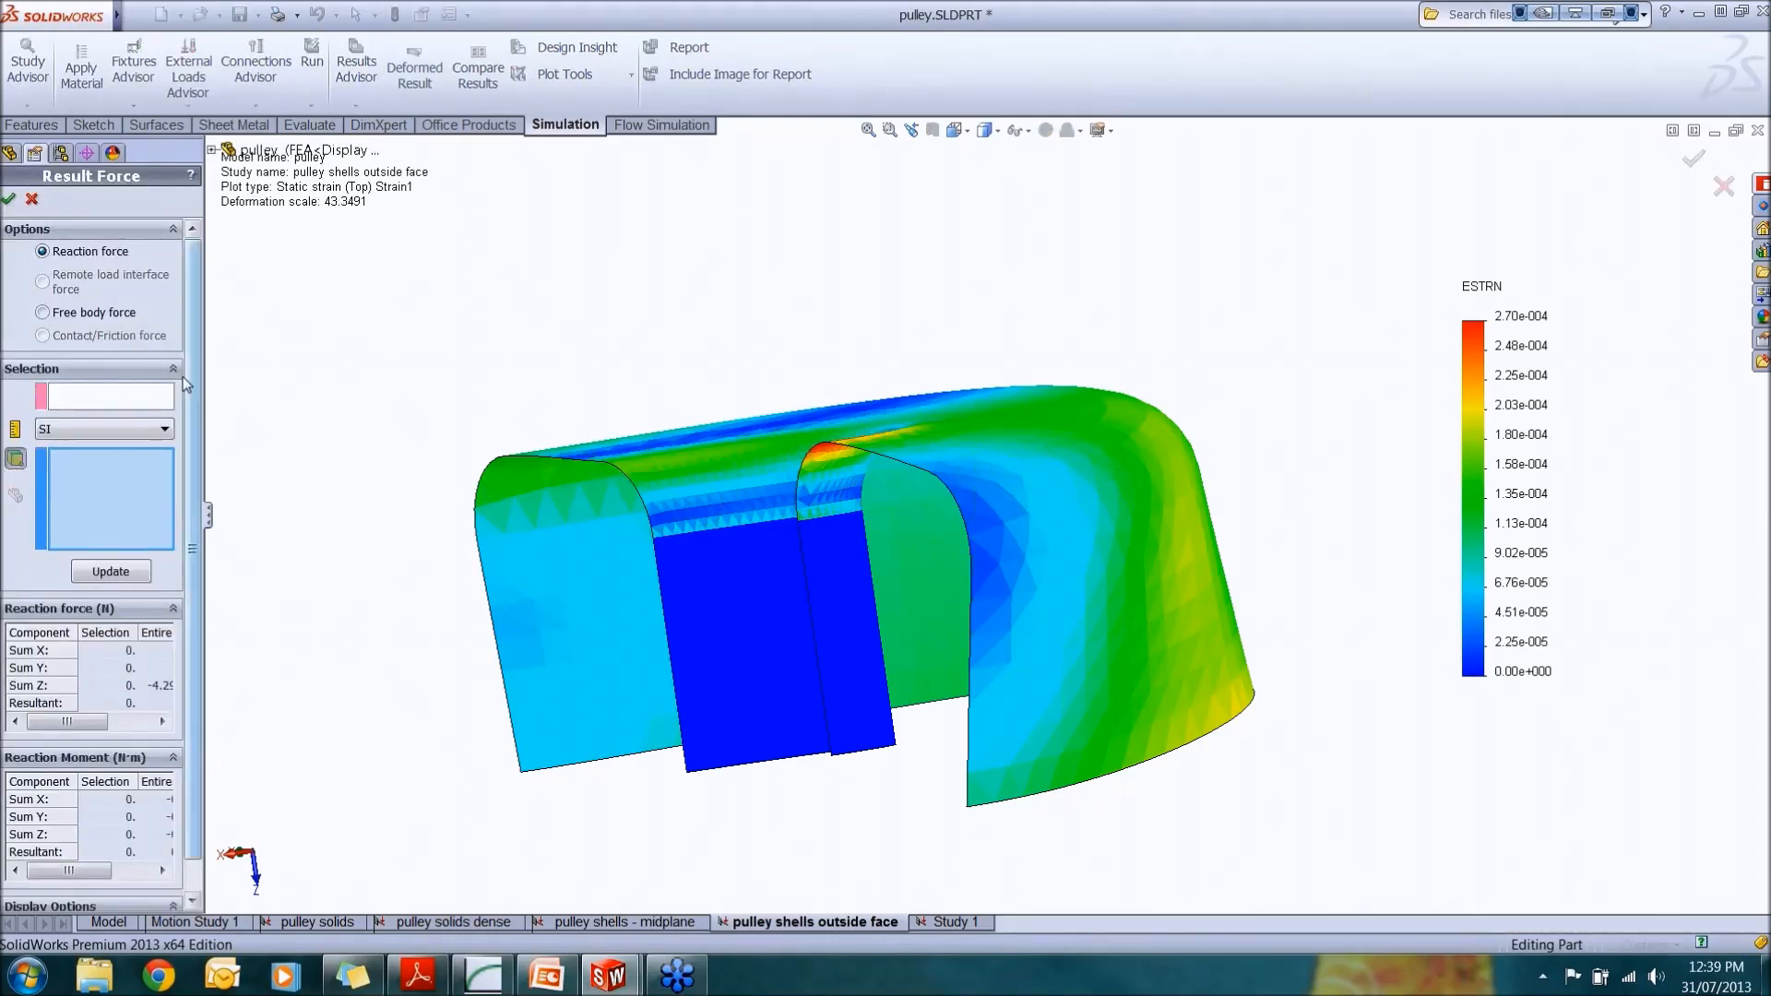
left_click(32, 200)
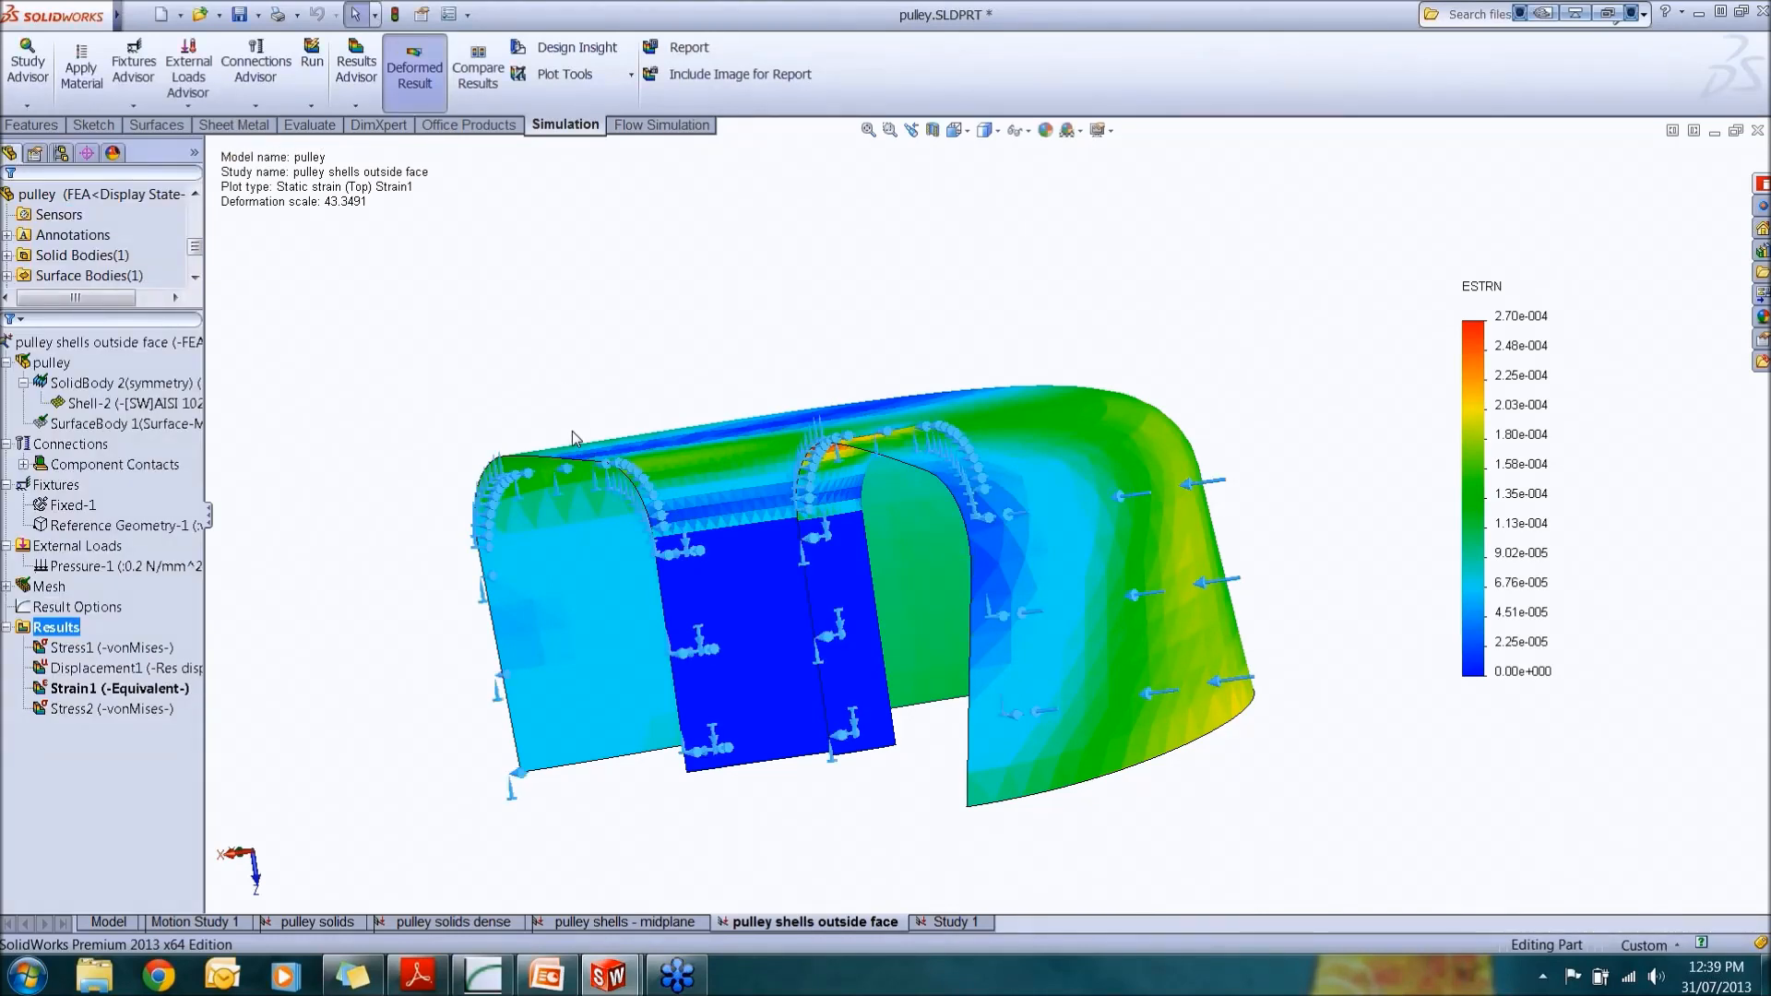
Step: Switch to PowerPoint and play the Shell Element Alignment slide as a slide show
left_click(547, 975)
scroll(125, 838, "down", 2)
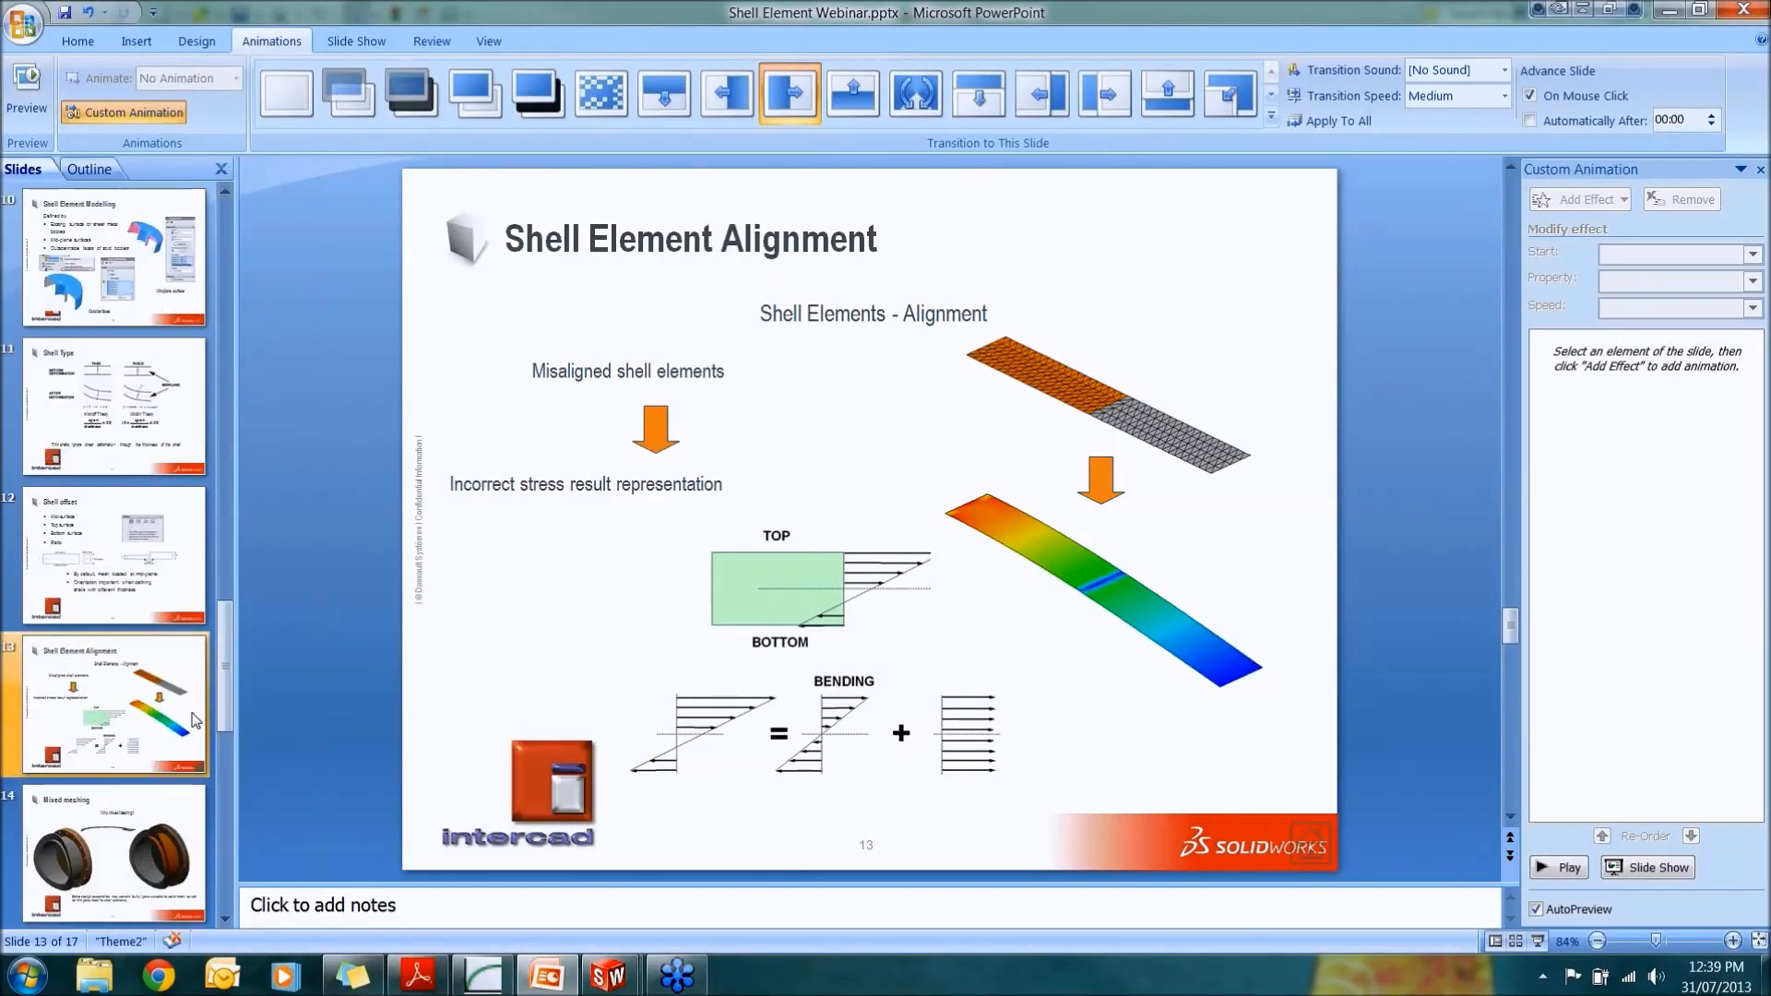
left_click(1537, 942)
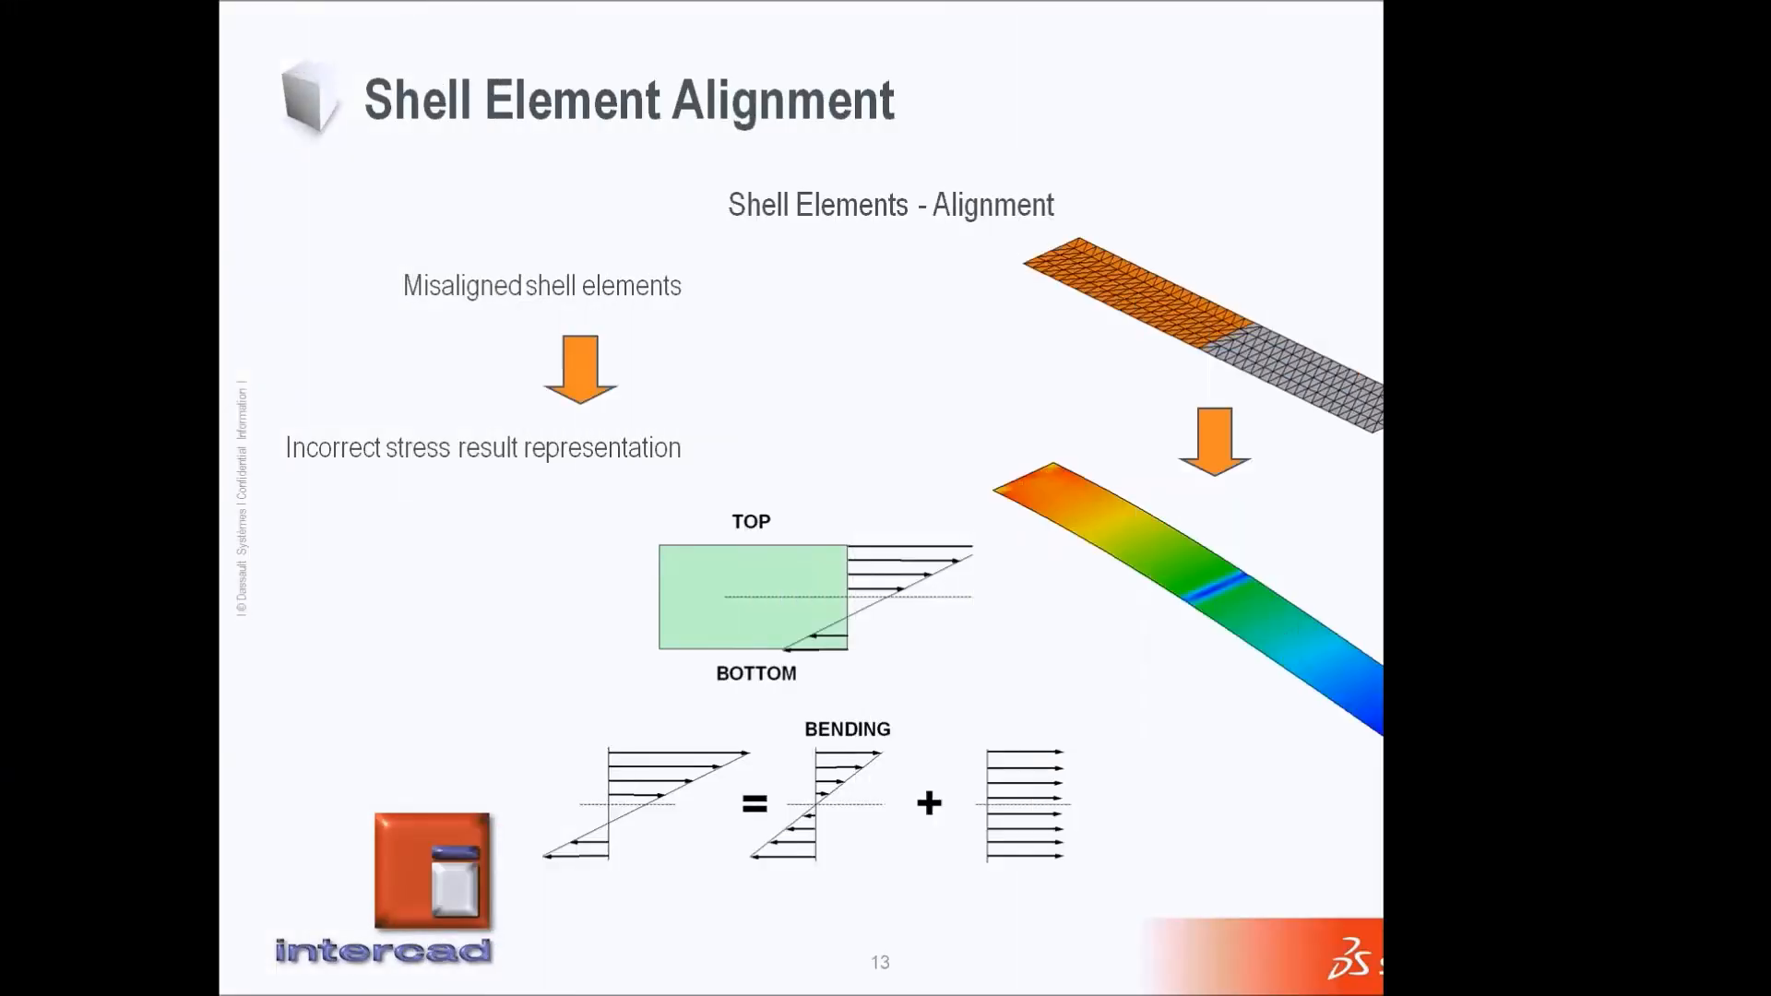